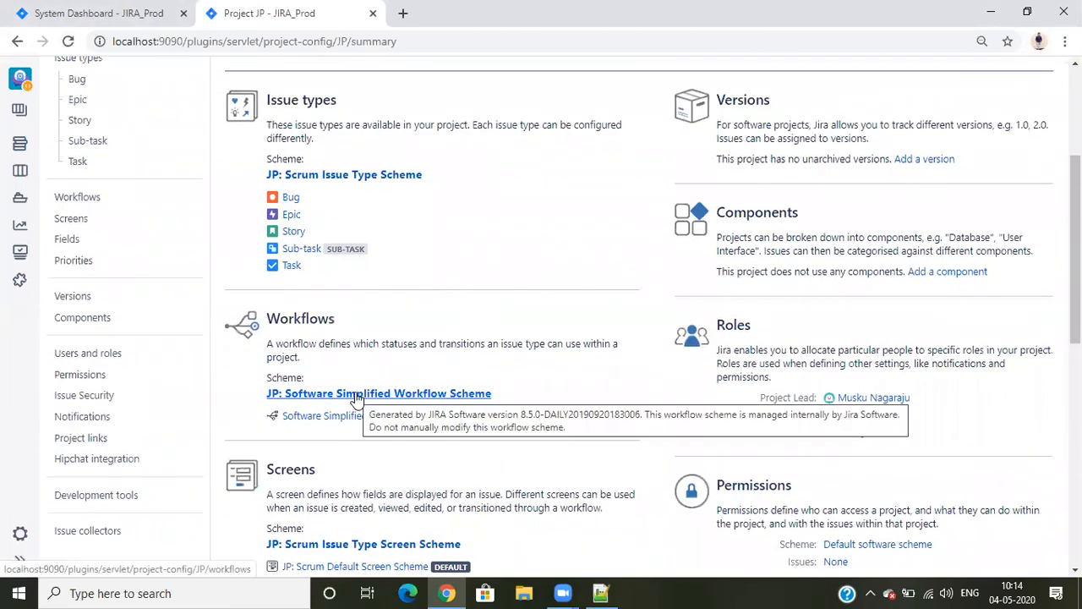
Review the JP project's settings summary, including its workflow, screen, field, priority, permission and notification schemes
{"action": "scroll", "coordinate": [364, 380], "scroll_direction": "down", "scroll_amount": 5}
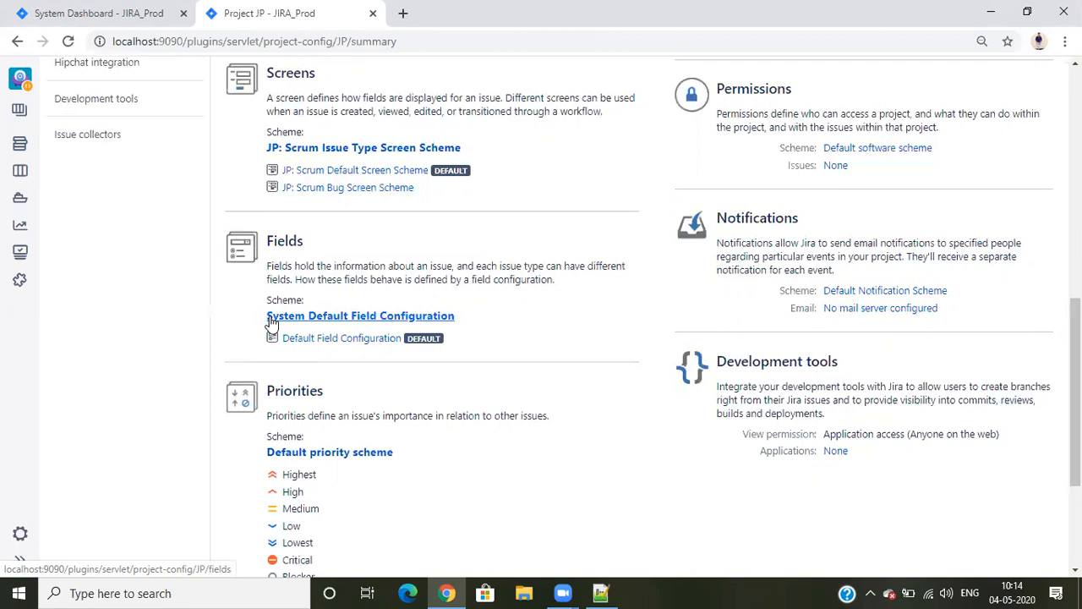
{"action": "scroll", "coordinate": [339, 321], "scroll_direction": "down", "scroll_amount": 2}
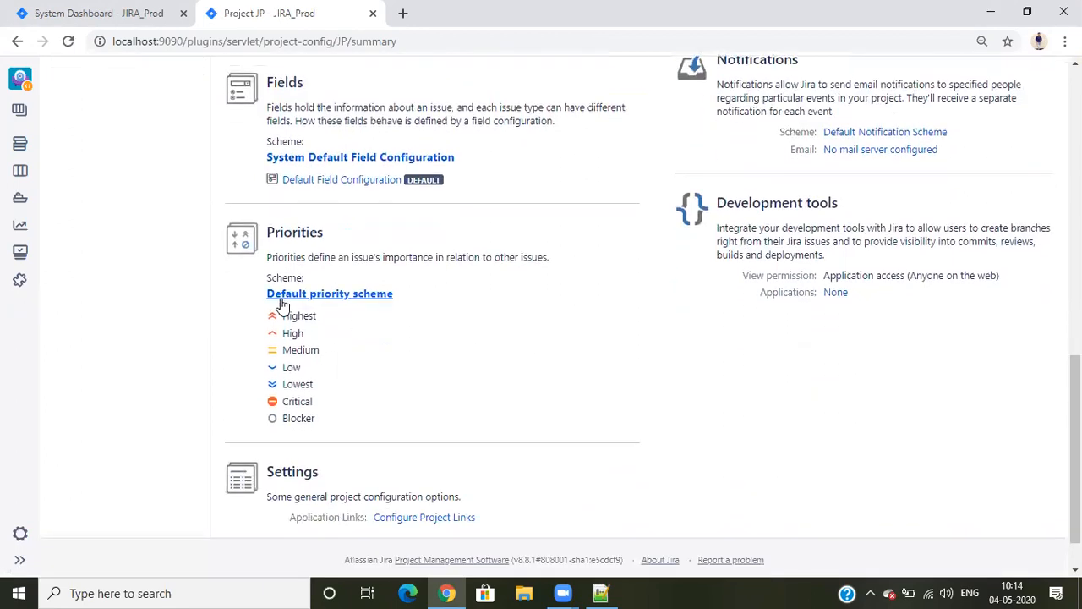
{"action": "scroll", "coordinate": [586, 425], "scroll_direction": "up", "scroll_amount": 5}
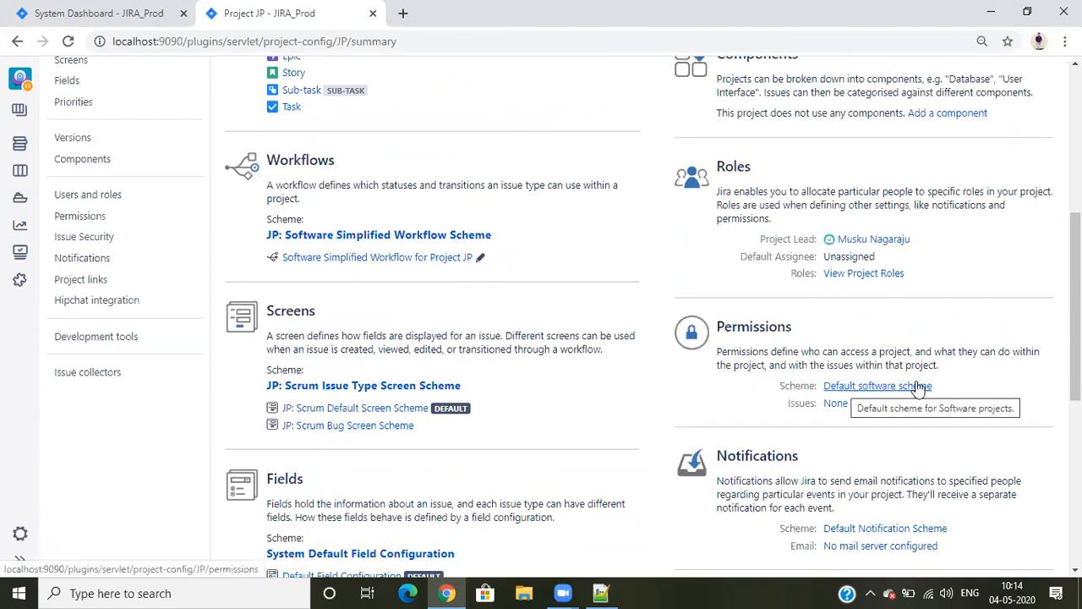
{"action": "scroll", "coordinate": [919, 387], "scroll_direction": "down", "scroll_amount": 3}
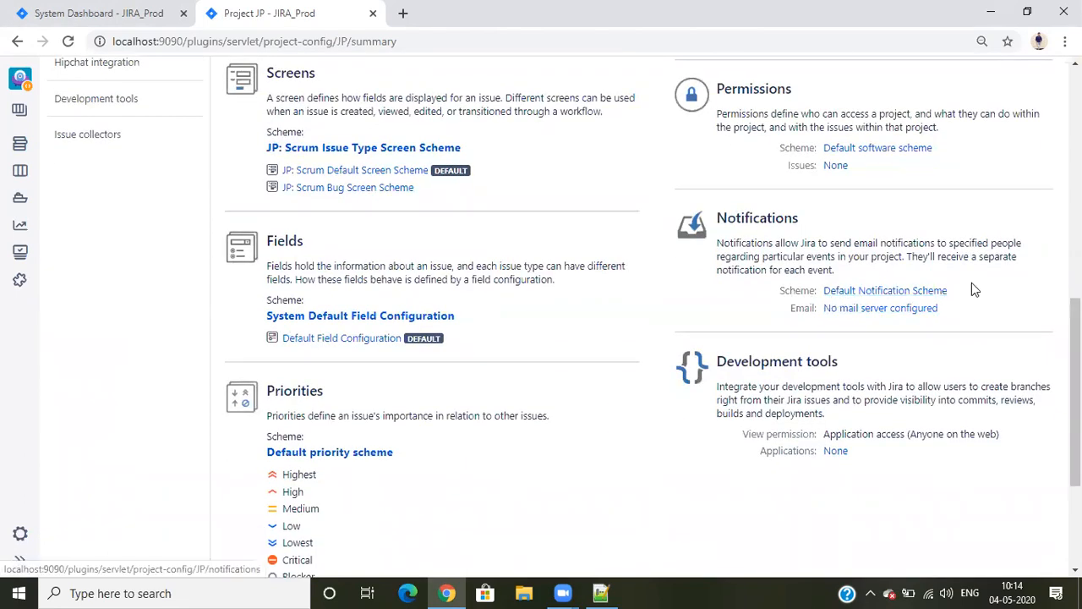
{"action": "scroll", "coordinate": [567, 407], "scroll_direction": "up", "scroll_amount": 5}
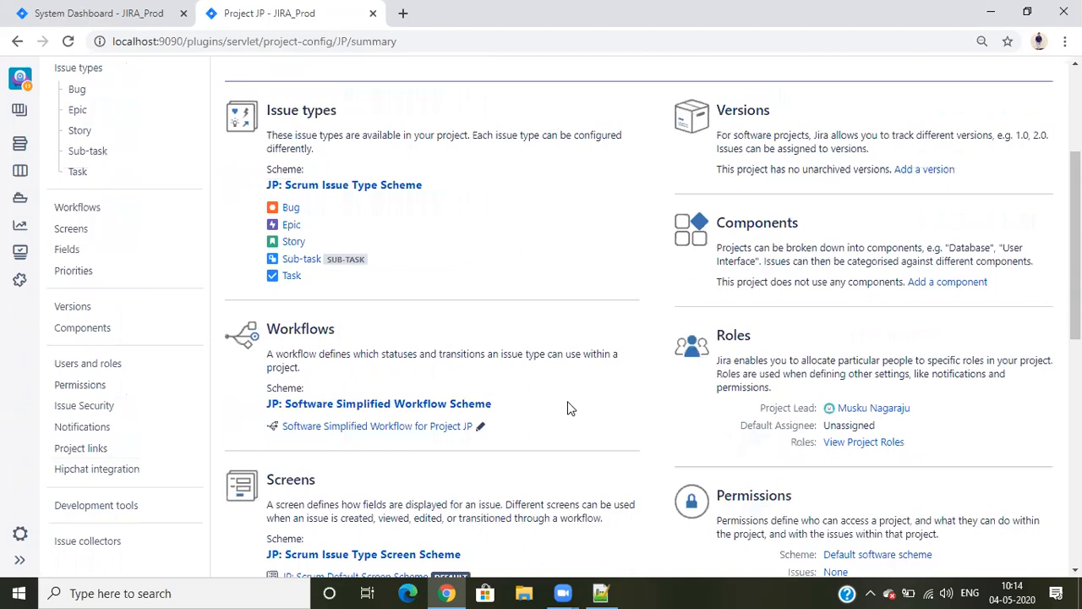
{"action": "scroll", "coordinate": [567, 408], "scroll_direction": "up", "scroll_amount": 2}
{"action": "scroll", "coordinate": [567, 408], "scroll_direction": "down", "scroll_amount": 3}
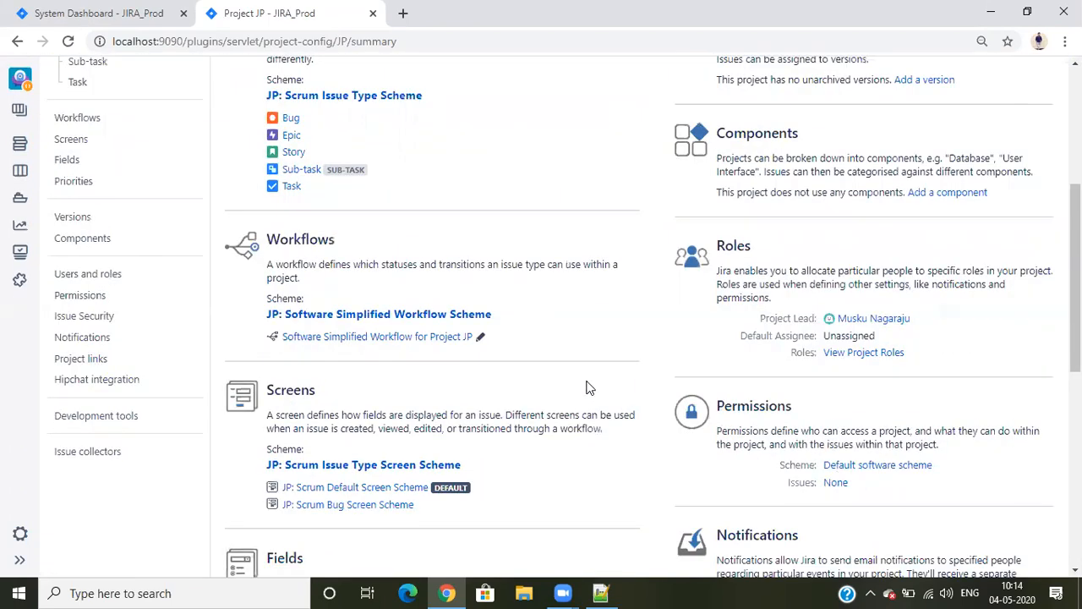
{"action": "scroll", "coordinate": [626, 385], "scroll_direction": "up", "scroll_amount": 4}
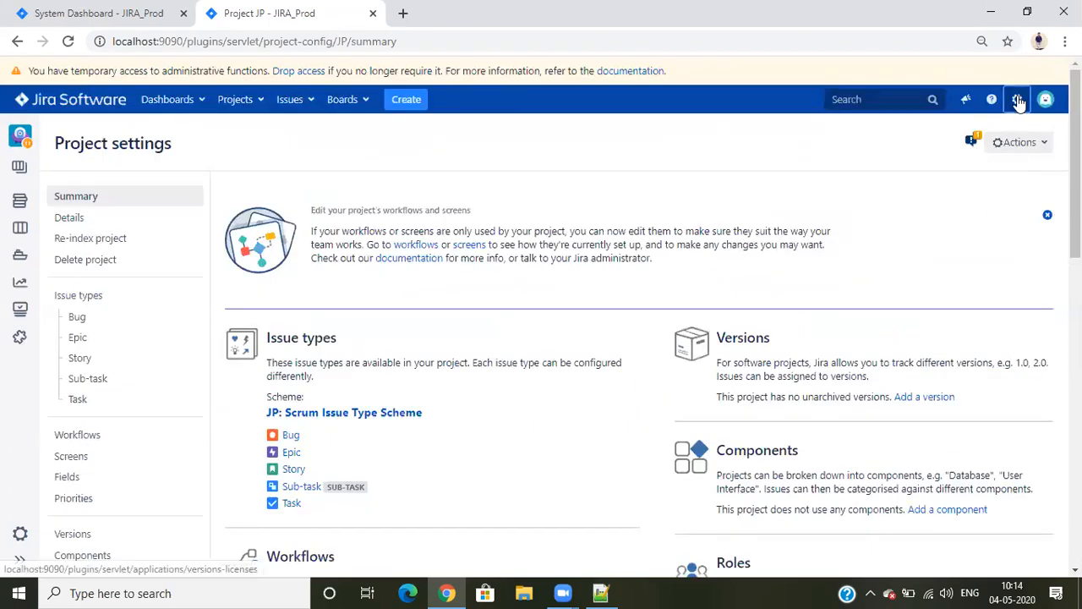
Open the Issues administration in a new browser tab and go to the permission schemes
{"action": "left_click", "coordinate": [1018, 100]}
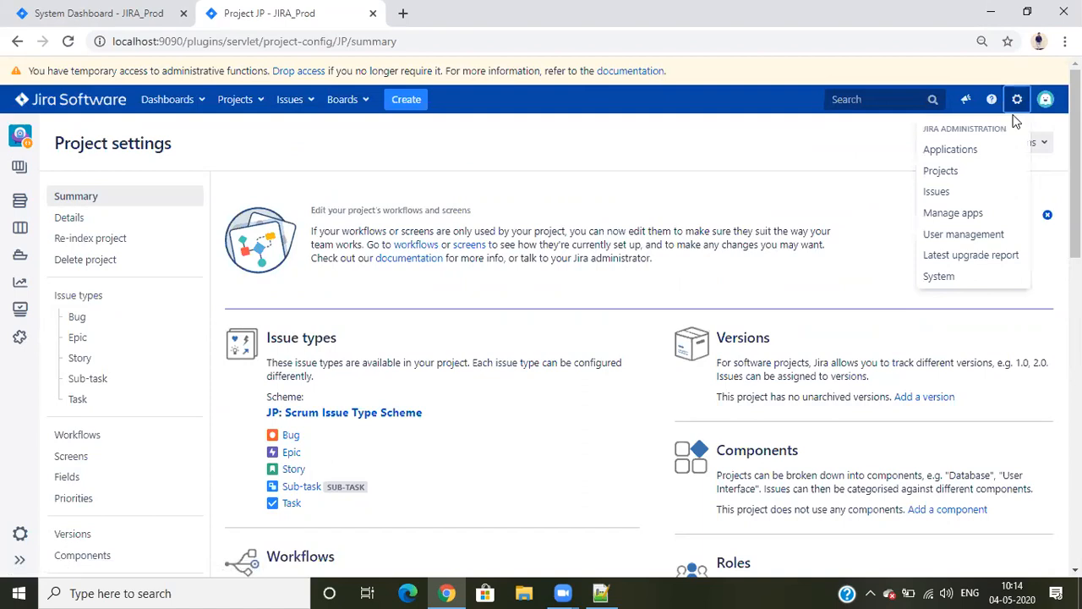
{"action": "right_click", "coordinate": [947, 194]}
{"action": "left_click", "coordinate": [909, 203]}
{"action": "left_click", "coordinate": [446, 8]}
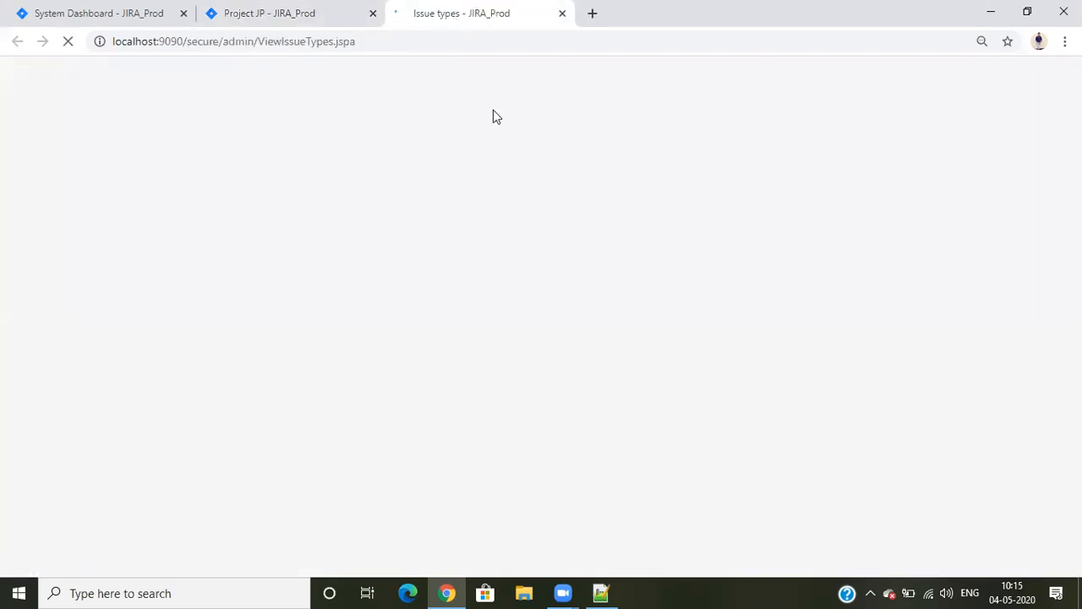
{"action": "scroll", "coordinate": [121, 388], "scroll_direction": "down", "scroll_amount": 5}
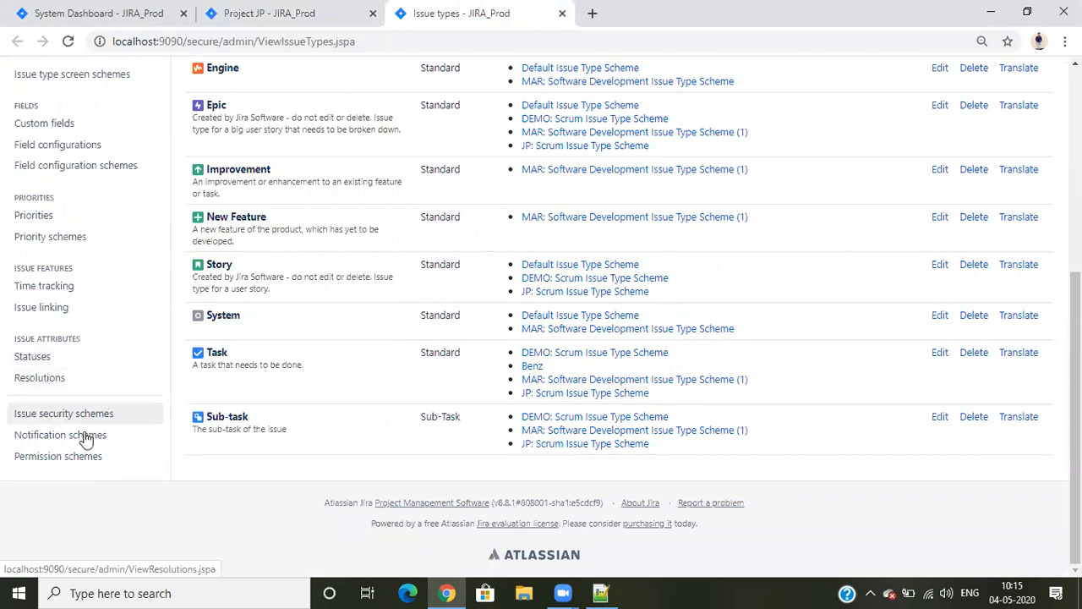
{"action": "left_click", "coordinate": [56, 459]}
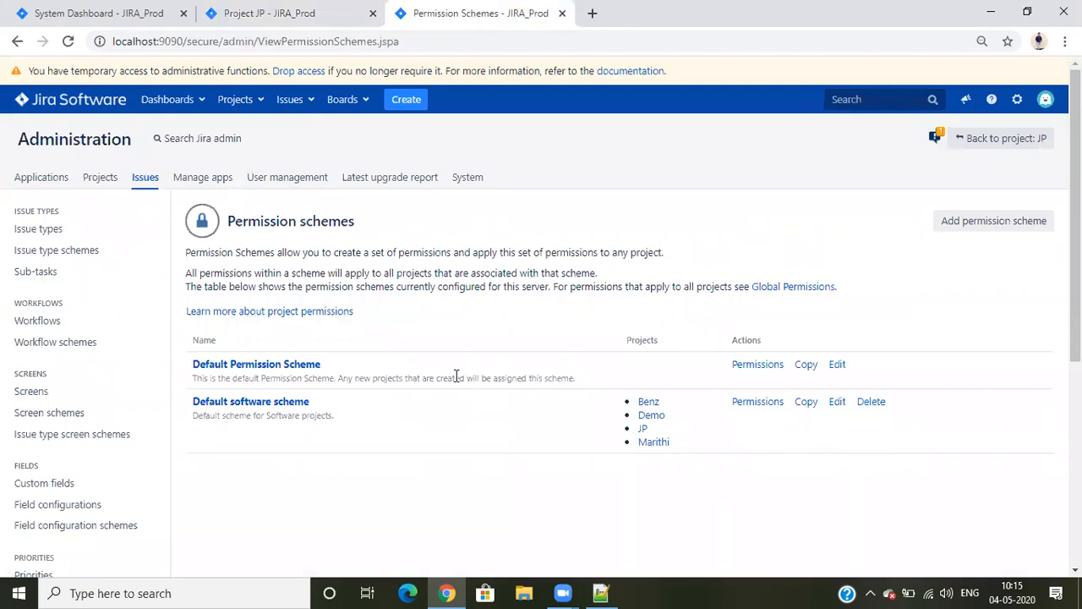
Open the permissions of the Default software scheme and dismiss the Permission Helper tip
{"action": "scroll", "coordinate": [425, 447], "scroll_direction": "down", "scroll_amount": 5}
{"action": "scroll", "coordinate": [425, 440], "scroll_direction": "up", "scroll_amount": 3}
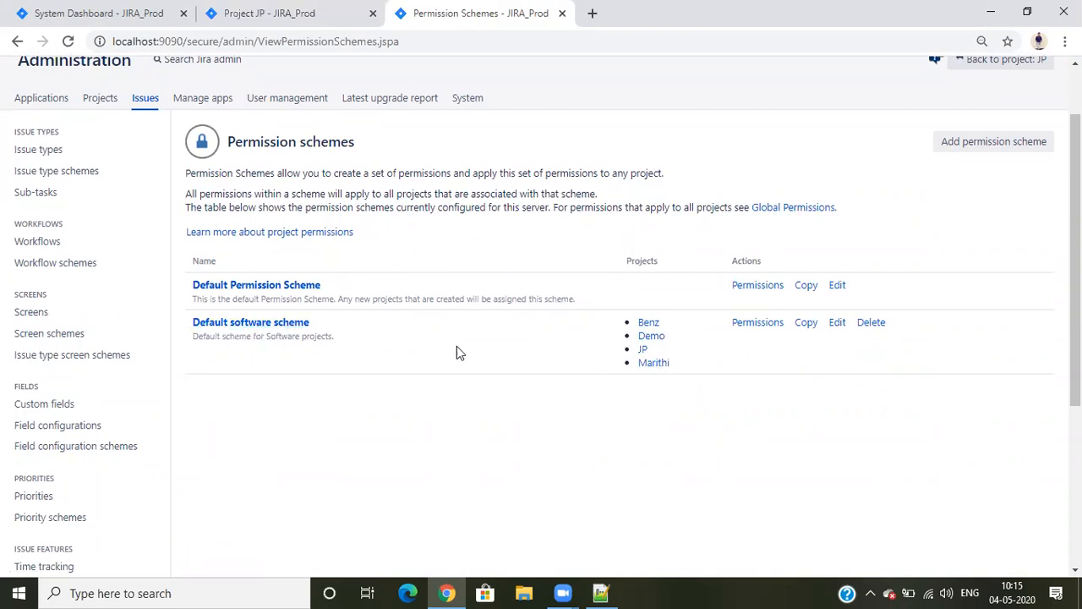
{"action": "left_click", "coordinate": [750, 323]}
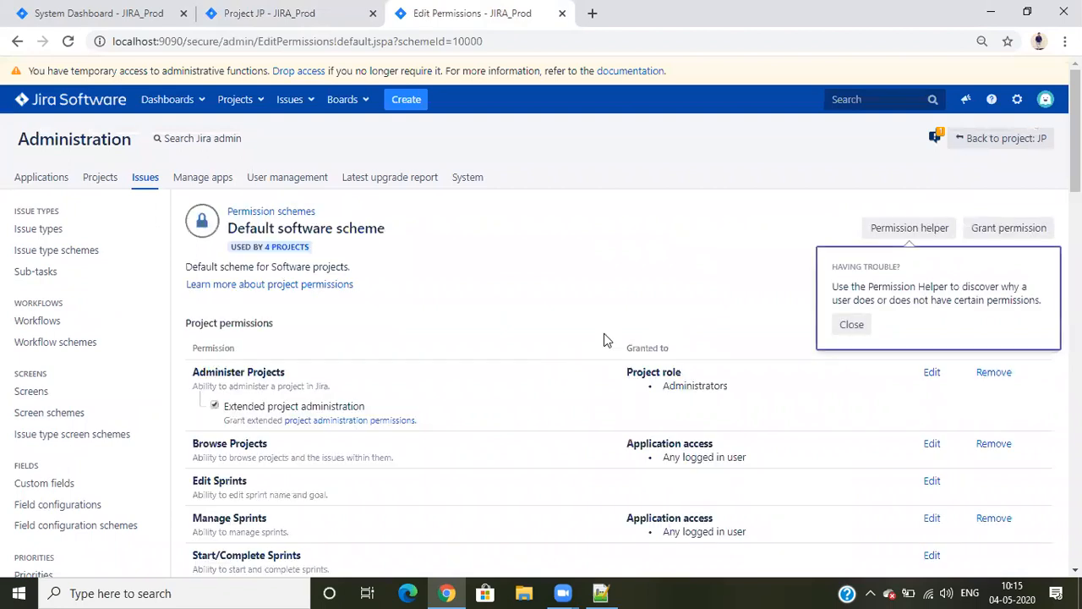
{"action": "left_click", "coordinate": [851, 325]}
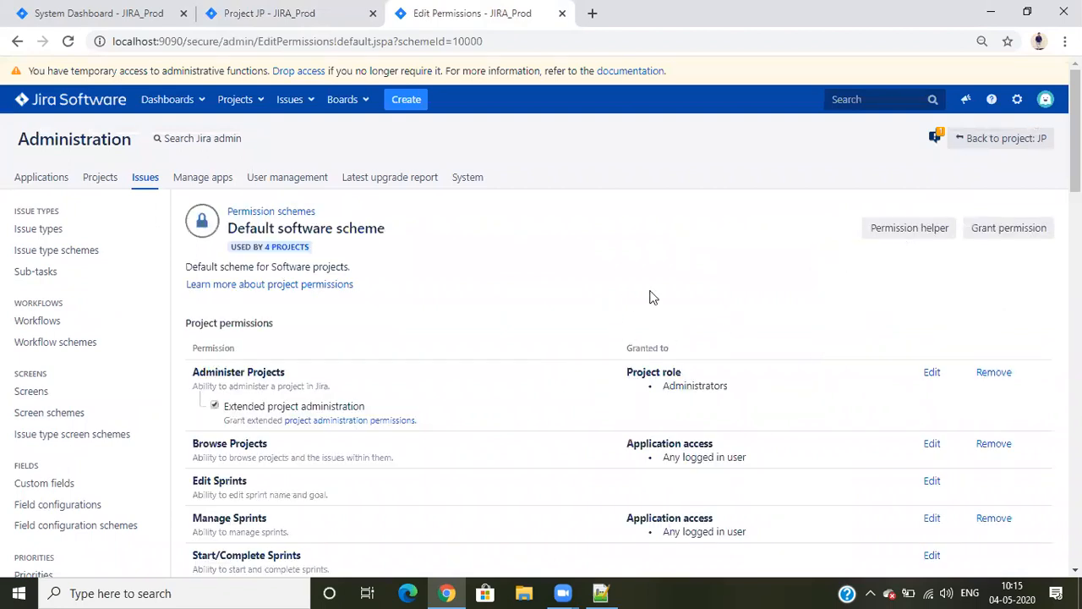
Examine the project permissions of the Default software scheme, particularly the Administer Projects entry
{"action": "scroll", "coordinate": [723, 338], "scroll_direction": "down", "scroll_amount": 5}
{"action": "scroll", "coordinate": [786, 431], "scroll_direction": "down", "scroll_amount": 13}
{"action": "scroll", "coordinate": [798, 380], "scroll_direction": "up", "scroll_amount": 10}
{"action": "scroll", "coordinate": [459, 299], "scroll_direction": "up", "scroll_amount": 6}
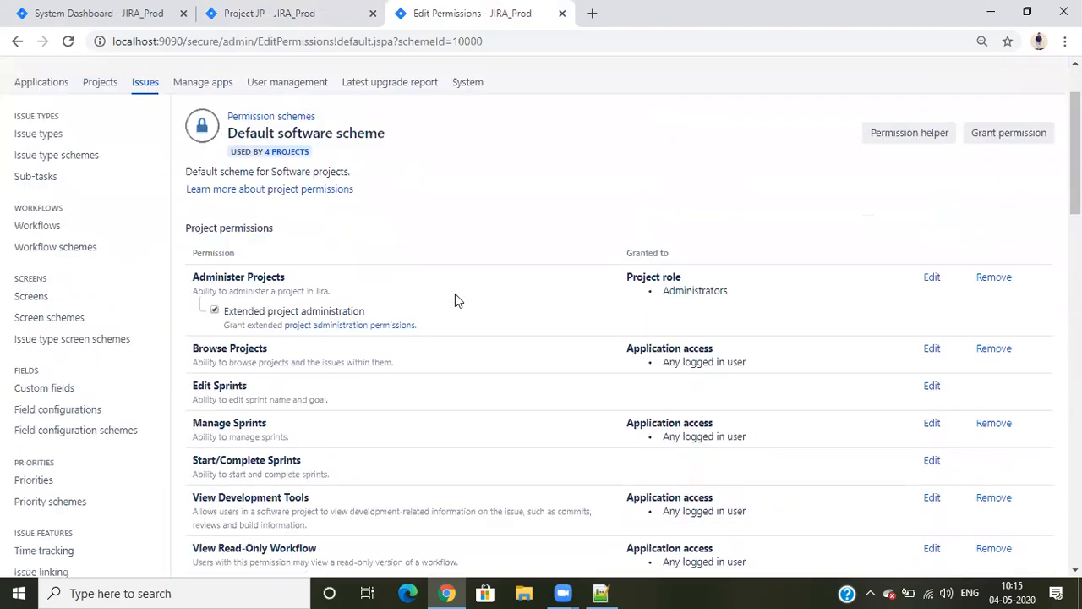
{"action": "scroll", "coordinate": [455, 294], "scroll_direction": "down", "scroll_amount": 1}
{"action": "left_click_drag", "start_coordinate": [190, 185], "coordinate": [262, 188]}
{"action": "left_click", "coordinate": [262, 183]}
{"action": "left_click_drag", "start_coordinate": [193, 212], "coordinate": [300, 209]}
{"action": "left_click", "coordinate": [301, 209]}
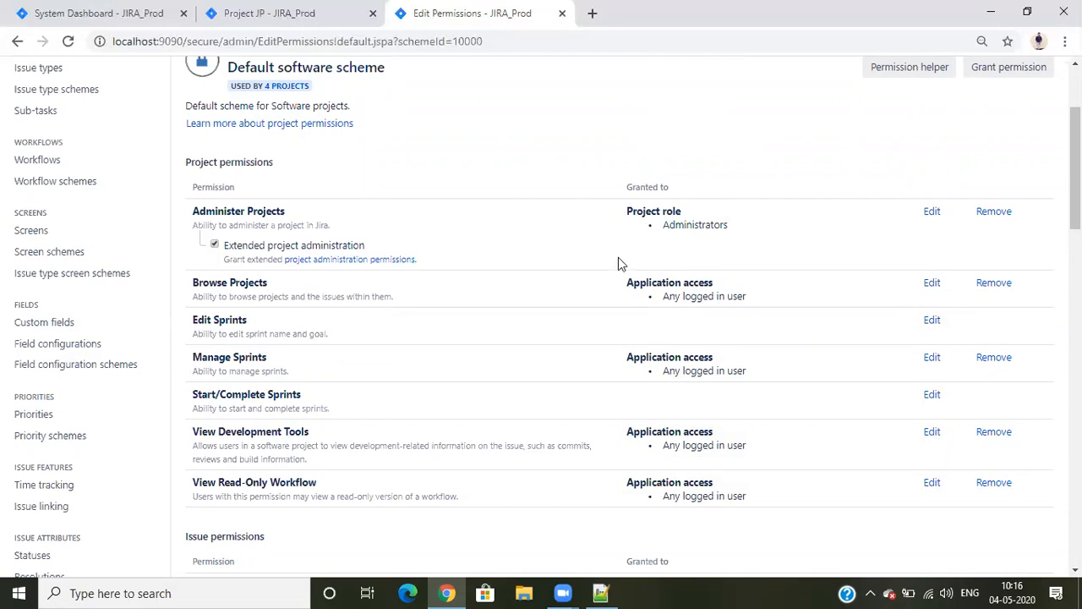
Check the JP project page, then examine who is granted Browse Projects and the other project permissions in the scheme
{"action": "left_click", "coordinate": [304, 15]}
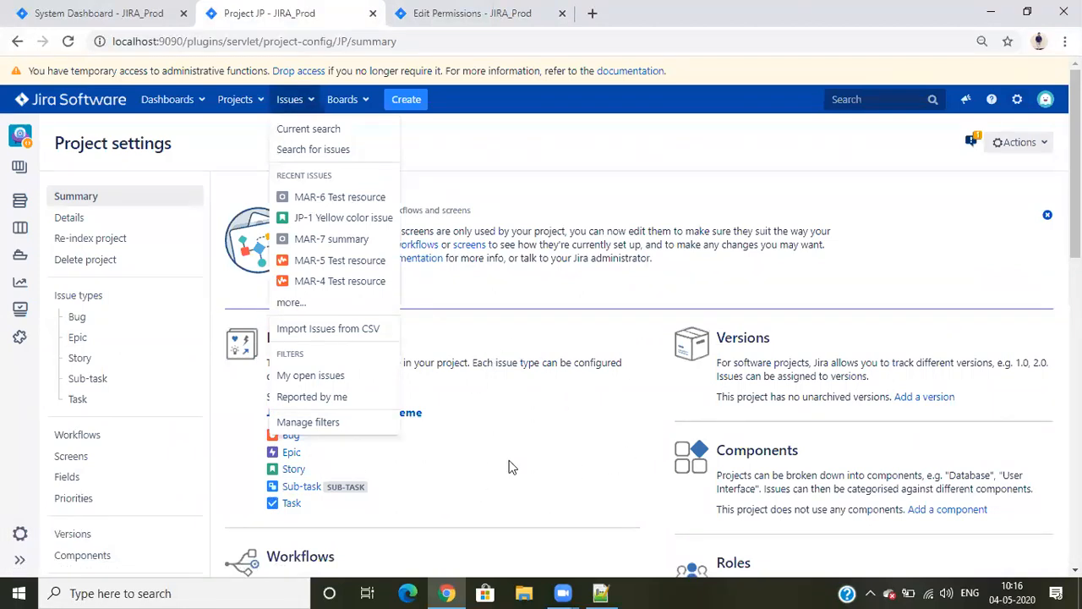
{"action": "left_click", "coordinate": [442, 13]}
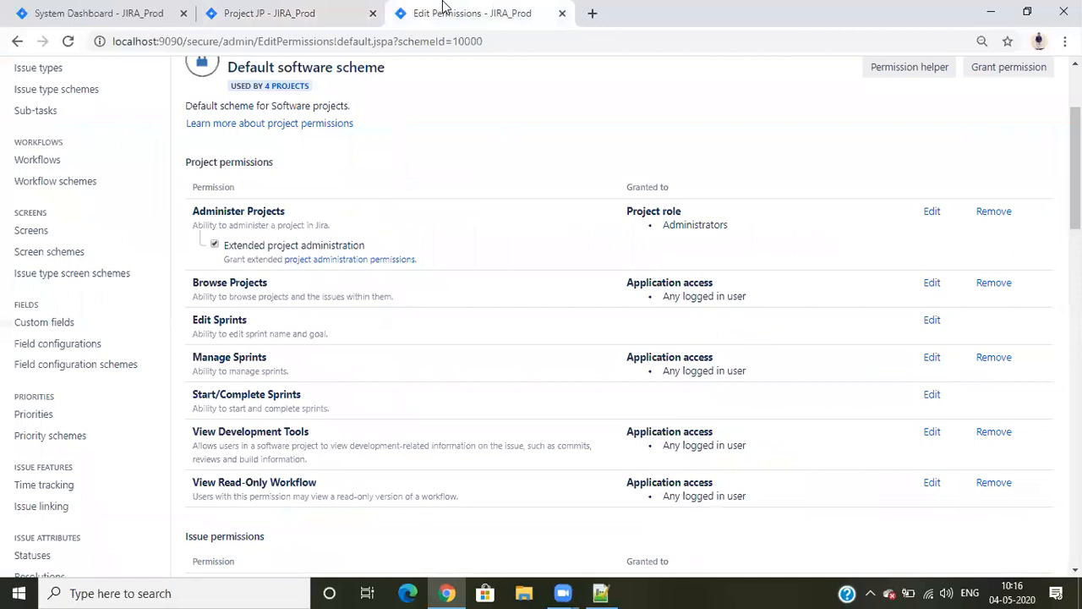
{"action": "scroll", "coordinate": [372, 222], "scroll_direction": "down", "scroll_amount": 3}
{"action": "scroll", "coordinate": [368, 218], "scroll_direction": "up", "scroll_amount": 1}
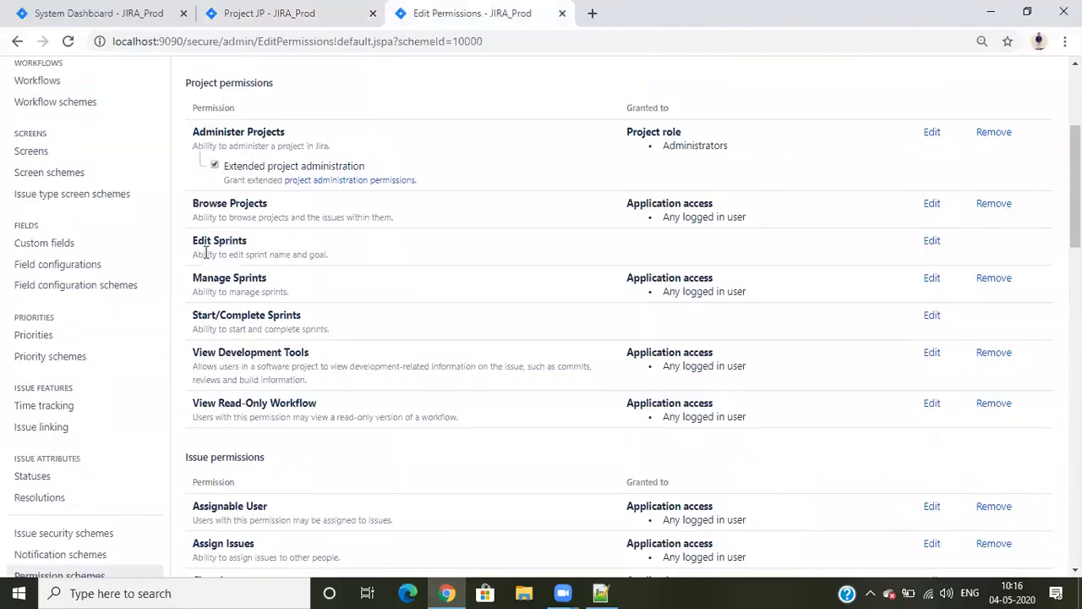
{"action": "left_click_drag", "start_coordinate": [192, 209], "coordinate": [267, 198]}
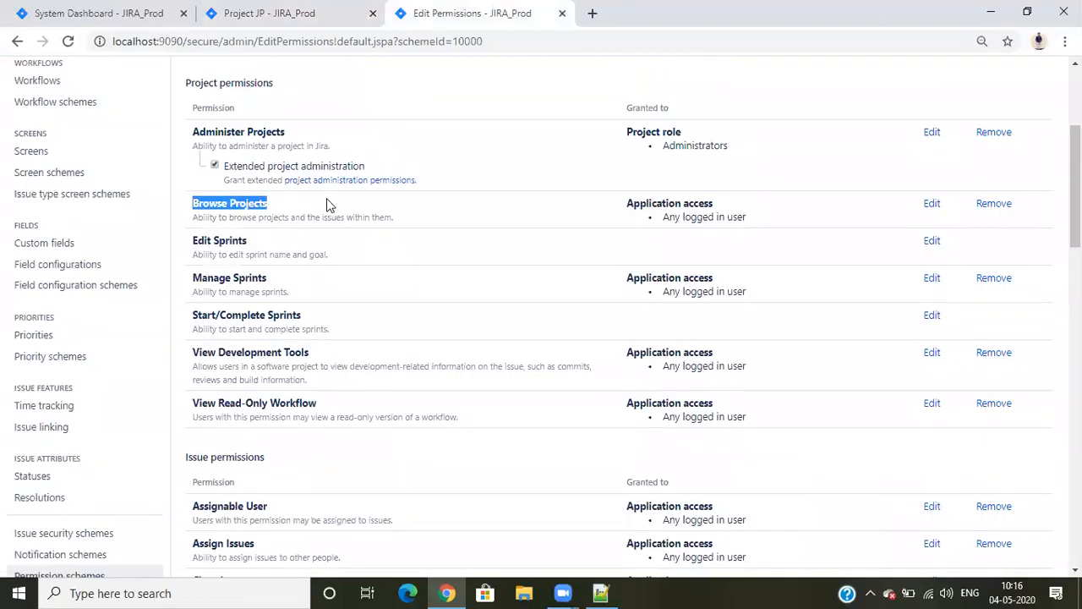
{"action": "left_click", "coordinate": [328, 205]}
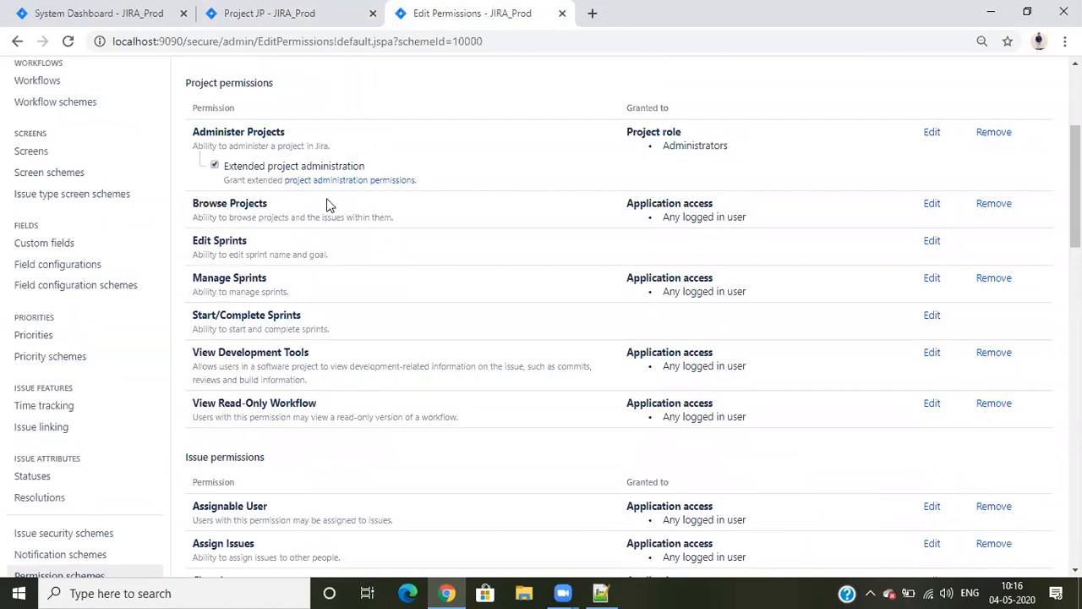
{"action": "left_click_drag", "start_coordinate": [664, 218], "coordinate": [761, 213]}
{"action": "left_click", "coordinate": [766, 215]}
{"action": "left_click_drag", "start_coordinate": [607, 419], "coordinate": [203, 240]}
{"action": "left_click", "coordinate": [202, 230]}
Examine who is granted the Assignable User and Assign Issues permissions under the issue permissions
{"action": "scroll", "coordinate": [350, 403], "scroll_direction": "down", "scroll_amount": 3}
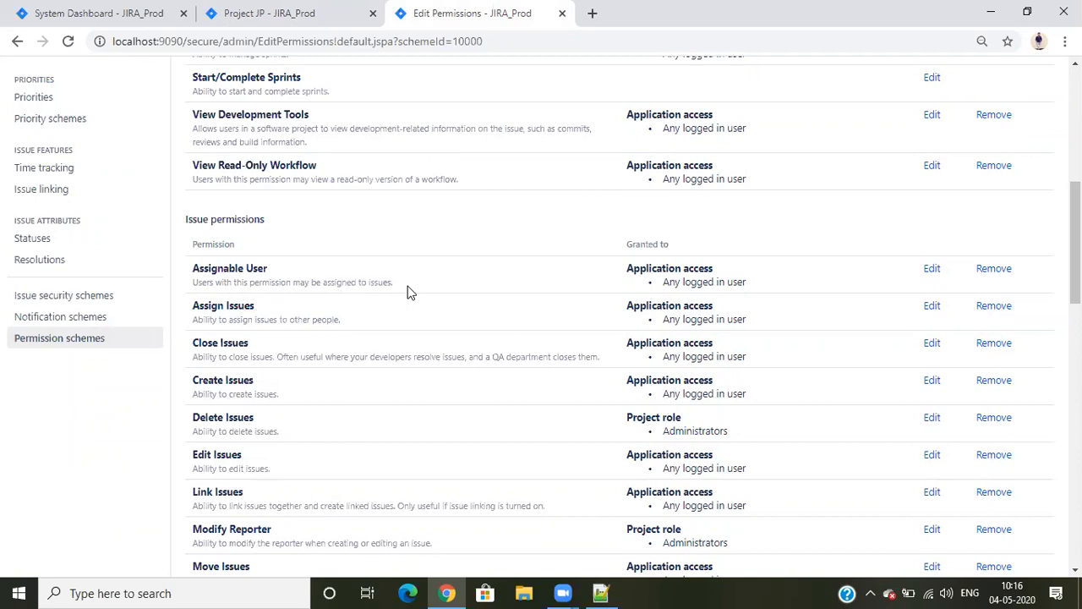
{"action": "left_click_drag", "start_coordinate": [622, 268], "coordinate": [725, 269]}
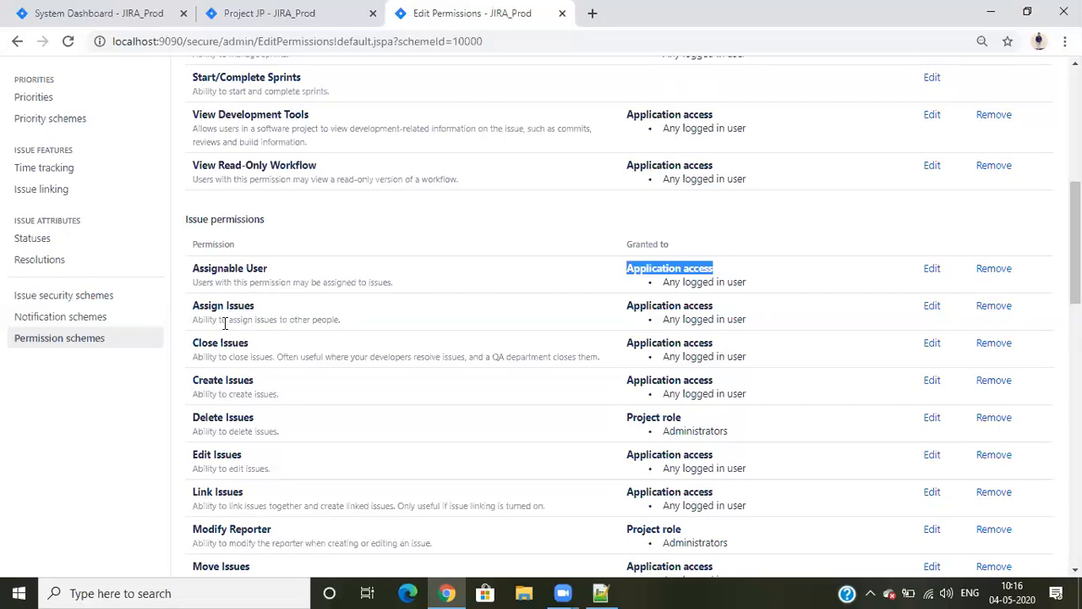
{"action": "left_click", "coordinate": [392, 313]}
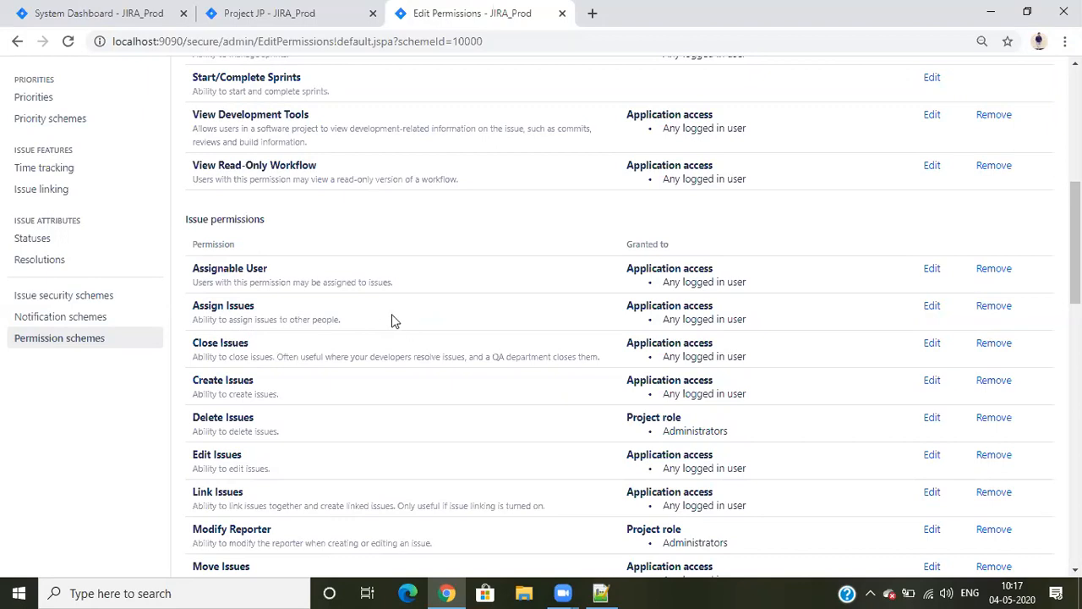
{"action": "left_click_drag", "start_coordinate": [625, 306], "coordinate": [737, 311]}
{"action": "left_click", "coordinate": [738, 311]}
Review the remaining issue, voters and watchers, comments, attachments and time tracking permissions and their grantees
{"action": "scroll", "coordinate": [218, 417], "scroll_direction": "down", "scroll_amount": 1}
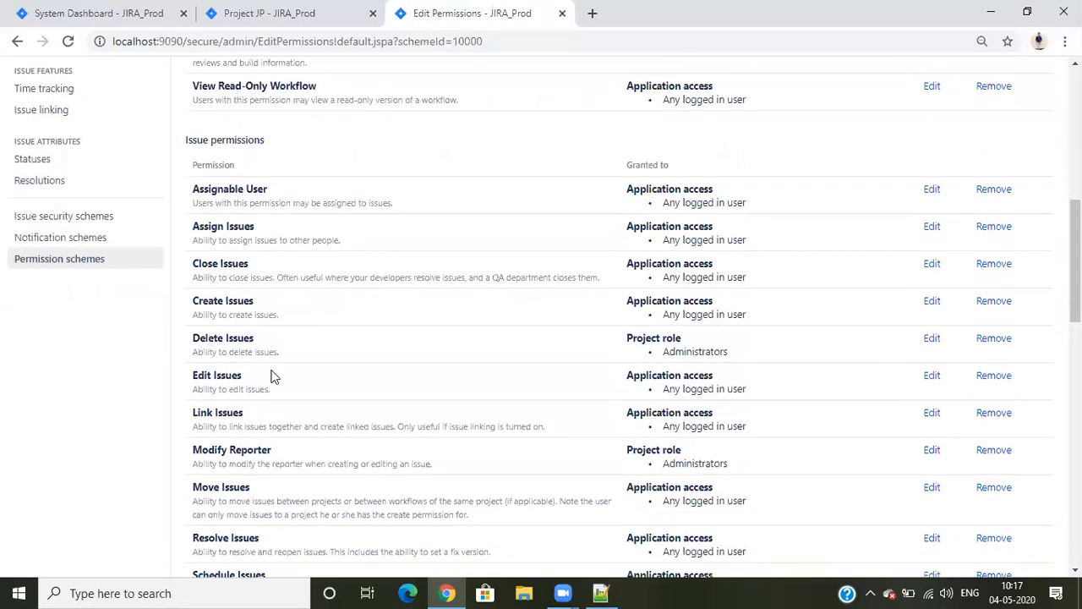
{"action": "scroll", "coordinate": [345, 363], "scroll_direction": "down", "scroll_amount": 2}
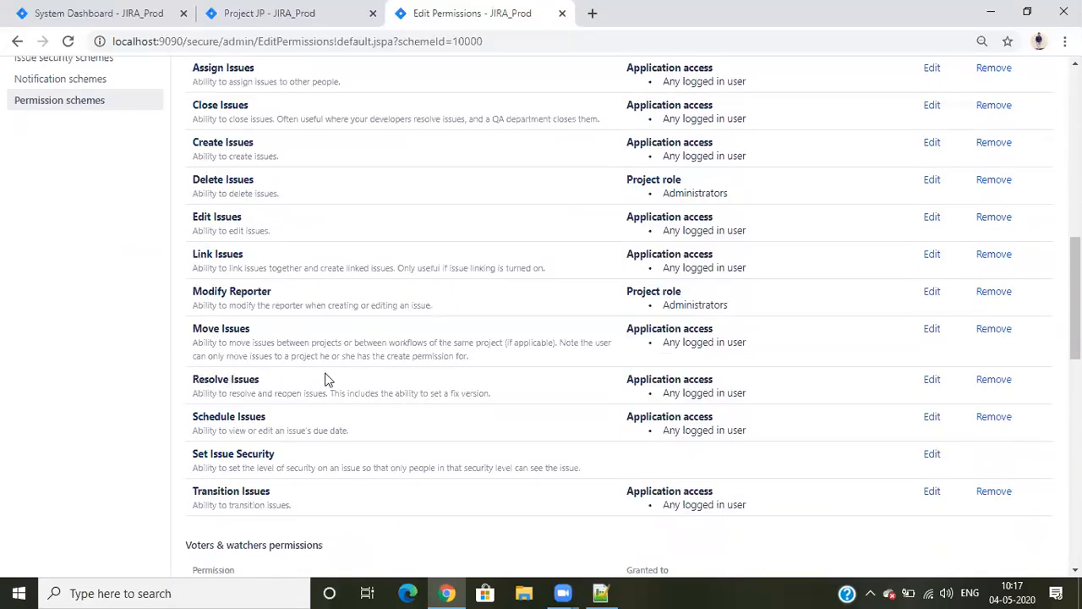
{"action": "scroll", "coordinate": [319, 389], "scroll_direction": "down", "scroll_amount": 1}
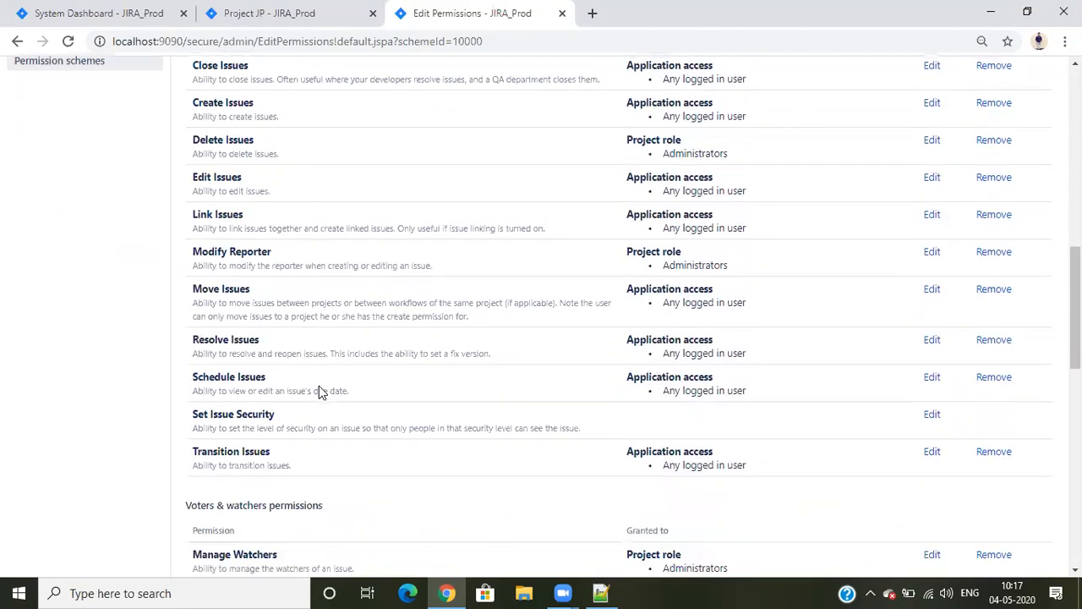
{"action": "scroll", "coordinate": [384, 338], "scroll_direction": "down", "scroll_amount": 5}
{"action": "scroll", "coordinate": [338, 259], "scroll_direction": "up", "scroll_amount": 1}
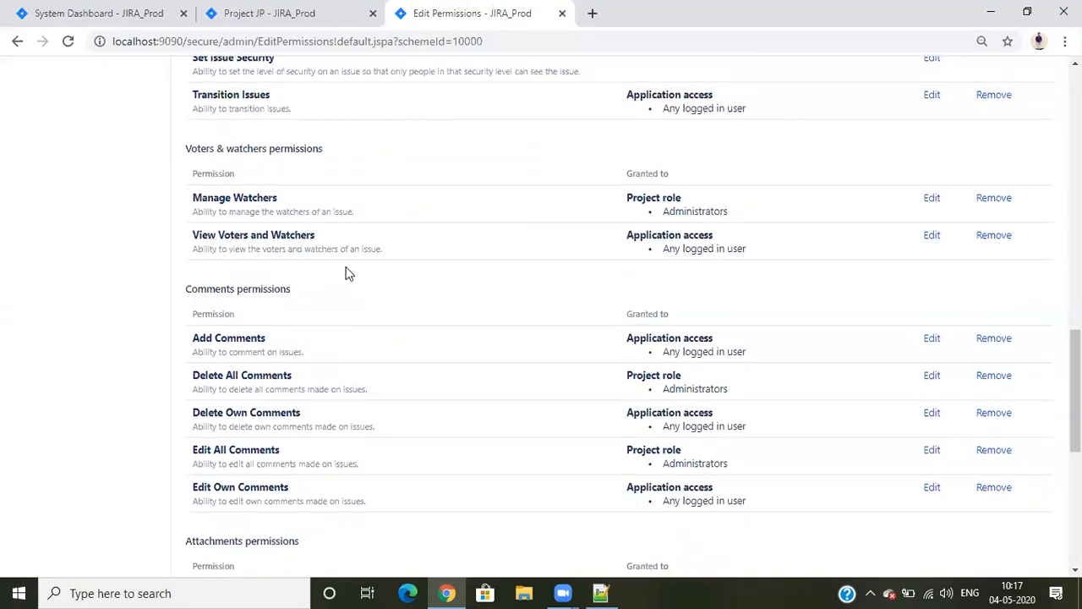
{"action": "scroll", "coordinate": [351, 315], "scroll_direction": "down", "scroll_amount": 6}
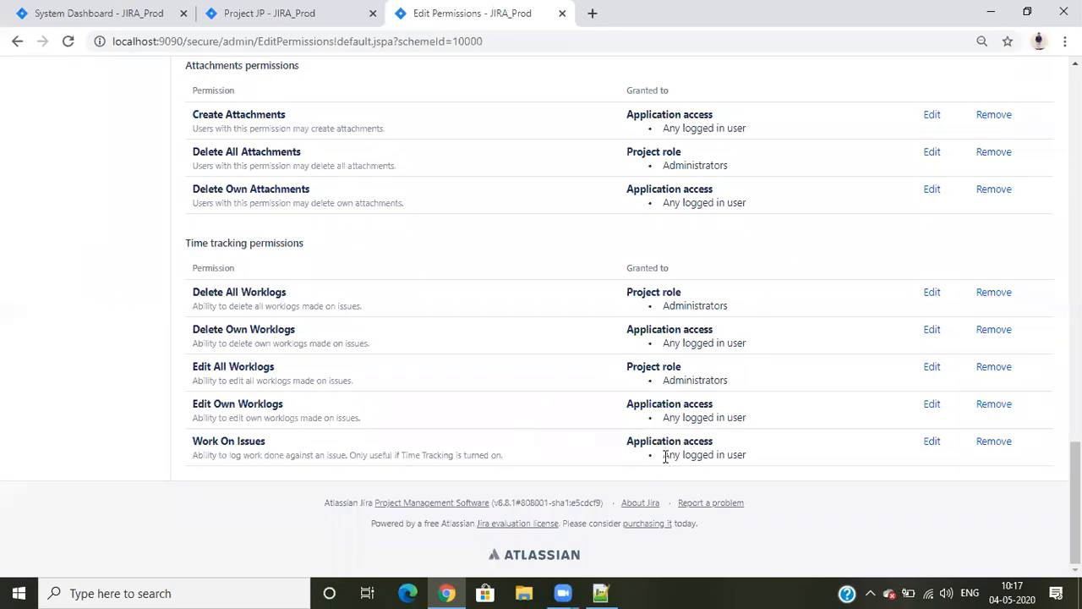
{"action": "left_click_drag", "start_coordinate": [665, 456], "coordinate": [816, 459]}
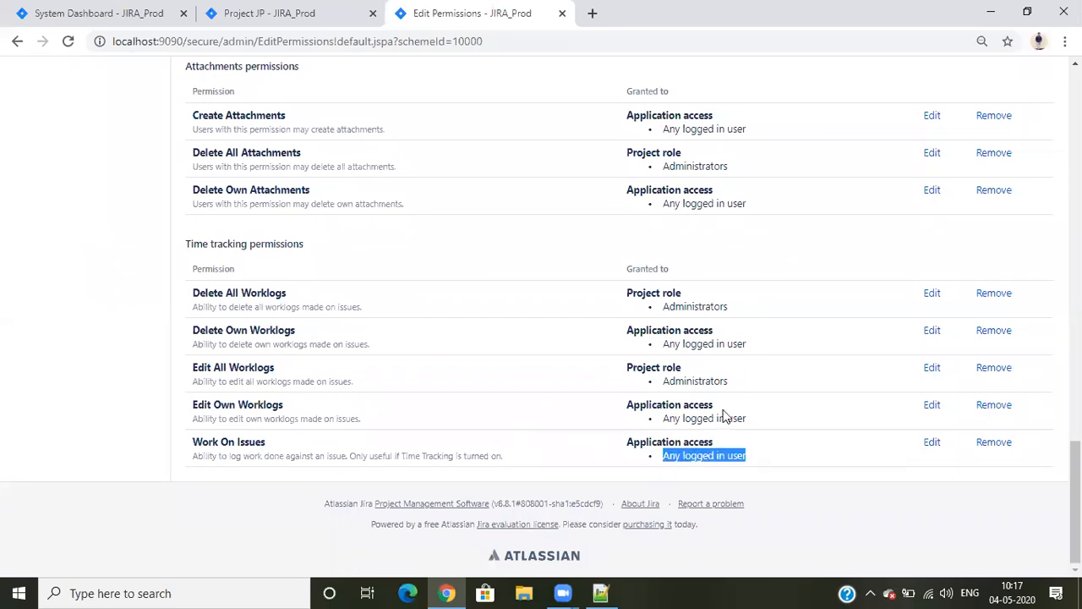
{"action": "scroll", "coordinate": [722, 432], "scroll_direction": "up", "scroll_amount": 20}
{"action": "scroll", "coordinate": [729, 404], "scroll_direction": "down", "scroll_amount": 3}
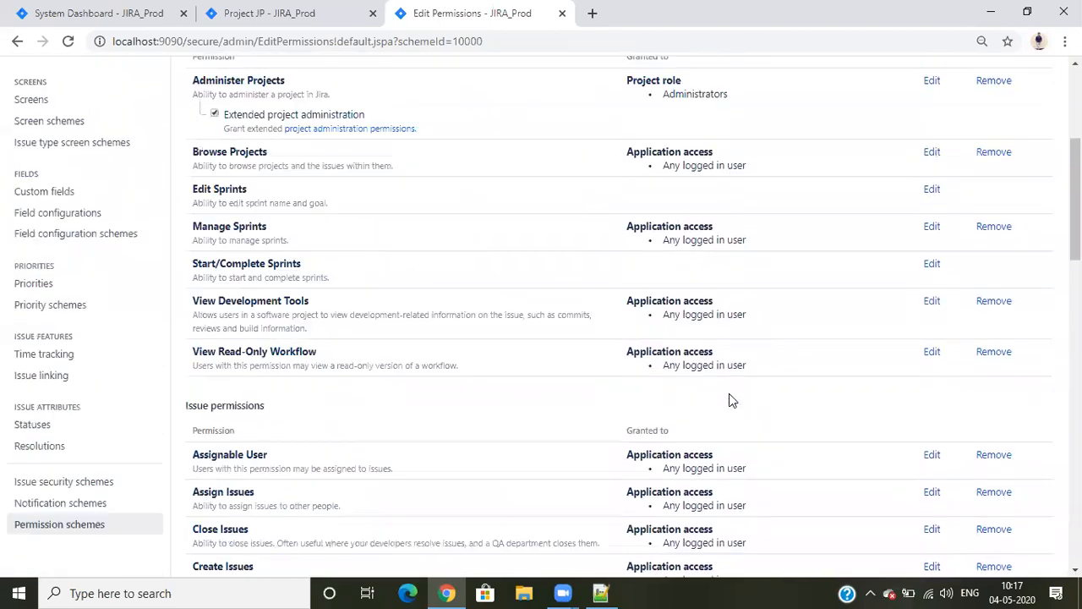
{"action": "scroll", "coordinate": [729, 393], "scroll_direction": "up", "scroll_amount": 2}
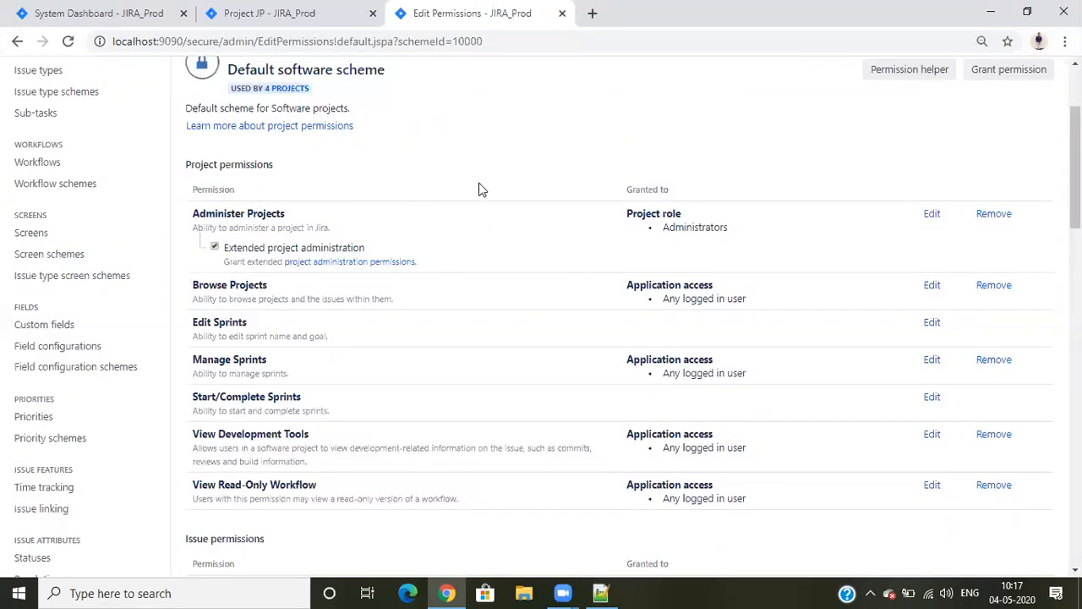
Open User management from the JP project page in a new browser tab and switch to it
{"action": "left_click", "coordinate": [279, 12]}
{"action": "left_click", "coordinate": [1017, 100]}
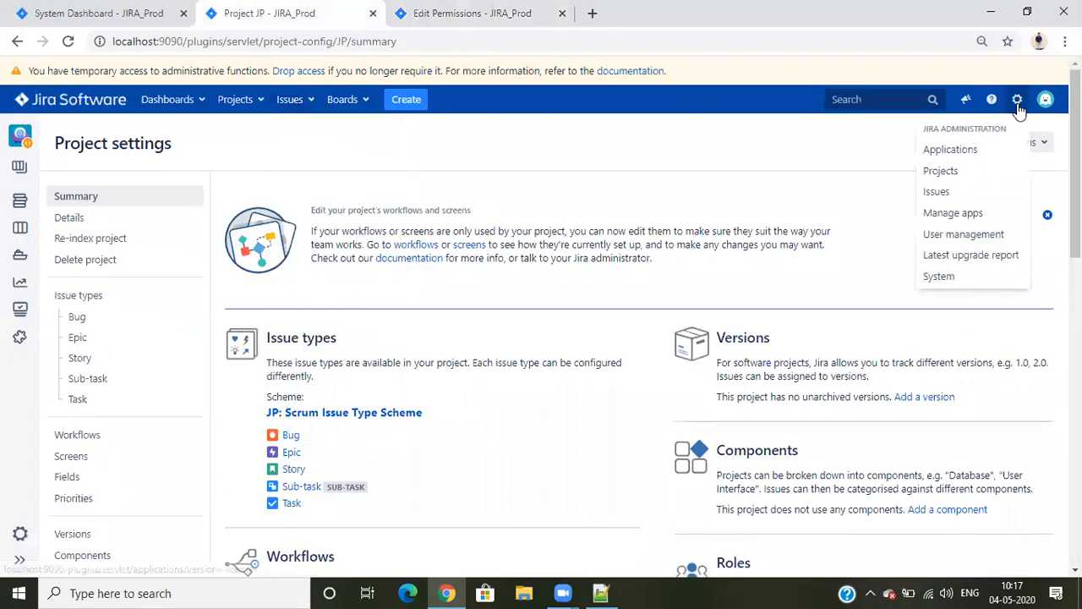
{"action": "right_click", "coordinate": [955, 235]}
{"action": "left_click", "coordinate": [888, 239]}
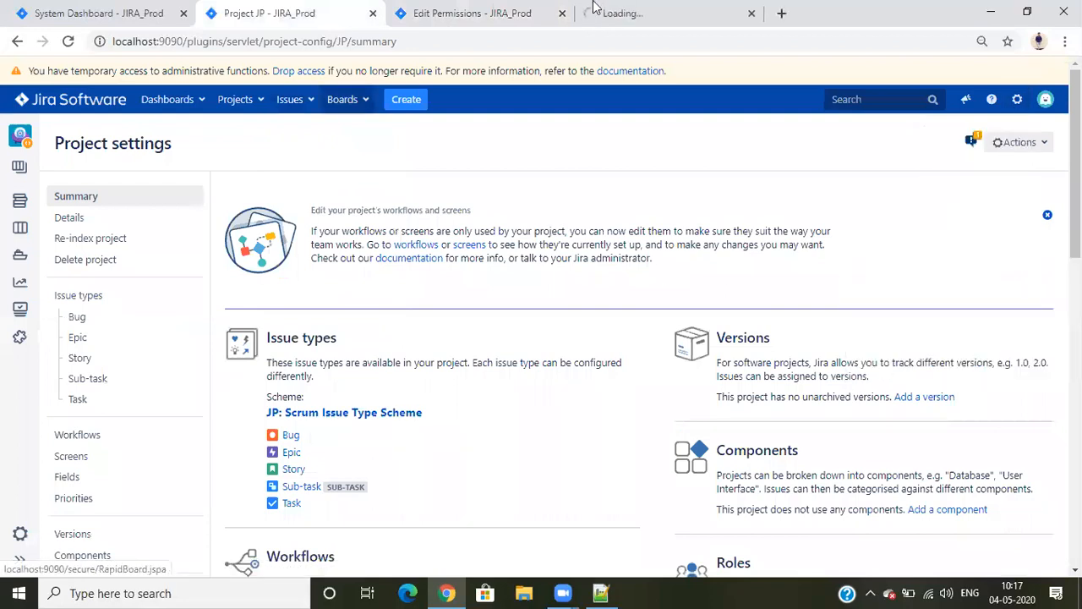
{"action": "left_click", "coordinate": [640, 10]}
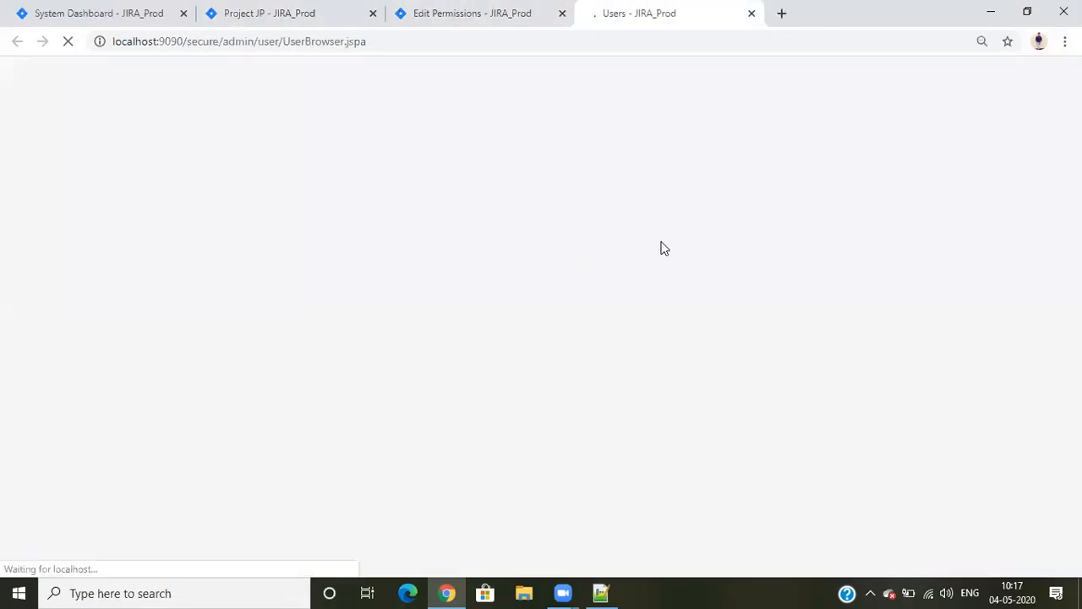
Look over the list of Jira users, then switch to Microsoft Edge and open the Jira site at localhost:9090
{"action": "scroll", "coordinate": [589, 330], "scroll_direction": "down", "scroll_amount": 4}
{"action": "scroll", "coordinate": [531, 307], "scroll_direction": "up", "scroll_amount": 1}
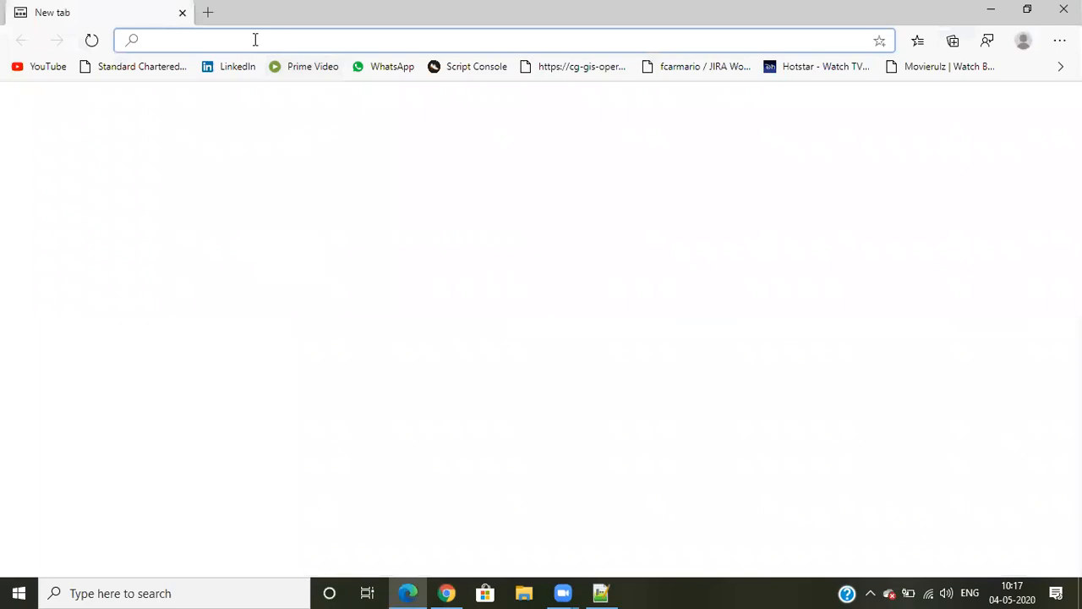
{"action": "type", "text": "bhar"}
{"action": "key", "text": "BackSpace"}
{"action": "key", "text": "BackSpace"}
{"action": "key", "text": "BackSpace"}
{"action": "key", "text": "BackSpace"}
{"action": "type", "text": "lo"}
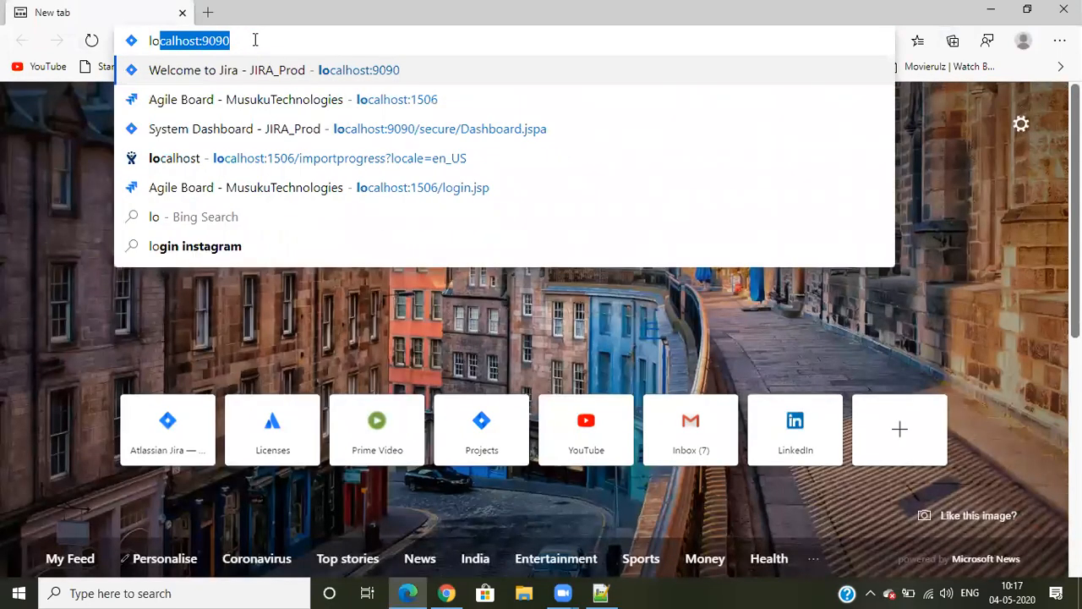
{"action": "key", "text": "Return"}
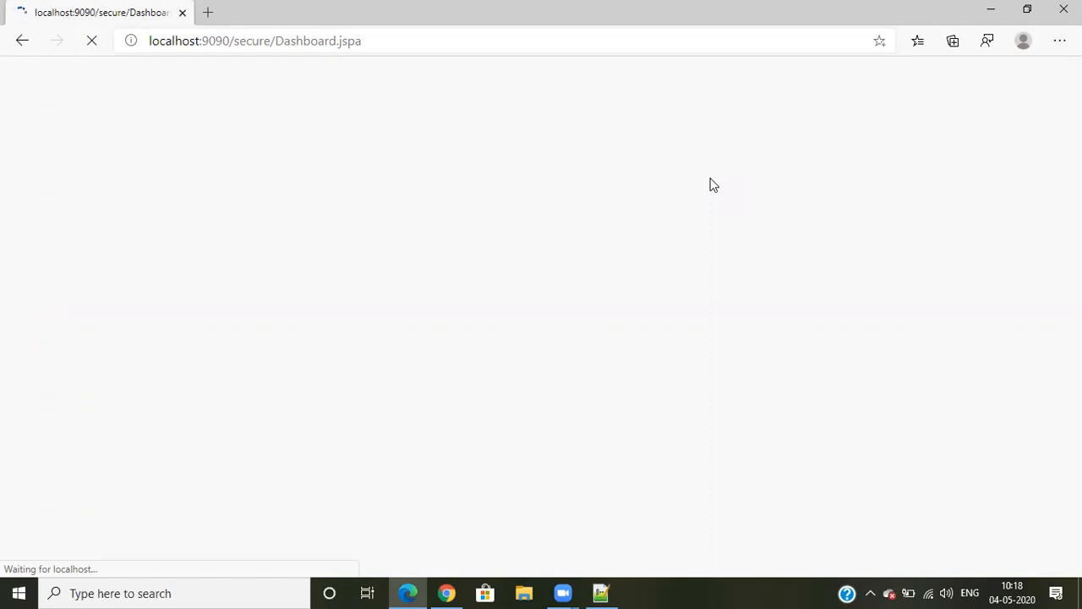
Log in to Jira in Edge by entering the regular jira-software-users member's username and account password
{"action": "left_click", "coordinate": [724, 197]}
{"action": "type", "text": "bharath"}
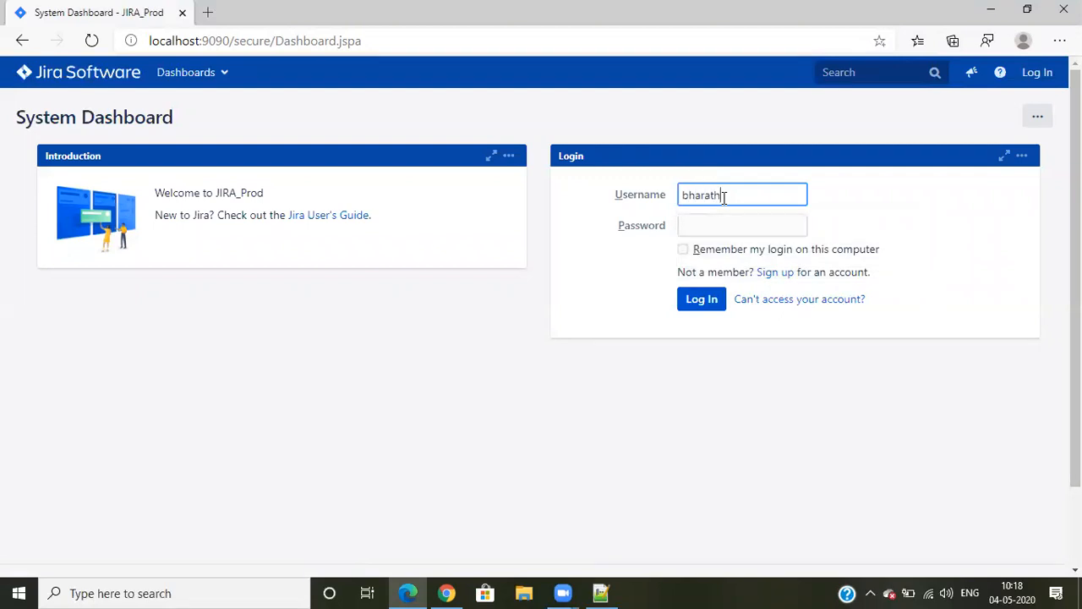
{"action": "key", "text": "Tab"}
{"action": "type", "text": "•••••"}
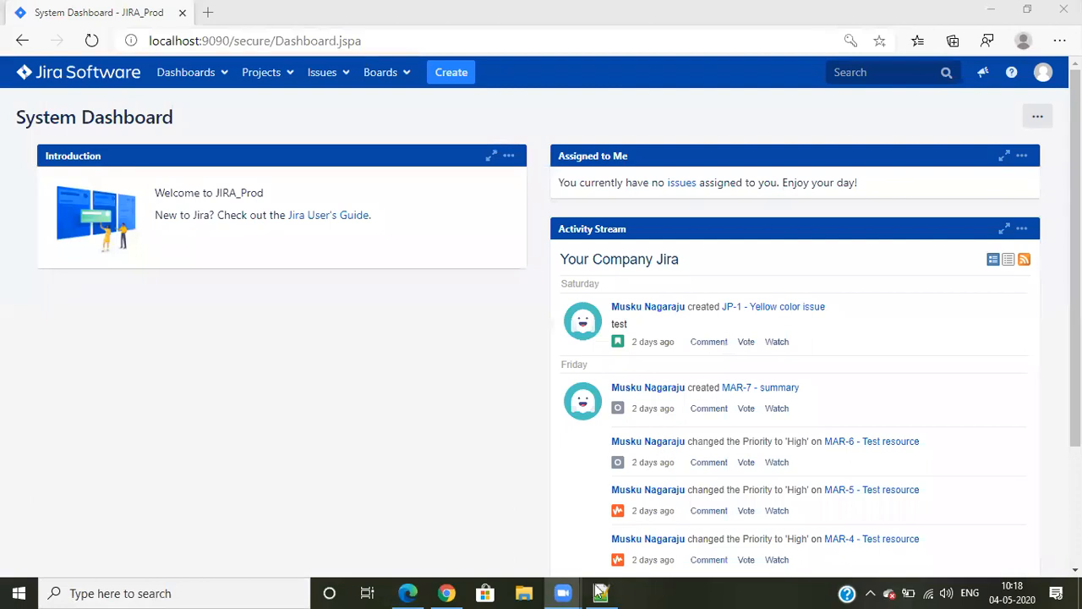
Switch to Chrome and review the users list, the Default software scheme and the JP project settings
{"action": "left_click", "coordinate": [450, 591]}
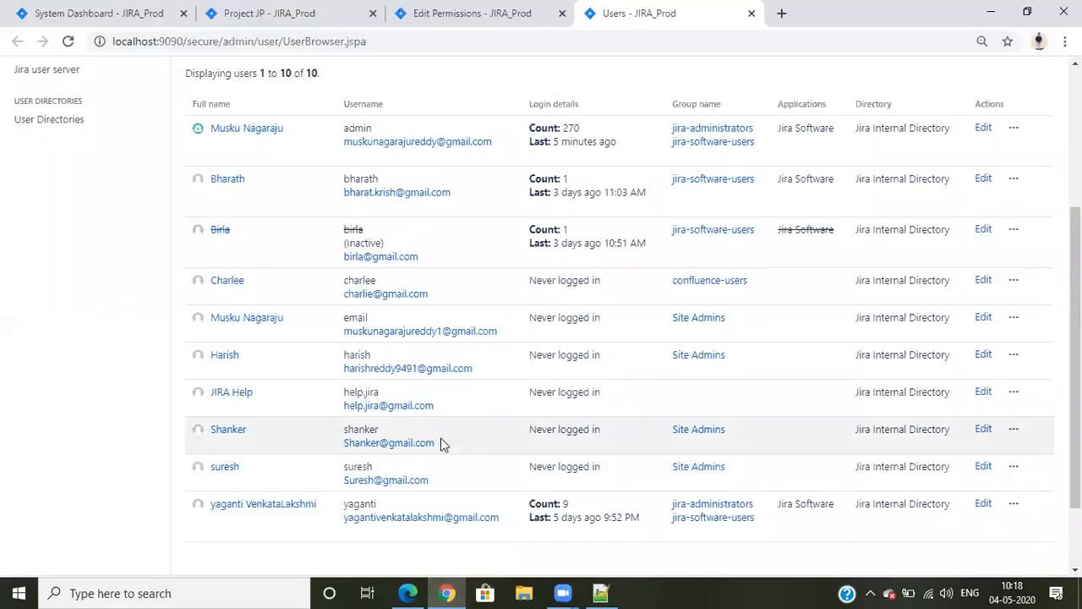
{"action": "scroll", "coordinate": [440, 445], "scroll_direction": "up", "scroll_amount": 3}
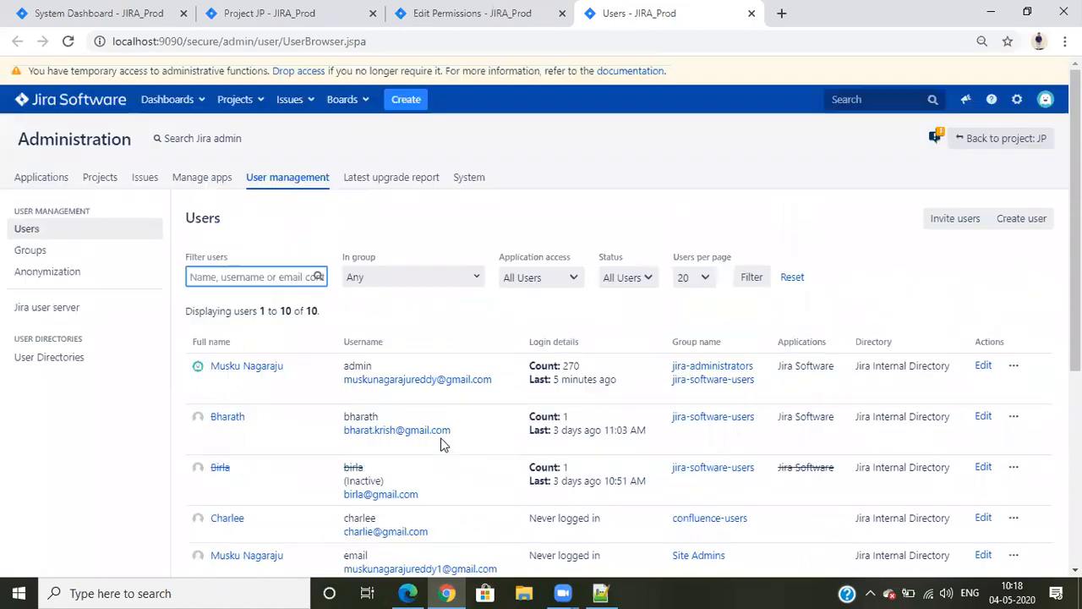
{"action": "scroll", "coordinate": [440, 445], "scroll_direction": "down", "scroll_amount": 2}
{"action": "scroll", "coordinate": [440, 445], "scroll_direction": "down", "scroll_amount": 2}
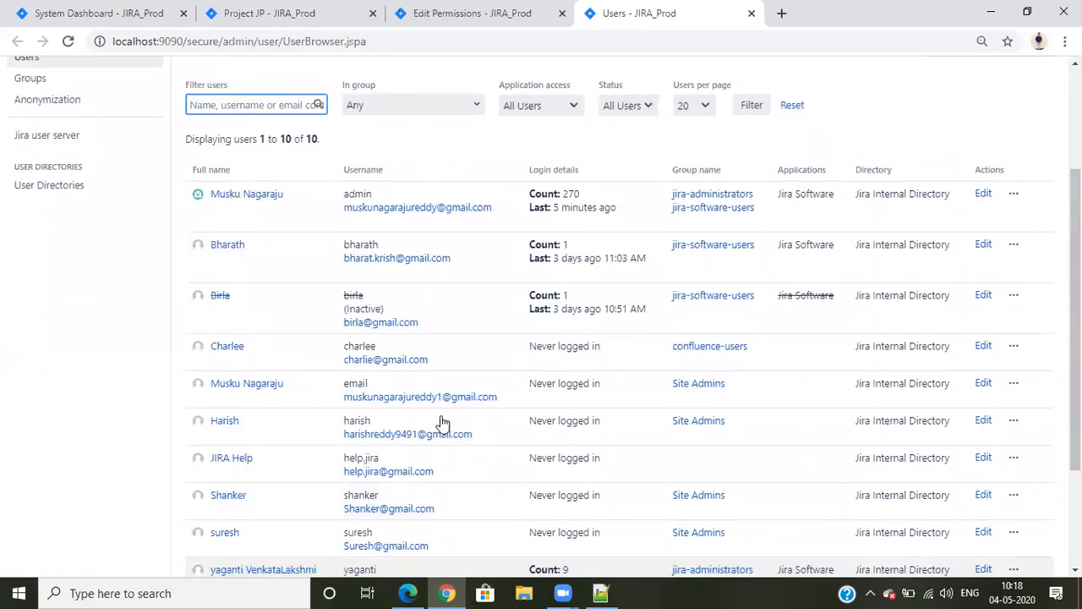
{"action": "scroll", "coordinate": [442, 423], "scroll_direction": "up", "scroll_amount": 4}
{"action": "left_click", "coordinate": [495, 12]}
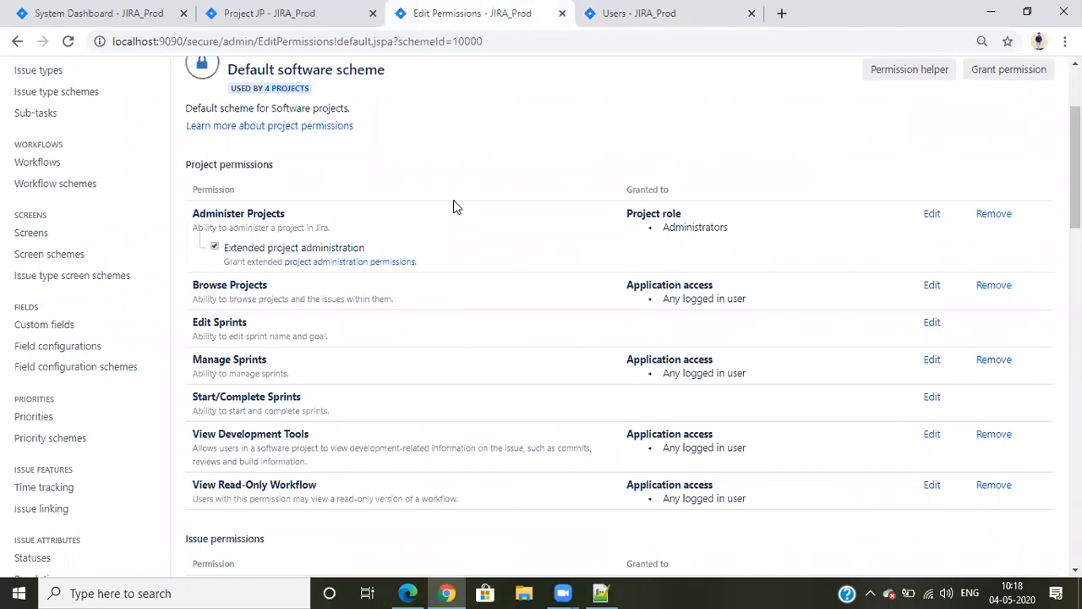
{"action": "left_click", "coordinate": [283, 9]}
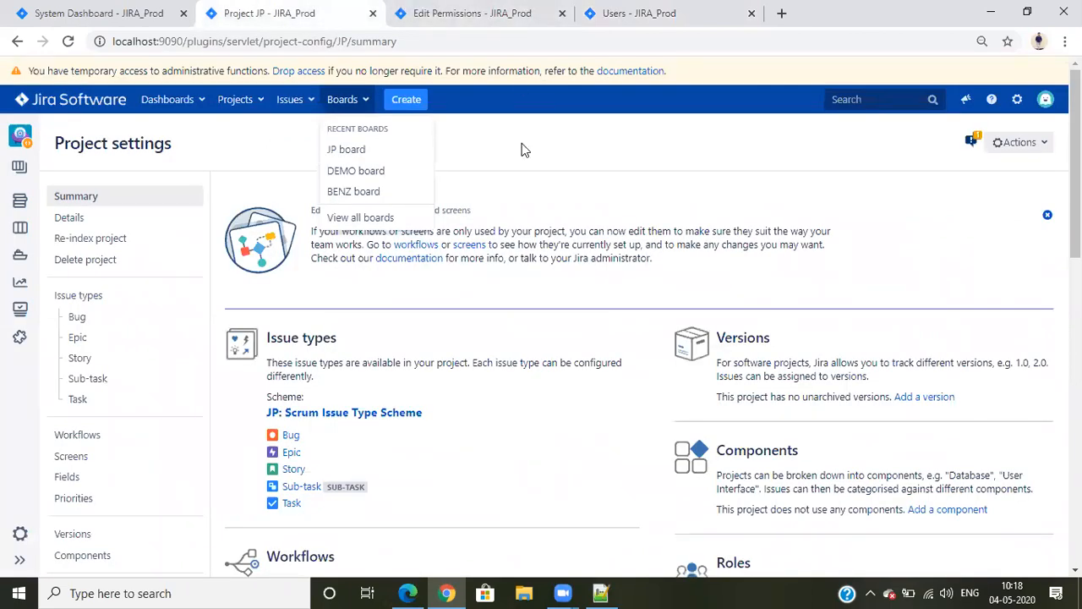
{"action": "left_click", "coordinate": [463, 12]}
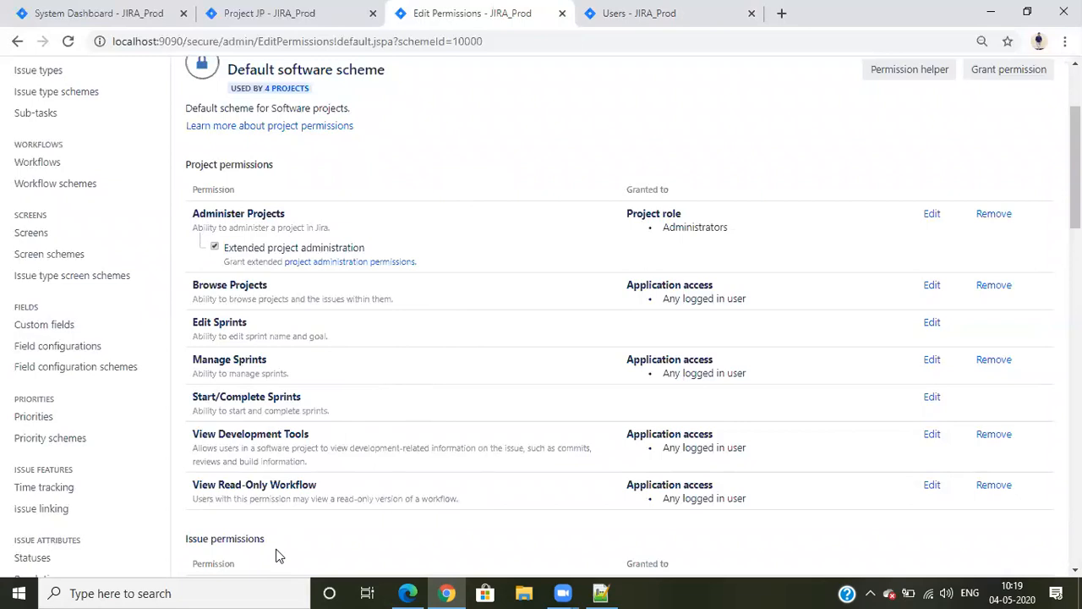
View all projects in Edge as the regular user, then check the Browse Projects grantee in Chrome's permission scheme
{"action": "left_click", "coordinate": [407, 592]}
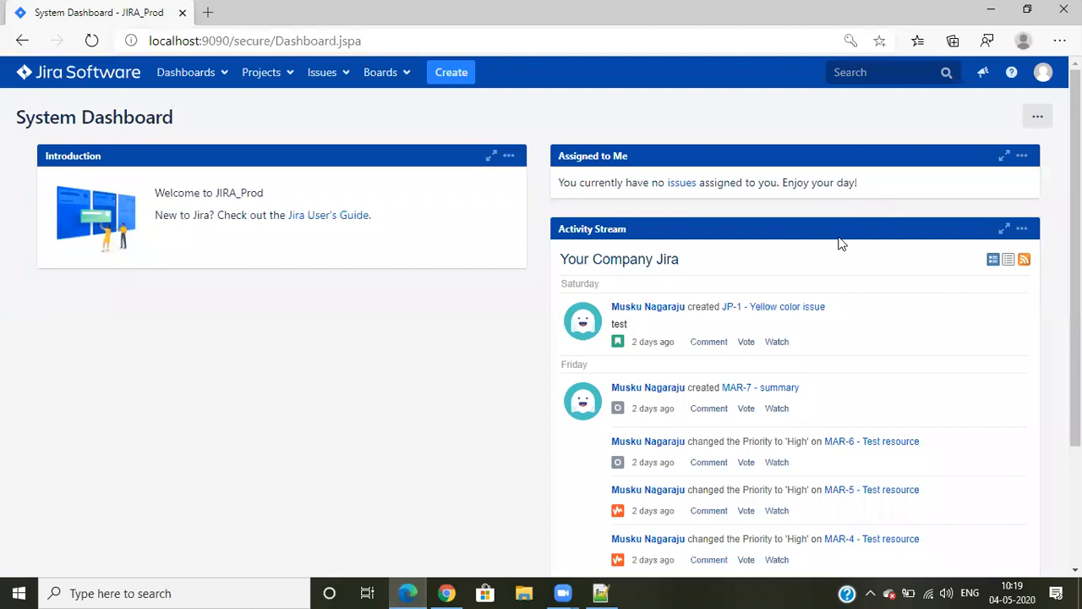
{"action": "left_click", "coordinate": [261, 73]}
{"action": "left_click", "coordinate": [275, 159]}
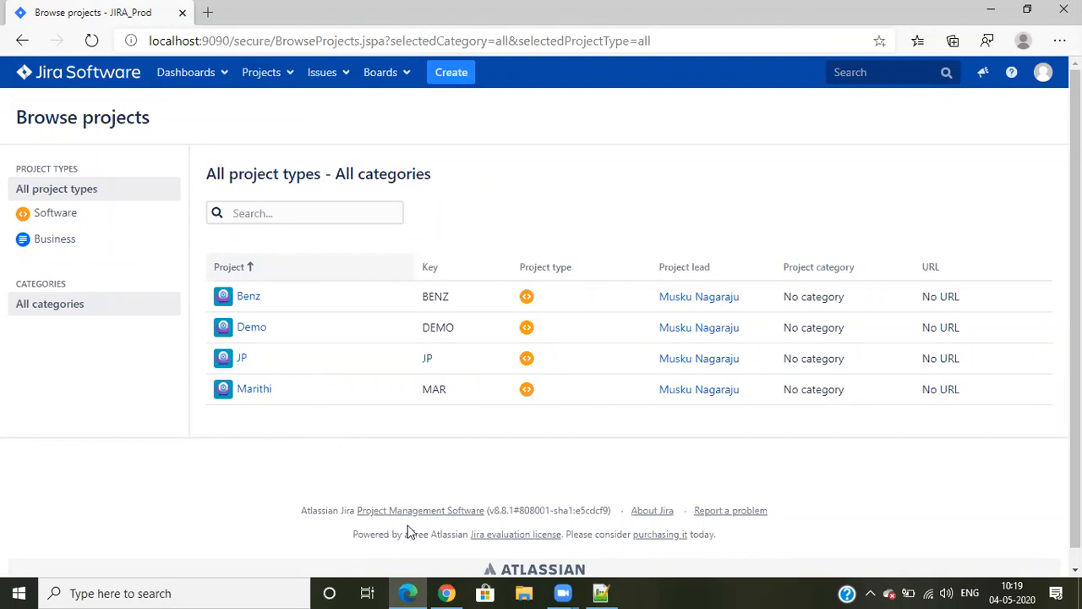
{"action": "key", "text": "alt+Tab"}
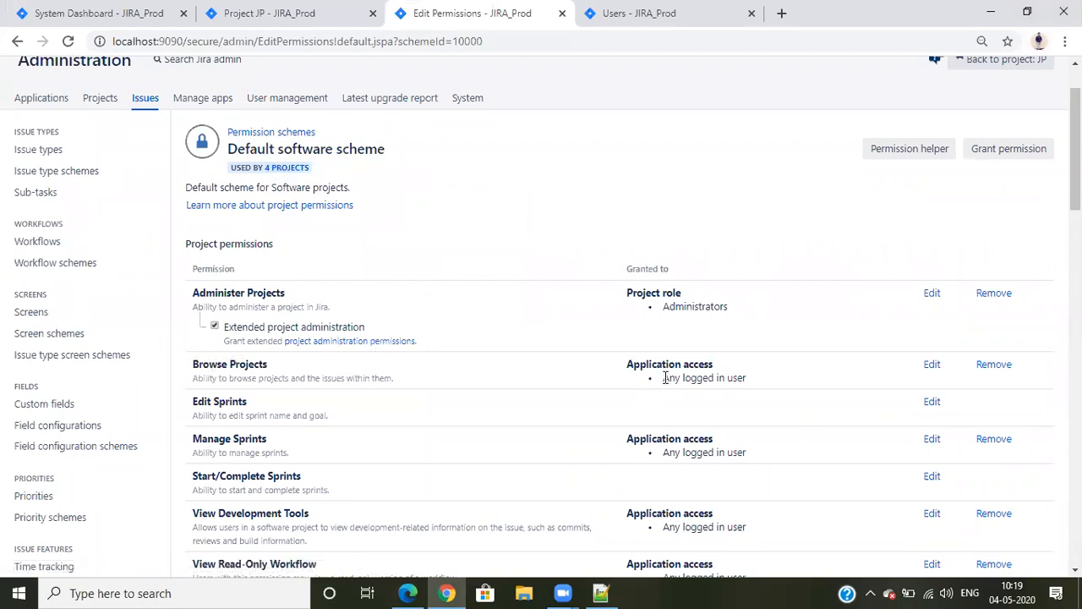
{"action": "left_click_drag", "start_coordinate": [665, 377], "coordinate": [769, 381]}
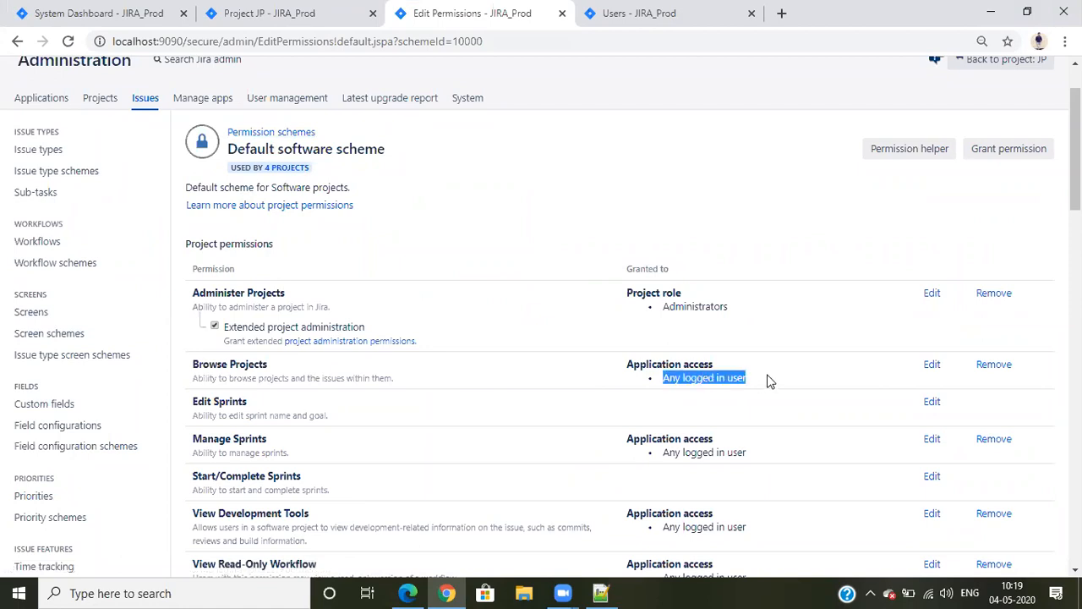
{"action": "left_click", "coordinate": [986, 369]}
{"action": "left_click", "coordinate": [493, 219]}
{"action": "left_click", "coordinate": [725, 325]}
Grant the Browse Projects permission to the single user admin in the Default software scheme
{"action": "left_click", "coordinate": [930, 364]}
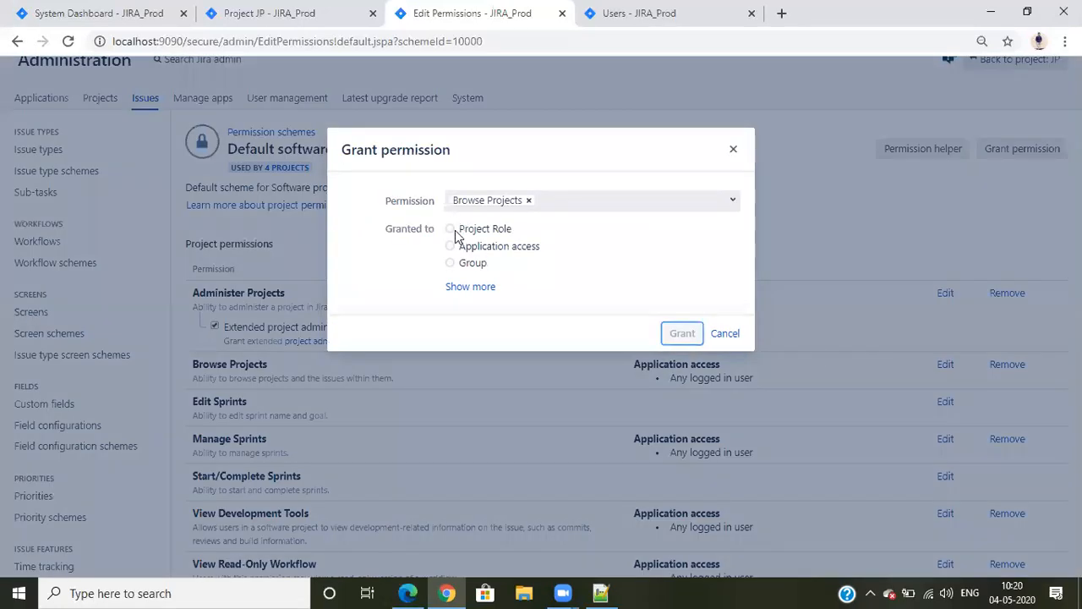
{"action": "left_click", "coordinate": [463, 287]}
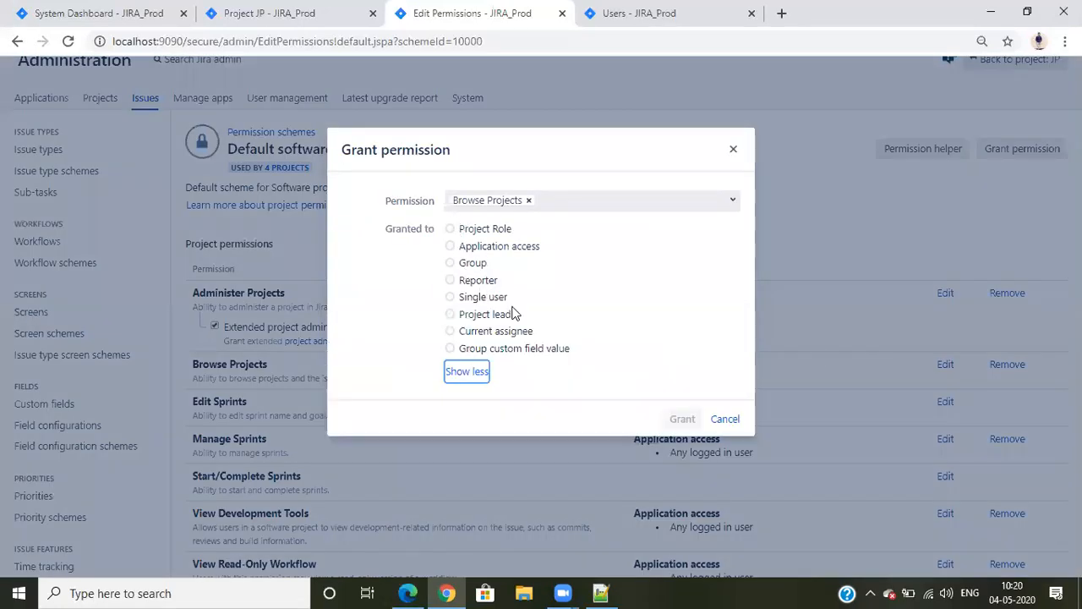
{"action": "left_click", "coordinate": [451, 297]}
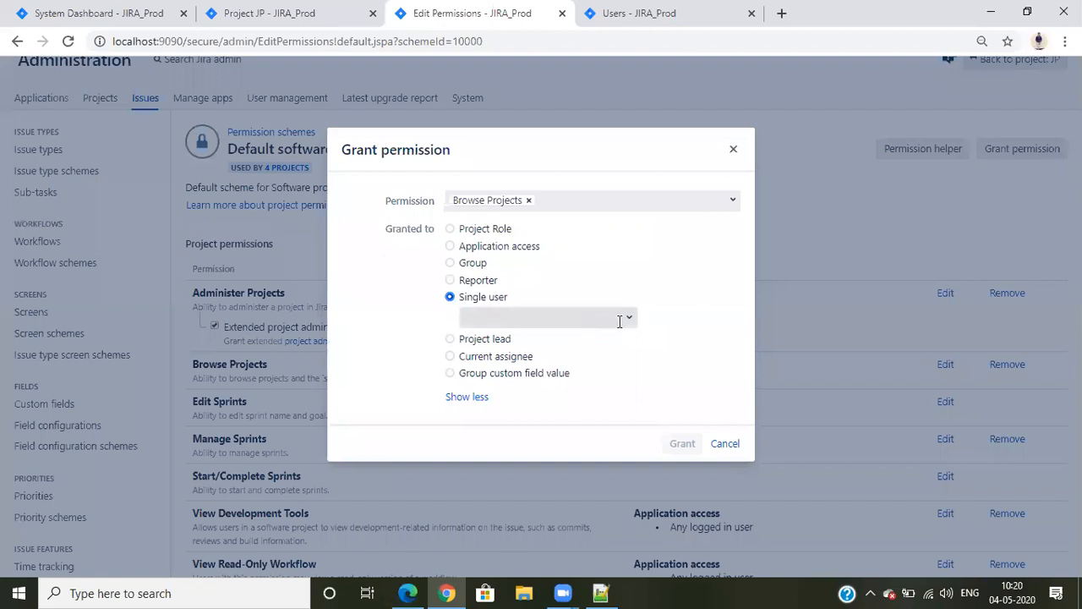
{"action": "left_click", "coordinate": [629, 319]}
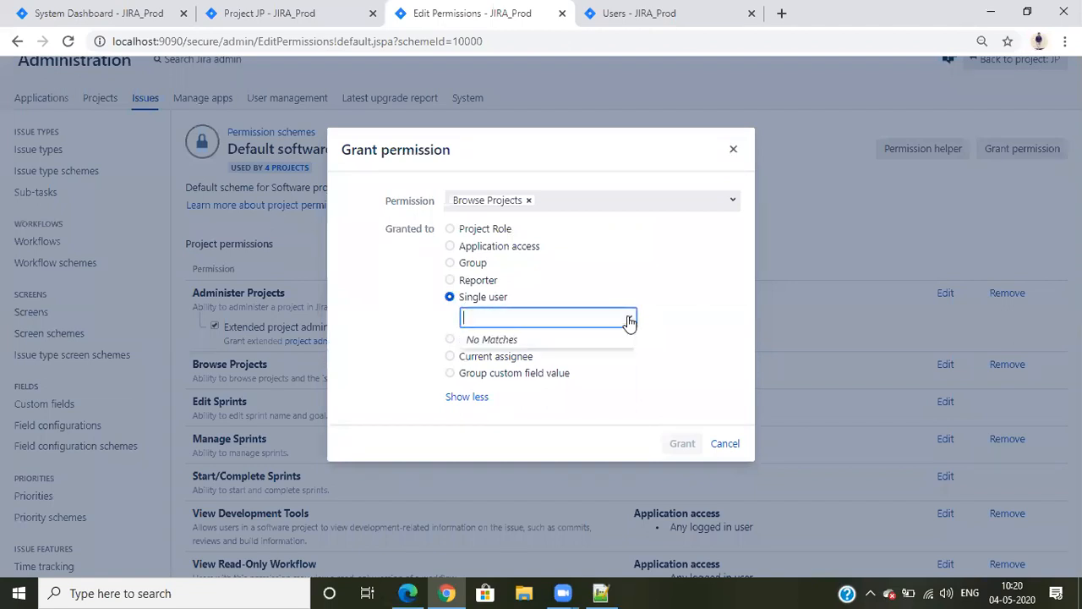
{"action": "type", "text": "bha"}
{"action": "key", "text": "BackSpace"}
{"action": "key", "text": "BackSpace"}
{"action": "key", "text": "BackSpace"}
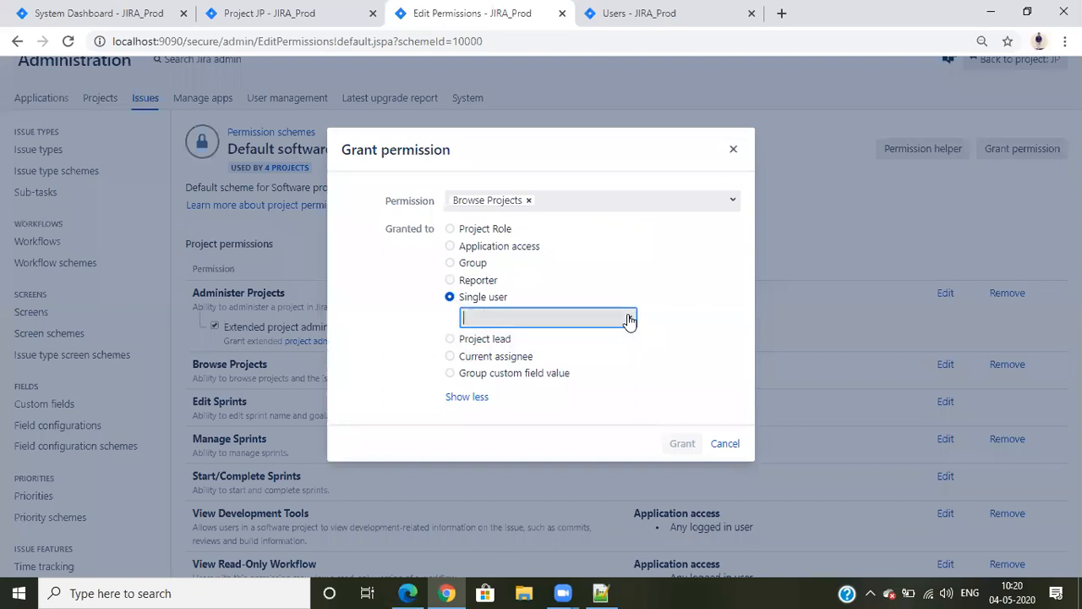
{"action": "type", "text": "a"}
{"action": "key", "text": "BackSpace"}
{"action": "type", "text": "admin"}
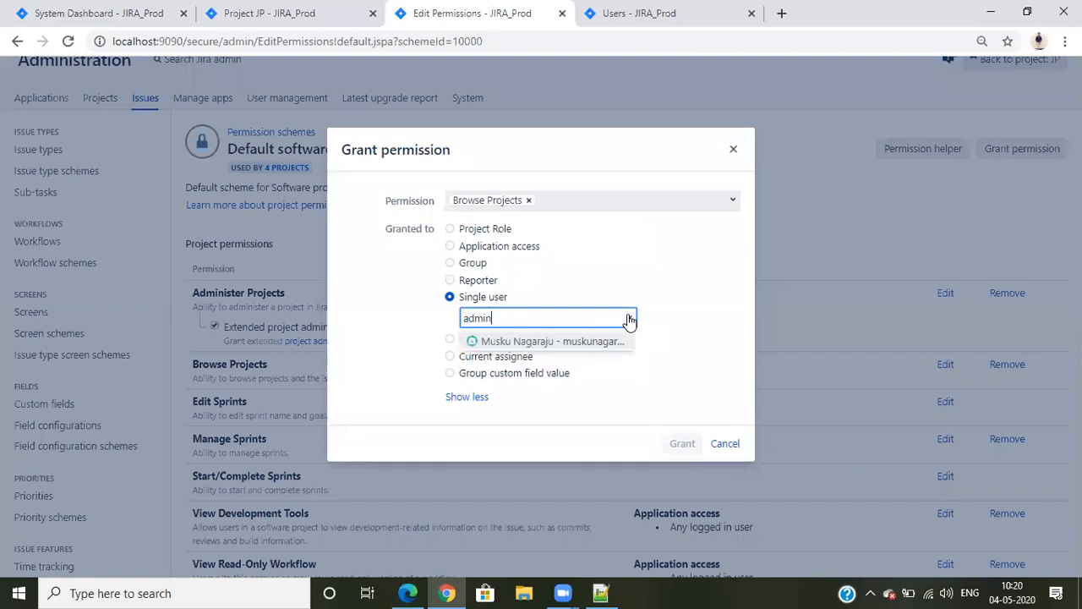
{"action": "left_click", "coordinate": [585, 341]}
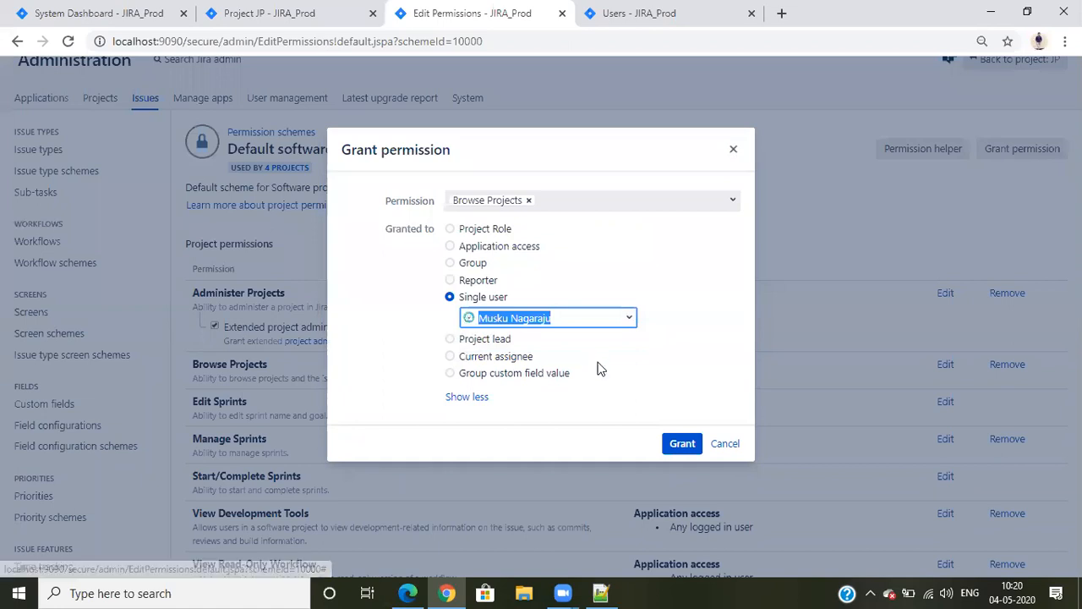
{"action": "left_click", "coordinate": [680, 448]}
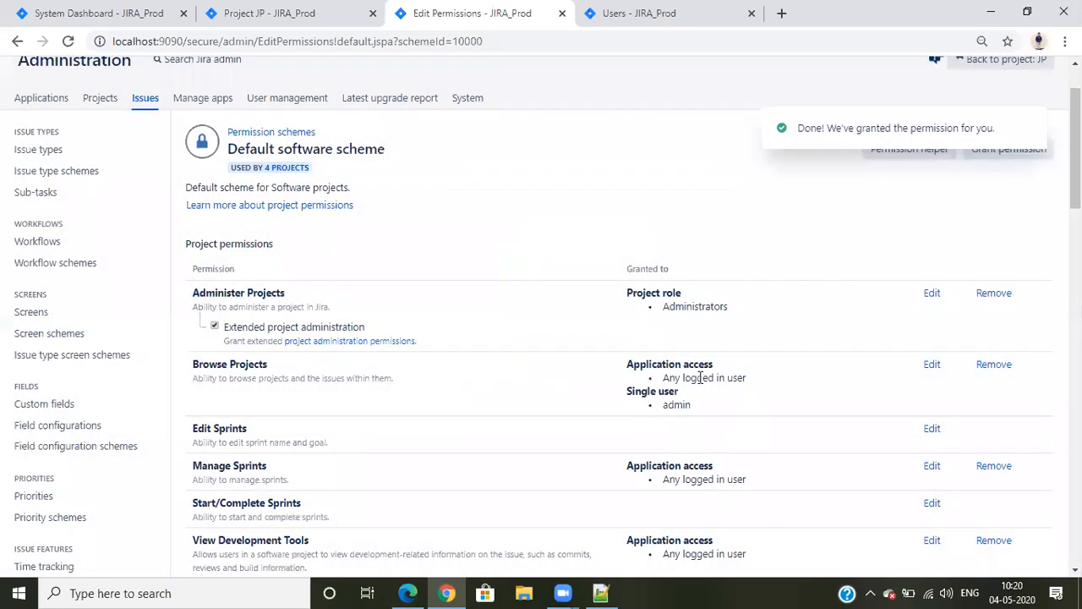
Remove the Browse Projects permission from Application access - Any logged in user
{"action": "left_click", "coordinate": [993, 365]}
{"action": "left_click", "coordinate": [518, 219]}
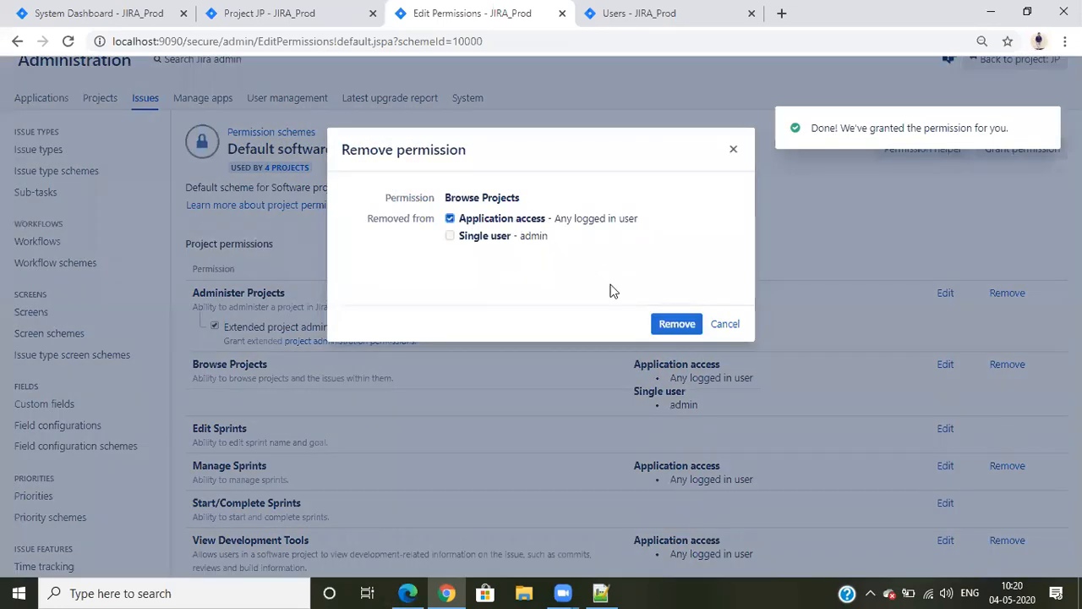
{"action": "left_click", "coordinate": [676, 324]}
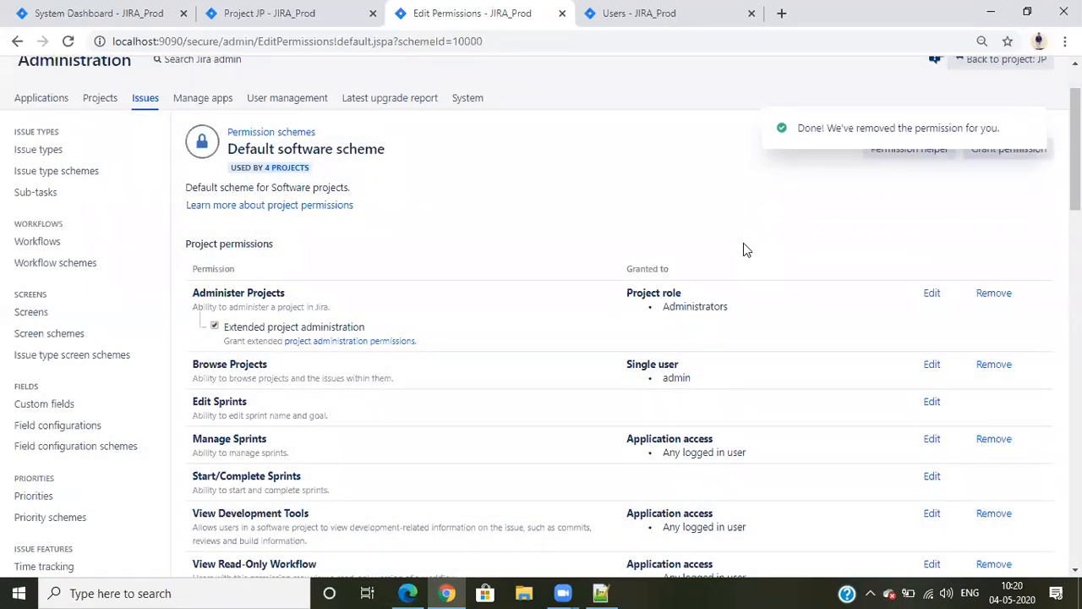
Read the Browse Projects description, then check in Edge whether the regular user can browse the projects
{"action": "left_click_drag", "start_coordinate": [394, 378], "coordinate": [277, 373]}
{"action": "left_click", "coordinate": [268, 371]}
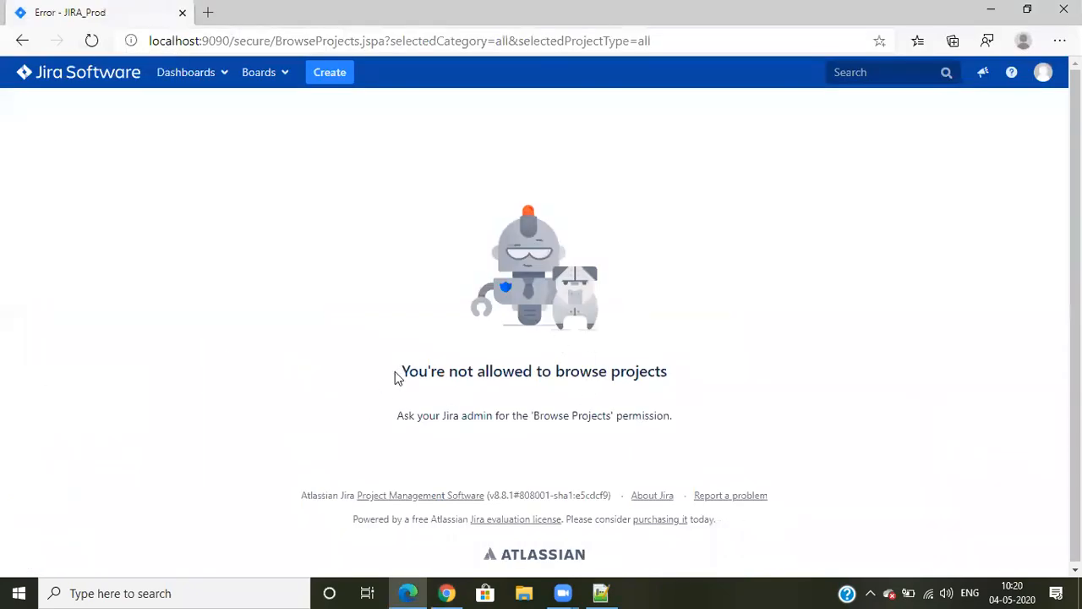
{"action": "left_click_drag", "start_coordinate": [436, 369], "coordinate": [705, 364]}
{"action": "left_click", "coordinate": [741, 356]}
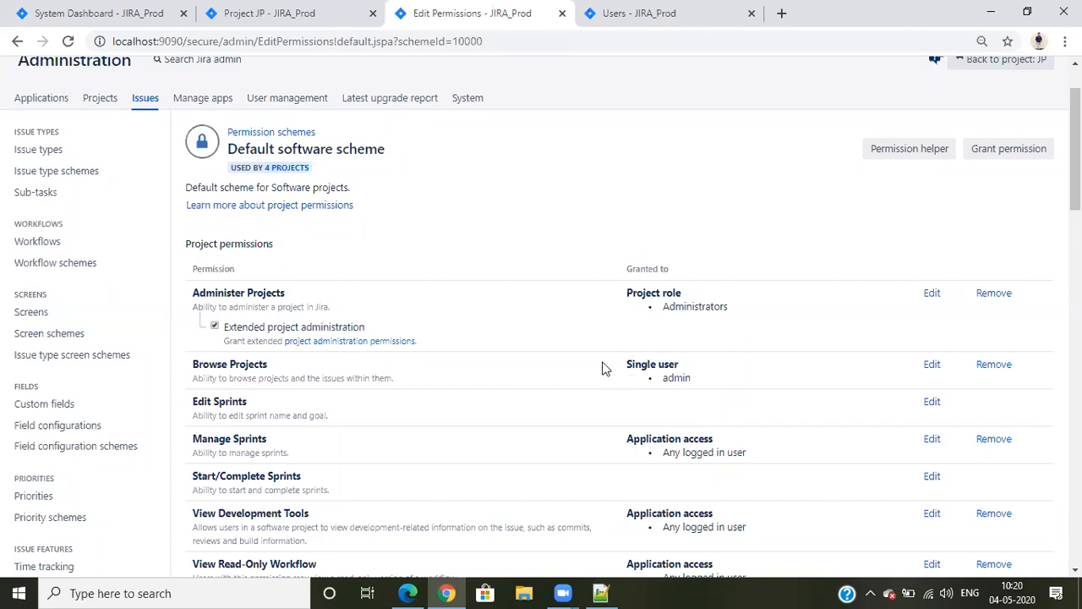
In Chrome, grant Browse Projects as a single user to the account that is logged in to Edge
{"action": "left_click", "coordinate": [933, 369]}
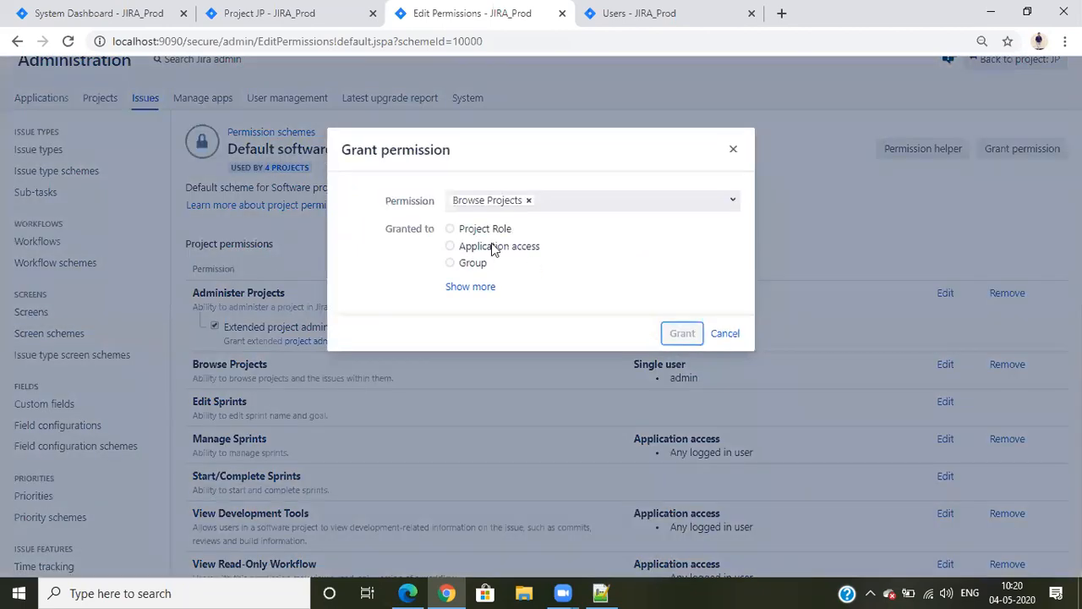
{"action": "left_click", "coordinate": [456, 288]}
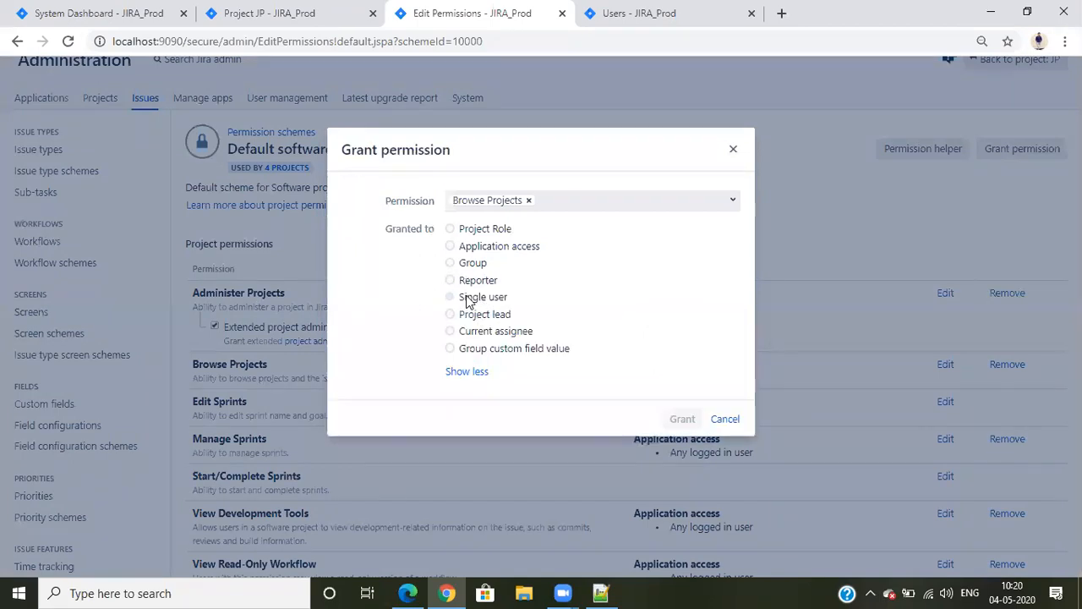
{"action": "left_click", "coordinate": [468, 301]}
{"action": "left_click", "coordinate": [491, 315]}
{"action": "type", "text": "bha"}
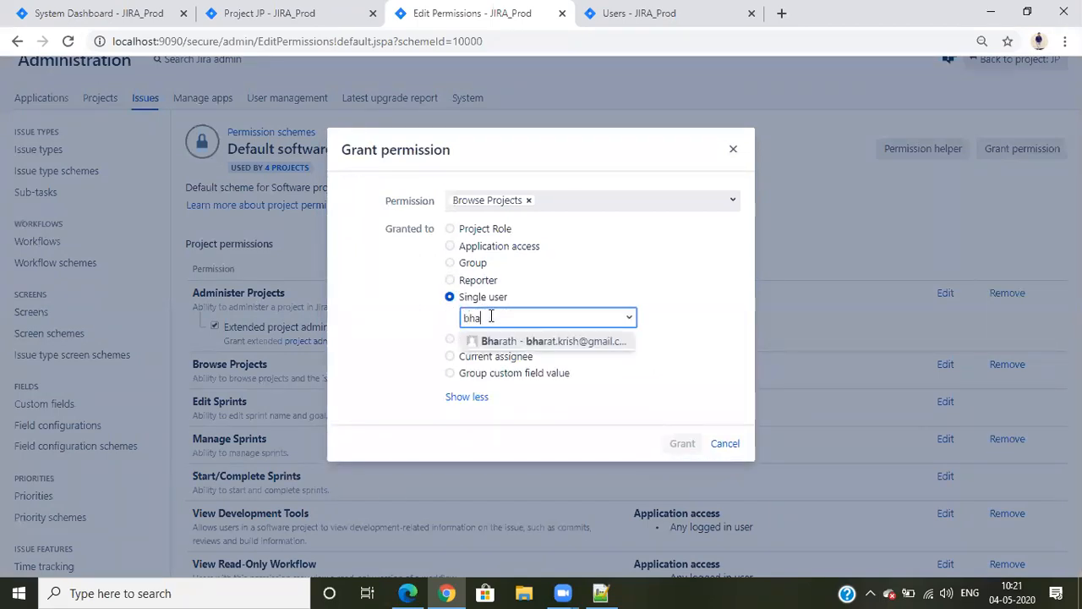
{"action": "left_click", "coordinate": [495, 343]}
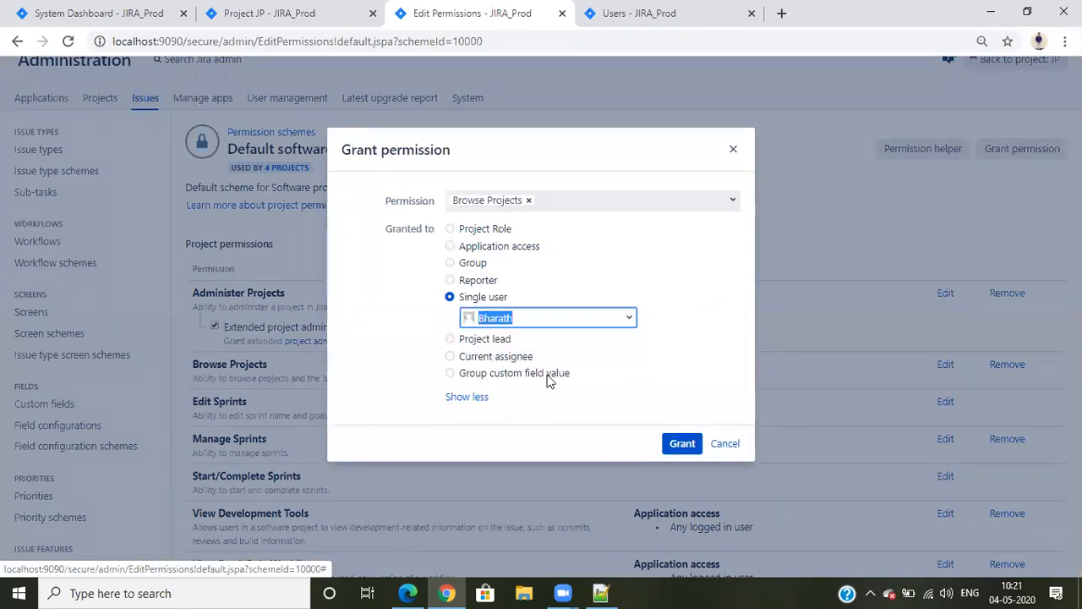
{"action": "left_click", "coordinate": [677, 442]}
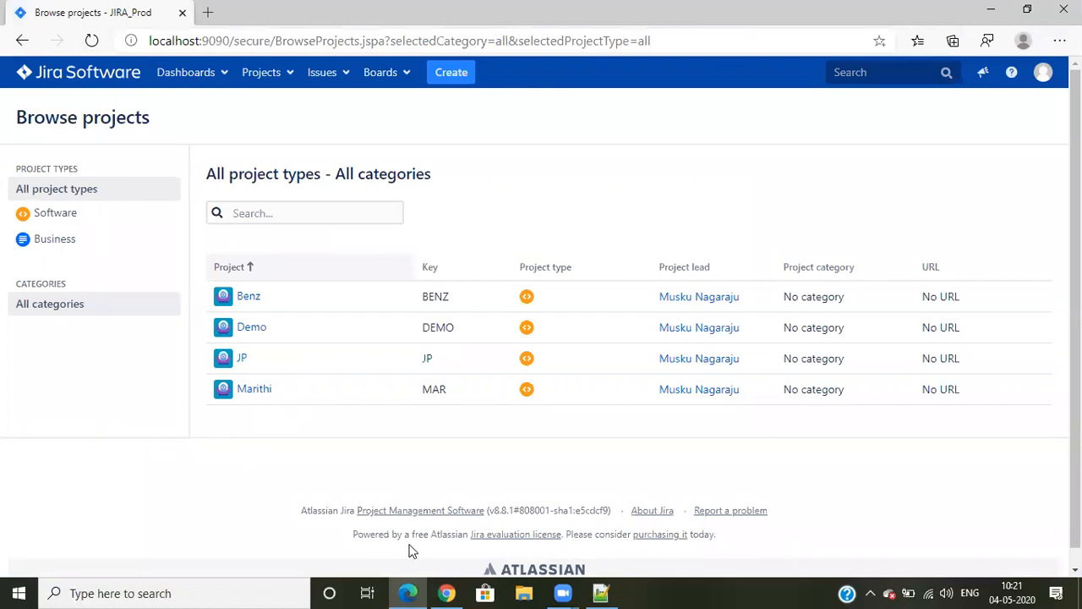
Return from Edge's projects list to Chrome and review the project permissions and grantees in the Default software scheme
{"action": "key", "text": "alt+Tab"}
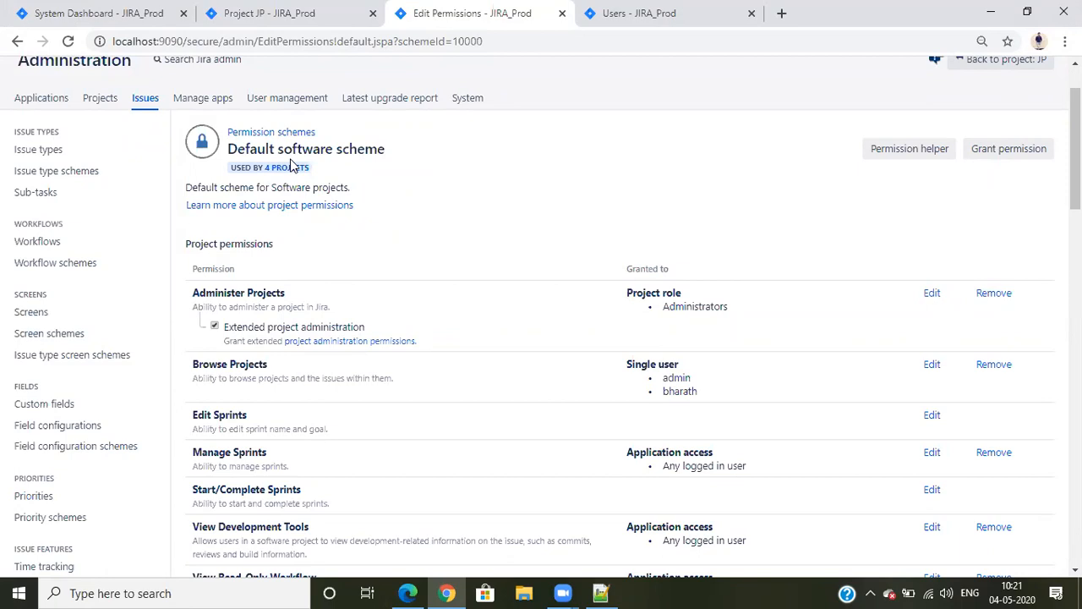
{"action": "scroll", "coordinate": [400, 248], "scroll_direction": "down", "scroll_amount": 2}
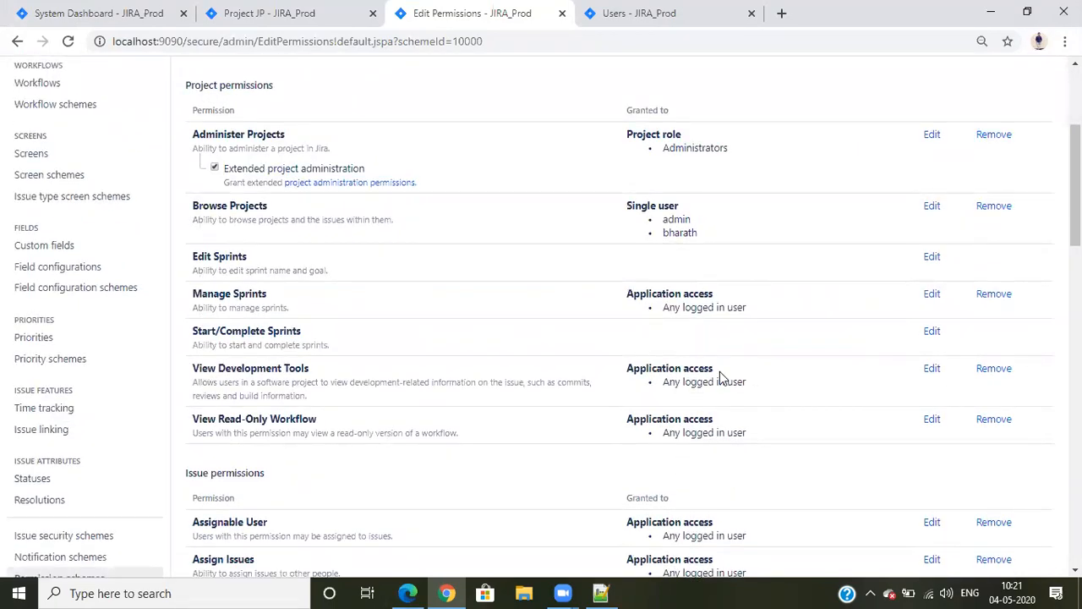
{"action": "scroll", "coordinate": [742, 442], "scroll_direction": "down", "scroll_amount": 4}
{"action": "scroll", "coordinate": [741, 444], "scroll_direction": "up", "scroll_amount": 7}
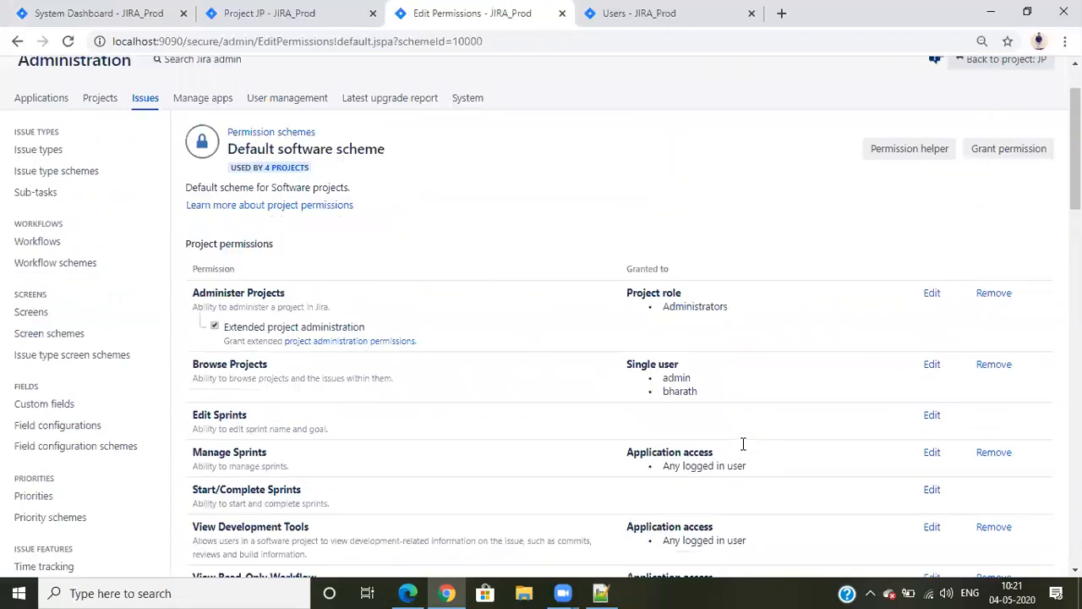
Review the project, issue, voters and watchers, comments and attachments permissions and their grantees in the Default software scheme
{"action": "scroll", "coordinate": [741, 444], "scroll_direction": "down", "scroll_amount": 2}
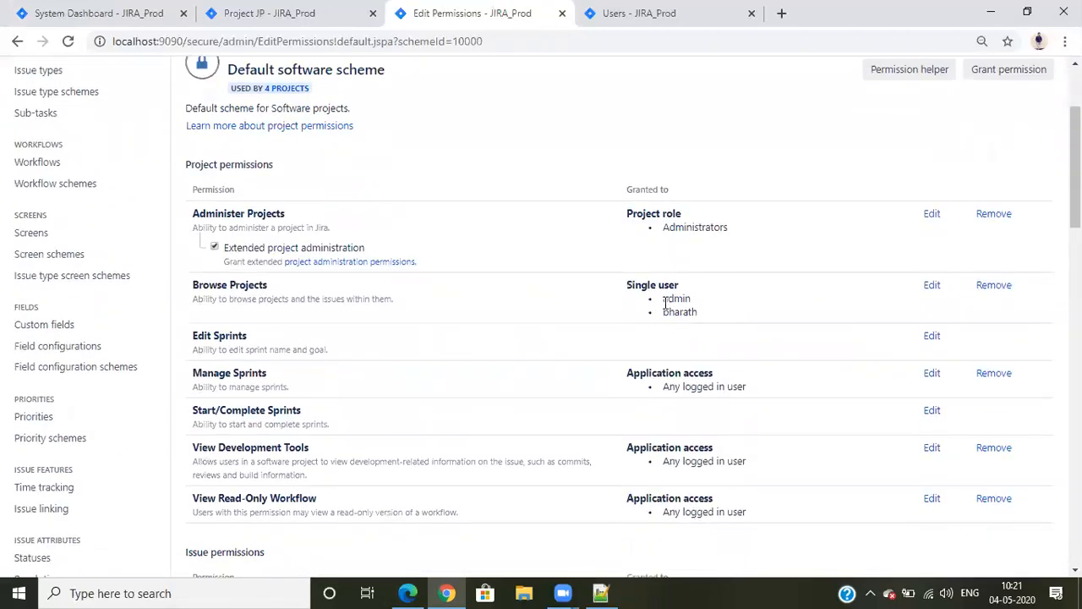
{"action": "scroll", "coordinate": [753, 397], "scroll_direction": "down", "scroll_amount": 1}
{"action": "scroll", "coordinate": [752, 391], "scroll_direction": "down", "scroll_amount": 2}
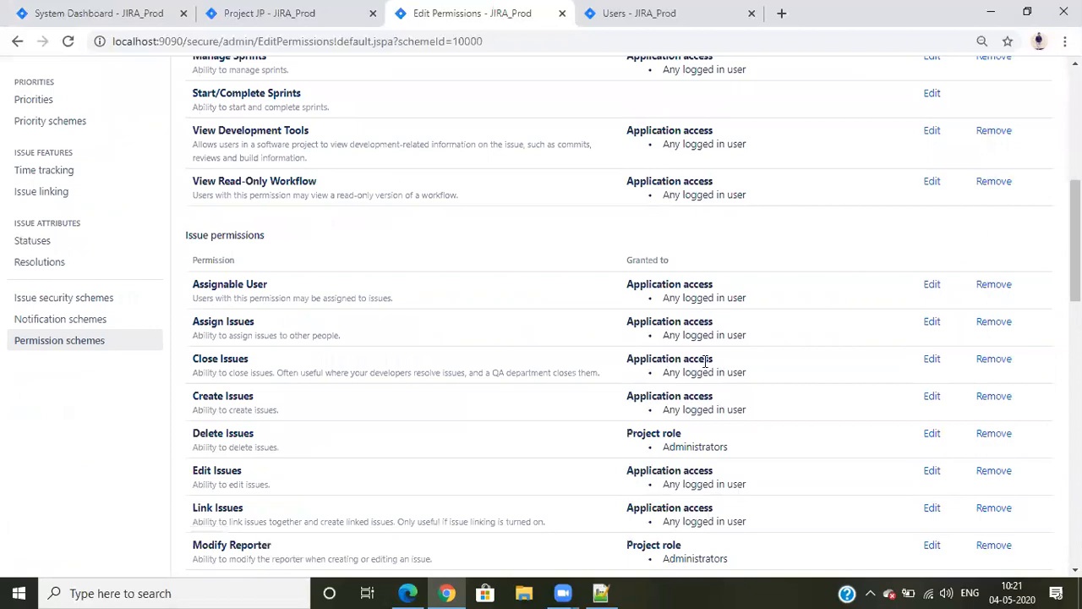
{"action": "scroll", "coordinate": [735, 440], "scroll_direction": "down", "scroll_amount": 4}
{"action": "scroll", "coordinate": [740, 414], "scroll_direction": "down", "scroll_amount": 6}
{"action": "scroll", "coordinate": [744, 419], "scroll_direction": "up", "scroll_amount": 16}
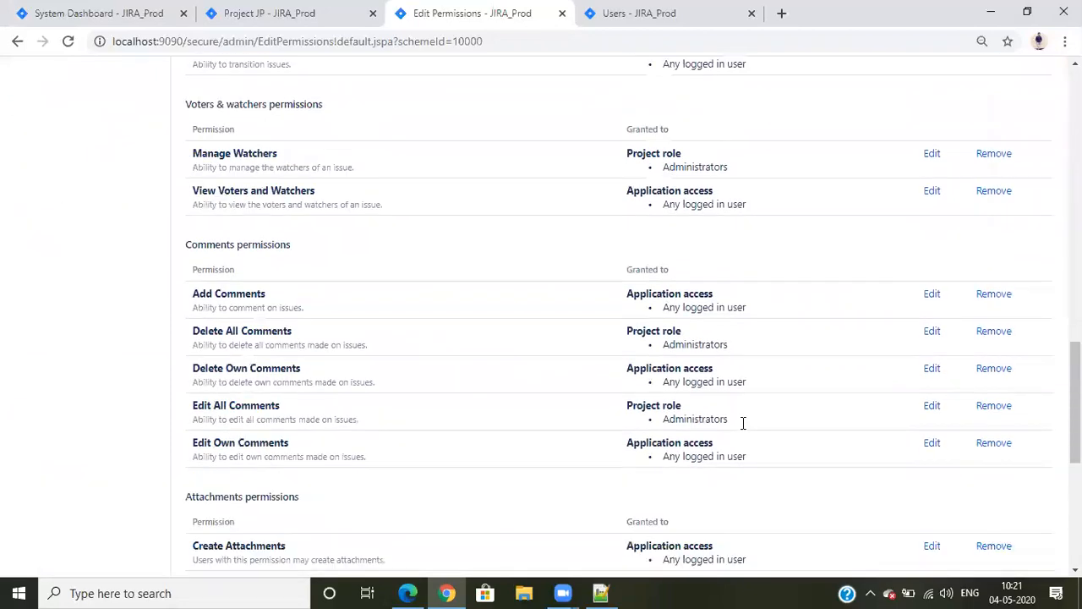
{"action": "scroll", "coordinate": [744, 416], "scroll_direction": "down", "scroll_amount": 2}
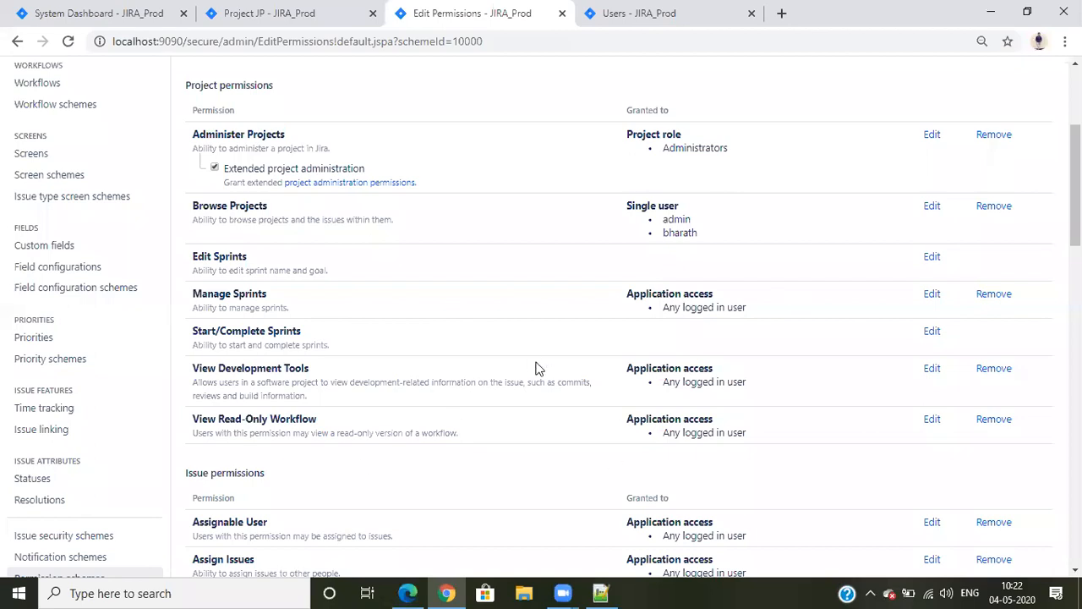
{"action": "scroll", "coordinate": [535, 368], "scroll_direction": "down", "scroll_amount": 15}
{"action": "scroll", "coordinate": [705, 309], "scroll_direction": "up", "scroll_amount": 11}
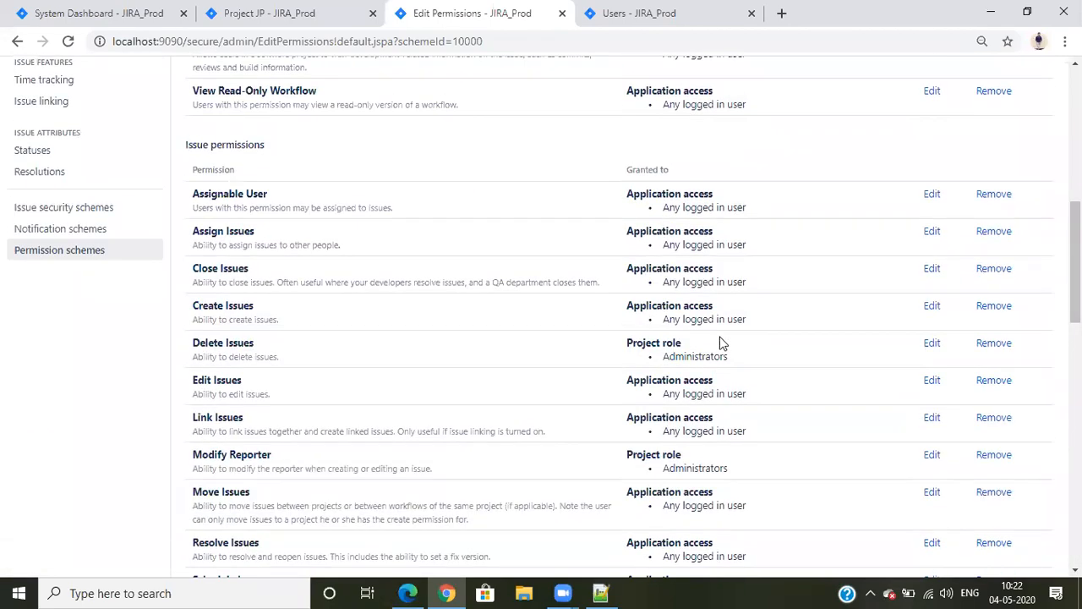
{"action": "scroll", "coordinate": [719, 343], "scroll_direction": "up", "scroll_amount": 10}
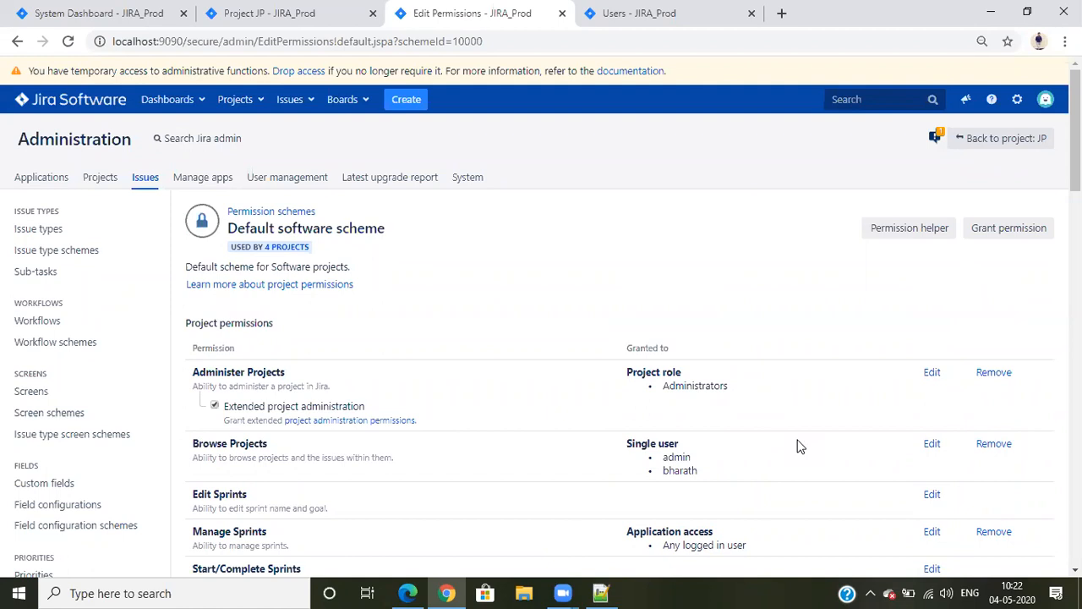
Grant the Browse Projects permission to the jira-software-users group in the Default software scheme
{"action": "scroll", "coordinate": [882, 367], "scroll_direction": "down", "scroll_amount": 3}
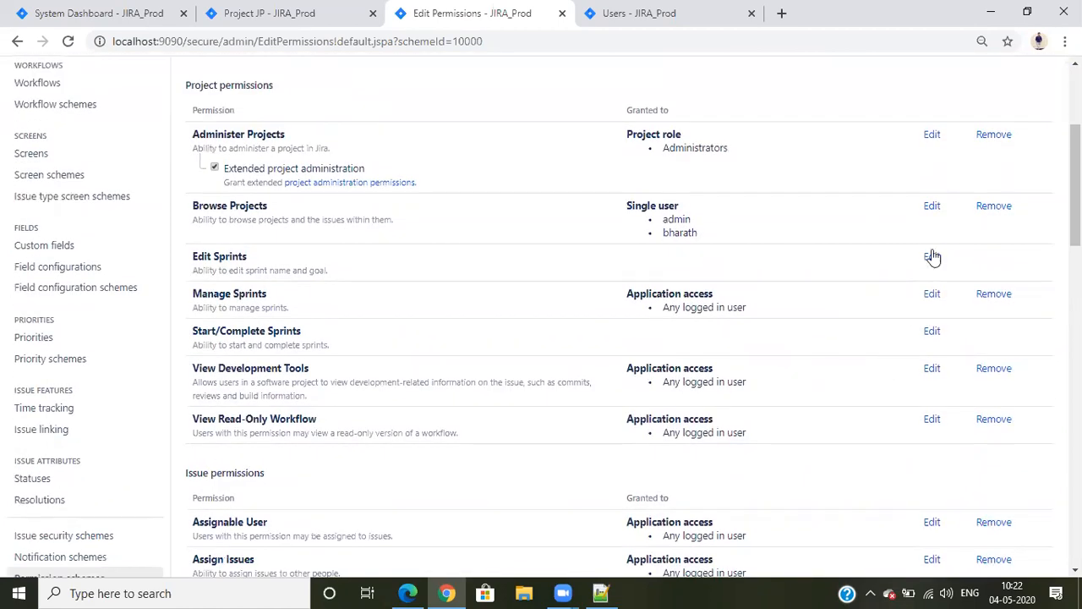
{"action": "left_click", "coordinate": [931, 206]}
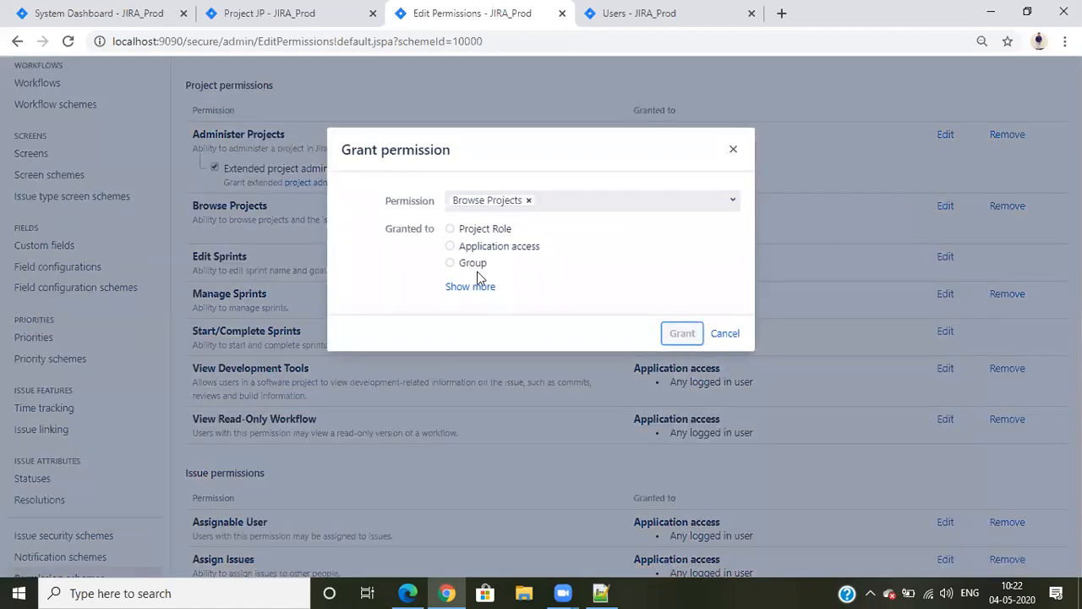
{"action": "left_click", "coordinate": [457, 292]}
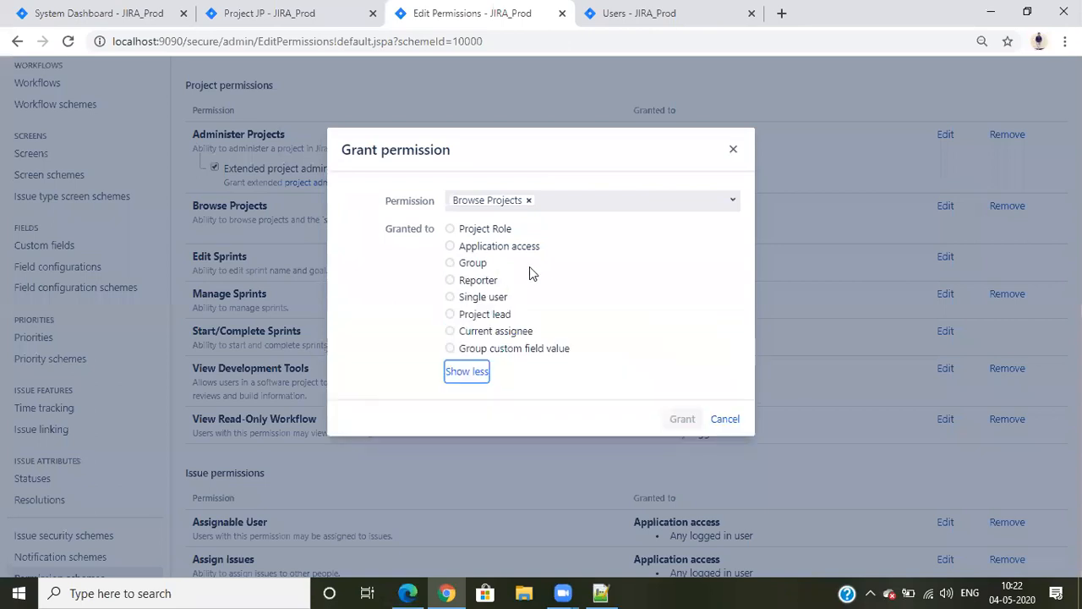
{"action": "left_click", "coordinate": [454, 264]}
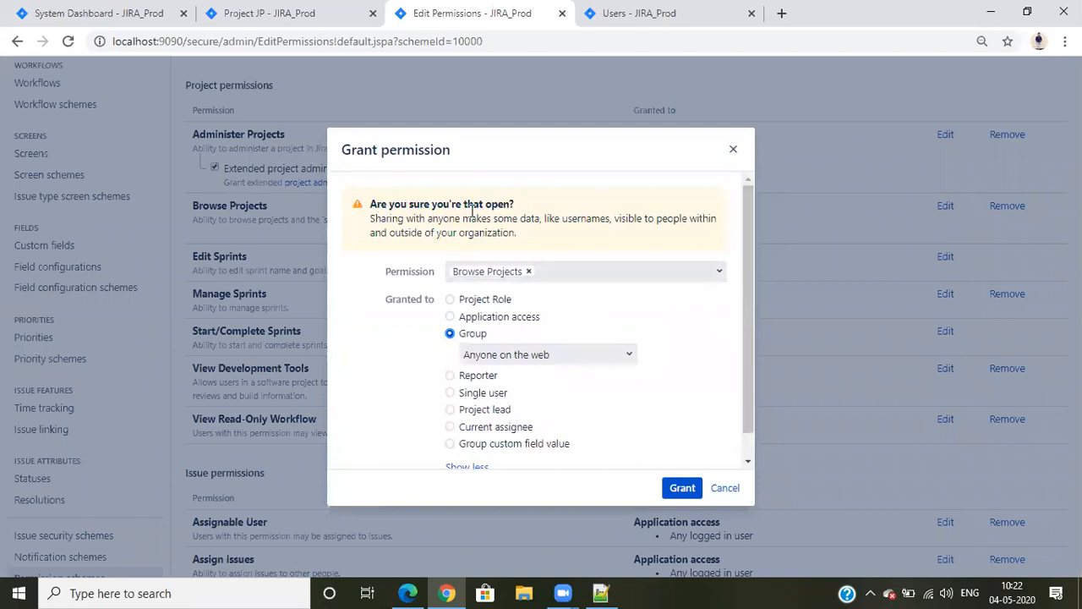
{"action": "left_click", "coordinate": [572, 355]}
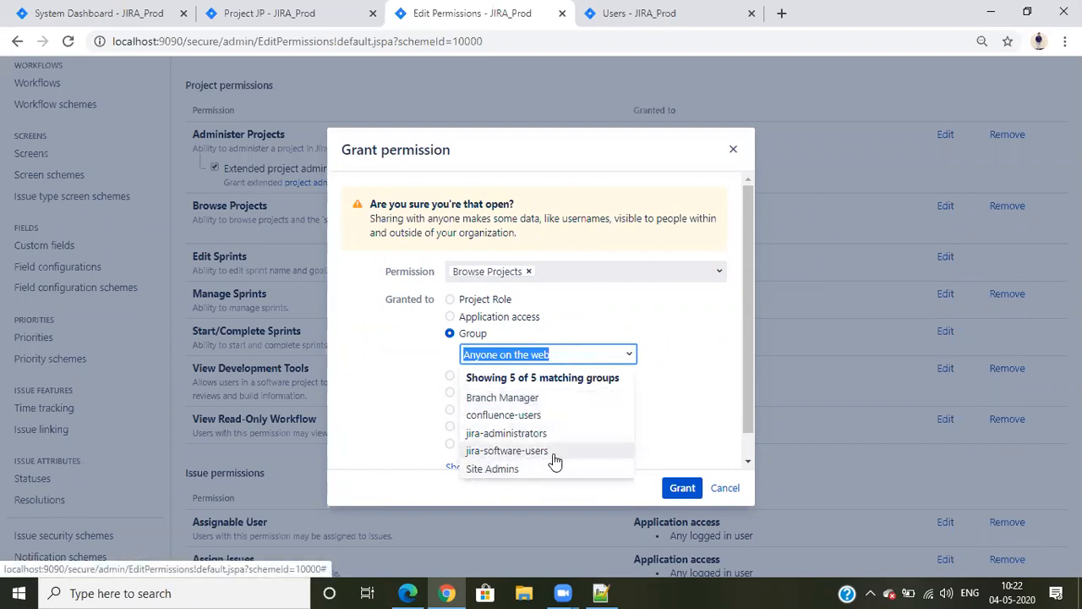
{"action": "left_click", "coordinate": [486, 452]}
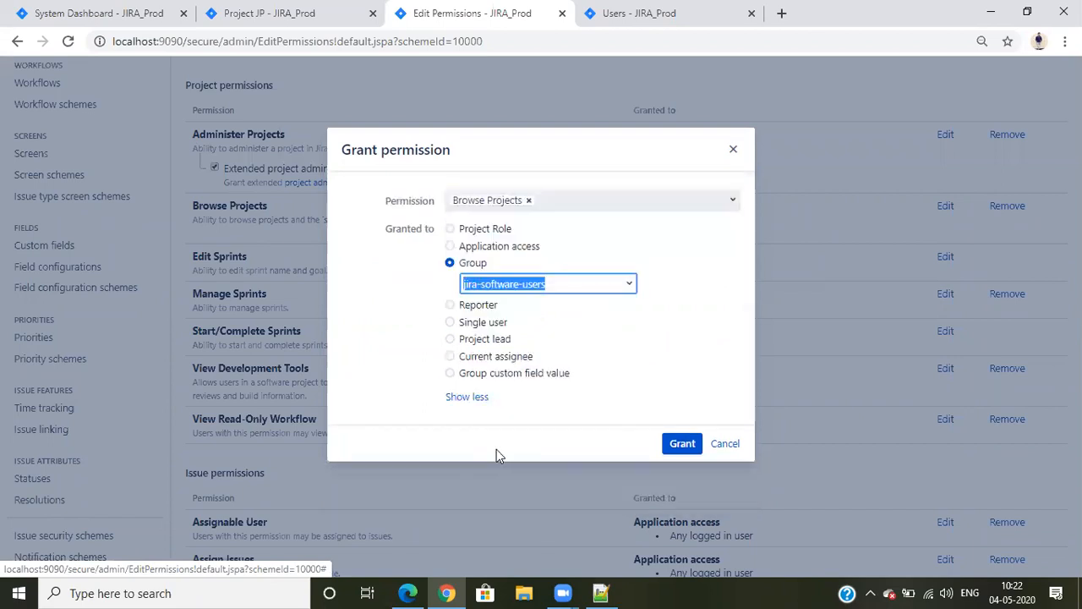
{"action": "left_click", "coordinate": [680, 443]}
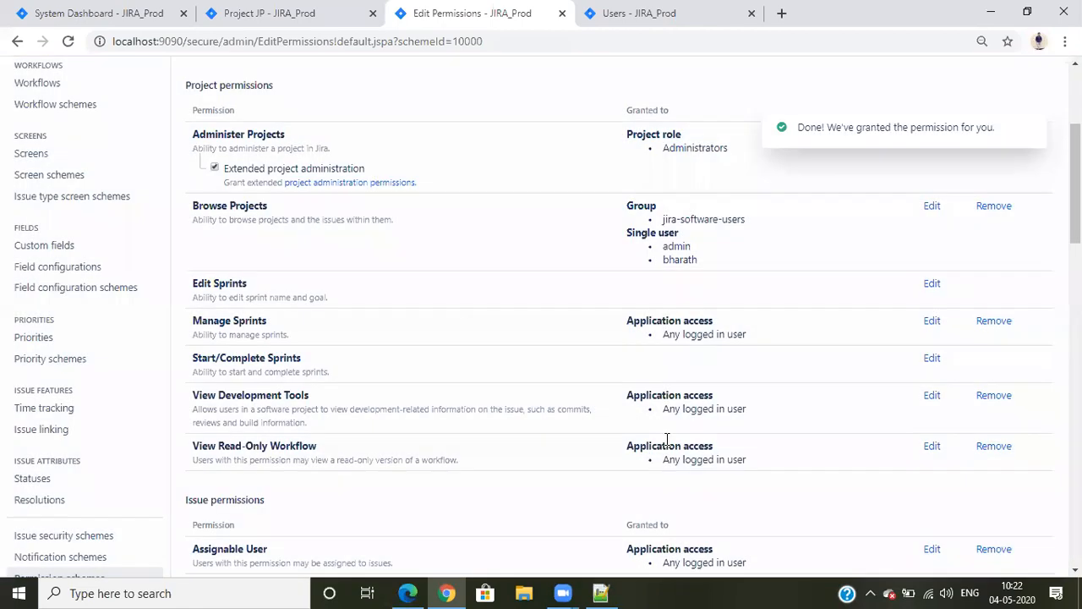
Remove the Browse Projects permission from both single-user grantees
{"action": "left_click", "coordinate": [942, 206]}
{"action": "left_click", "coordinate": [729, 334]}
{"action": "left_click", "coordinate": [993, 206]}
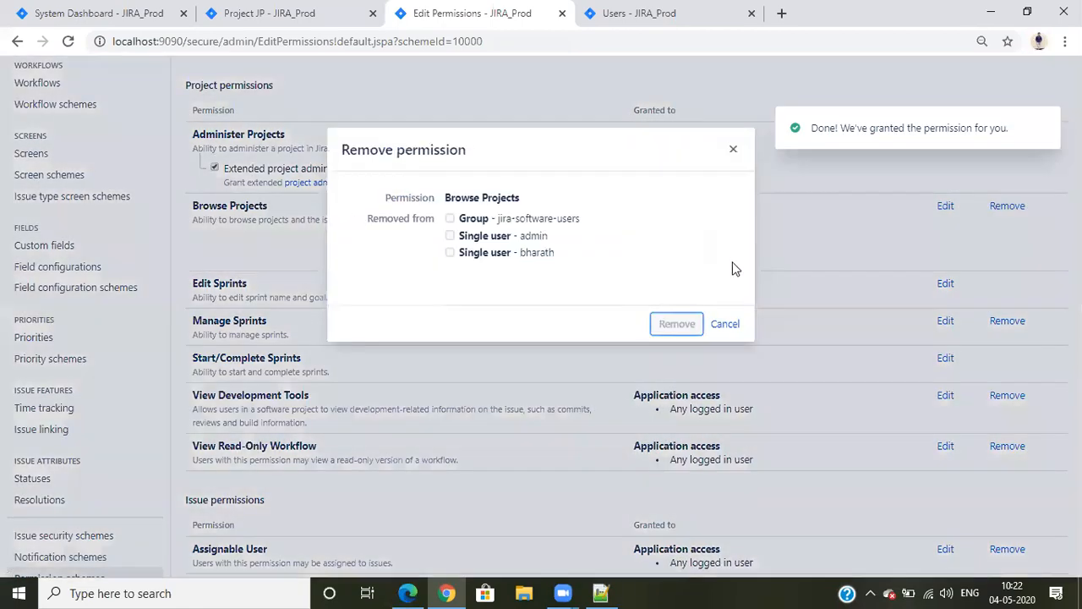
{"action": "left_click", "coordinate": [476, 237]}
{"action": "left_click", "coordinate": [471, 256]}
{"action": "left_click", "coordinate": [672, 323]}
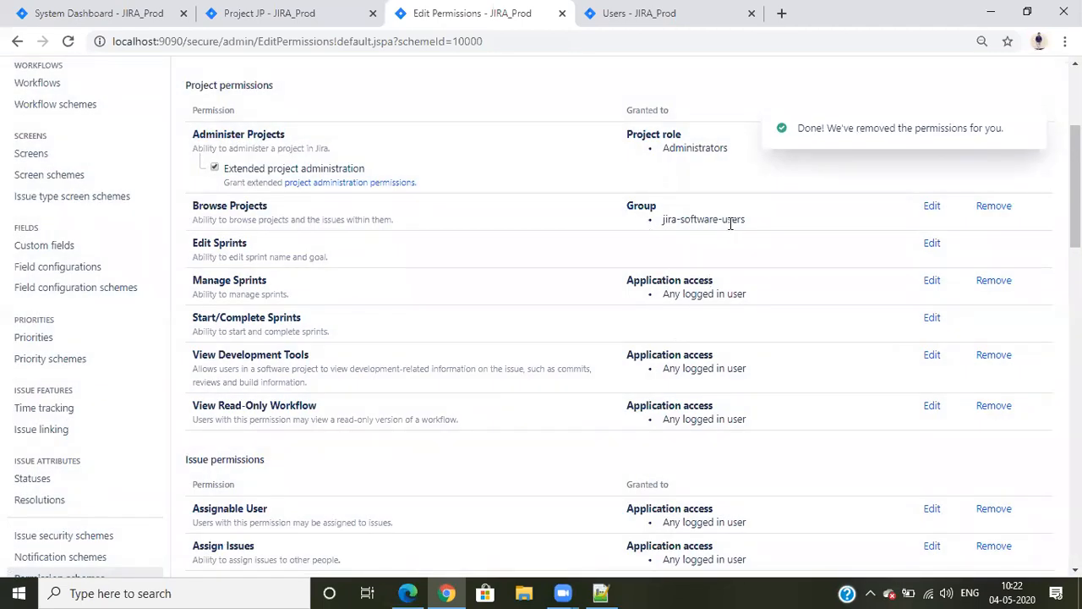
Switch to Edge to check which projects the regular user can browse, and return to the permission scheme in Chrome
{"action": "left_click", "coordinate": [406, 592]}
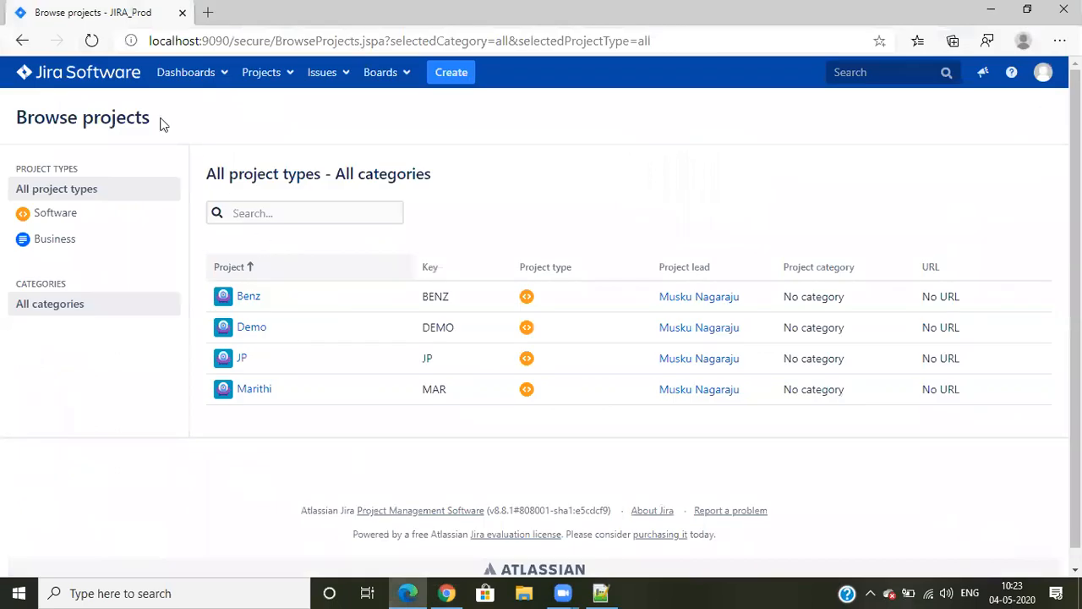
{"action": "left_click", "coordinate": [108, 50]}
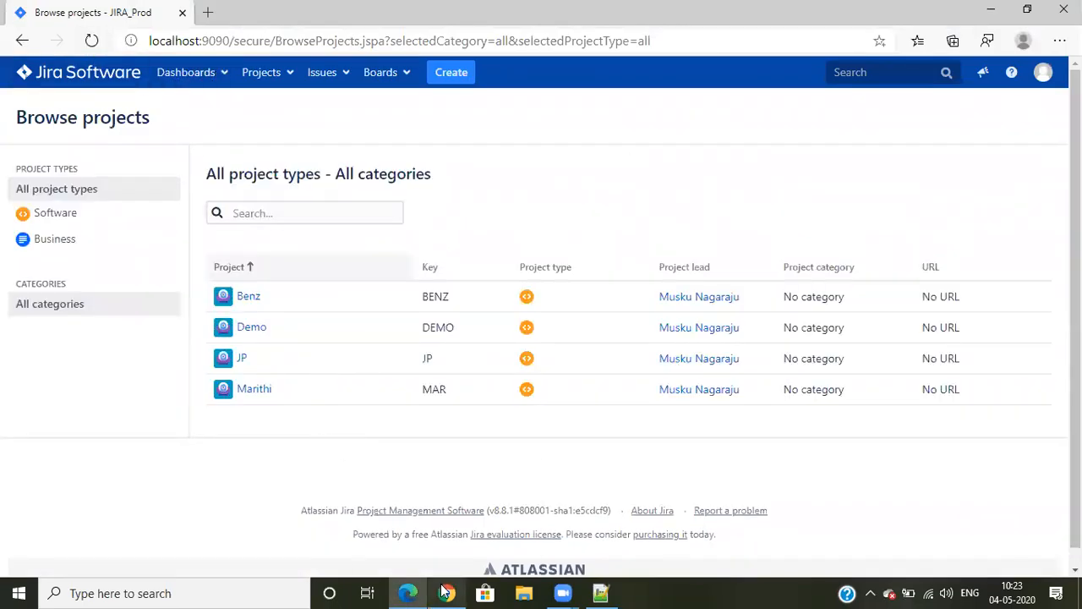
{"action": "mouse_move", "coordinate": [447, 592]}
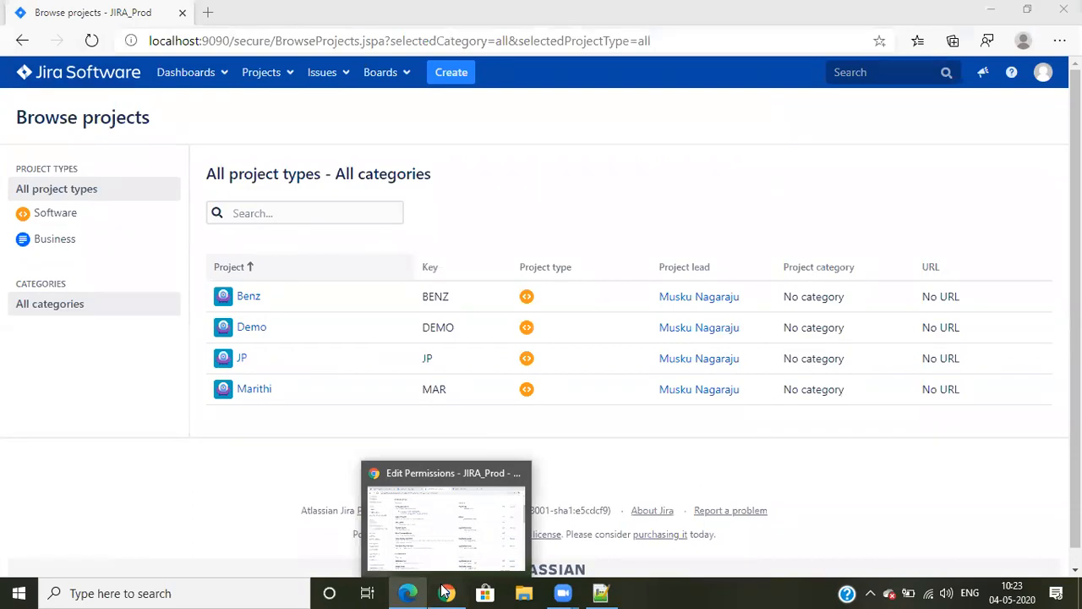
{"action": "left_click", "coordinate": [444, 592]}
Review the scheme's issue, watcher and comment permissions, and view the removal options for Manage Sprints without removing the grant
{"action": "scroll", "coordinate": [743, 341], "scroll_direction": "up", "scroll_amount": 10}
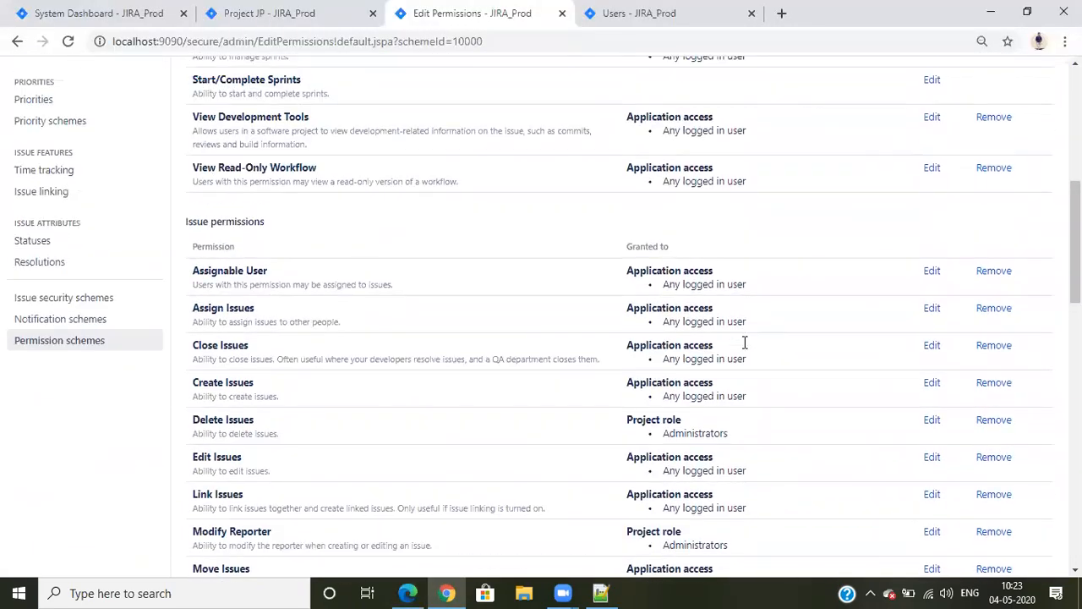
{"action": "scroll", "coordinate": [748, 353], "scroll_direction": "down", "scroll_amount": 3}
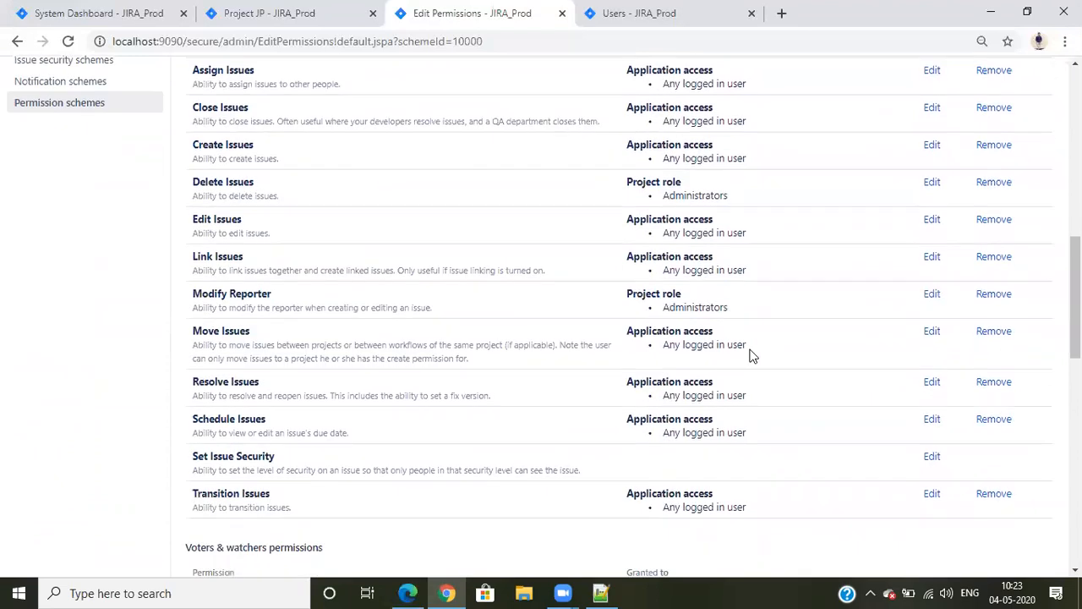
{"action": "scroll", "coordinate": [751, 355], "scroll_direction": "down", "scroll_amount": 10}
{"action": "scroll", "coordinate": [751, 355], "scroll_direction": "up", "scroll_amount": 20}
{"action": "scroll", "coordinate": [751, 355], "scroll_direction": "down", "scroll_amount": 4}
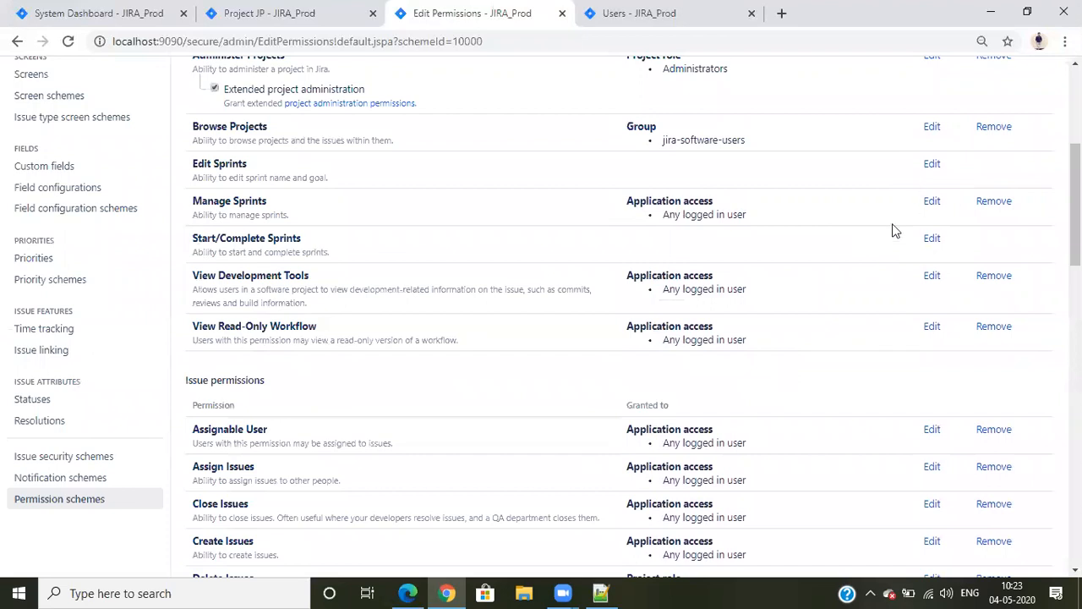
{"action": "left_click", "coordinate": [994, 201]}
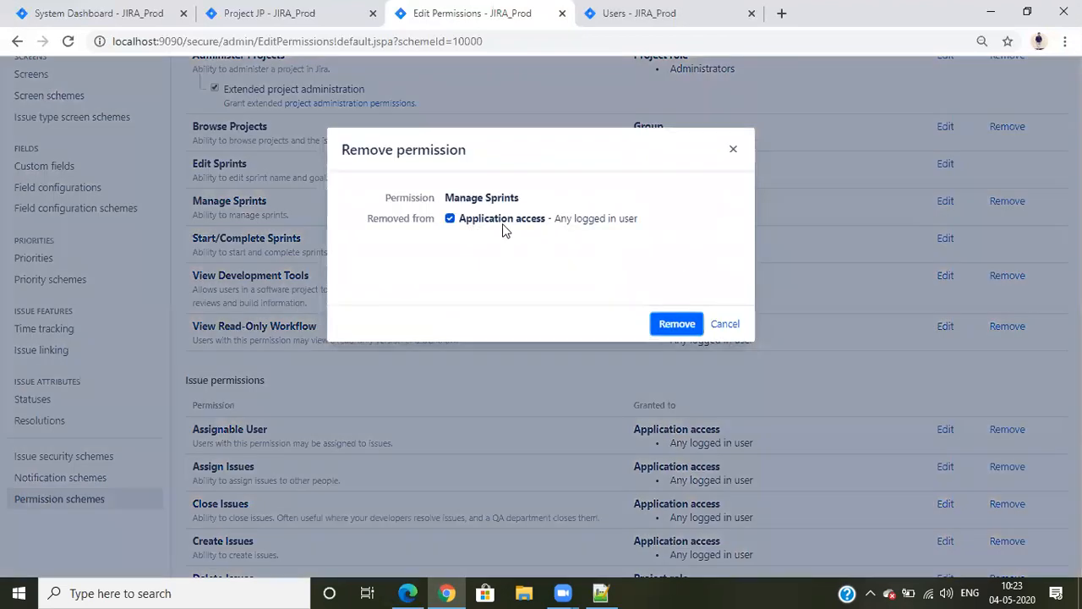
{"action": "left_click", "coordinate": [724, 324]}
{"action": "scroll", "coordinate": [790, 336], "scroll_direction": "down", "scroll_amount": 15}
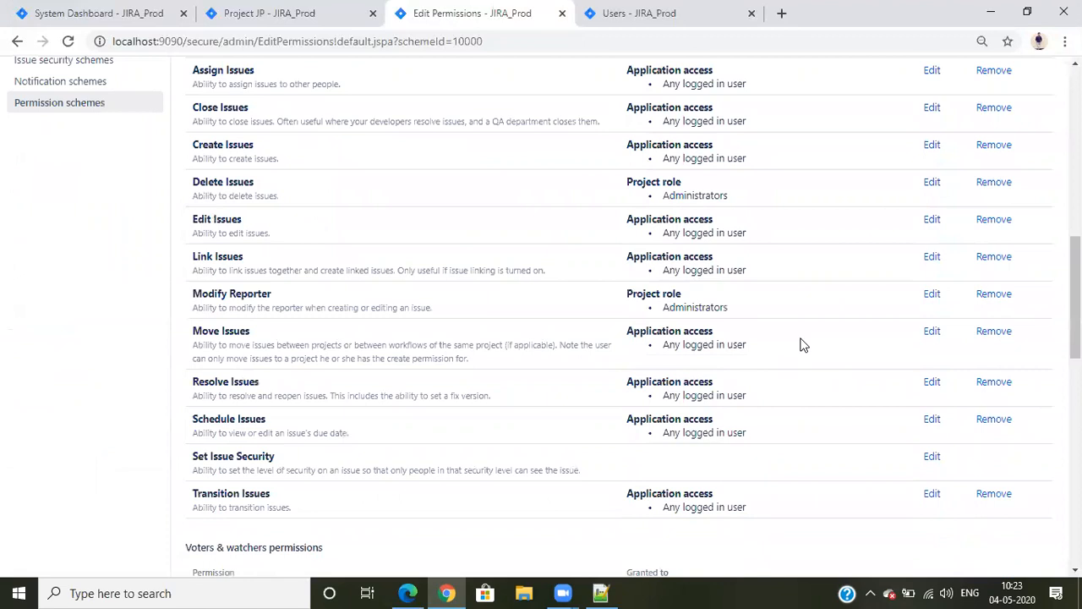
{"action": "scroll", "coordinate": [803, 345], "scroll_direction": "up", "scroll_amount": 20}
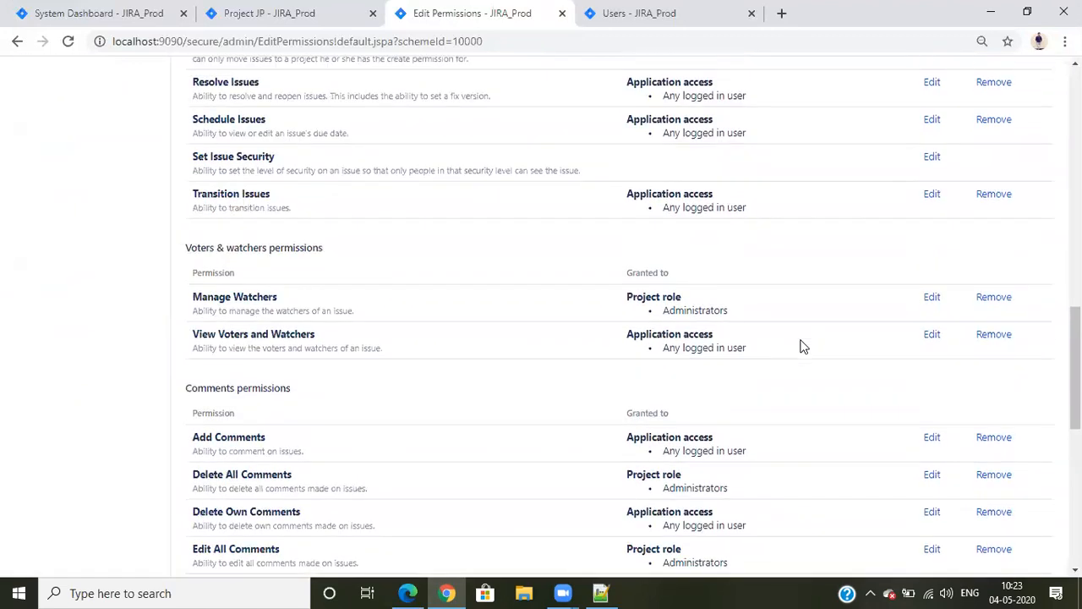
{"action": "scroll", "coordinate": [507, 384], "scroll_direction": "down", "scroll_amount": 3}
Add a new permission scheme named "standard Permission Scheme" with no description
{"action": "left_click", "coordinate": [77, 340]}
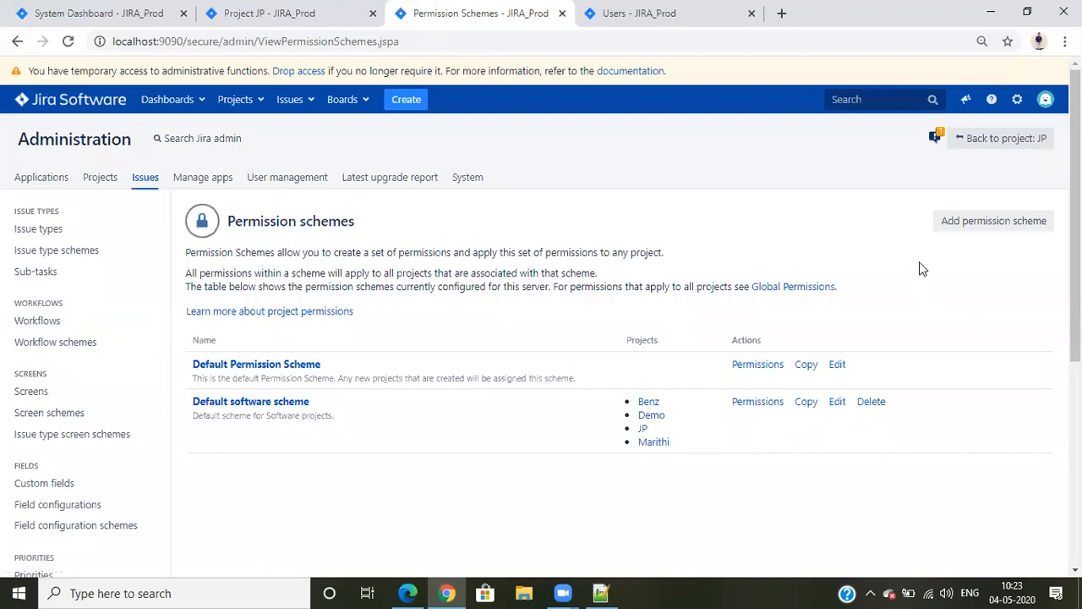
{"action": "left_click", "coordinate": [981, 229]}
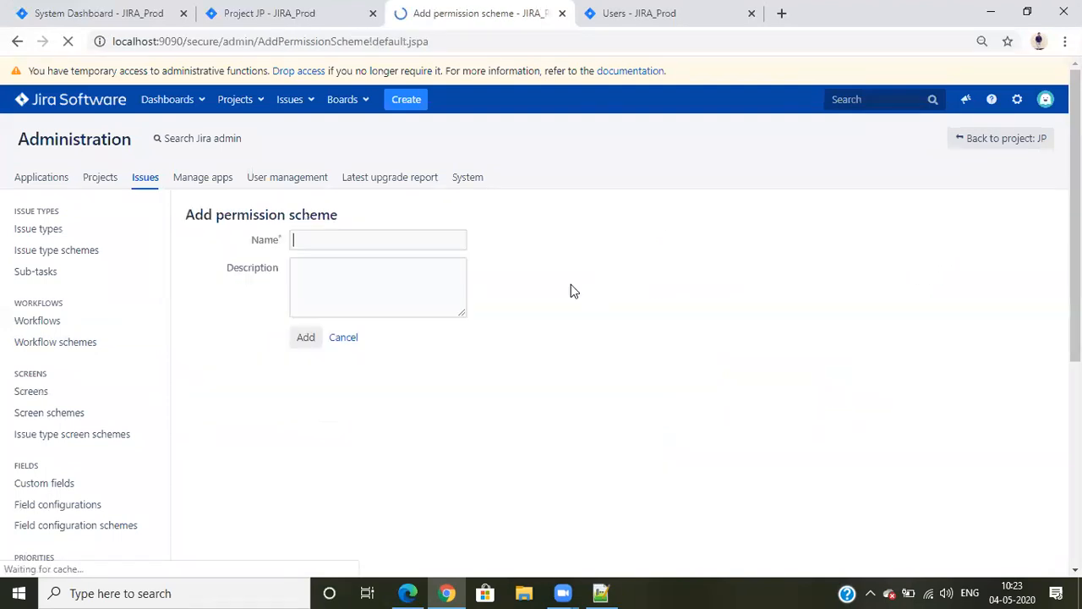
{"action": "left_click", "coordinate": [307, 242]}
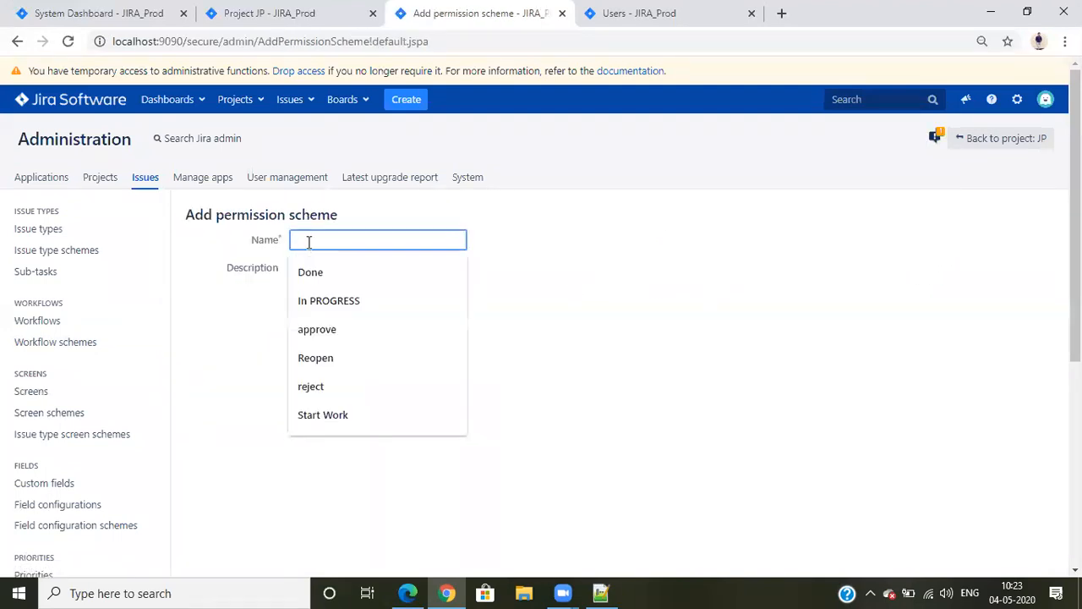
{"action": "type", "text": "STandatd"}
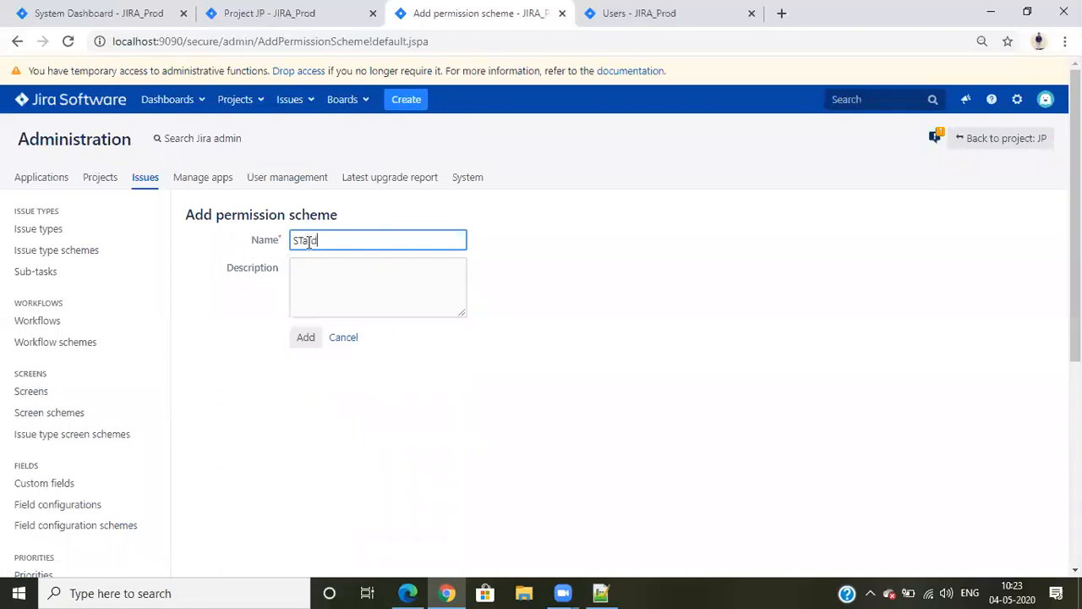
{"action": "key", "text": "BackSpace"}
{"action": "key", "text": "BackSpace"}
{"action": "key", "text": "BackSpace"}
{"action": "key", "text": "BackSpace"}
{"action": "key", "text": "BackSpace"}
{"action": "key", "text": "BackSpace"}
{"action": "key", "text": "BackSpace"}
{"action": "key", "text": "BackSpace"}
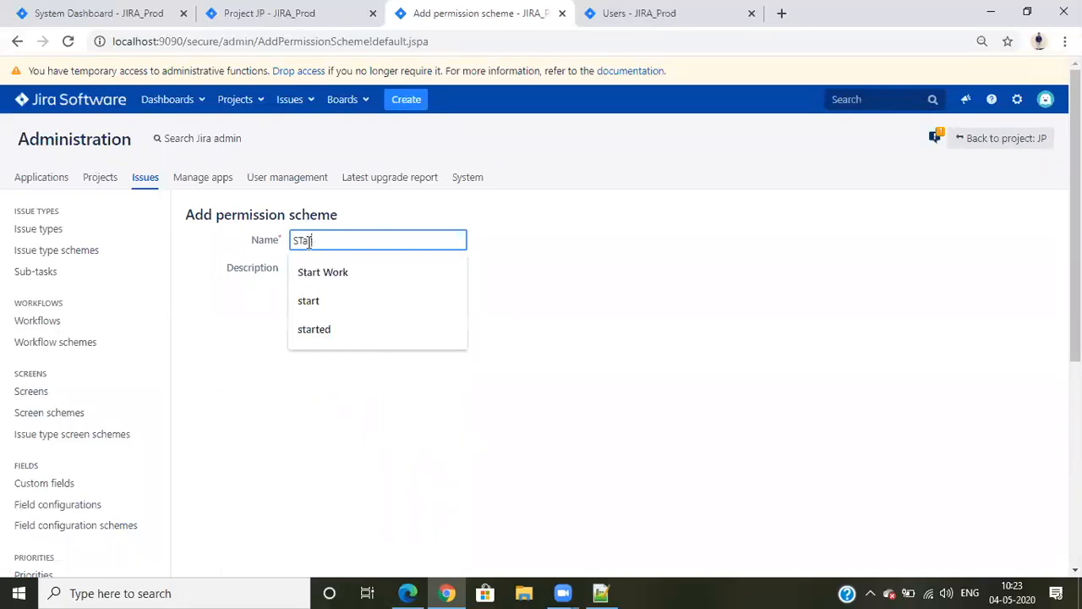
{"action": "type", "text": "tandard Permission Scheme"}
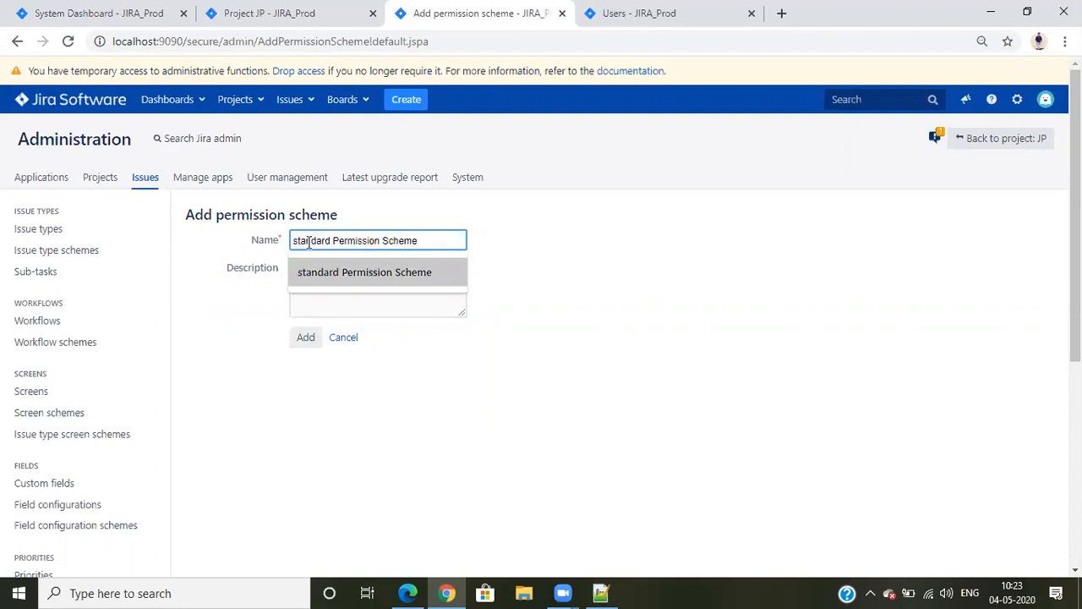
{"action": "left_click", "coordinate": [334, 272]}
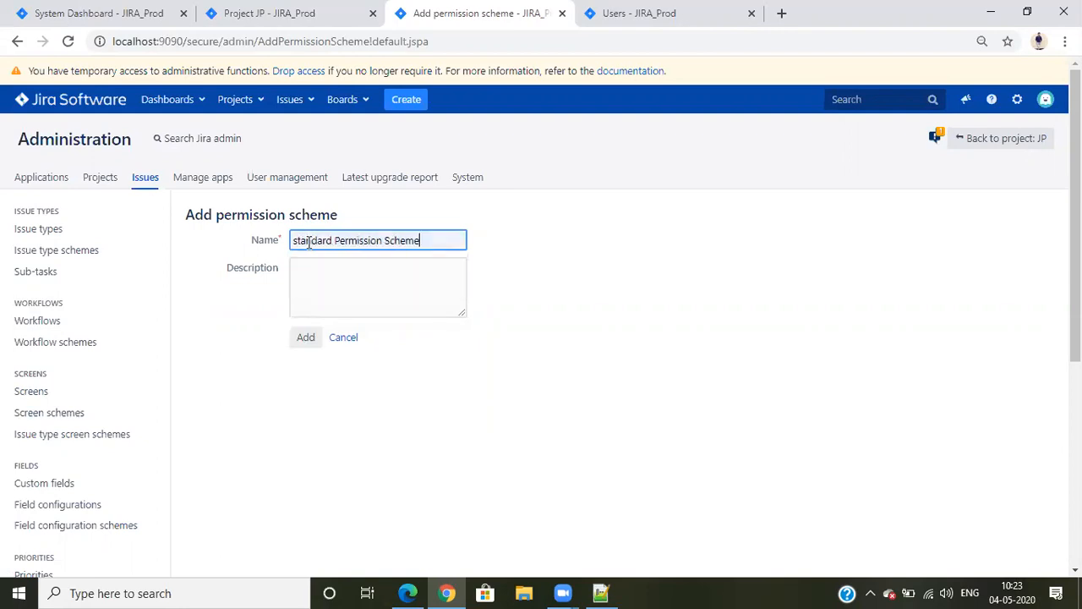
{"action": "left_click", "coordinate": [306, 338]}
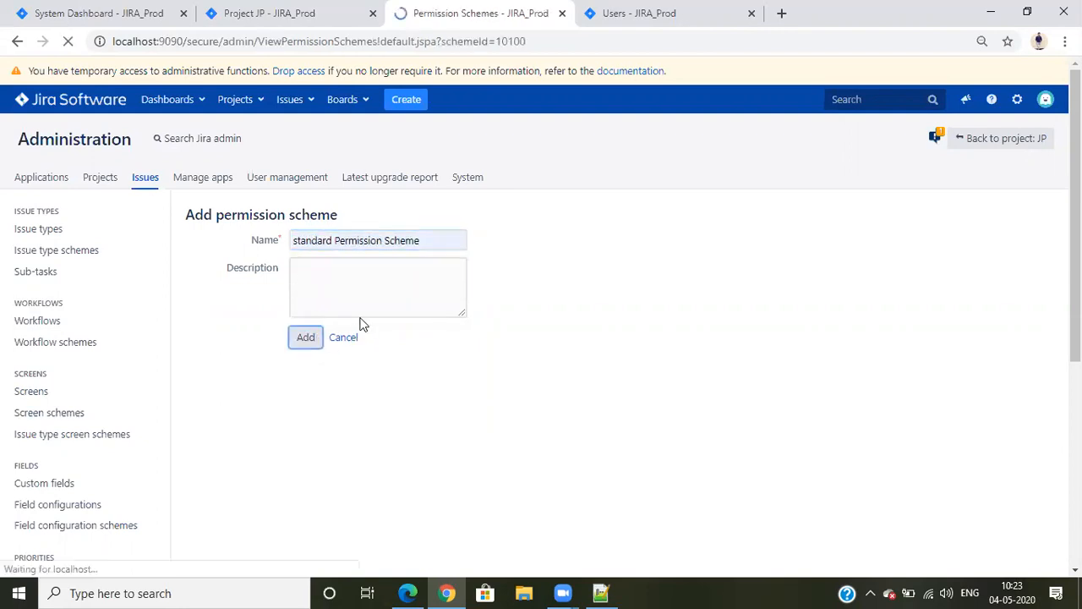
Open the permissions of the standard Permission Scheme and examine its permission list and grantees
{"action": "left_click", "coordinate": [743, 468]}
{"action": "scroll", "coordinate": [690, 346], "scroll_direction": "down", "scroll_amount": 3}
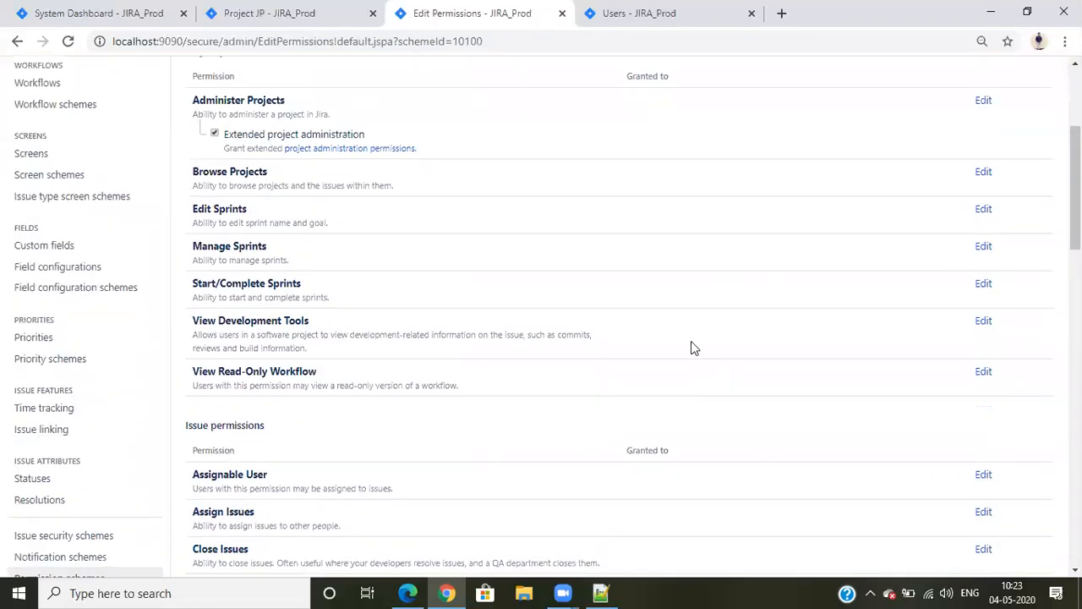
{"action": "scroll", "coordinate": [676, 381], "scroll_direction": "down", "scroll_amount": 15}
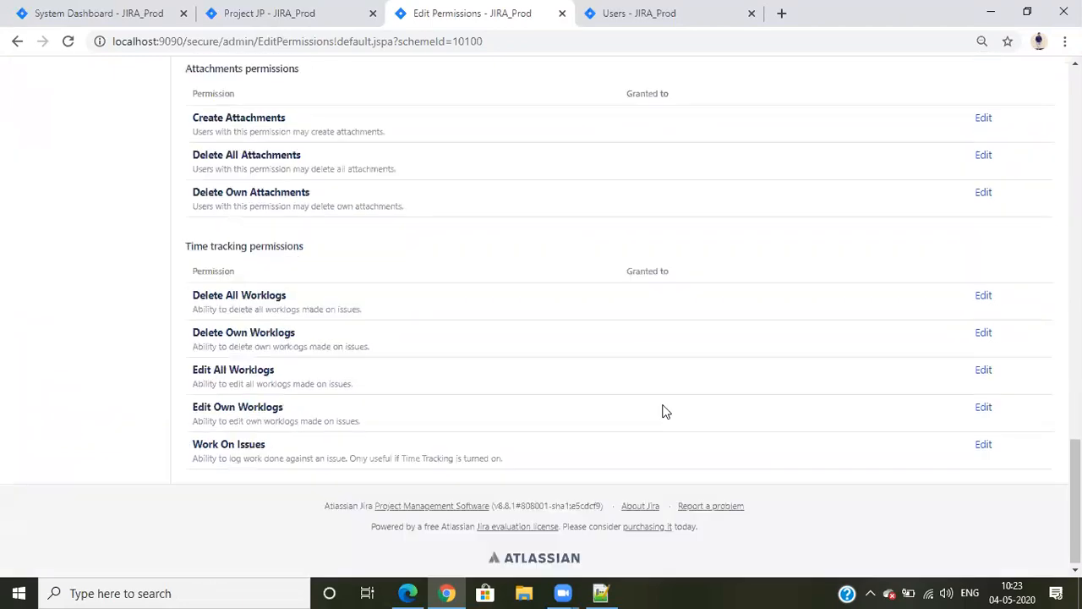
{"action": "scroll", "coordinate": [667, 452], "scroll_direction": "up", "scroll_amount": 15}
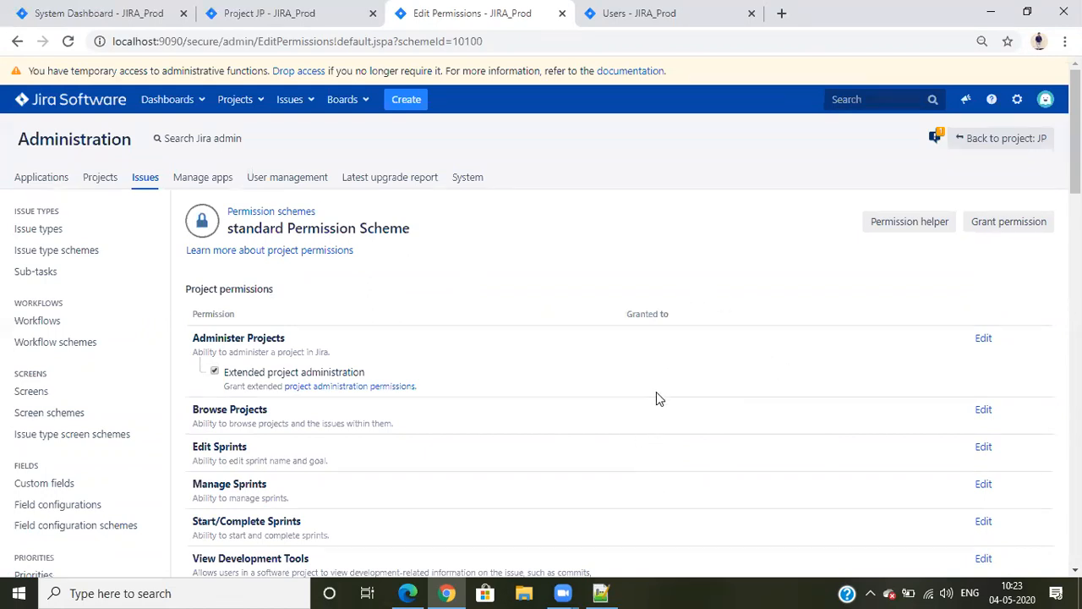
Grant the Browse Projects permission of the standard Permission Scheme to the group jira-software-users
{"action": "scroll", "coordinate": [660, 393], "scroll_direction": "down", "scroll_amount": 2}
{"action": "left_click", "coordinate": [985, 251]}
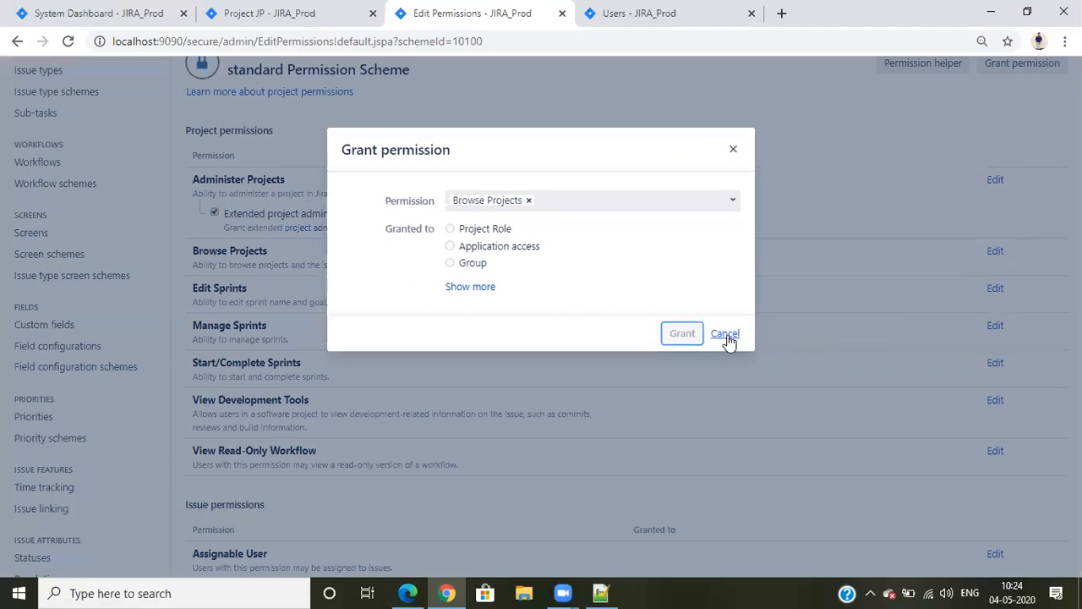
{"action": "left_click", "coordinate": [727, 337]}
{"action": "left_click", "coordinate": [981, 254]}
{"action": "left_click", "coordinate": [450, 263]}
{"action": "left_click", "coordinate": [563, 355]}
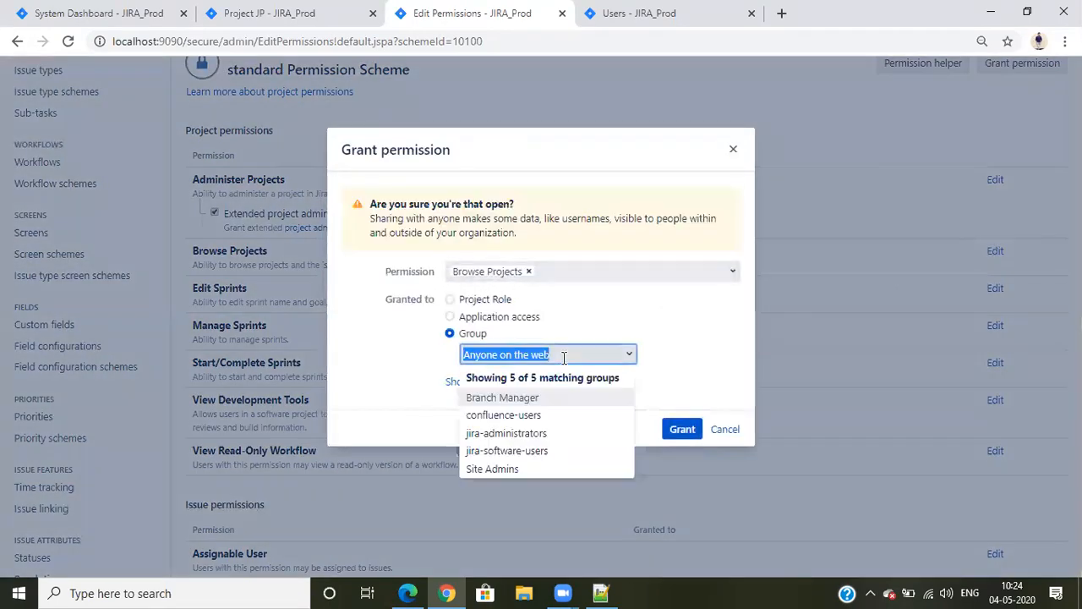
{"action": "left_click", "coordinate": [520, 450]}
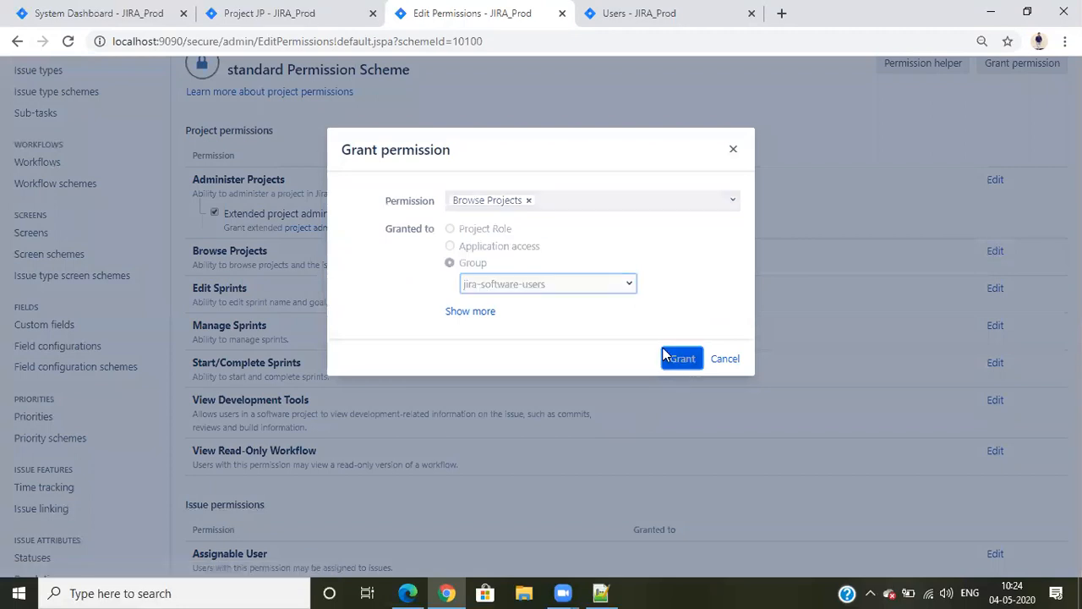
{"action": "left_click", "coordinate": [665, 355]}
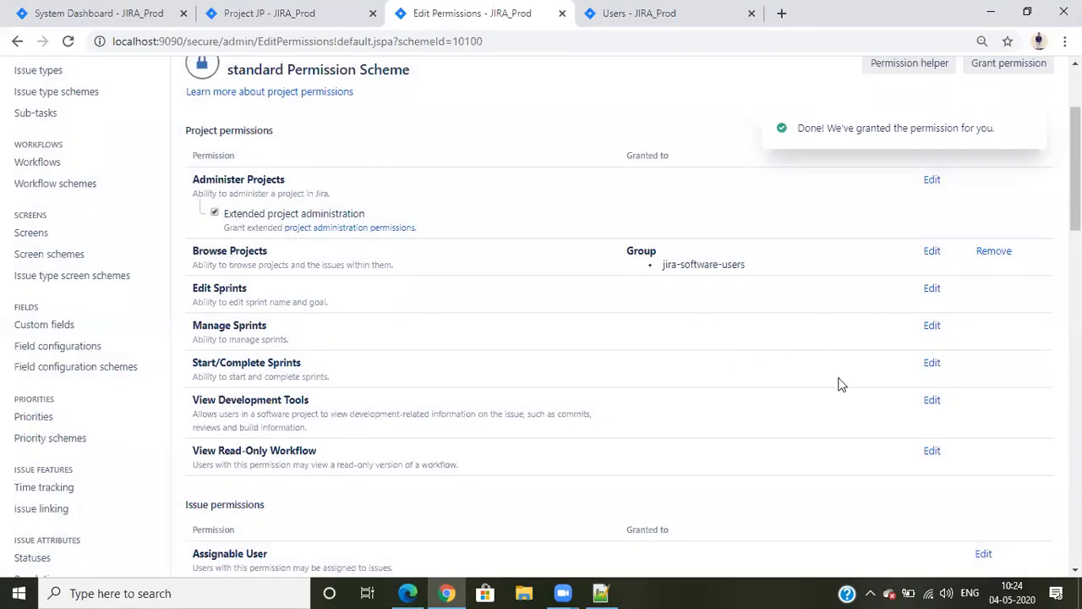
Associate project JP with the standard Permission Scheme from its project permissions settings
{"action": "scroll", "coordinate": [828, 375], "scroll_direction": "up", "scroll_amount": 2}
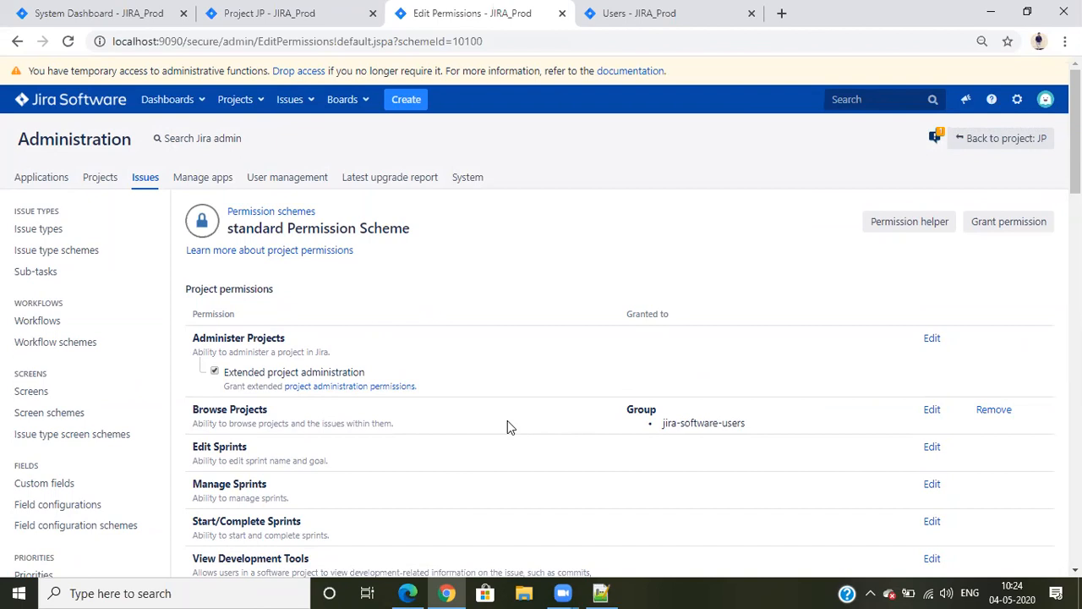
{"action": "left_click", "coordinate": [305, 10]}
{"action": "scroll", "coordinate": [426, 394], "scroll_direction": "down", "scroll_amount": 4}
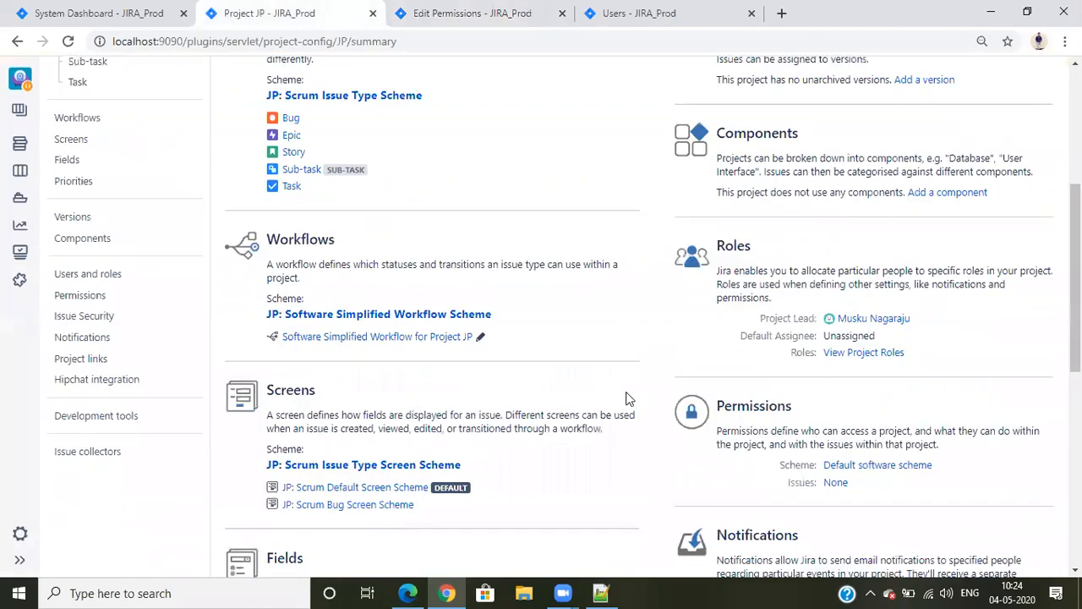
{"action": "left_click", "coordinate": [875, 470]}
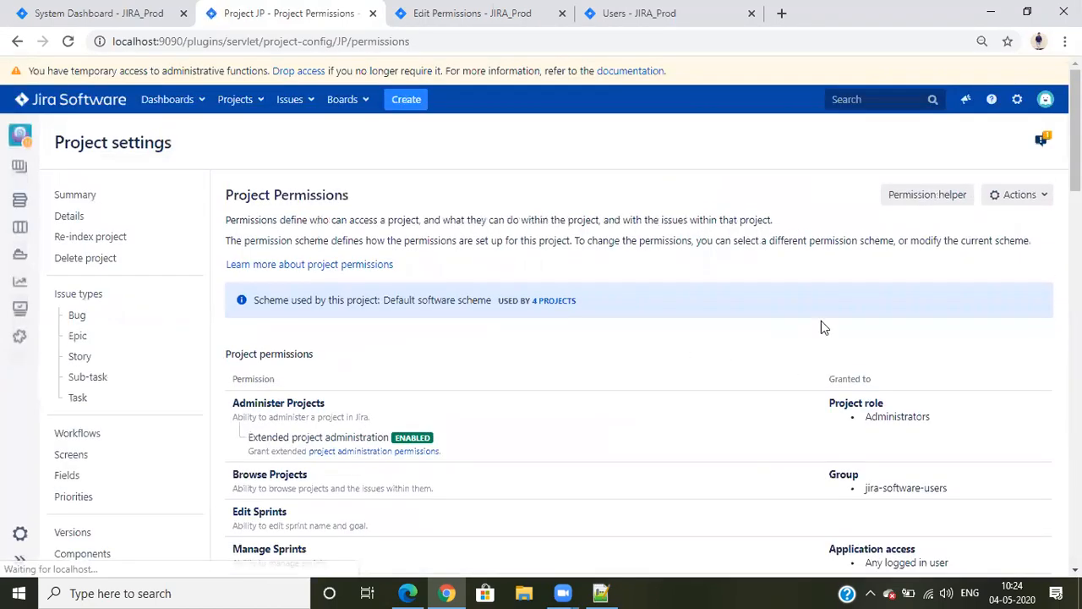
{"action": "left_click", "coordinate": [1018, 195]}
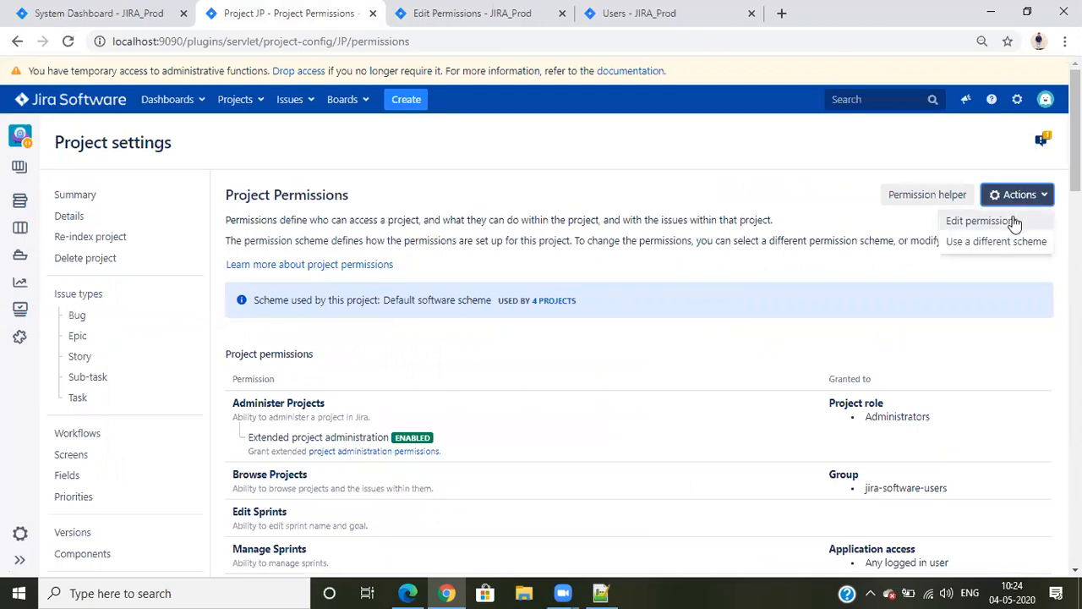
{"action": "left_click", "coordinate": [999, 241]}
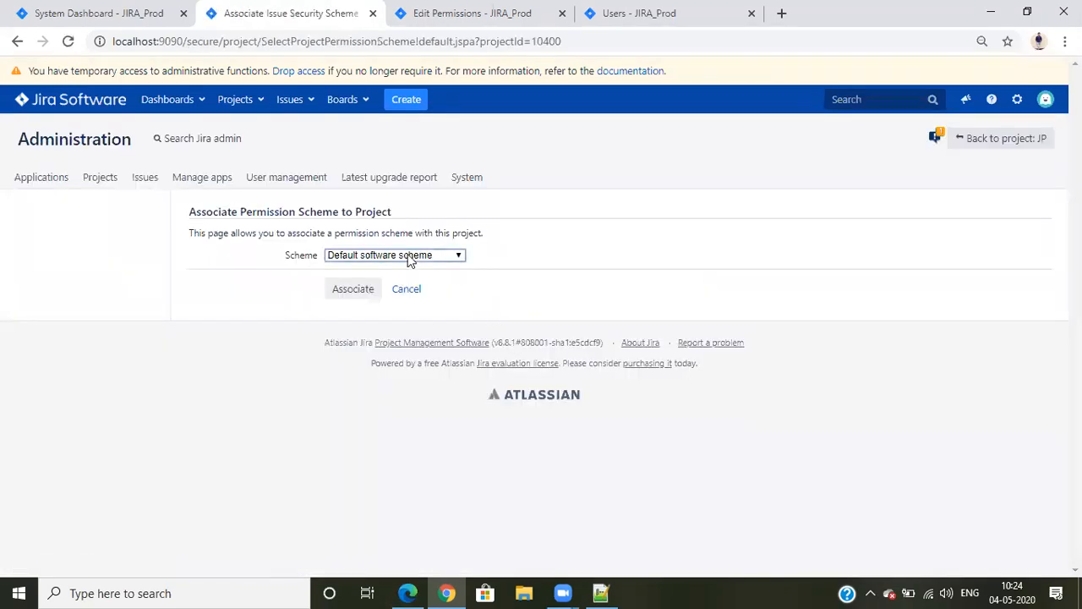
{"action": "left_click", "coordinate": [409, 256]}
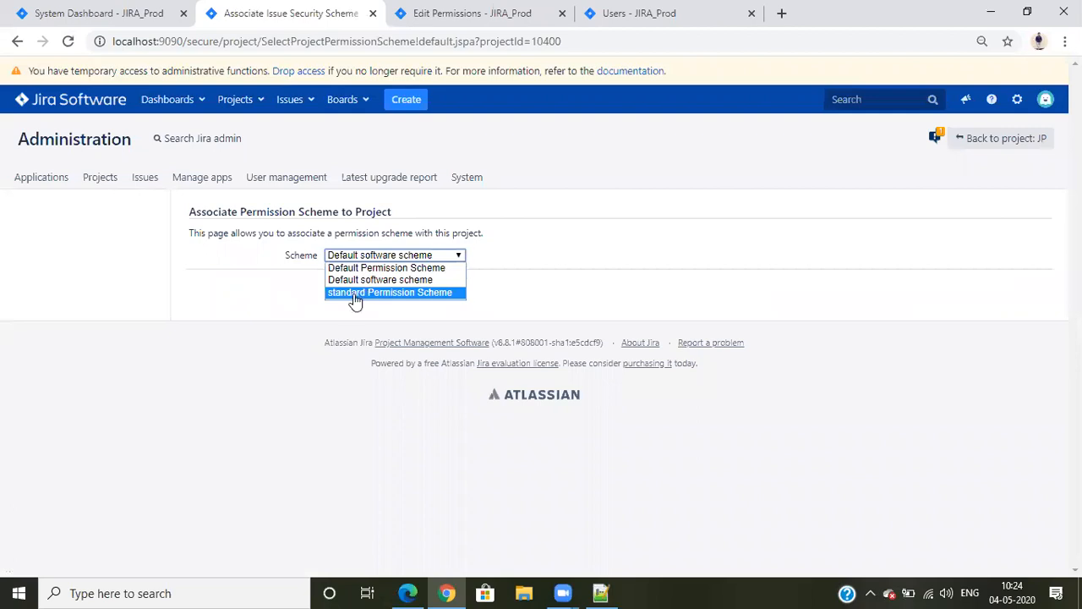
{"action": "left_click", "coordinate": [355, 293]}
{"action": "left_click", "coordinate": [370, 292]}
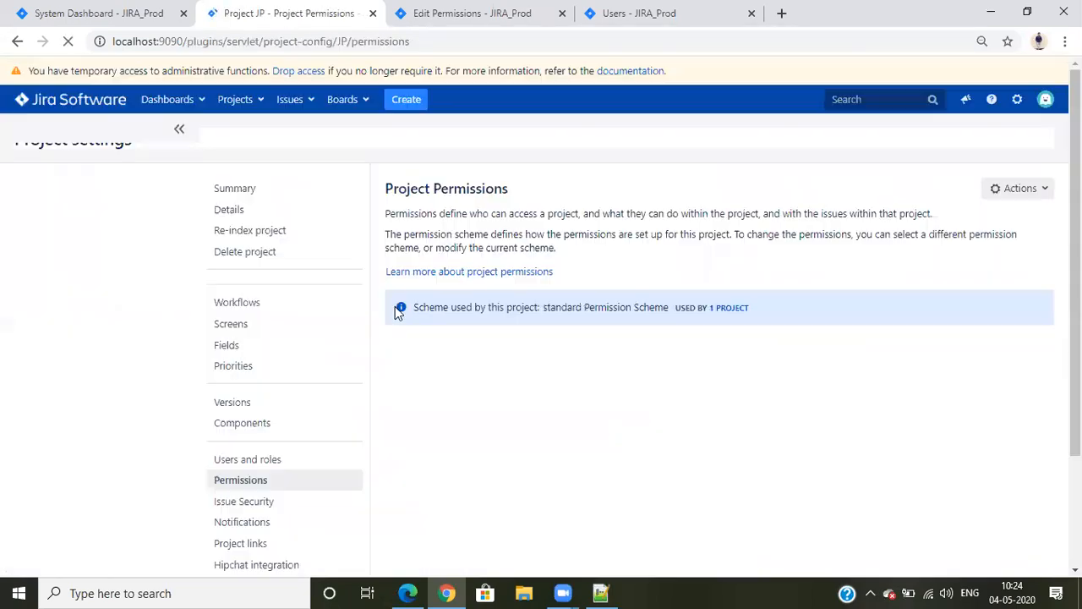
Review the projects assigned to each permission scheme, inspect the Default Permission Scheme's grants, and return to the scheme list
{"action": "left_click", "coordinate": [409, 7]}
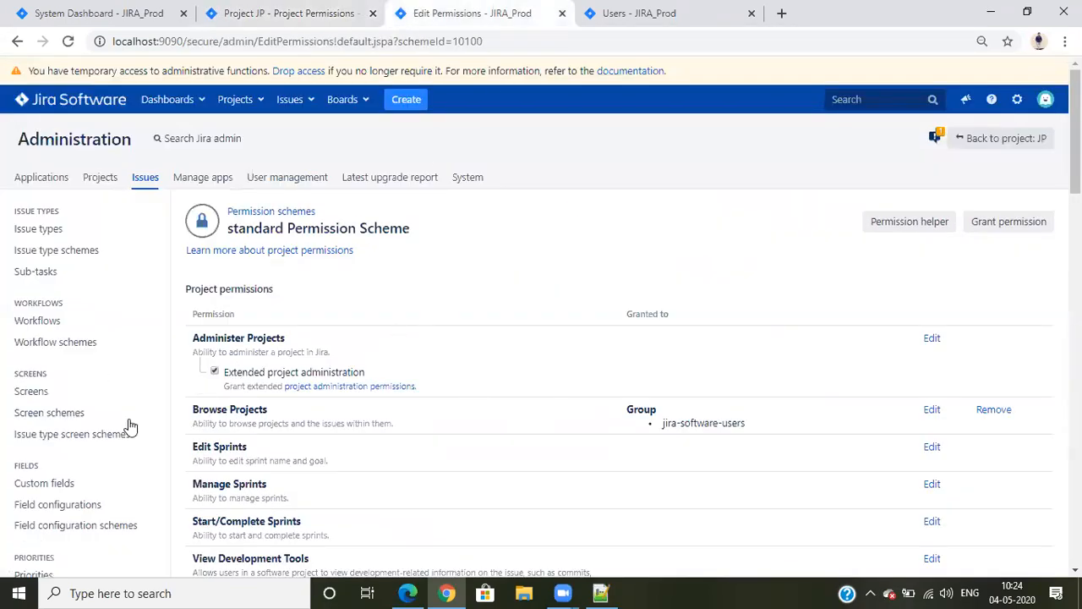
{"action": "scroll", "coordinate": [372, 203], "scroll_direction": "down", "scroll_amount": 6}
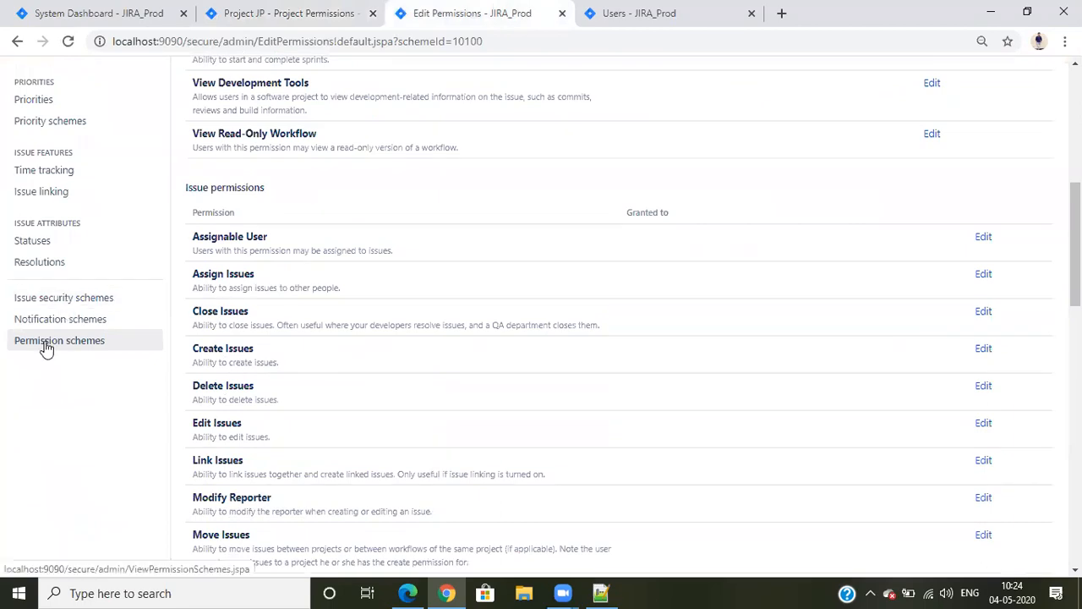
{"action": "left_click", "coordinate": [47, 342]}
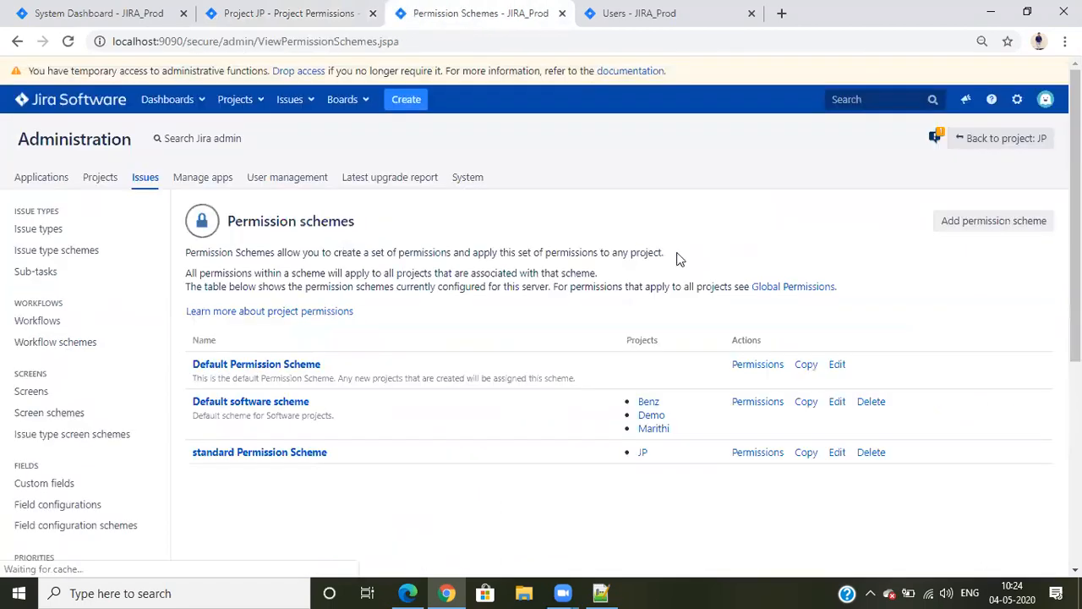
{"action": "left_click", "coordinate": [758, 368]}
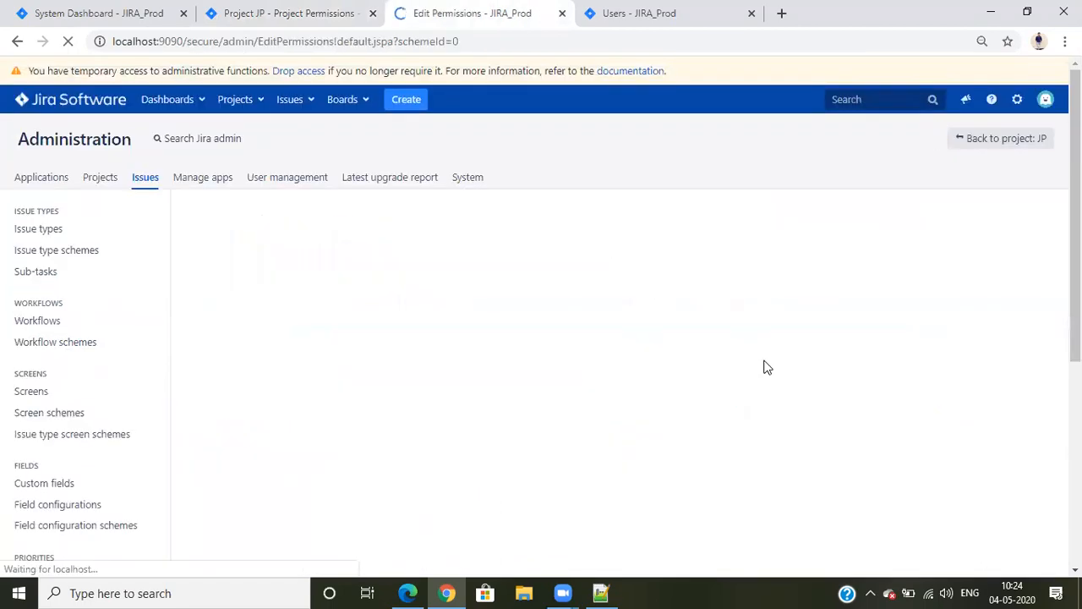
{"action": "scroll", "coordinate": [735, 364], "scroll_direction": "down", "scroll_amount": 5}
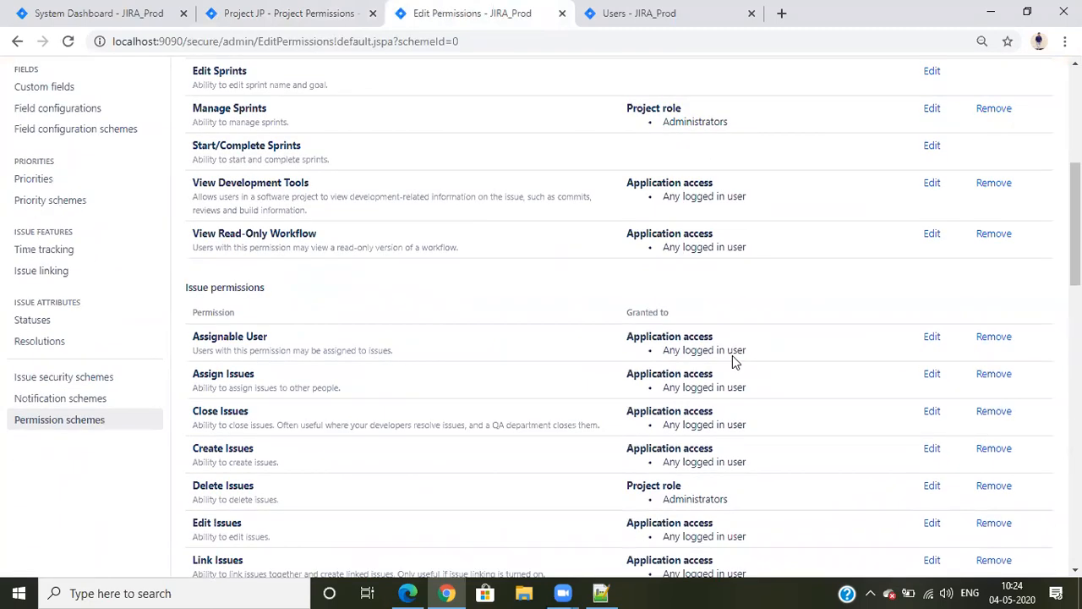
{"action": "left_click", "coordinate": [17, 41]}
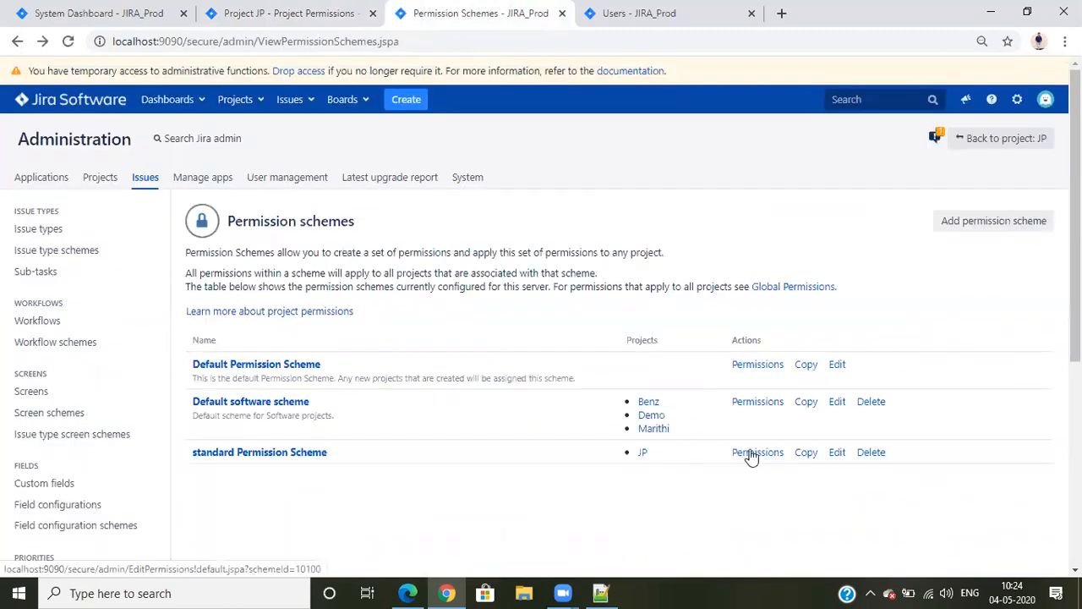
Open the standard Permission Scheme's permissions and view which projects use the scheme
{"action": "left_click", "coordinate": [747, 453]}
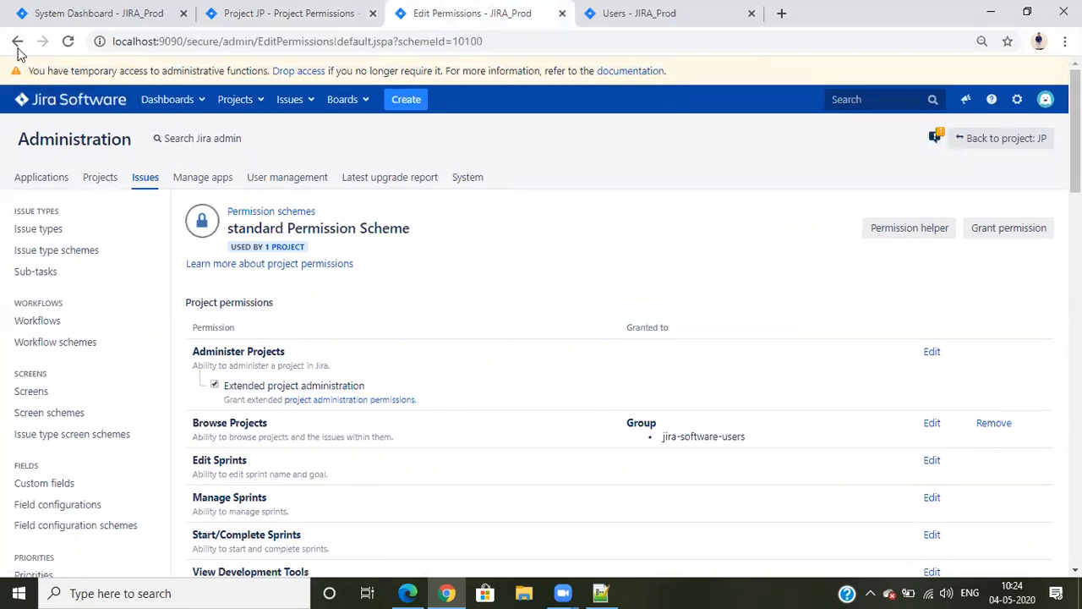
{"action": "left_click", "coordinate": [287, 250]}
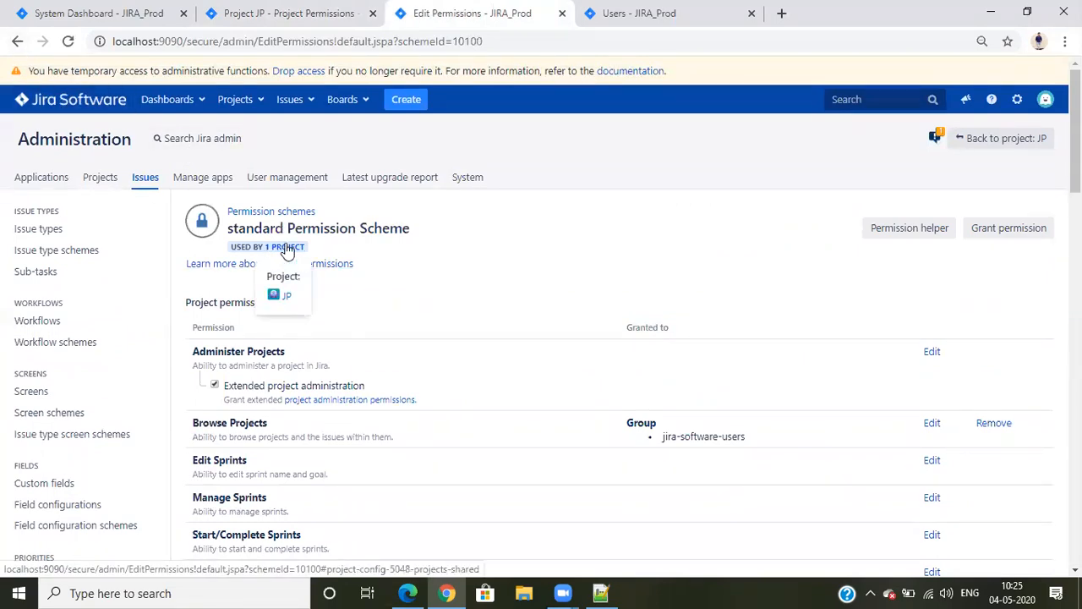
{"action": "left_click", "coordinate": [523, 278]}
Switch to Edge, reload the regular user's project list, and open project JP
{"action": "left_click", "coordinate": [407, 592]}
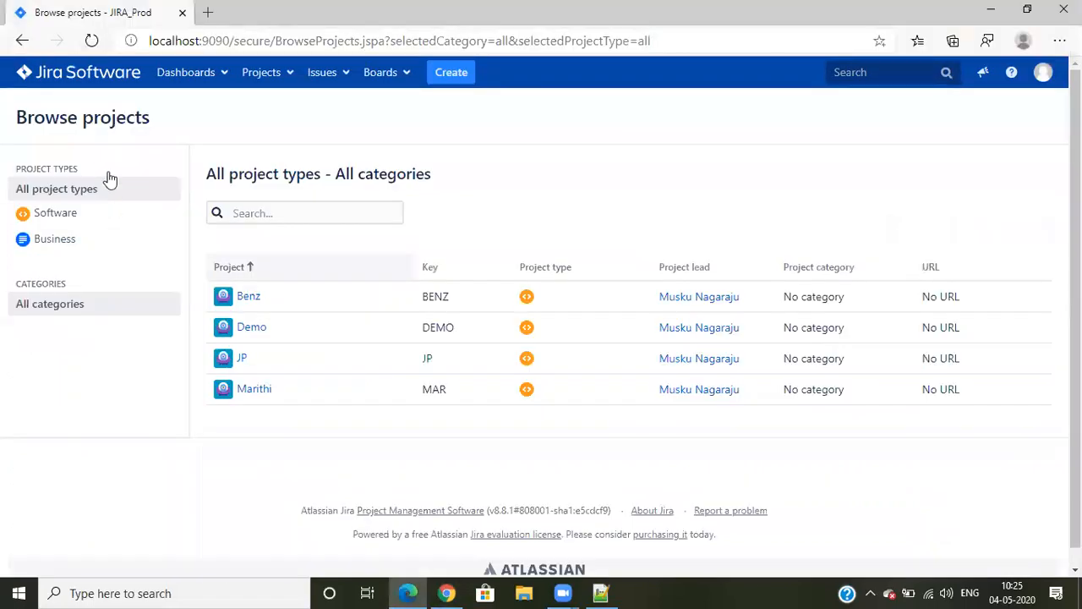
{"action": "left_click", "coordinate": [91, 40]}
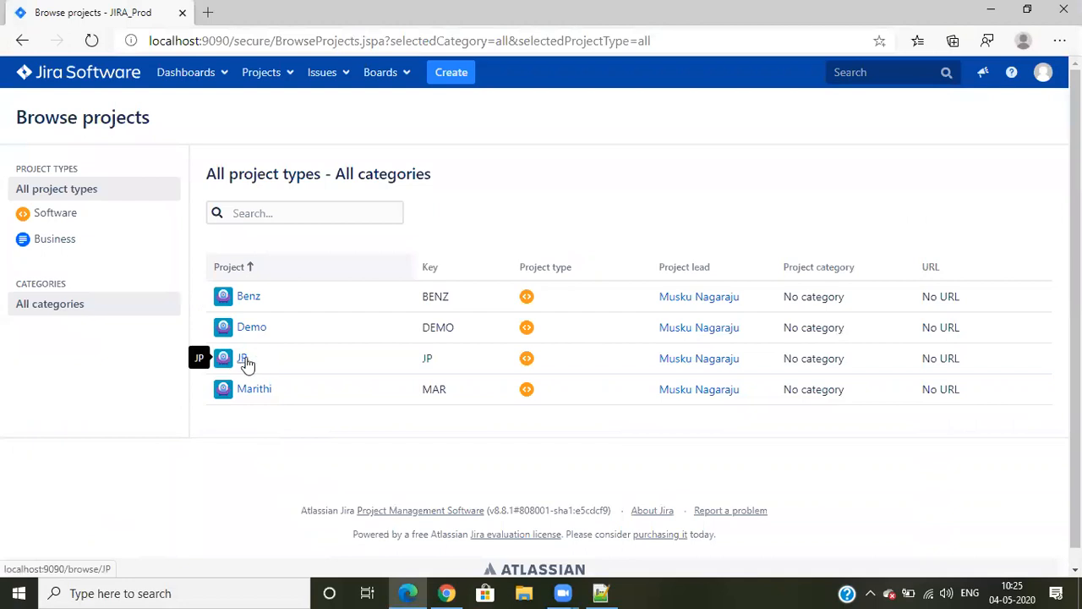
{"action": "left_click", "coordinate": [240, 358]}
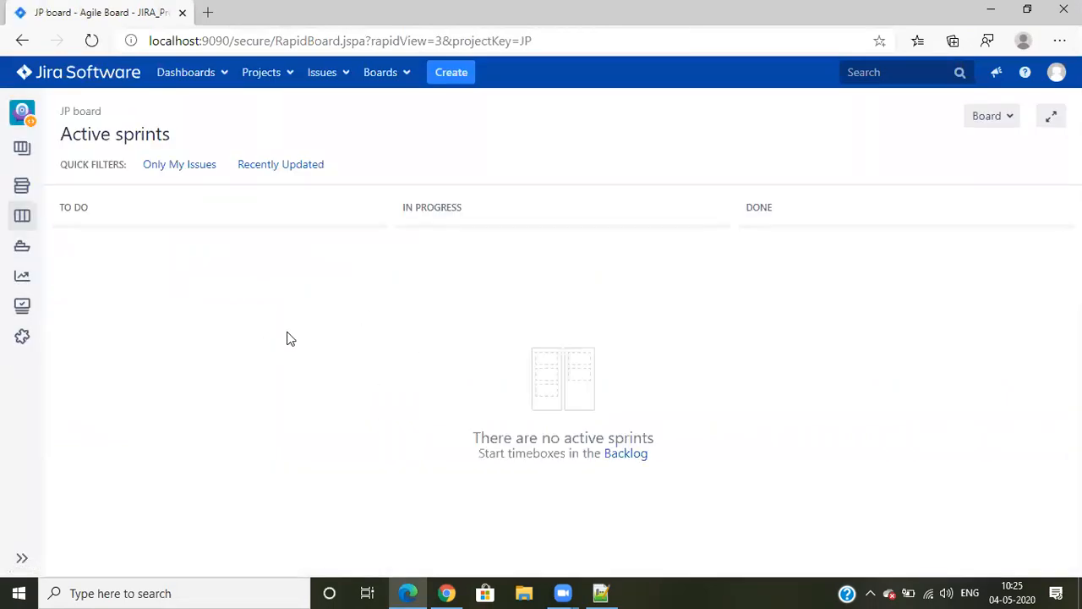
Check which projects the regular user can choose when creating an issue, and cancel the new issue
{"action": "left_click", "coordinate": [451, 69]}
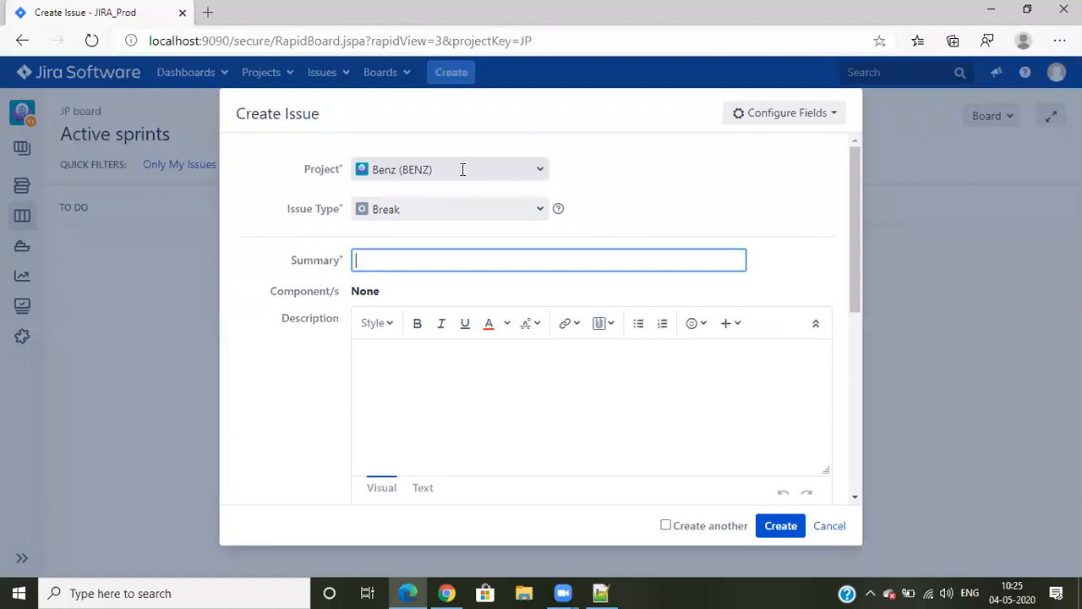
{"action": "left_click", "coordinate": [462, 169]}
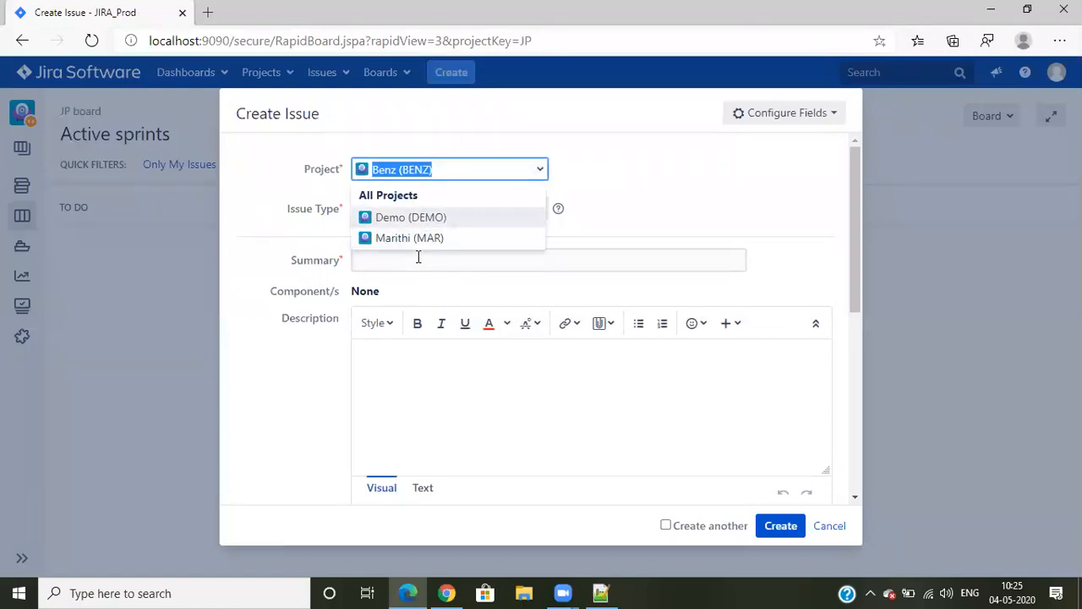
{"action": "left_click", "coordinate": [829, 526]}
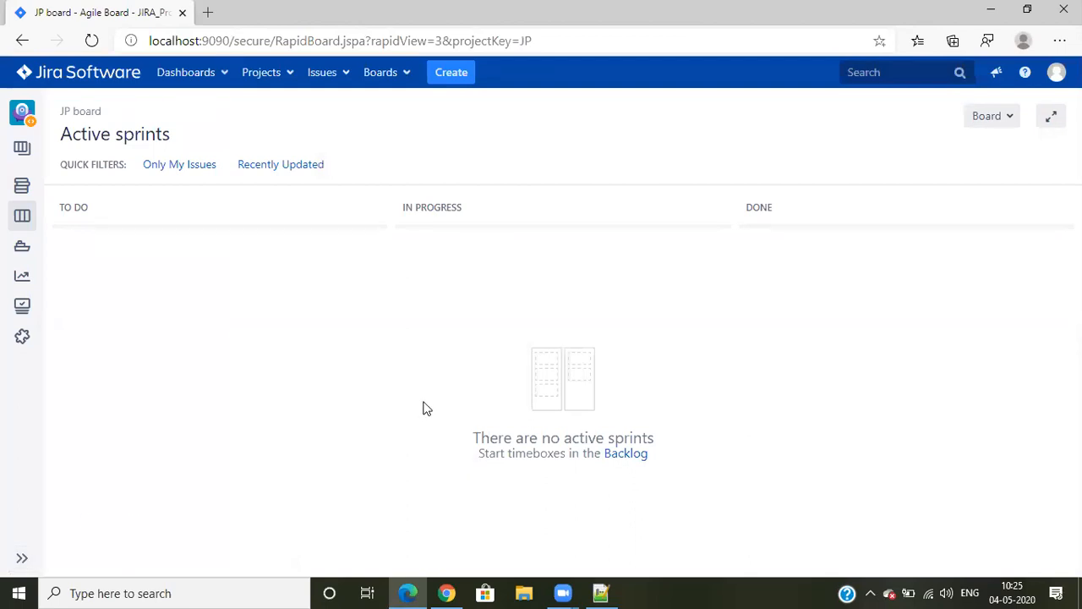
Switch to Chrome and examine the standard Permission Scheme's project and issue permissions, highlighting the Create Issues entry
{"action": "left_click", "coordinate": [446, 593]}
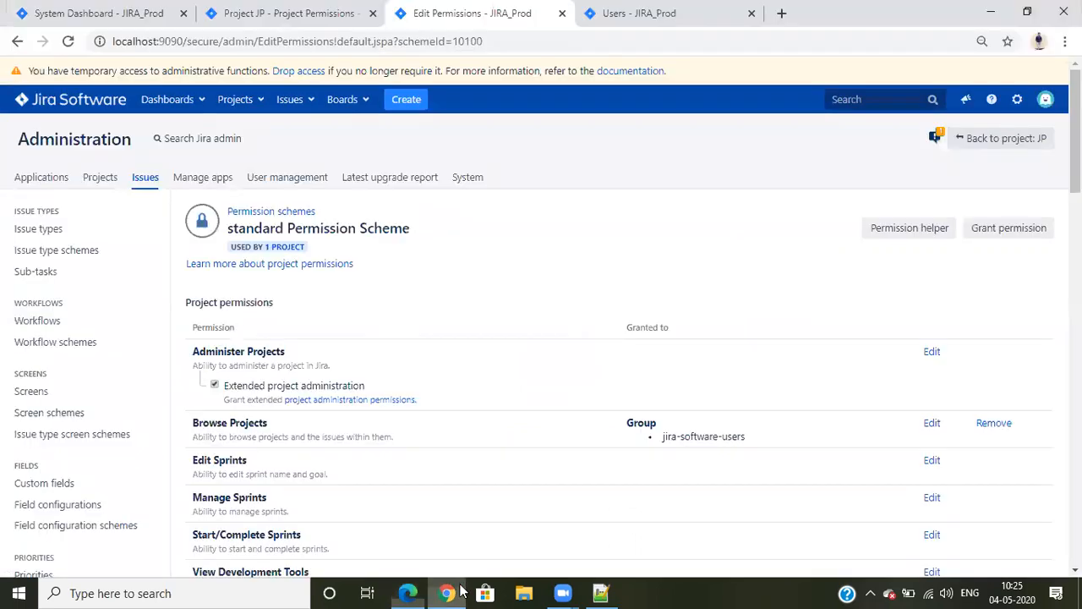
{"action": "scroll", "coordinate": [705, 357], "scroll_direction": "down", "scroll_amount": 6}
{"action": "scroll", "coordinate": [650, 355], "scroll_direction": "up", "scroll_amount": 2}
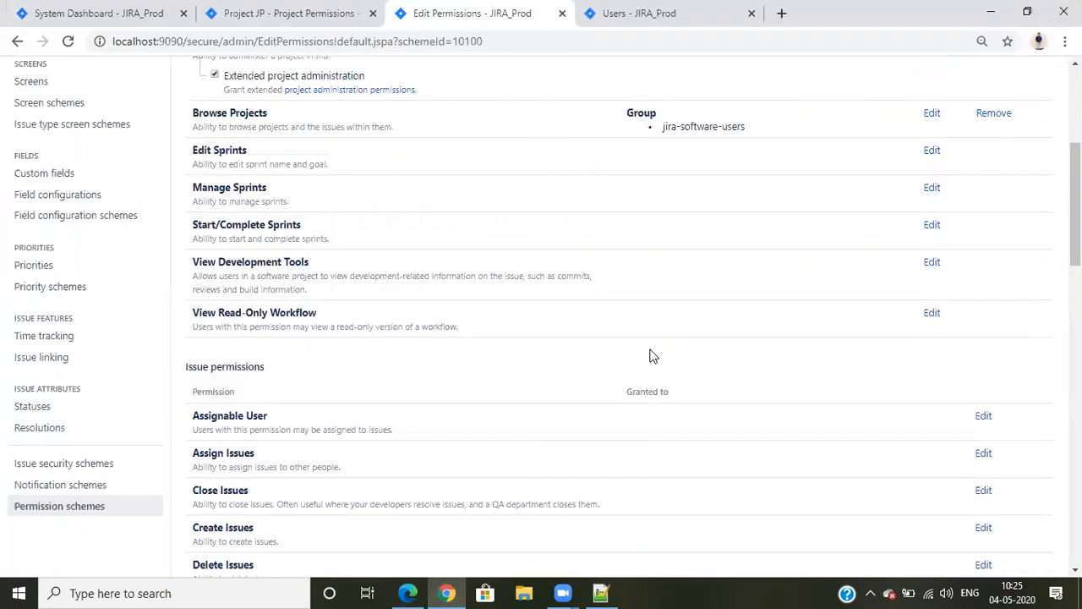
{"action": "scroll", "coordinate": [594, 354], "scroll_direction": "down", "scroll_amount": 4}
{"action": "left_click_drag", "start_coordinate": [197, 211], "coordinate": [709, 218]}
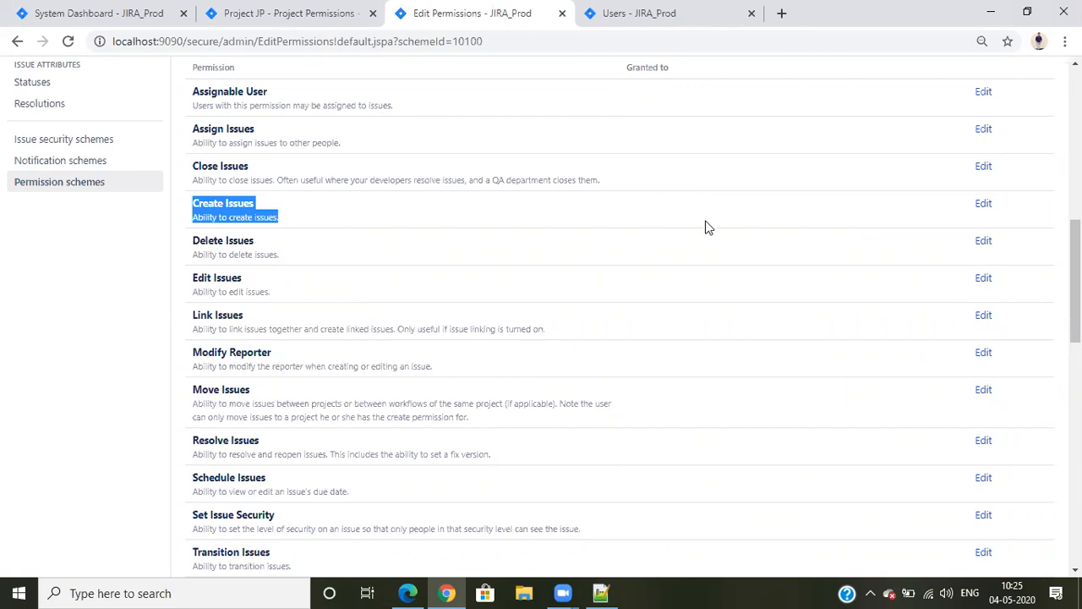
{"action": "scroll", "coordinate": [683, 332], "scroll_direction": "up", "scroll_amount": 5}
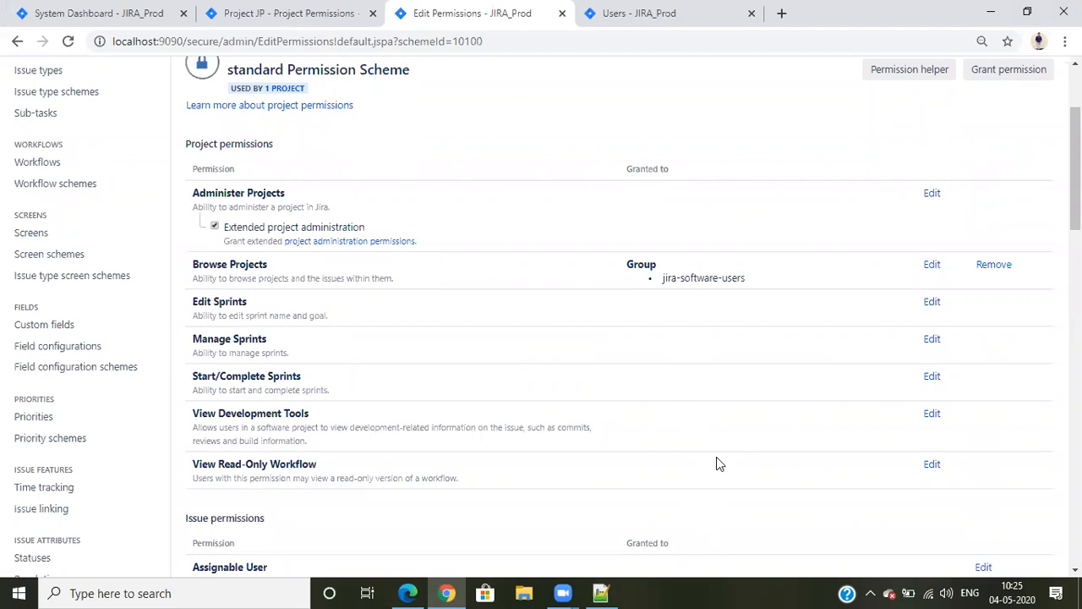
{"action": "scroll", "coordinate": [604, 446], "scroll_direction": "up", "scroll_amount": 2}
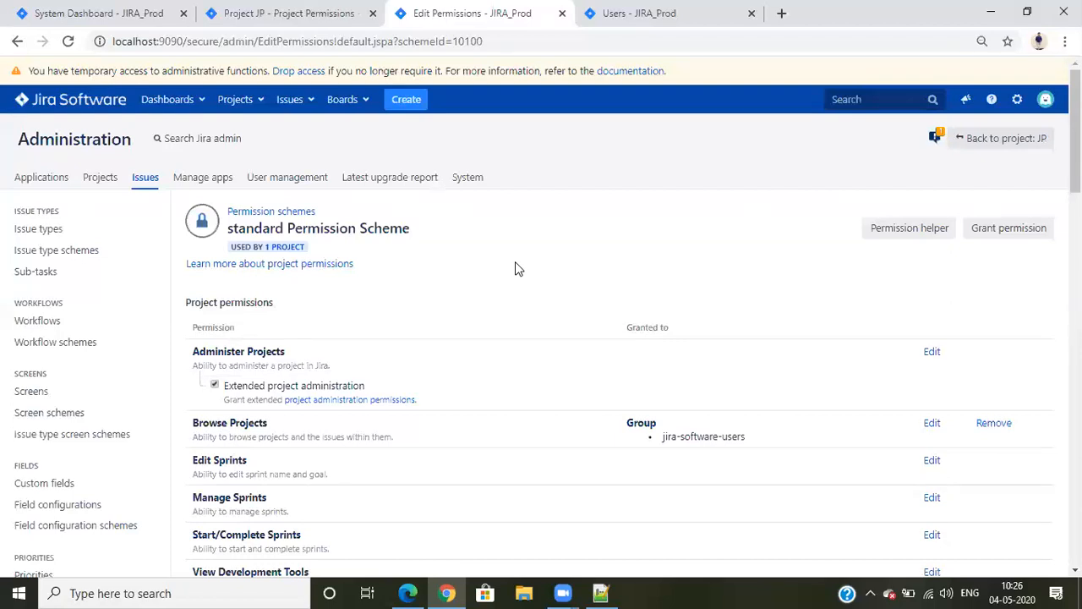
Switch to Edge and view all projects the regular user can browse
{"action": "left_click", "coordinate": [408, 593]}
{"action": "left_click", "coordinate": [256, 75]}
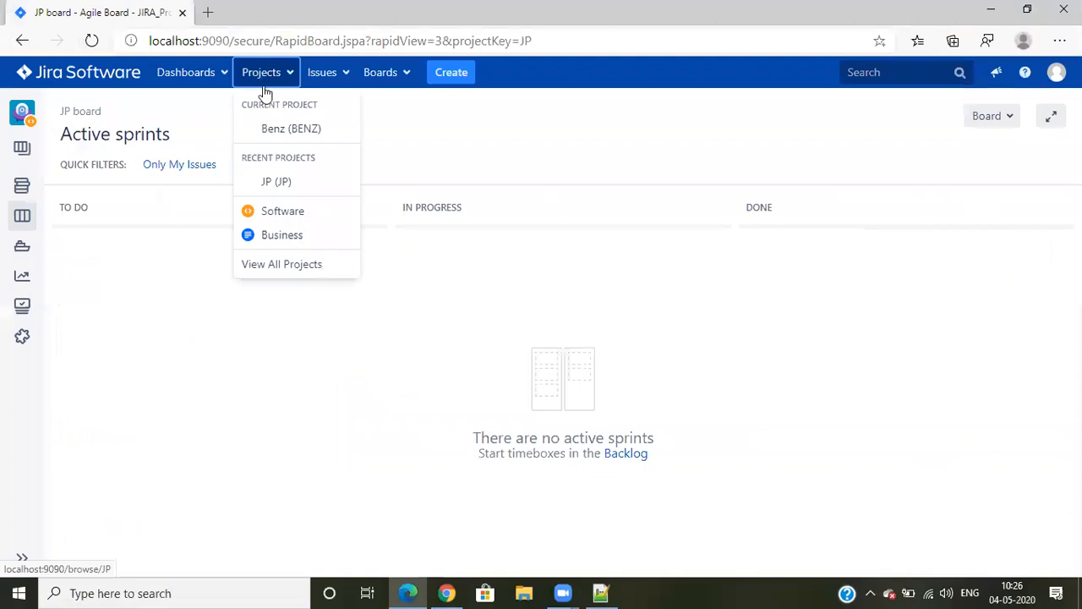
{"action": "left_click", "coordinate": [263, 266]}
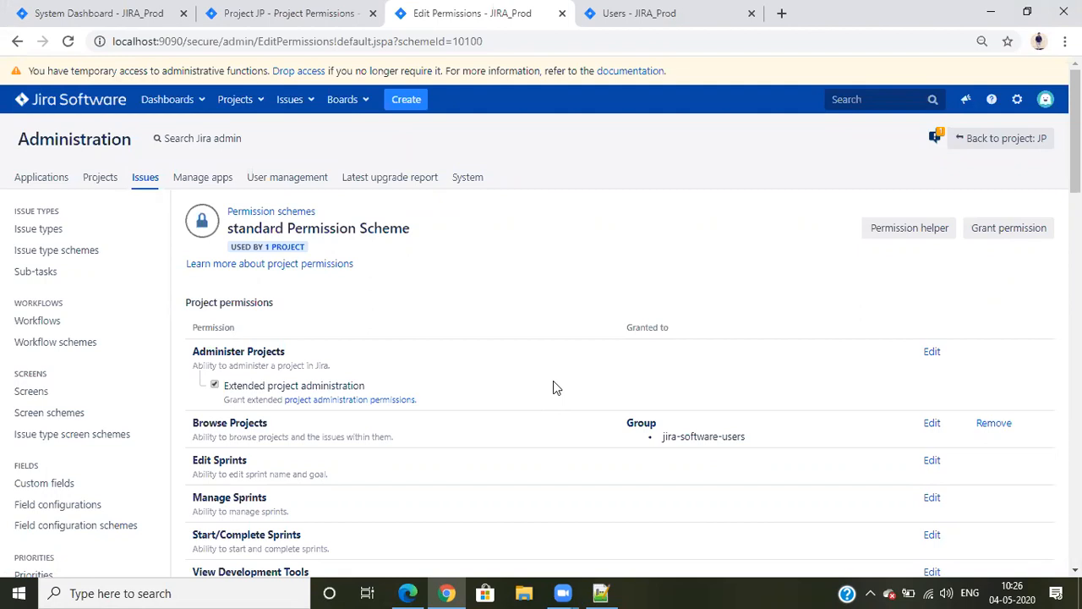
Examine all grantee types available for the Browse Projects permission, highlighting Project Role, and cancel without granting
{"action": "scroll", "coordinate": [538, 345], "scroll_direction": "down", "scroll_amount": 2}
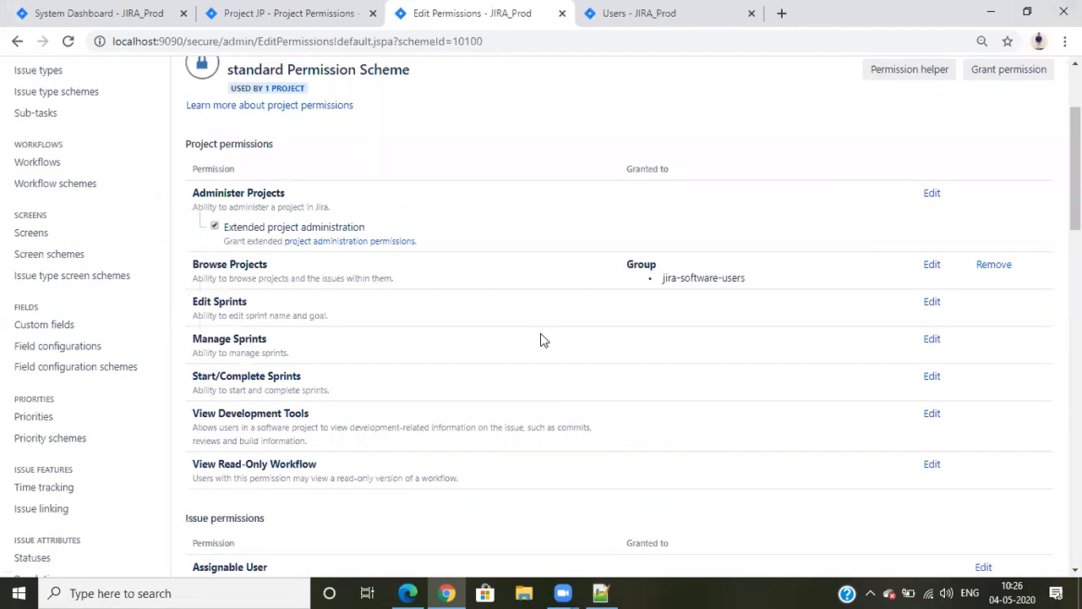
{"action": "left_click", "coordinate": [931, 265]}
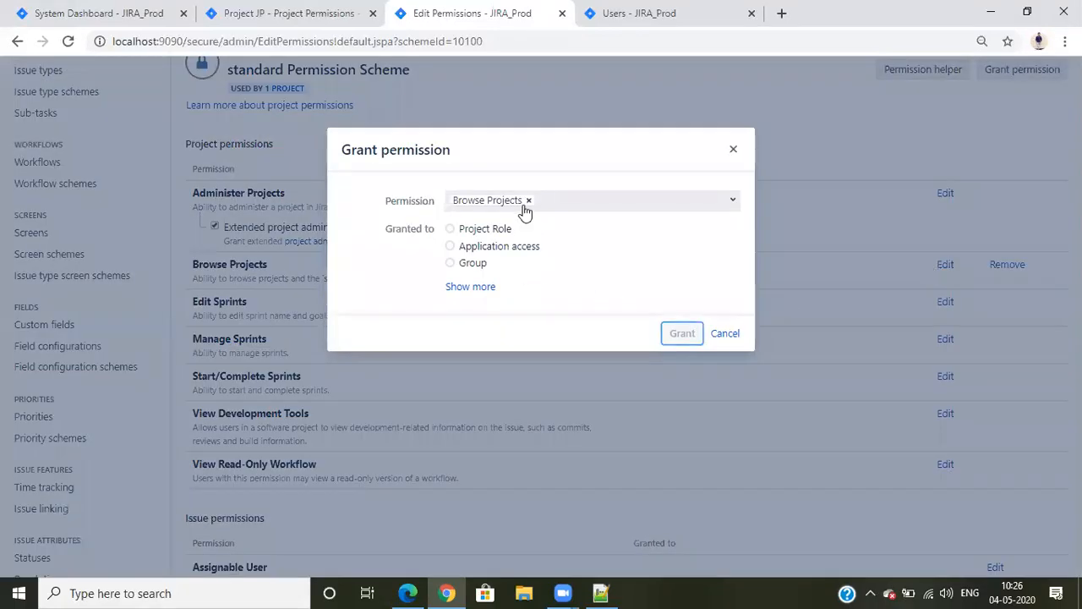
{"action": "left_click", "coordinate": [471, 287]}
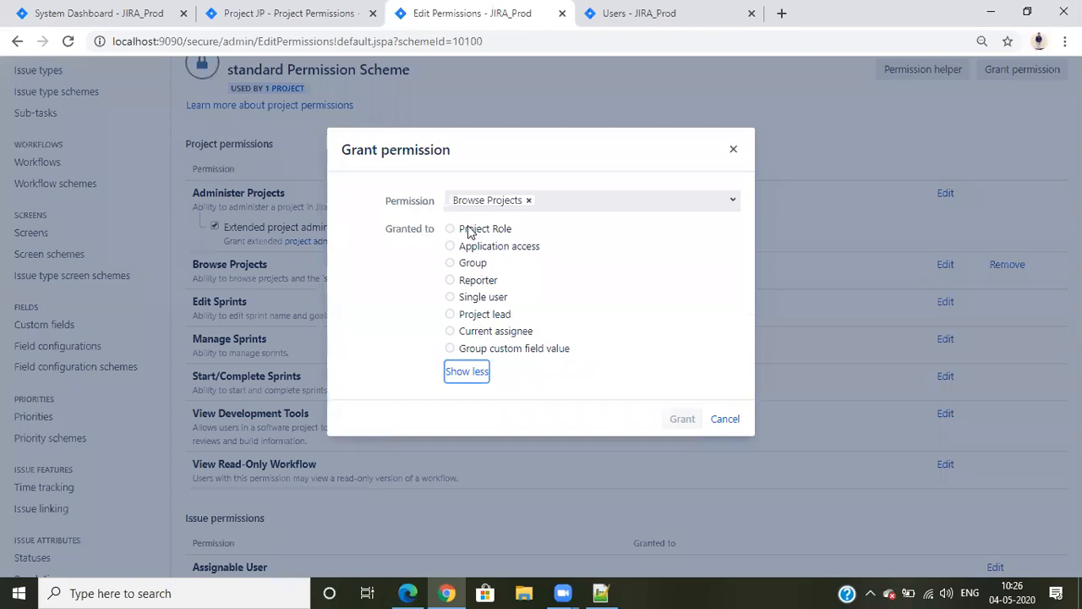
{"action": "left_click_drag", "start_coordinate": [463, 230], "coordinate": [520, 232]}
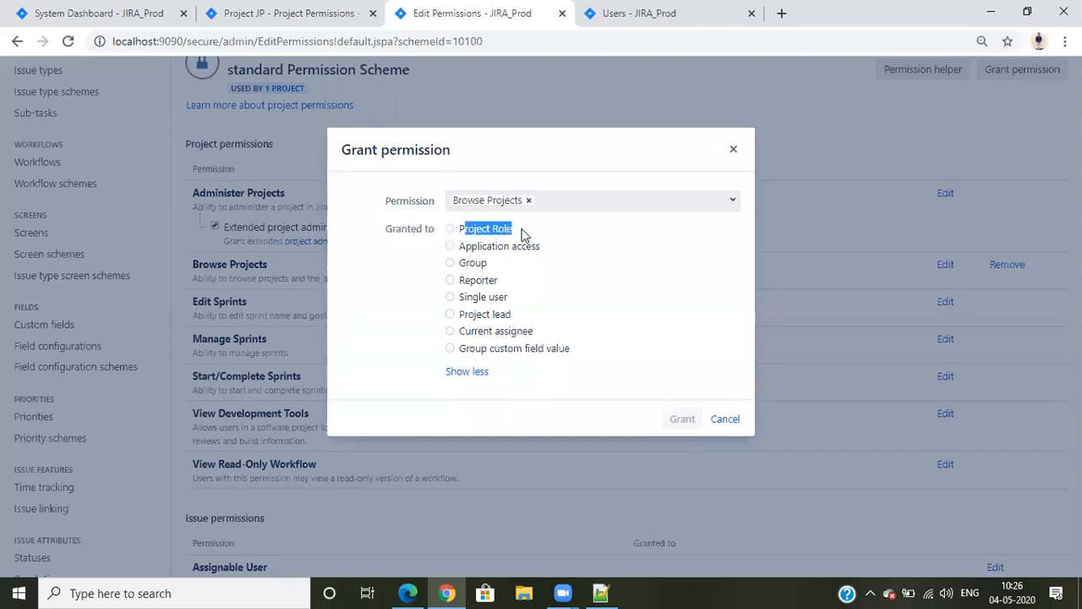
{"action": "left_click", "coordinate": [522, 234]}
{"action": "left_click", "coordinate": [725, 420]}
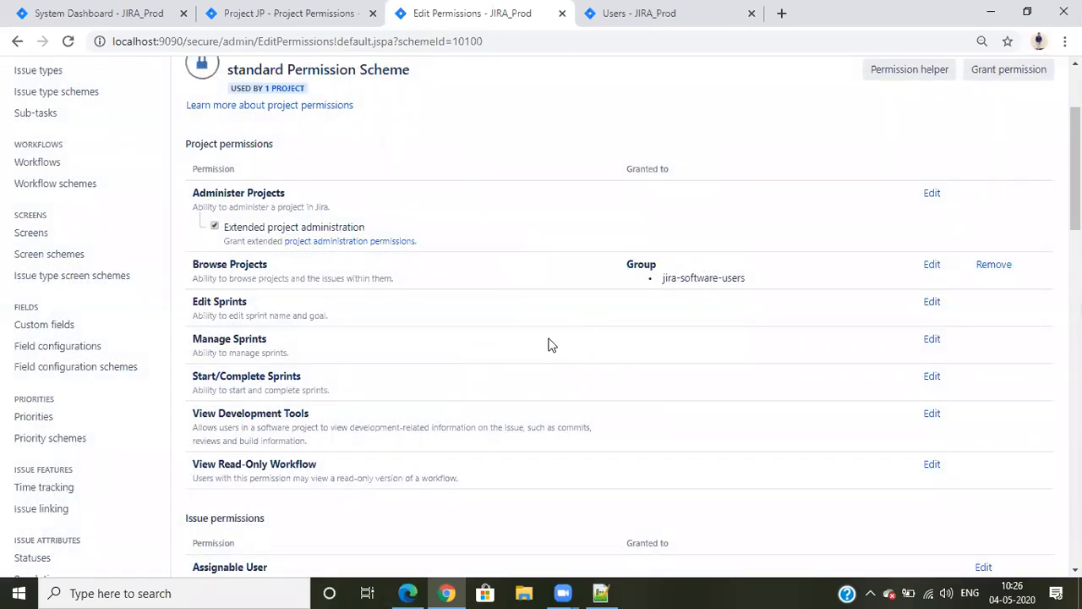
Open the project roles page in Jira's system administration and review the existing roles
{"action": "left_click", "coordinate": [640, 13]}
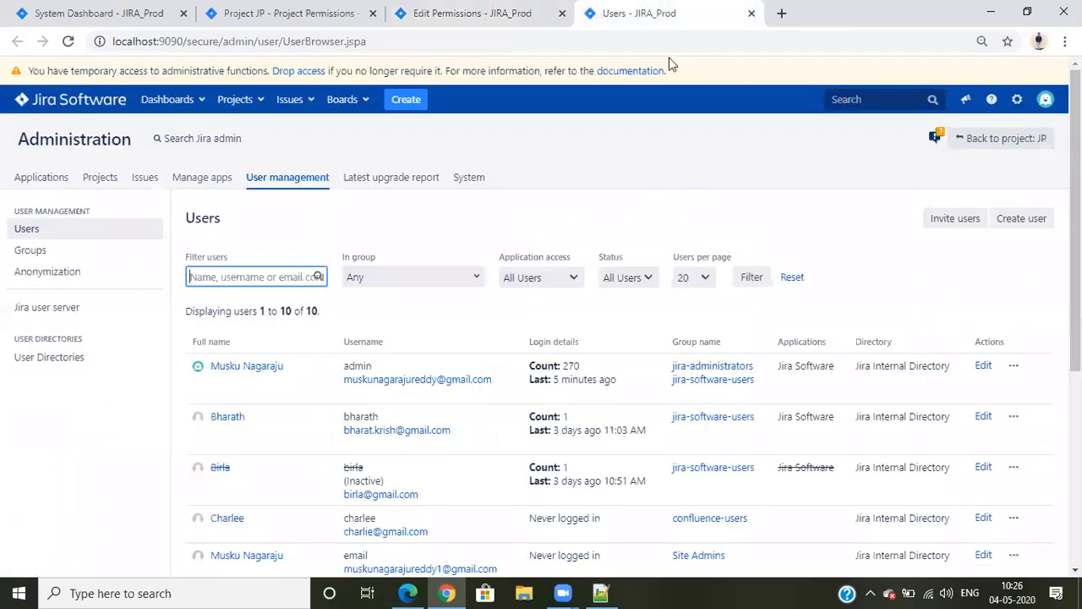
{"action": "left_click", "coordinate": [1017, 99]}
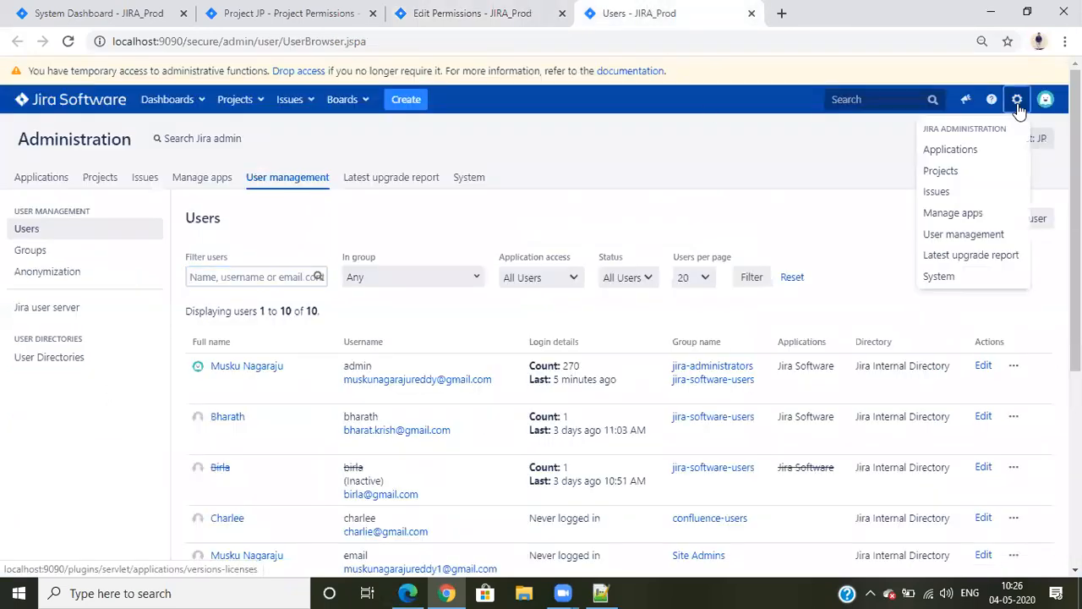
{"action": "left_click", "coordinate": [938, 276]}
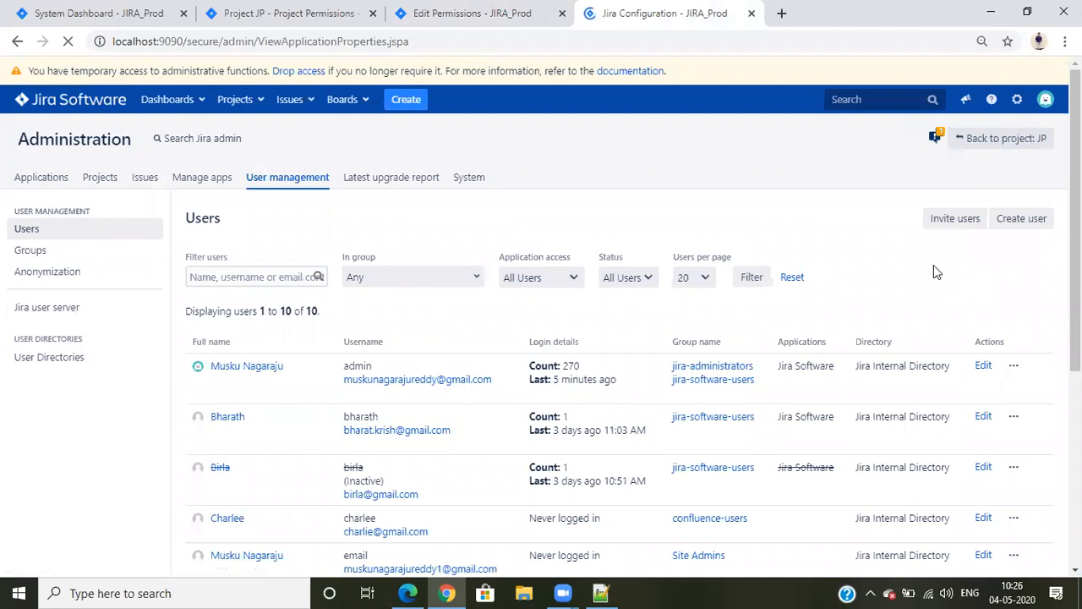
{"action": "scroll", "coordinate": [374, 301], "scroll_direction": "down", "scroll_amount": 2}
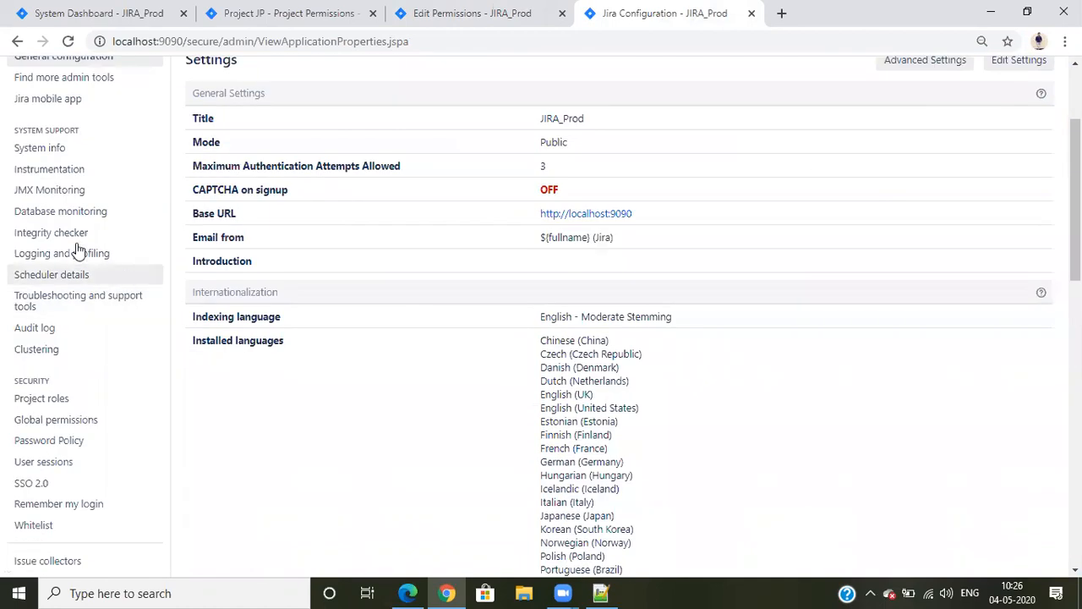
{"action": "scroll", "coordinate": [76, 278], "scroll_direction": "down", "scroll_amount": 2}
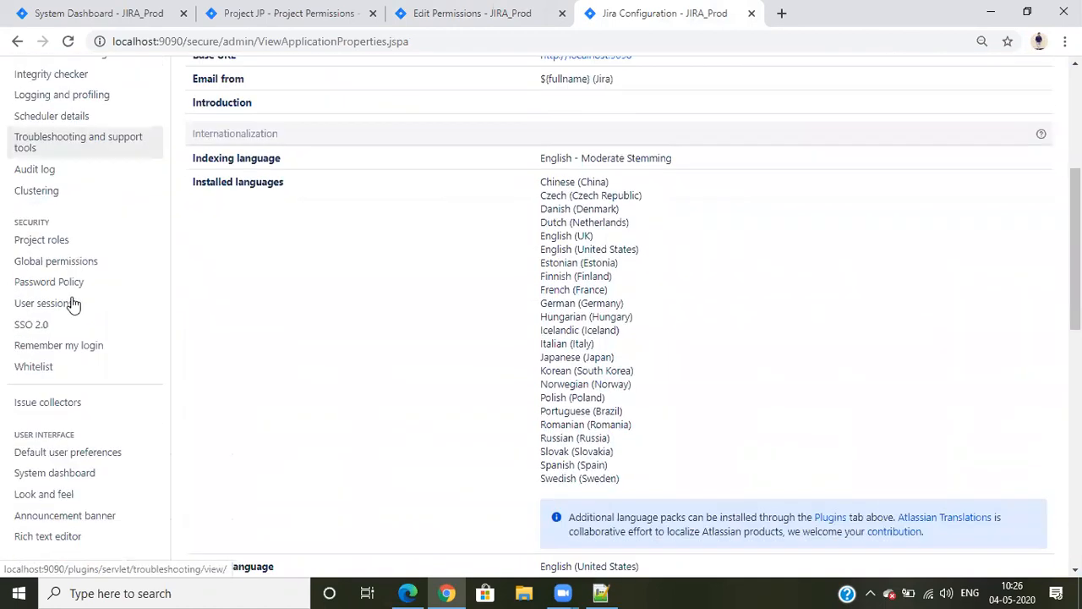
{"action": "left_click", "coordinate": [53, 244]}
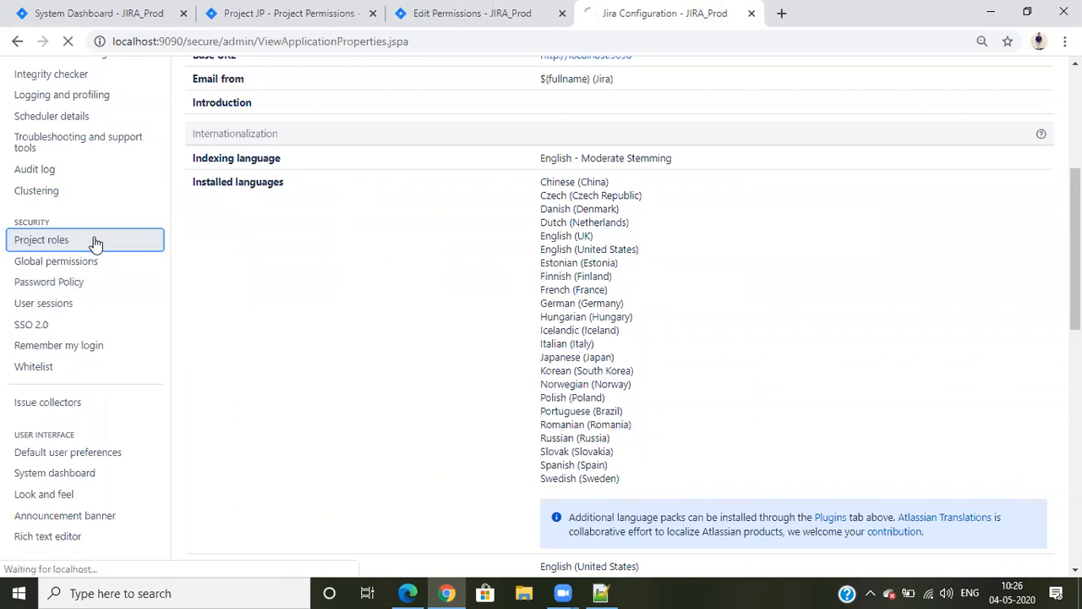
{"action": "scroll", "coordinate": [440, 334], "scroll_direction": "down", "scroll_amount": 1}
{"action": "scroll", "coordinate": [457, 342], "scroll_direction": "up", "scroll_amount": 1}
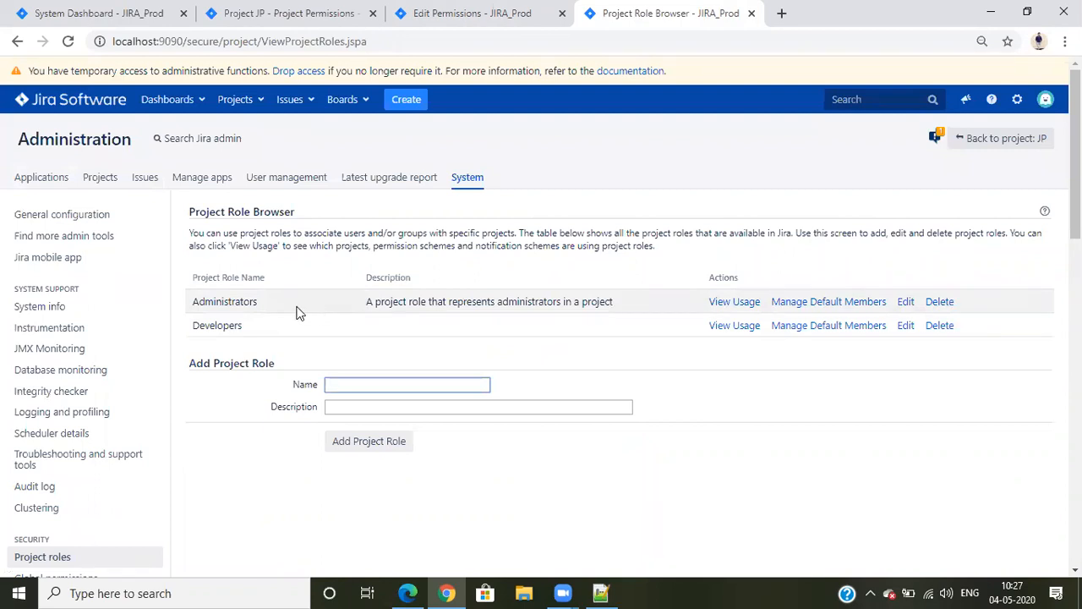
{"action": "left_click_drag", "start_coordinate": [193, 303], "coordinate": [175, 333]}
{"action": "left_click", "coordinate": [260, 333]}
{"action": "left_click", "coordinate": [198, 435]}
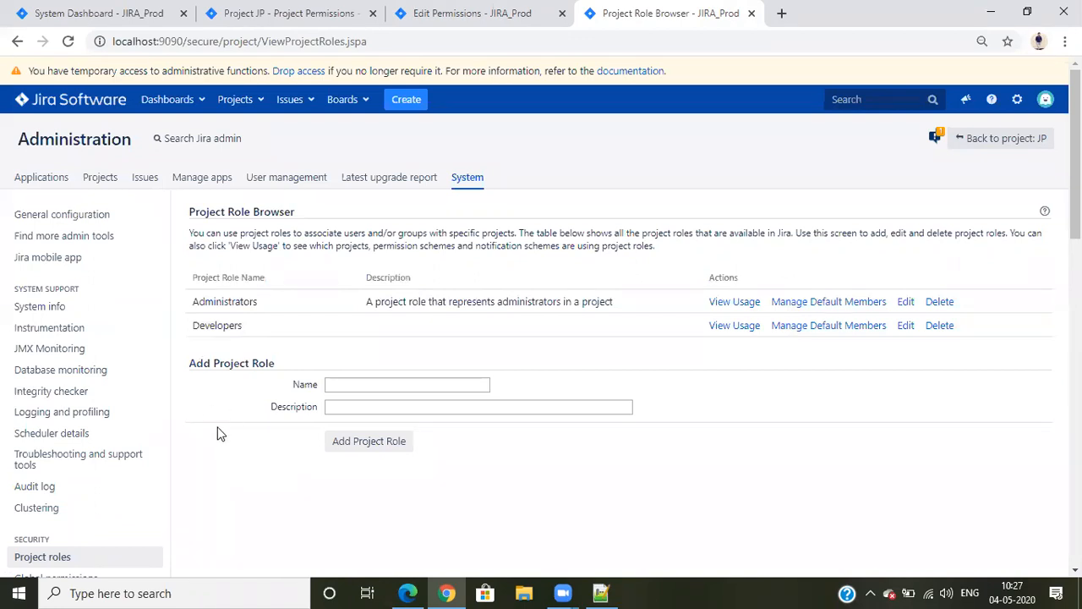
Add a project role named User with no description
{"action": "left_click", "coordinate": [340, 386]}
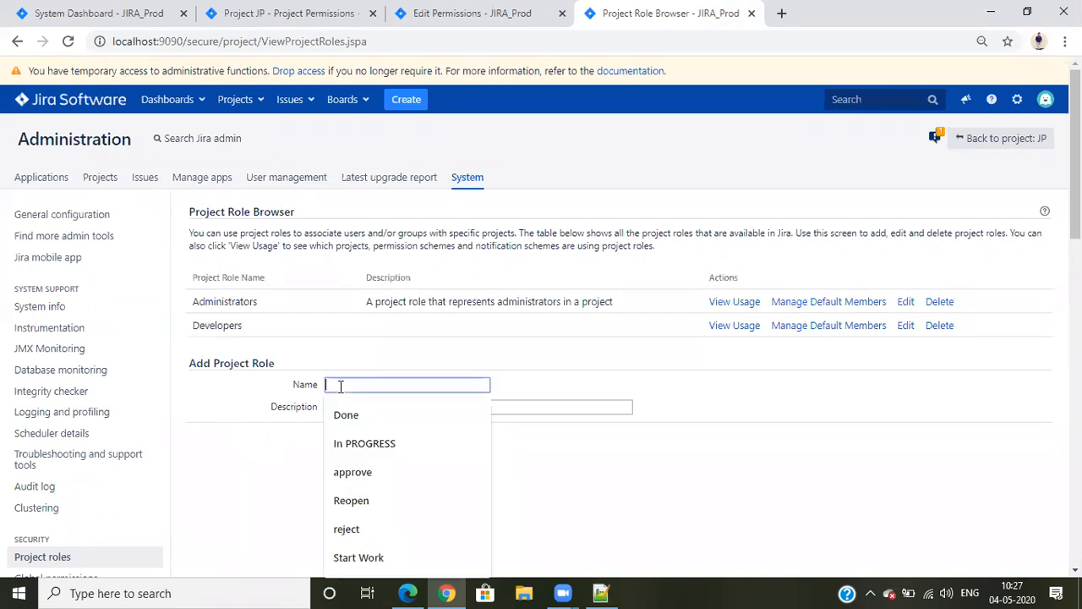
{"action": "type", "text": "User"}
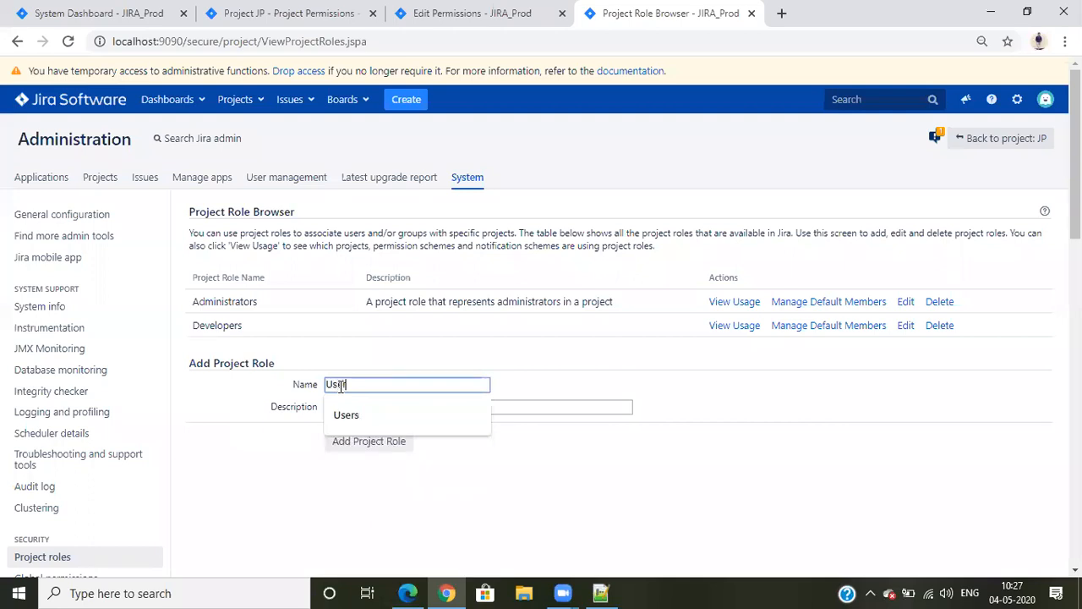
{"action": "left_click", "coordinate": [473, 499]}
{"action": "left_click", "coordinate": [338, 407]}
{"action": "left_click", "coordinate": [792, 467]}
{"action": "left_click", "coordinate": [362, 443]}
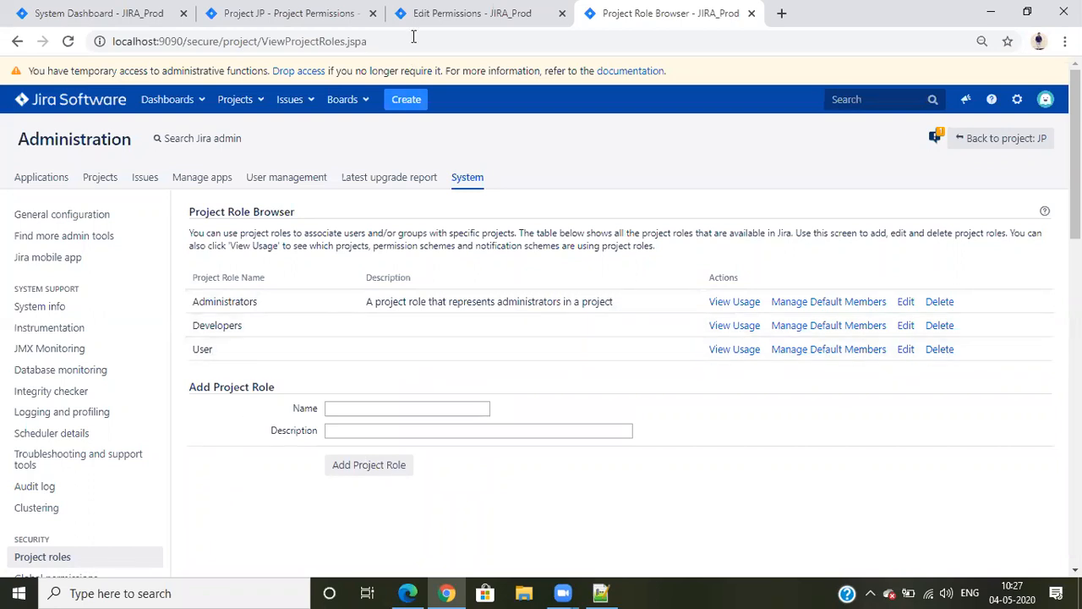
Grant the Browse Projects permission in the standard Permission Scheme to the User project role
{"action": "left_click", "coordinate": [440, 14]}
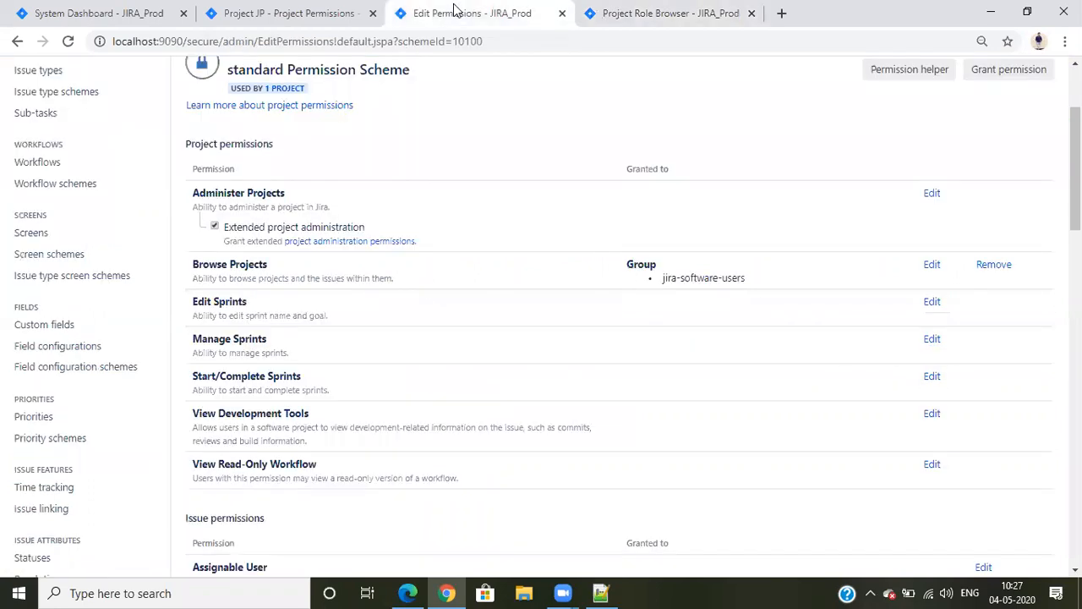
{"action": "left_click", "coordinate": [931, 266]}
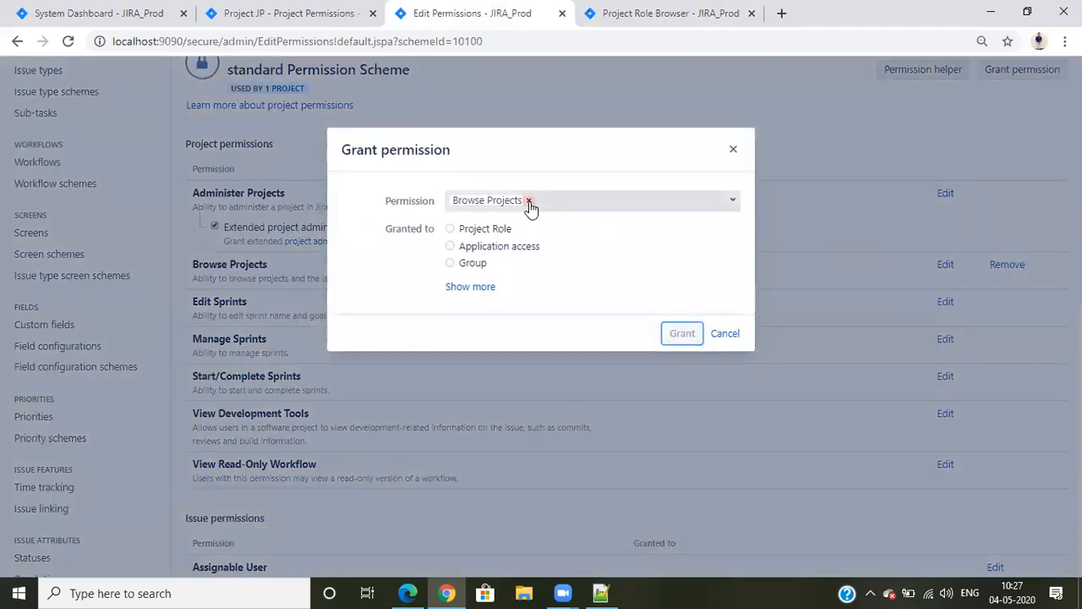
{"action": "left_click", "coordinate": [471, 286]}
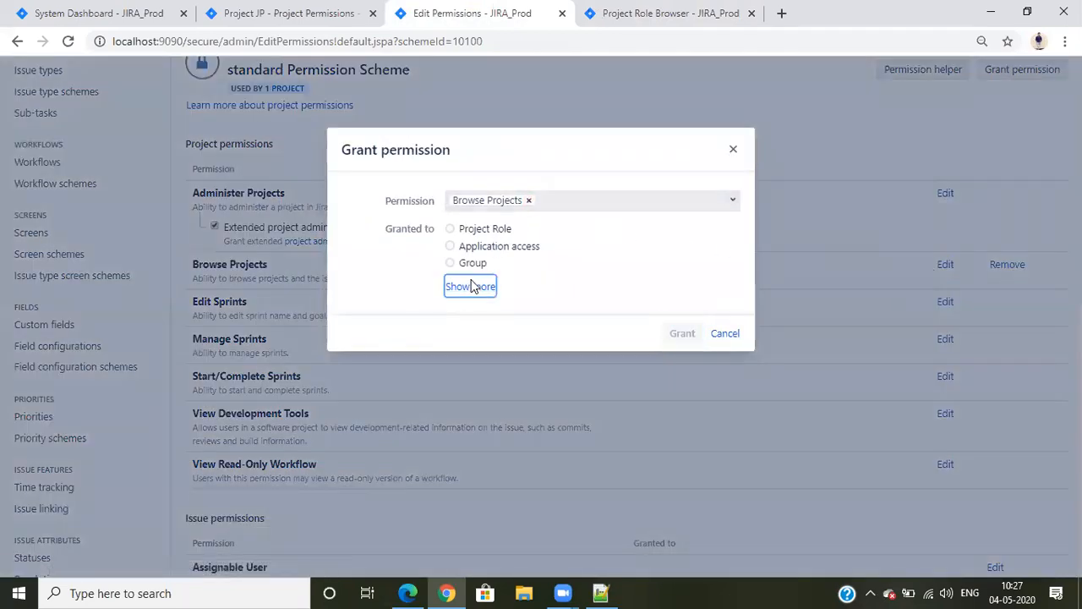
{"action": "left_click", "coordinate": [450, 229]}
{"action": "left_click", "coordinate": [548, 250]}
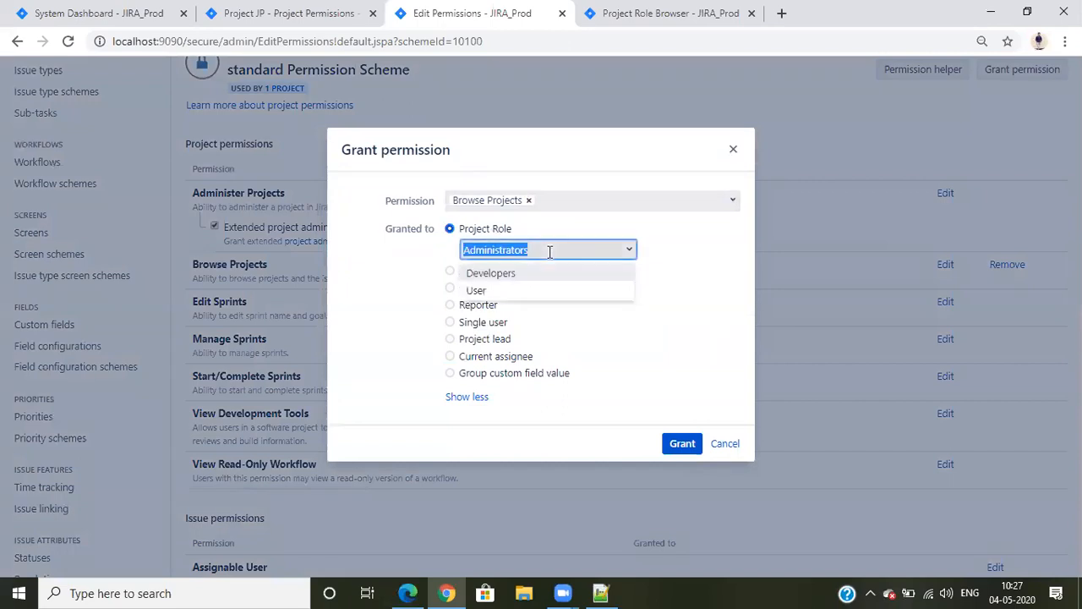
{"action": "left_click", "coordinate": [488, 290]}
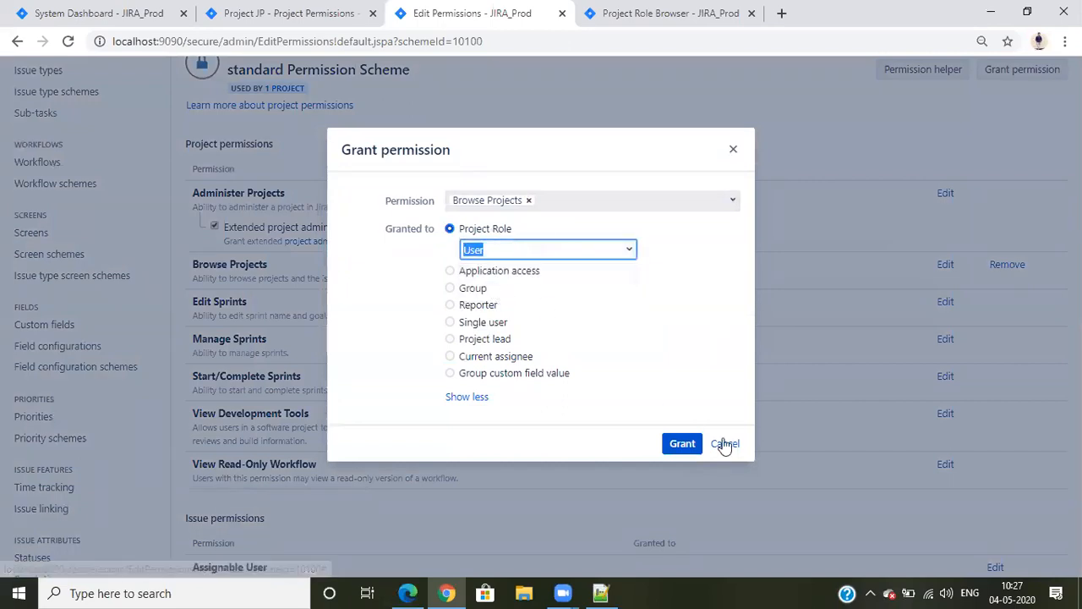
{"action": "left_click", "coordinate": [684, 444]}
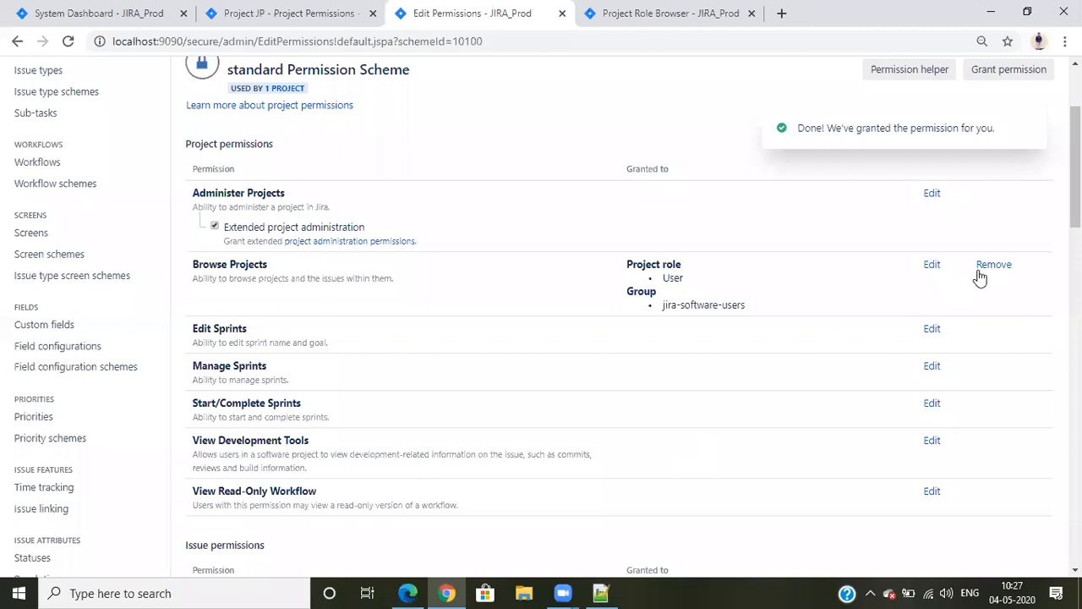
Remove the jira-software-users group from the Browse Projects permission
{"action": "left_click", "coordinate": [983, 267]}
{"action": "left_click", "coordinate": [449, 236]}
{"action": "left_click", "coordinate": [669, 322]}
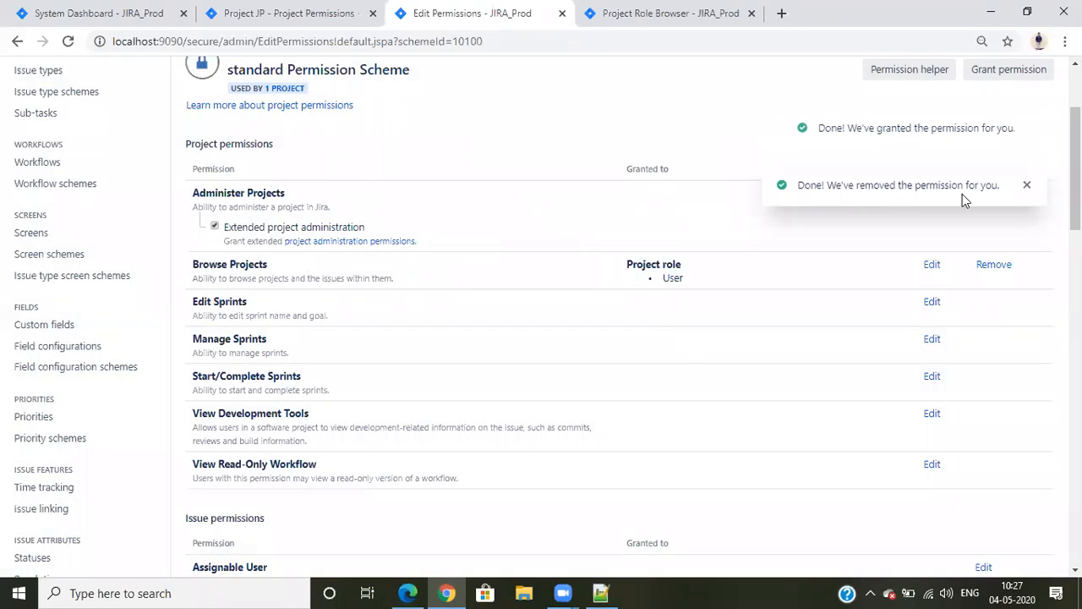
Grant the Administer Projects permission to the Administrators project role
{"action": "left_click", "coordinate": [930, 194]}
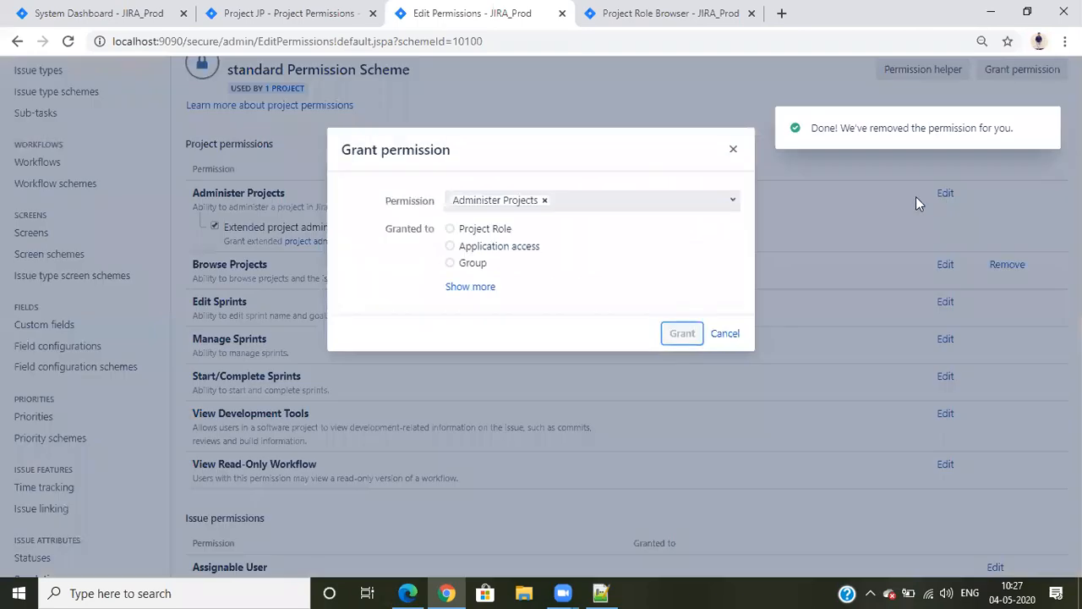
{"action": "left_click", "coordinate": [449, 229]}
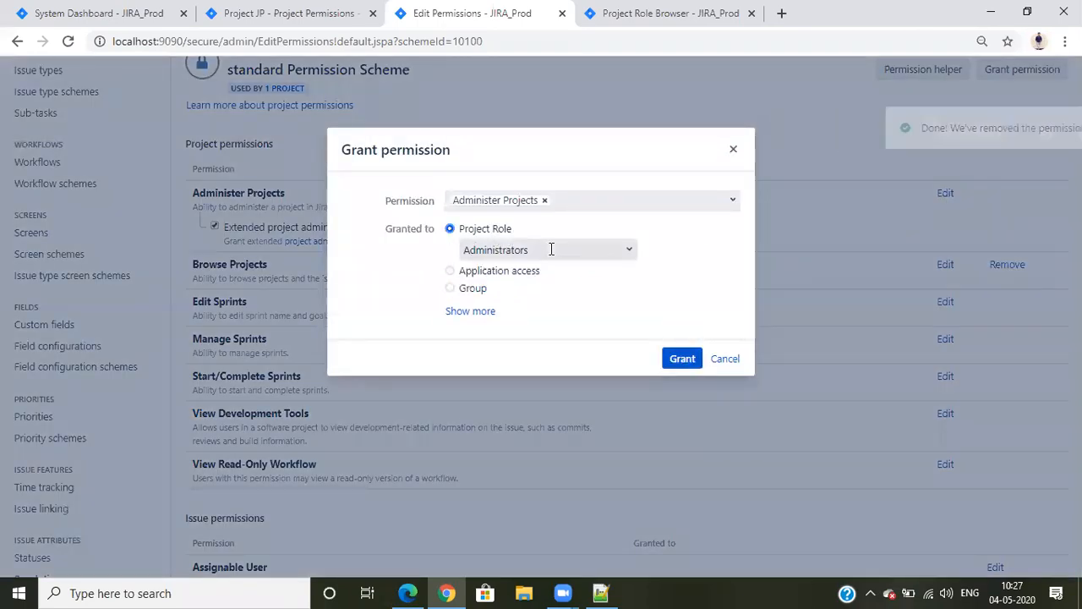
{"action": "left_click", "coordinate": [550, 248]}
{"action": "left_click", "coordinate": [686, 357]}
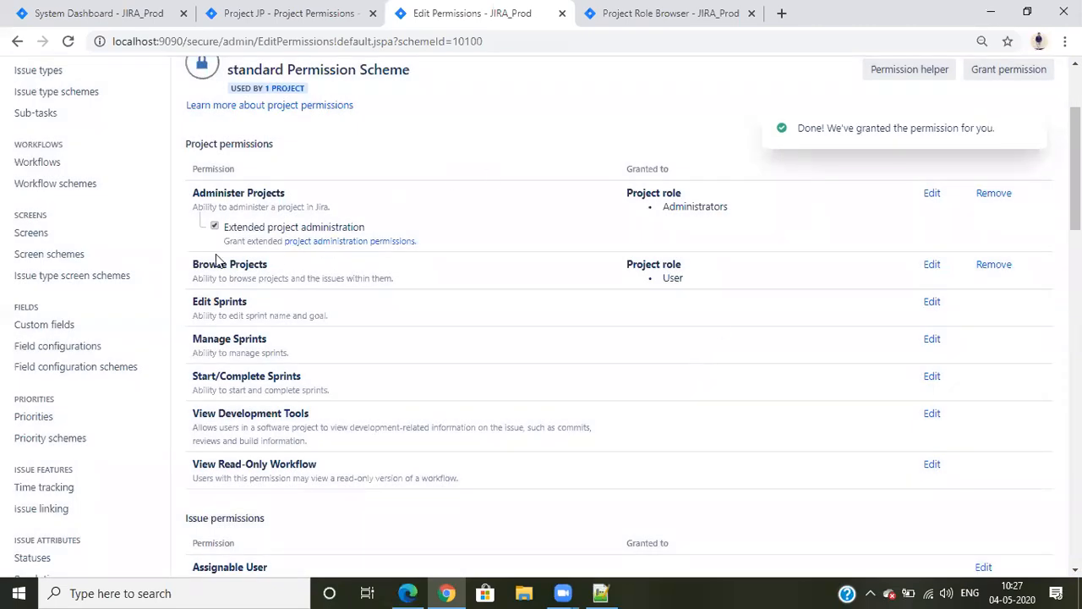
Highlight the Browse Projects permission and the User project role it is granted to
{"action": "left_click_drag", "start_coordinate": [195, 265], "coordinate": [473, 262]}
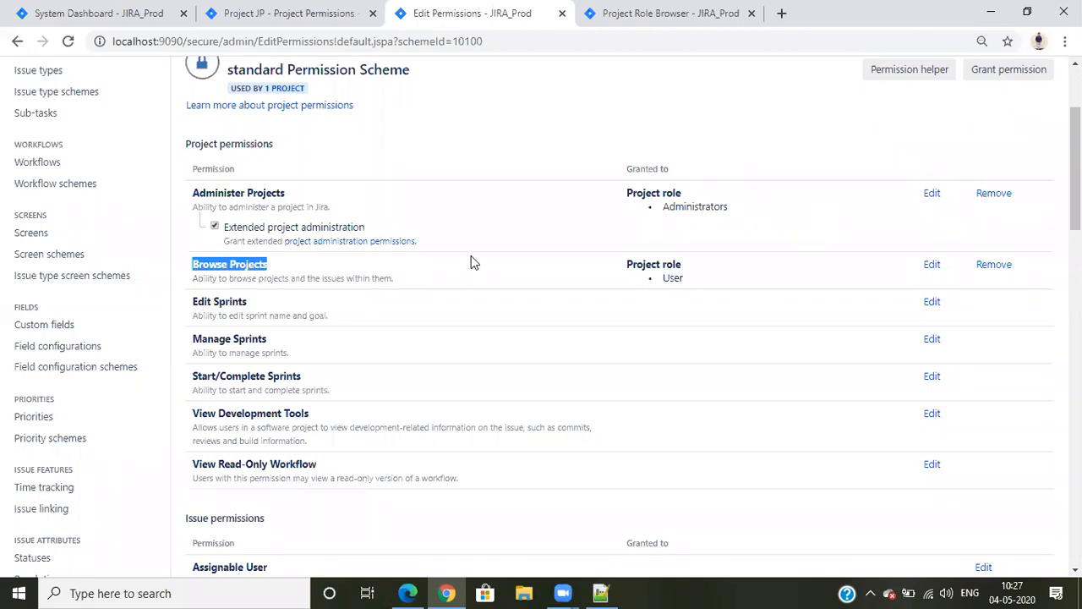
{"action": "left_click", "coordinate": [474, 262]}
{"action": "left_click_drag", "start_coordinate": [630, 267], "coordinate": [725, 276]}
{"action": "left_click", "coordinate": [583, 278]}
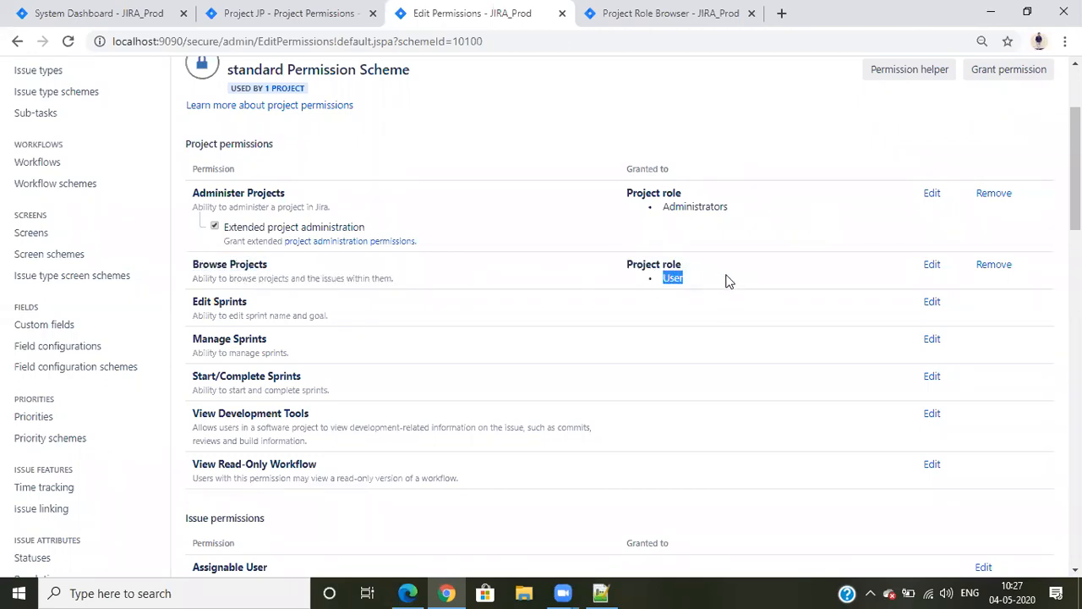
{"action": "left_click", "coordinate": [439, 504]}
Switch to Edge and reload the regular user's project list to check which projects are accessible
{"action": "left_click", "coordinate": [408, 593]}
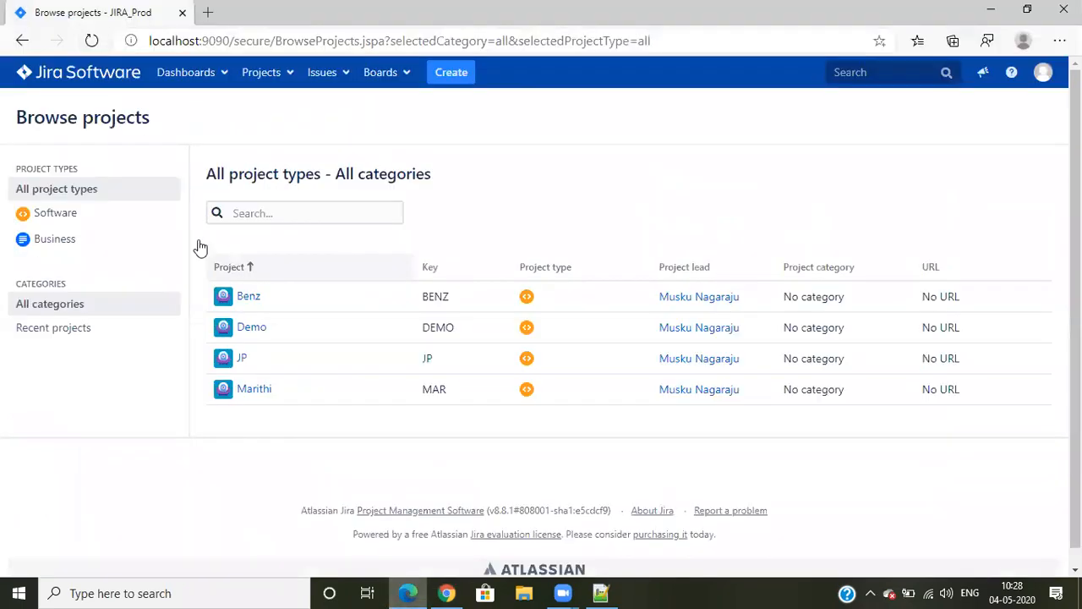
{"action": "left_click", "coordinate": [91, 40]}
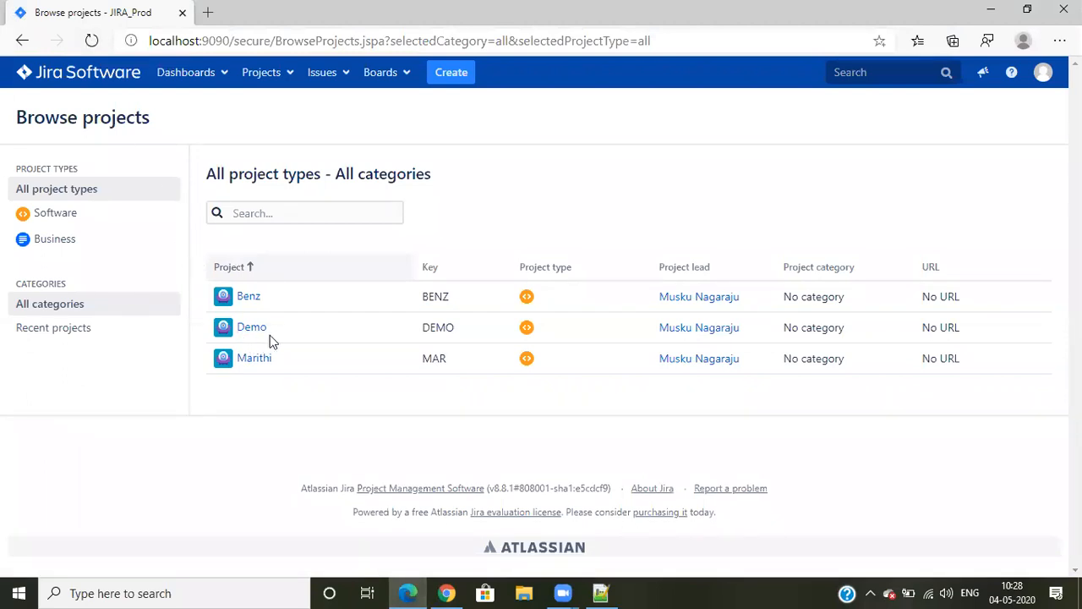
Switch to Chrome and open the project settings of the Marithi (MAR) project
{"action": "left_click", "coordinate": [446, 593]}
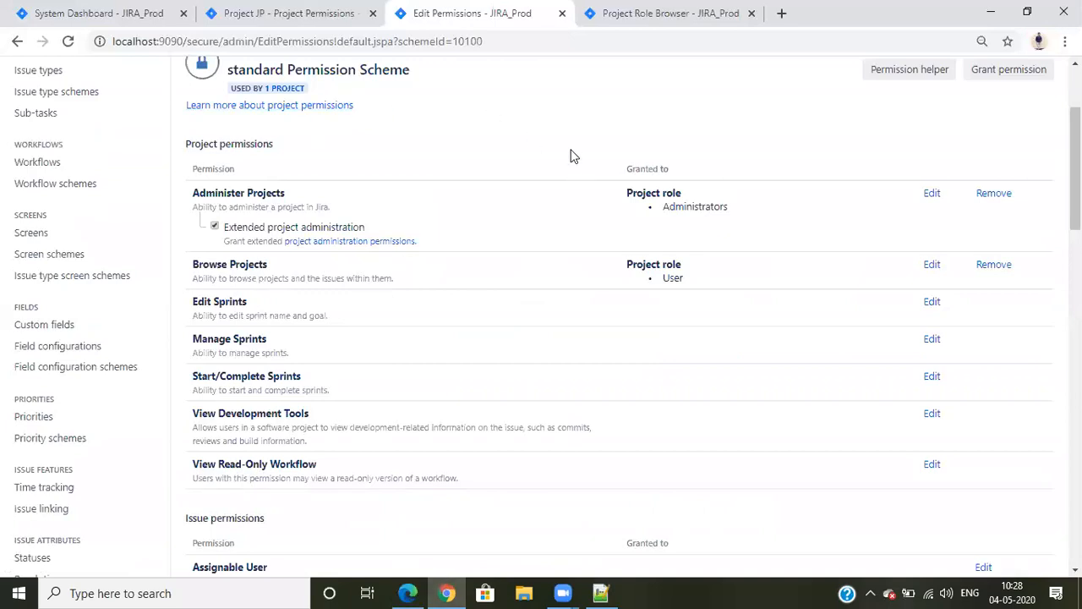
{"action": "left_click", "coordinate": [292, 13]}
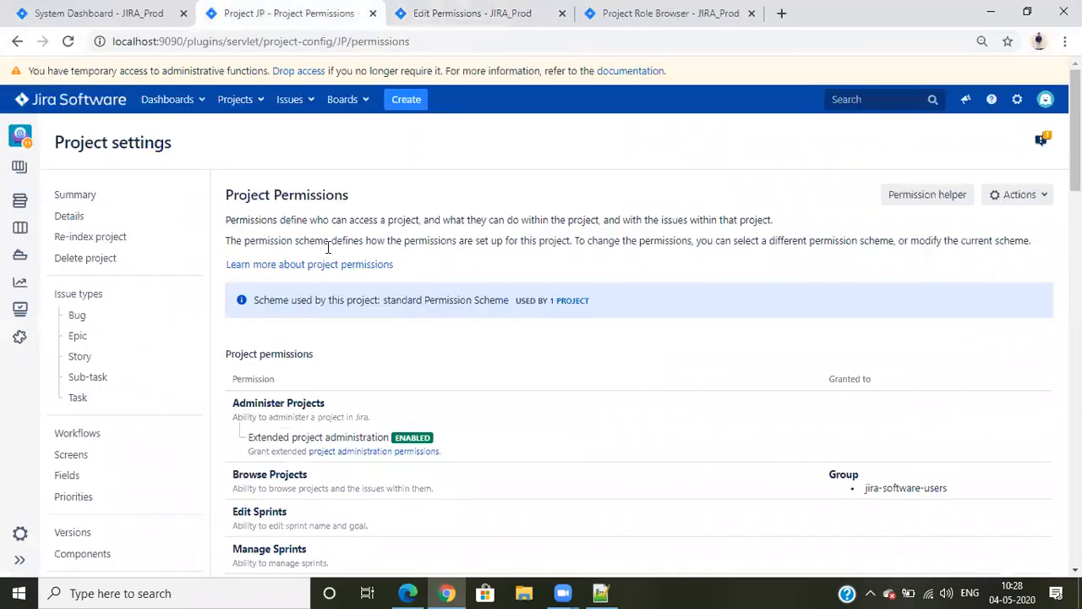
{"action": "left_click", "coordinate": [248, 102]}
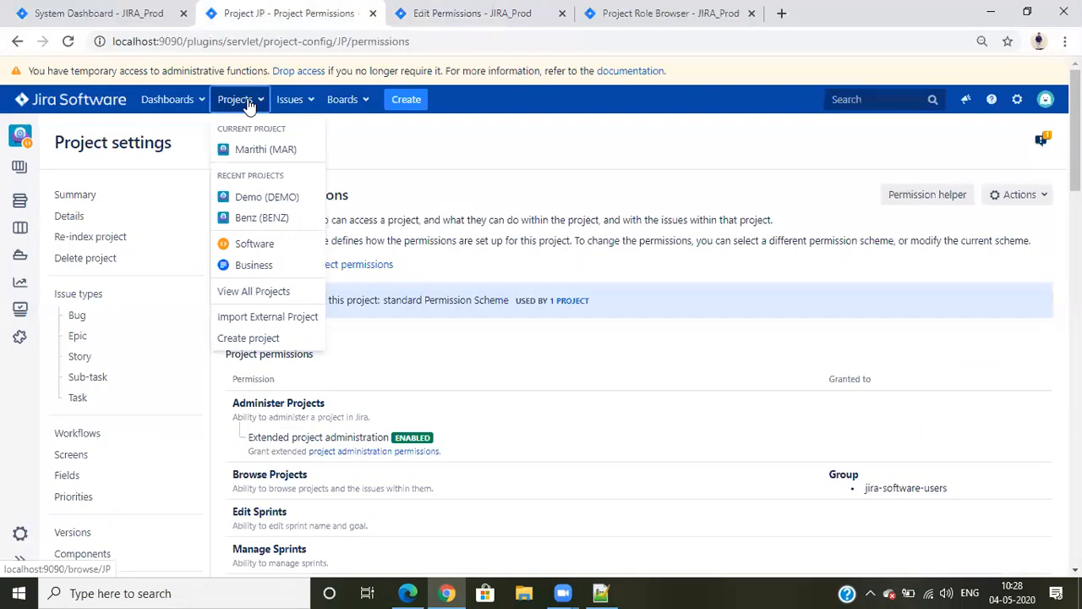
{"action": "left_click", "coordinate": [266, 149]}
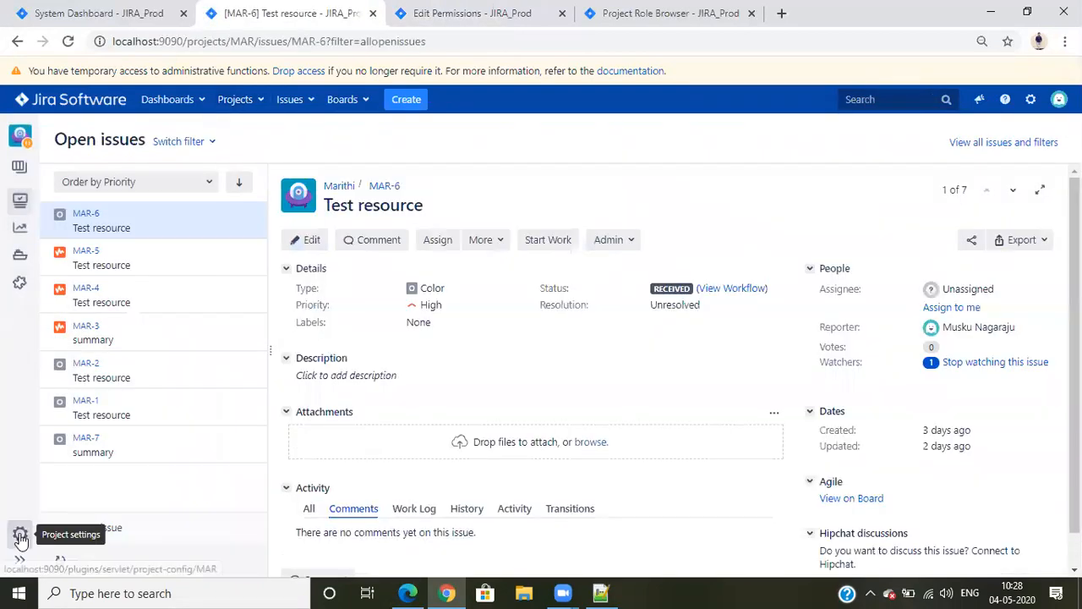
{"action": "left_click", "coordinate": [21, 533]}
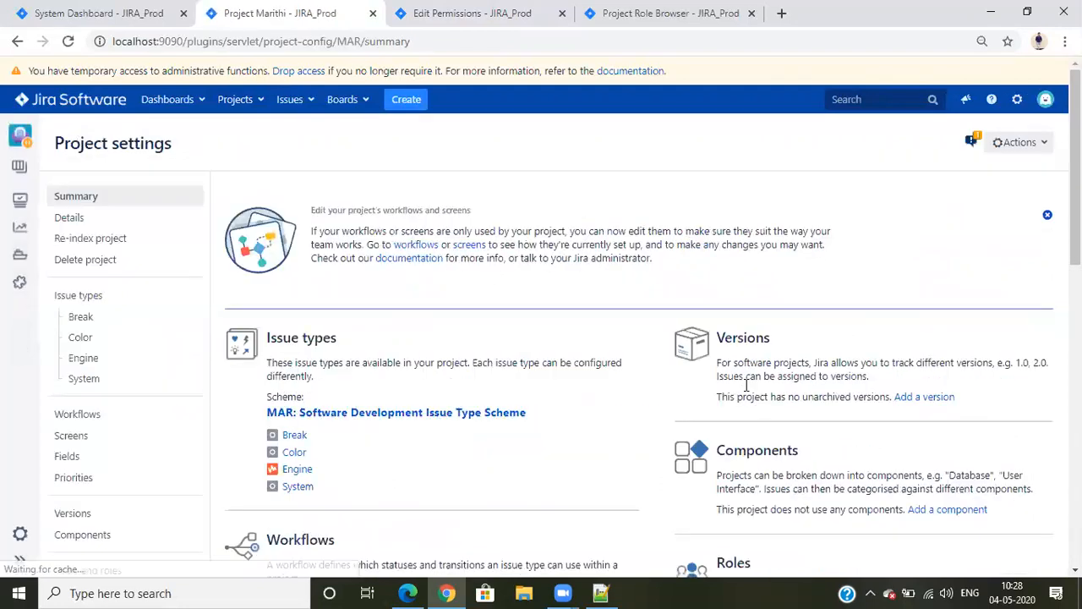
Associate the standard Permission Scheme with the Marithi project in place of its current permission scheme
{"action": "scroll", "coordinate": [845, 389], "scroll_direction": "down", "scroll_amount": 5}
{"action": "left_click", "coordinate": [865, 391]}
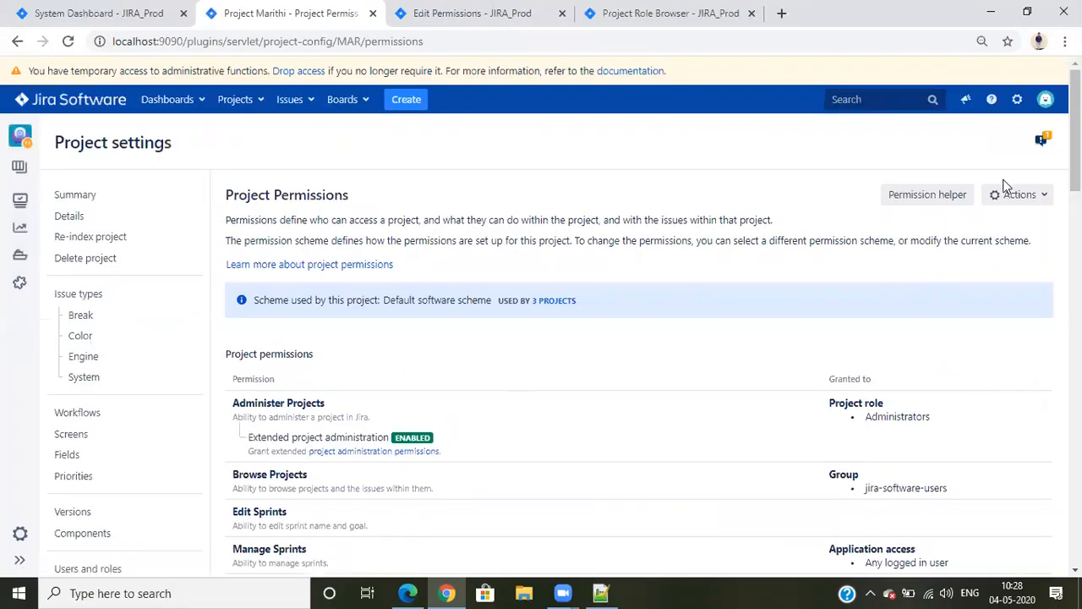
{"action": "left_click", "coordinate": [1017, 201]}
{"action": "left_click", "coordinate": [990, 241]}
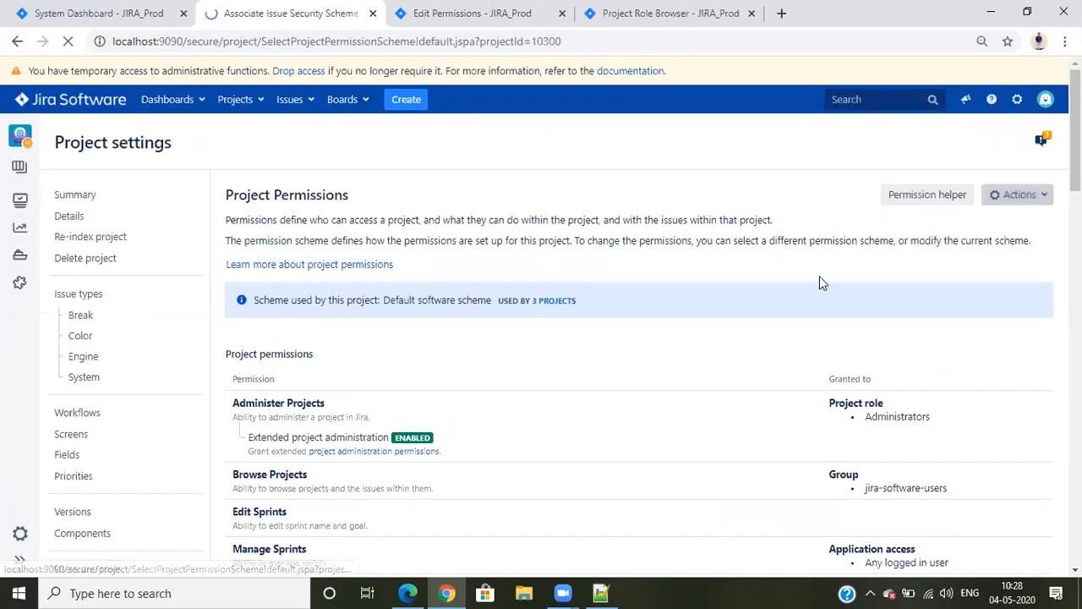
{"action": "left_click", "coordinate": [397, 256]}
{"action": "left_click", "coordinate": [380, 292]}
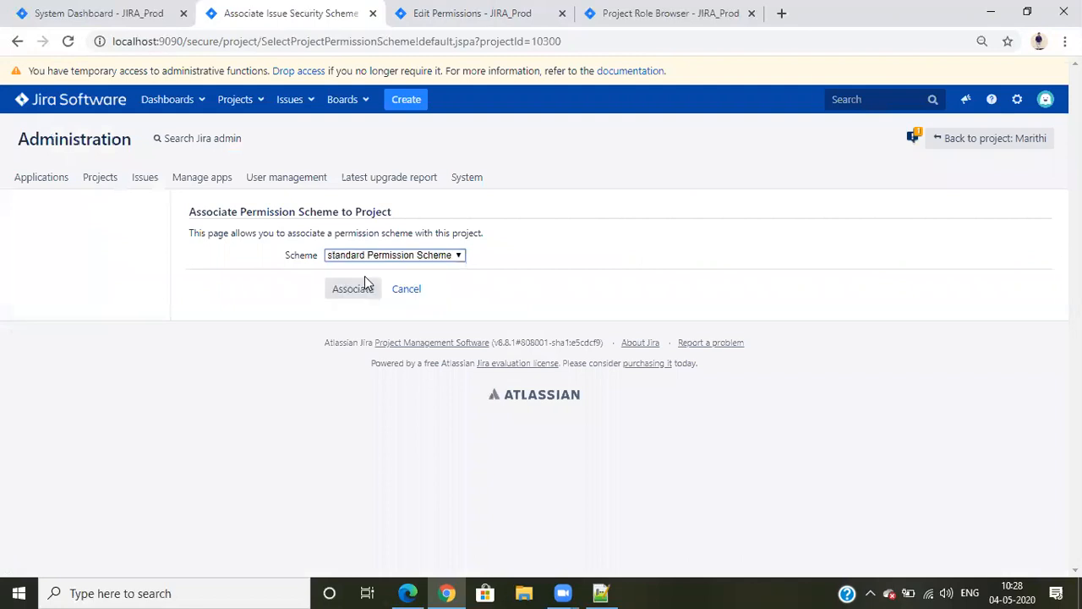
{"action": "left_click", "coordinate": [355, 290]}
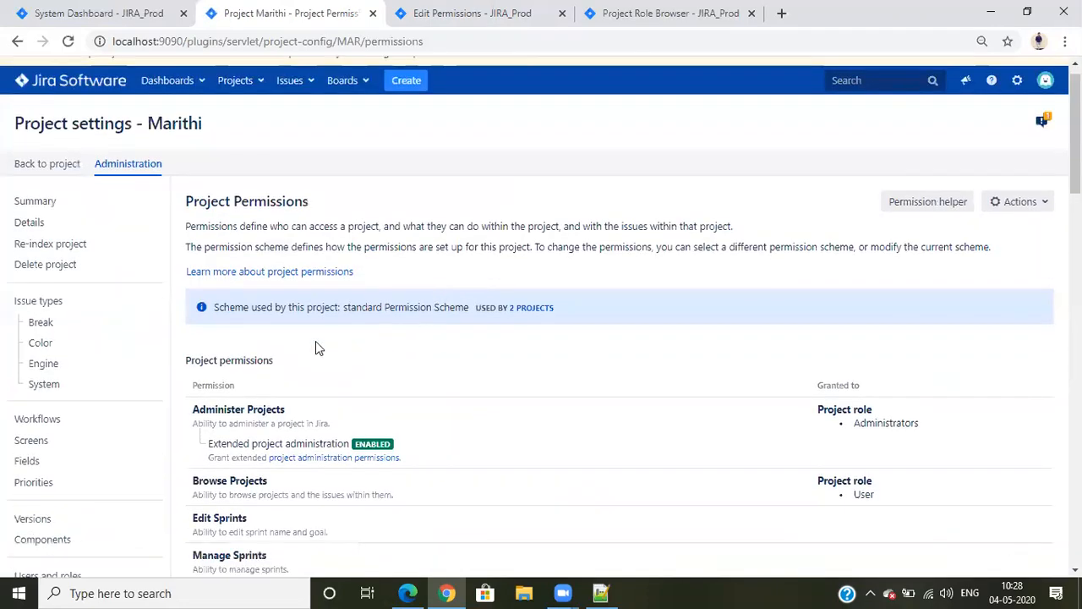
{"action": "scroll", "coordinate": [93, 406], "scroll_direction": "down", "scroll_amount": 6}
{"action": "scroll", "coordinate": [76, 394], "scroll_direction": "up", "scroll_amount": 6}
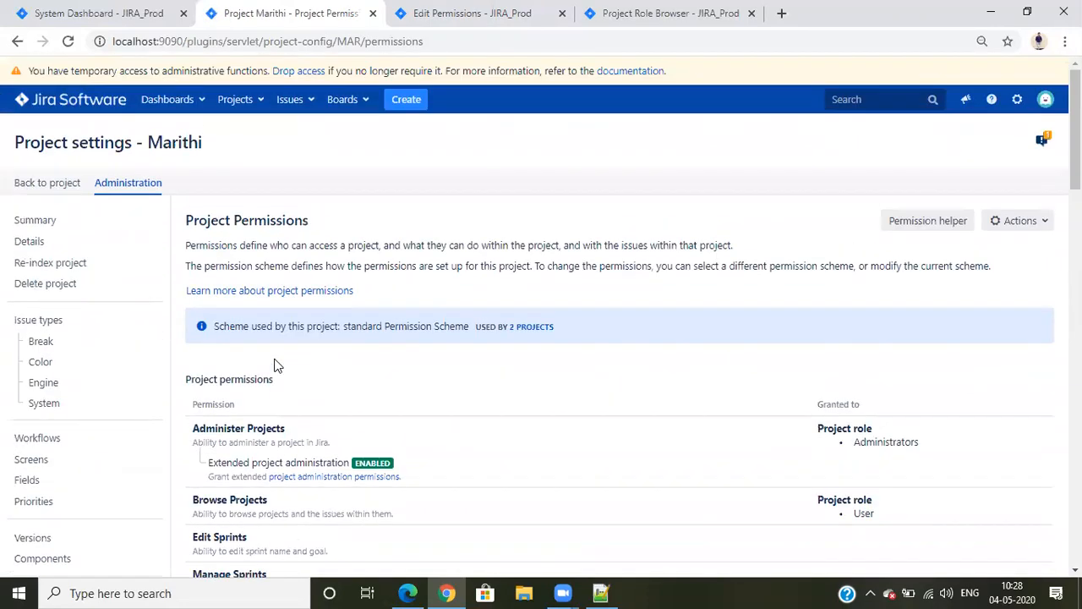
Open the project settings of the Benz (BENZ) project
{"action": "left_click", "coordinate": [237, 99]}
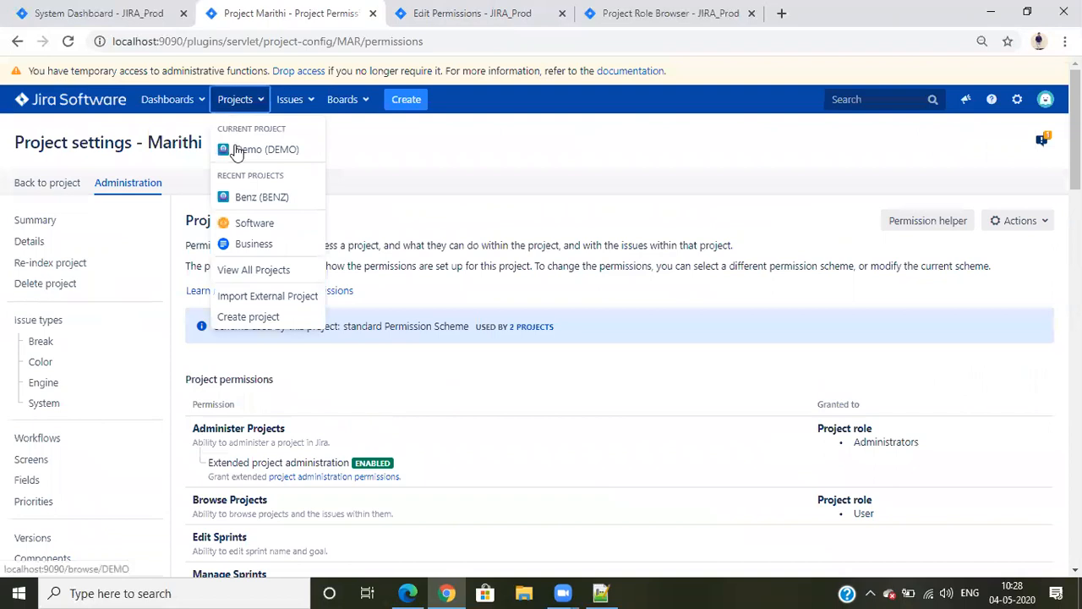
{"action": "left_click", "coordinate": [266, 196]}
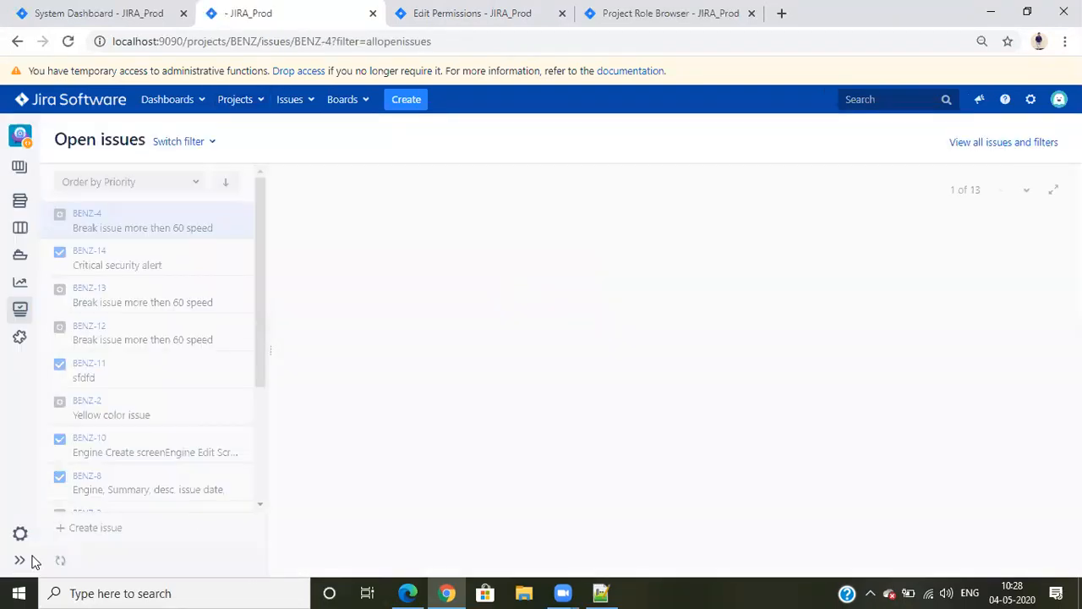
{"action": "left_click", "coordinate": [20, 535]}
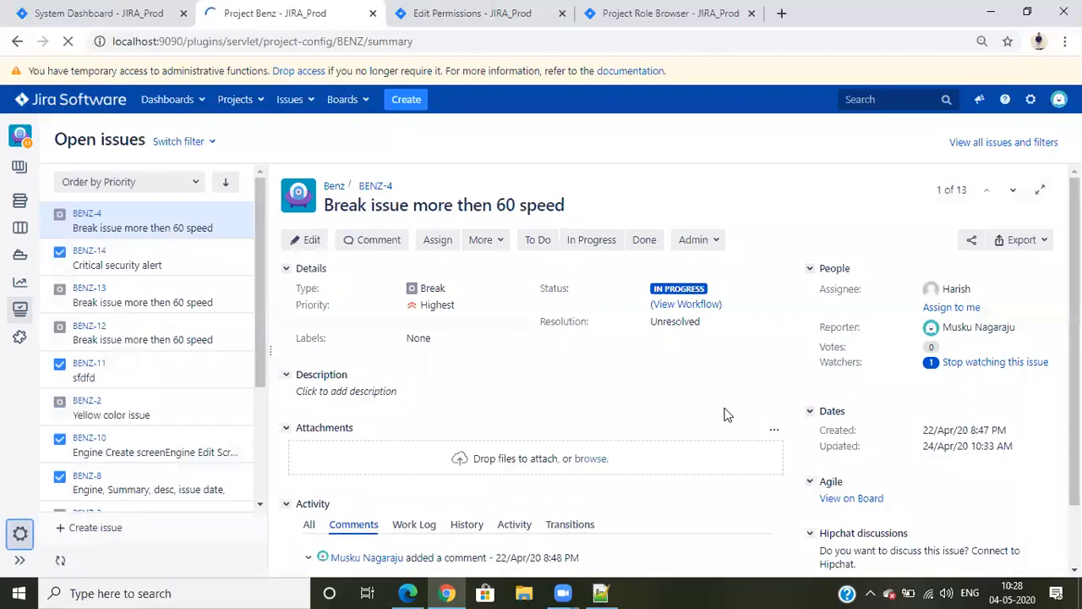
Switch the Benz project's permission scheme to the standard Permission Scheme
{"action": "scroll", "coordinate": [763, 387], "scroll_direction": "down", "scroll_amount": 5}
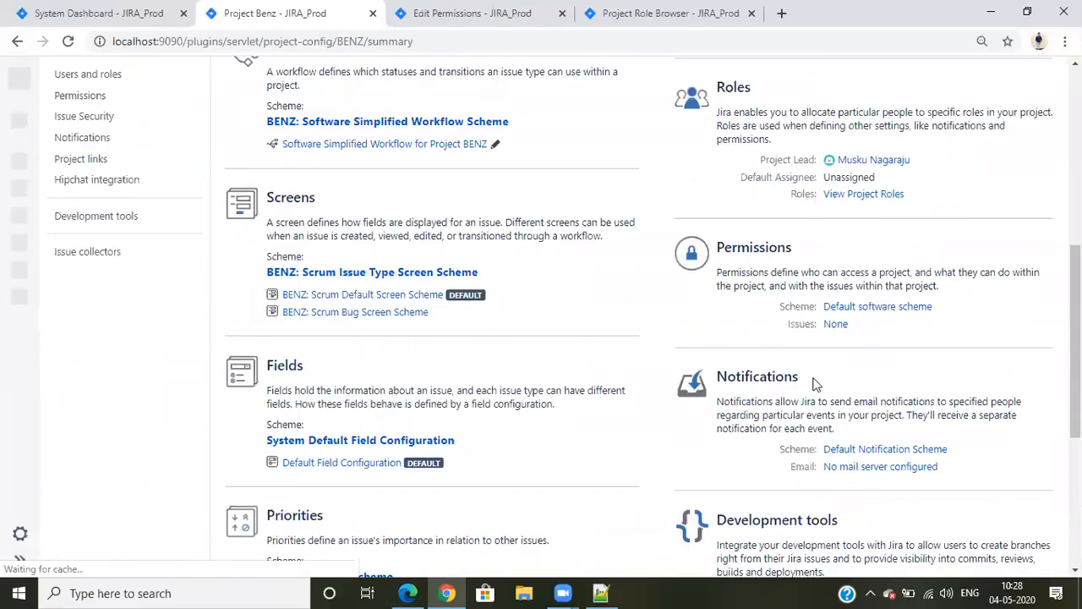
{"action": "left_click", "coordinate": [854, 307]}
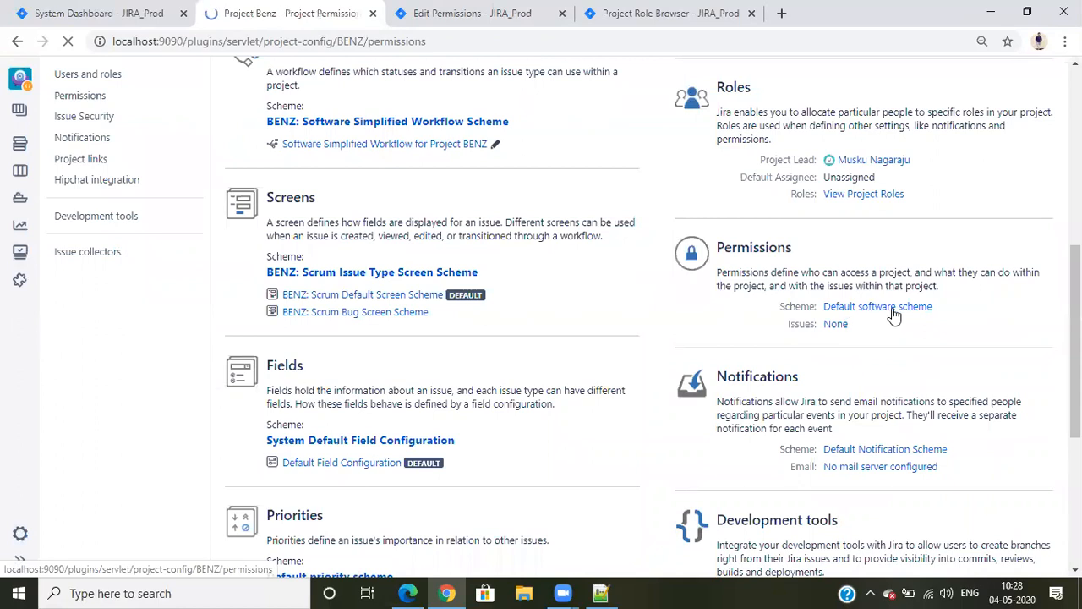
{"action": "left_click", "coordinate": [1017, 196]}
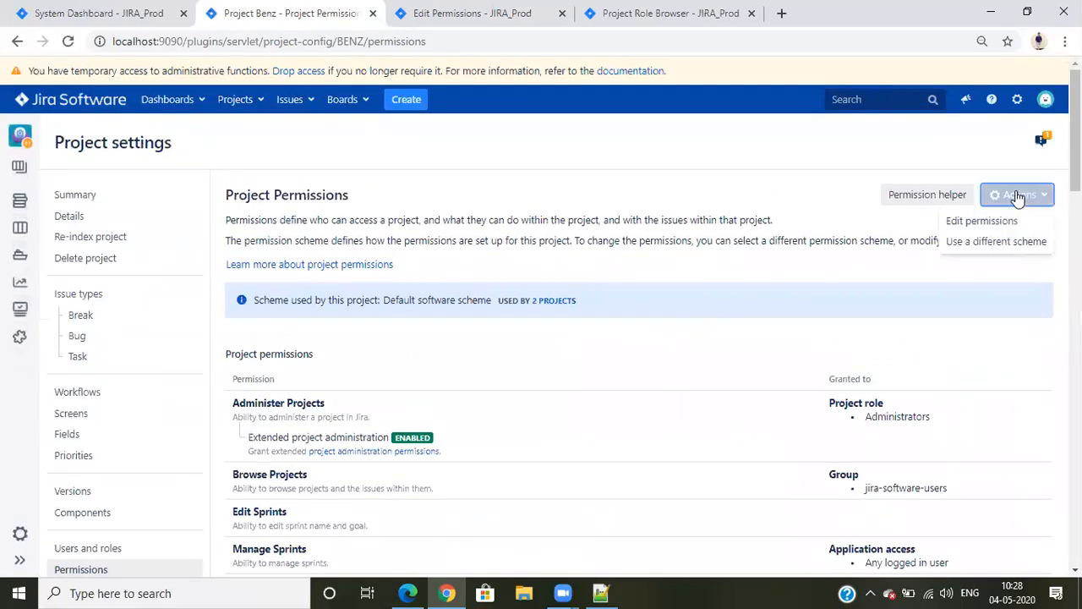
{"action": "left_click", "coordinate": [997, 242]}
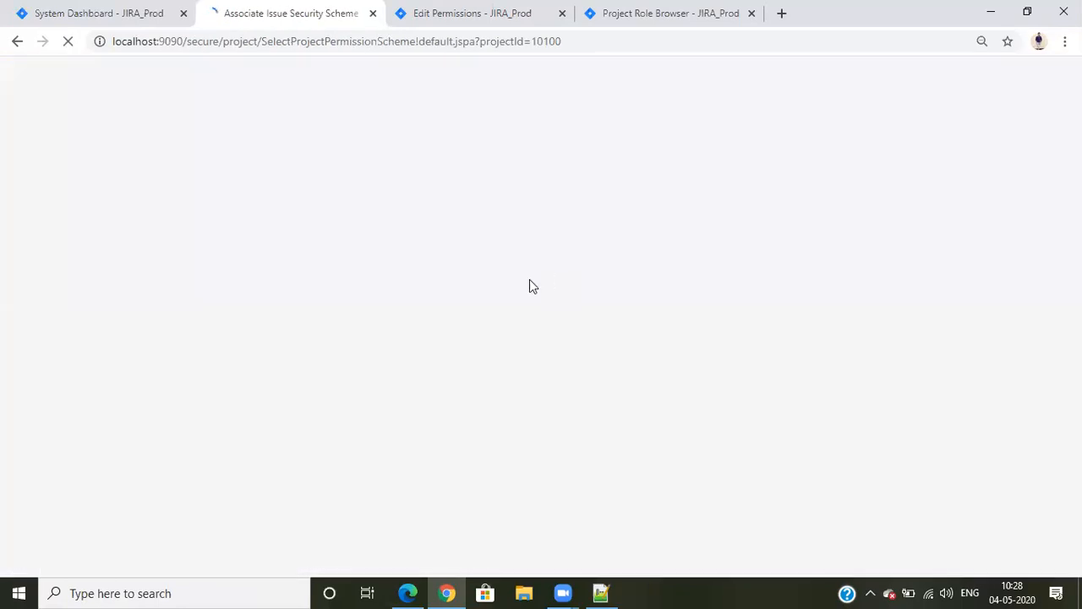
{"action": "left_click", "coordinate": [391, 253]}
{"action": "left_click", "coordinate": [380, 291]}
{"action": "left_click", "coordinate": [357, 289]}
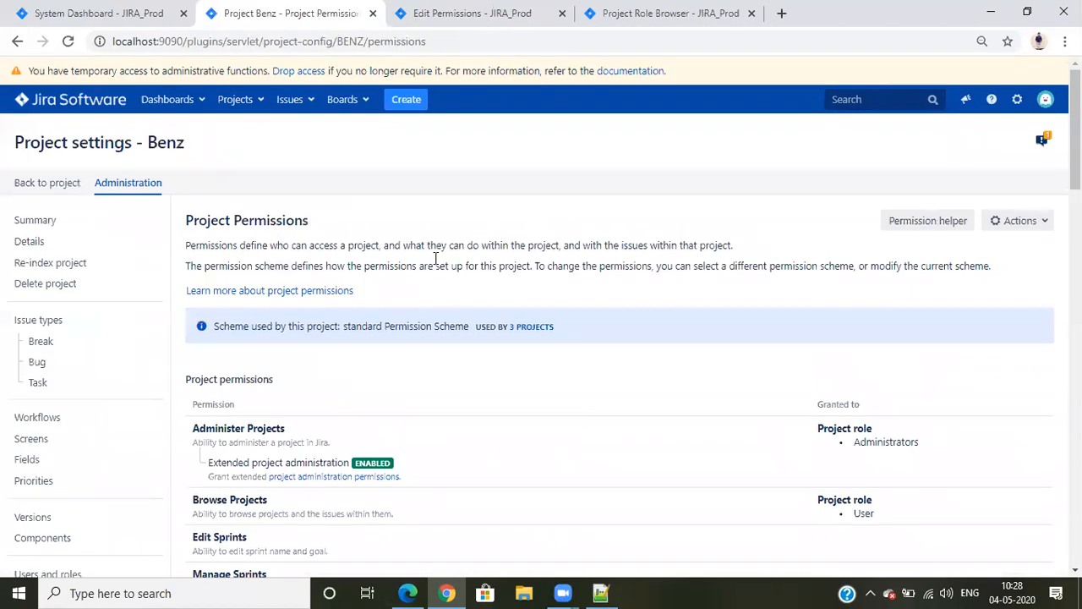
{"action": "scroll", "coordinate": [166, 394], "scroll_direction": "down", "scroll_amount": 5}
{"action": "scroll", "coordinate": [227, 154], "scroll_direction": "up", "scroll_amount": 5}
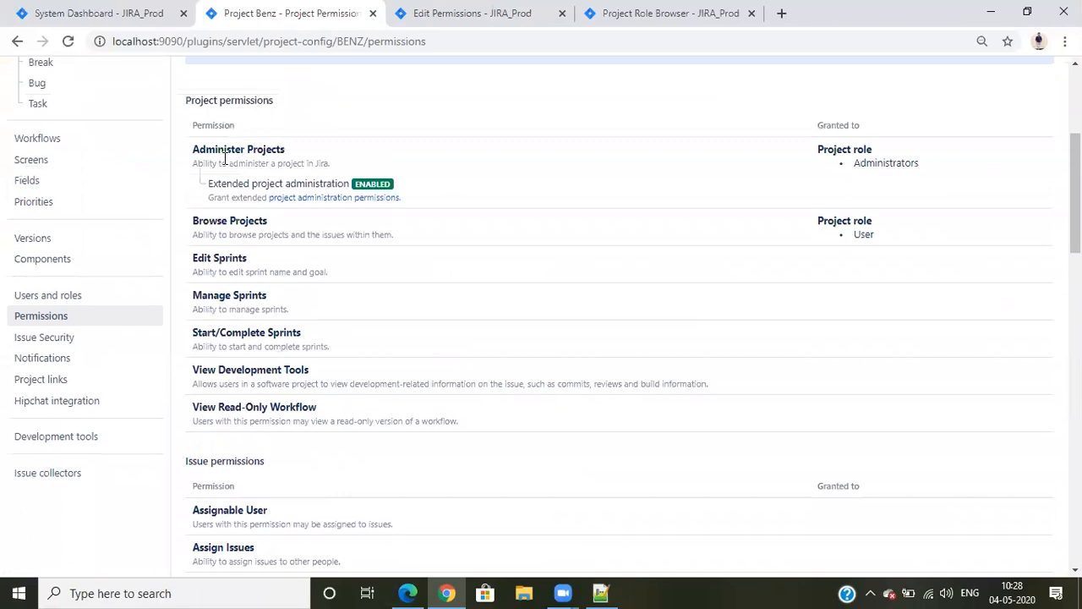
Open the project settings of the Demo (DEMO) project
{"action": "left_click", "coordinate": [246, 110]}
{"action": "left_click", "coordinate": [252, 148]}
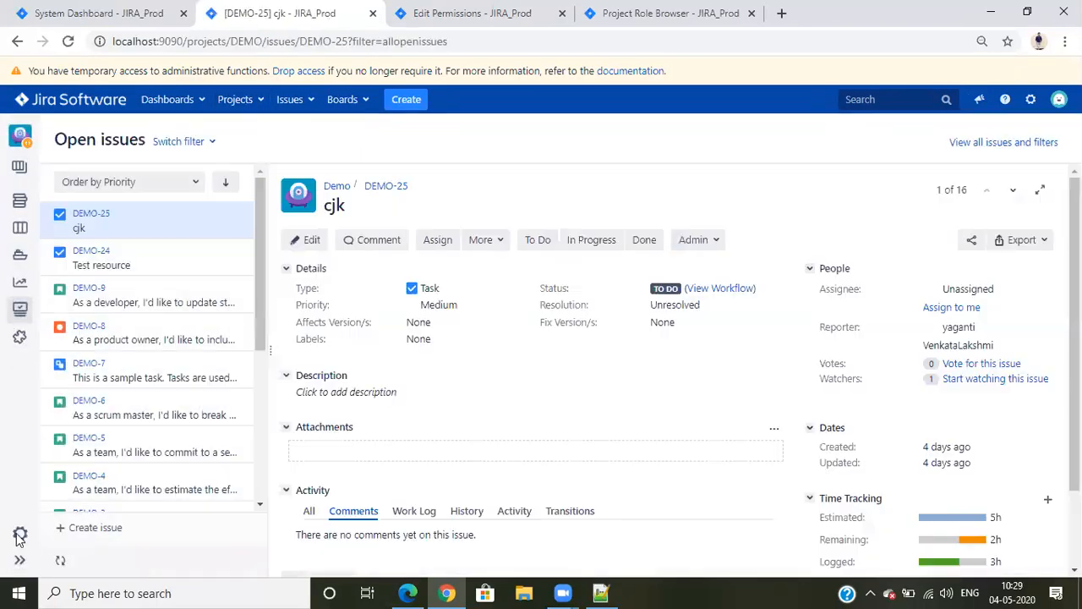
{"action": "left_click", "coordinate": [18, 535]}
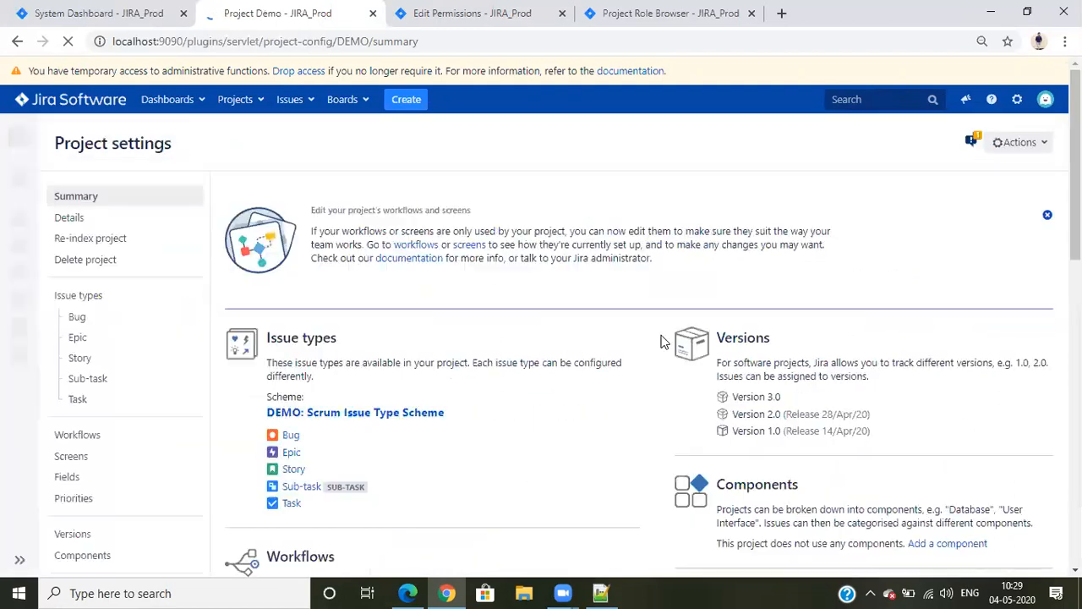
Assign the standard Permission Scheme to the Demo project from its project permissions
{"action": "scroll", "coordinate": [674, 338], "scroll_direction": "down", "scroll_amount": 3}
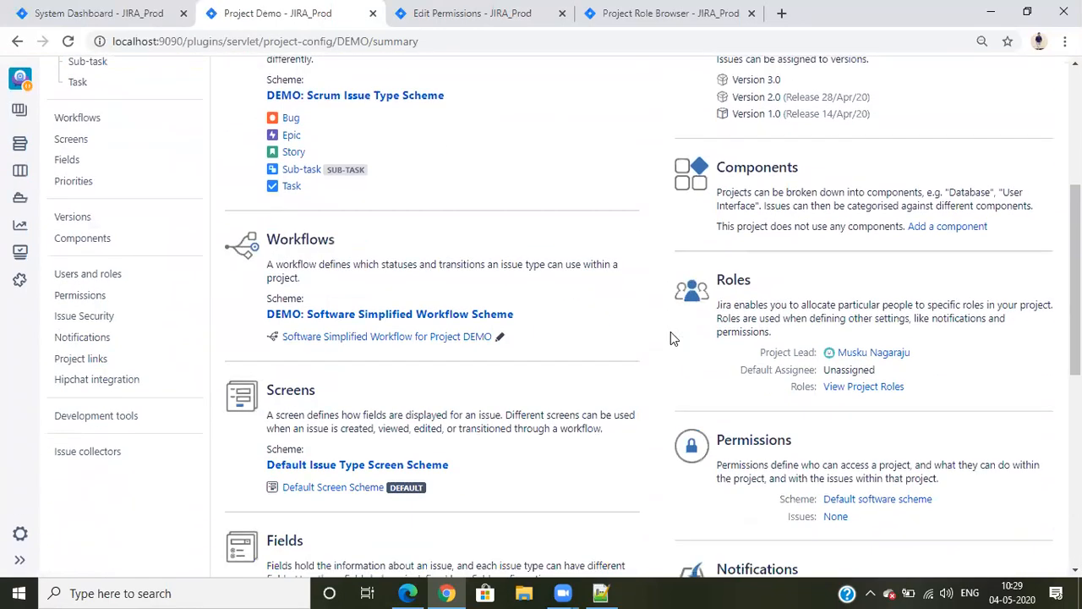
{"action": "scroll", "coordinate": [837, 284], "scroll_direction": "down", "scroll_amount": 3}
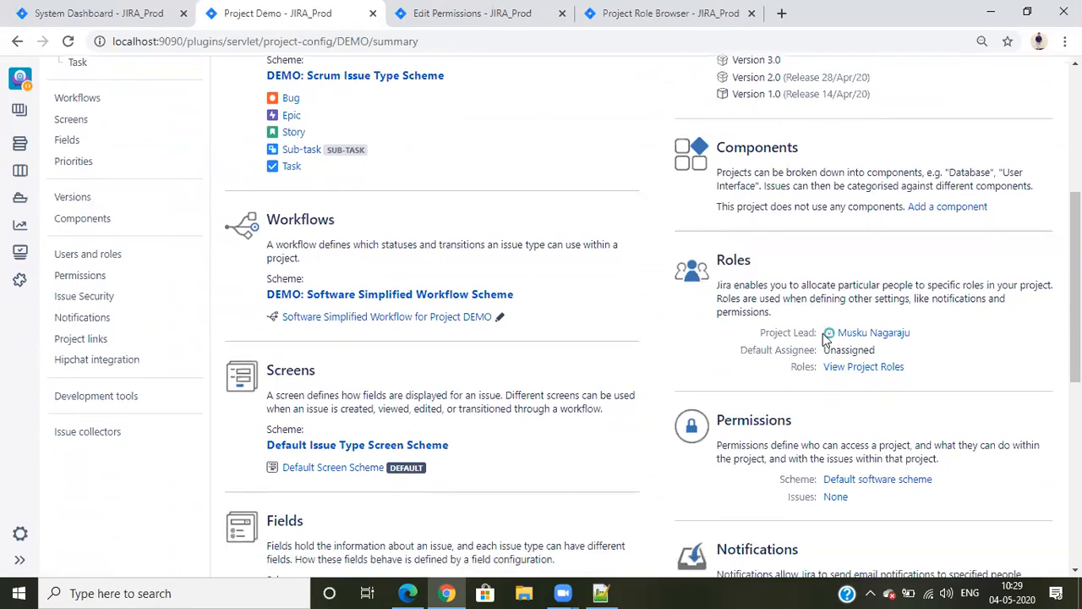
{"action": "left_click", "coordinate": [899, 267]}
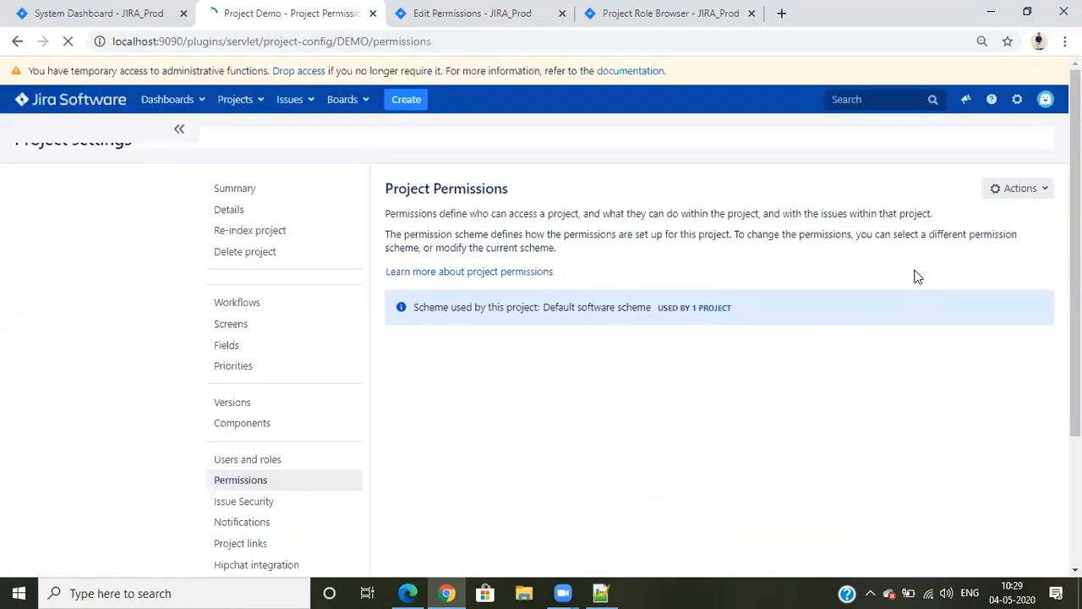
{"action": "left_click", "coordinate": [1014, 196]}
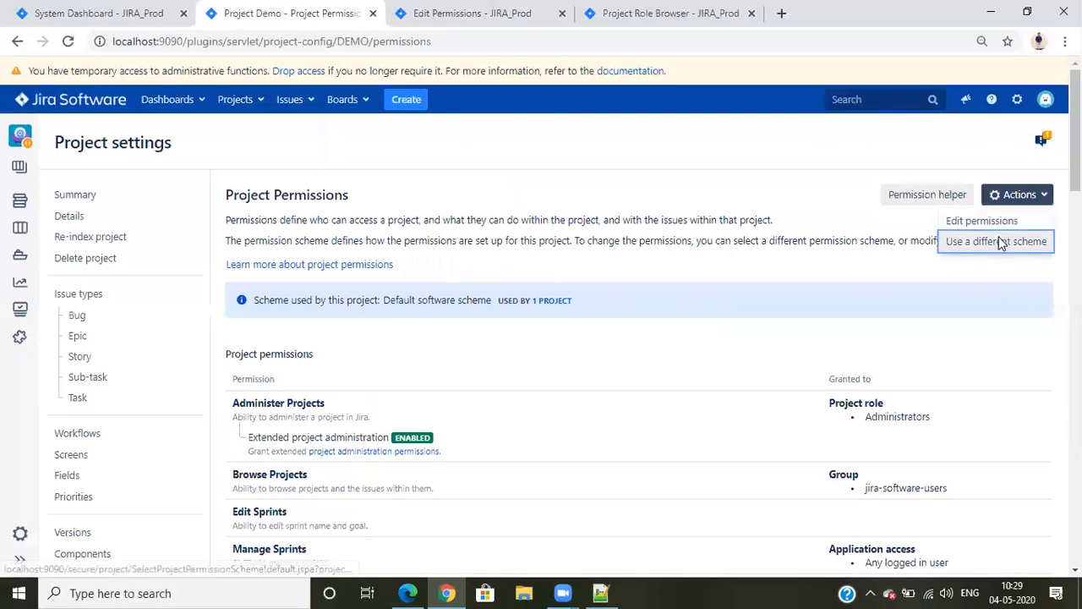
{"action": "left_click", "coordinate": [999, 242]}
{"action": "left_click", "coordinate": [434, 256]}
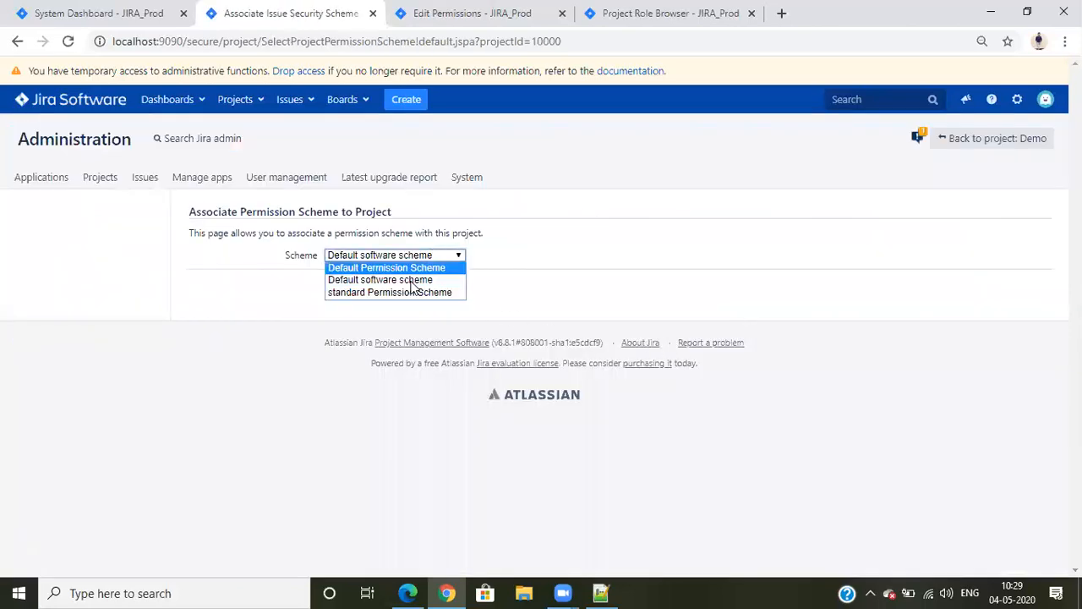
{"action": "left_click", "coordinate": [379, 294]}
{"action": "left_click", "coordinate": [360, 289]}
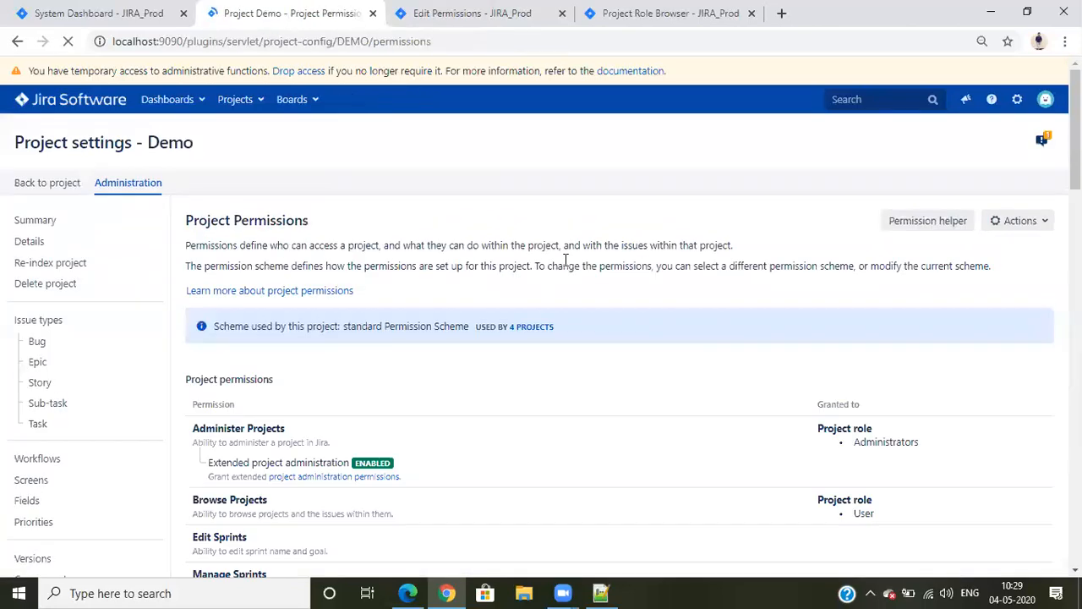
Return to the system dashboard, and highlight Browse Projects and its User role in the standard Permission Scheme
{"action": "left_click", "coordinate": [86, 104]}
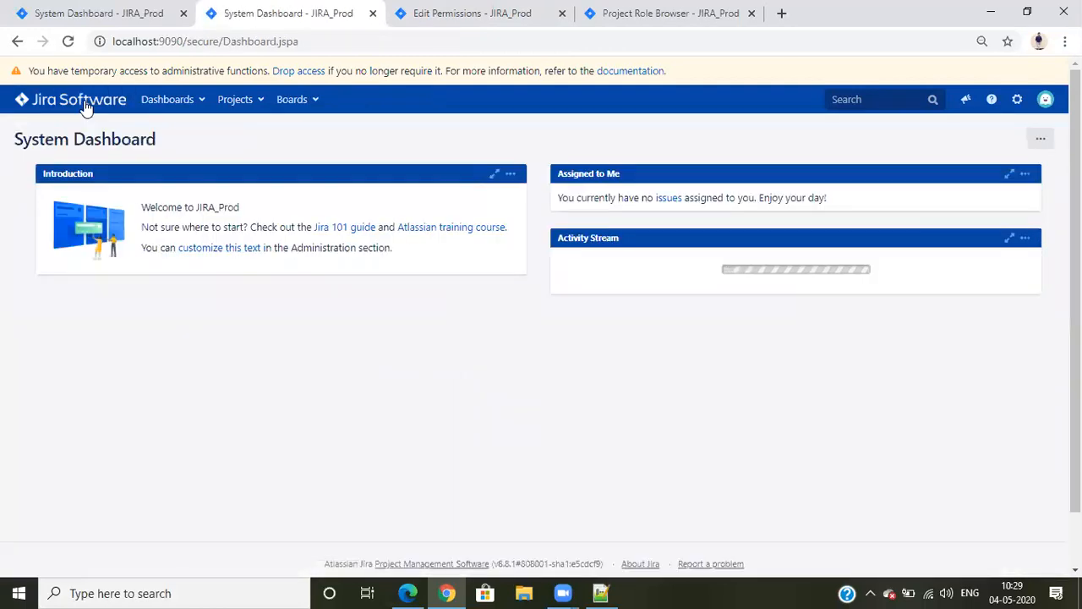
{"action": "left_click", "coordinate": [446, 12]}
{"action": "scroll", "coordinate": [699, 339], "scroll_direction": "up", "scroll_amount": 2}
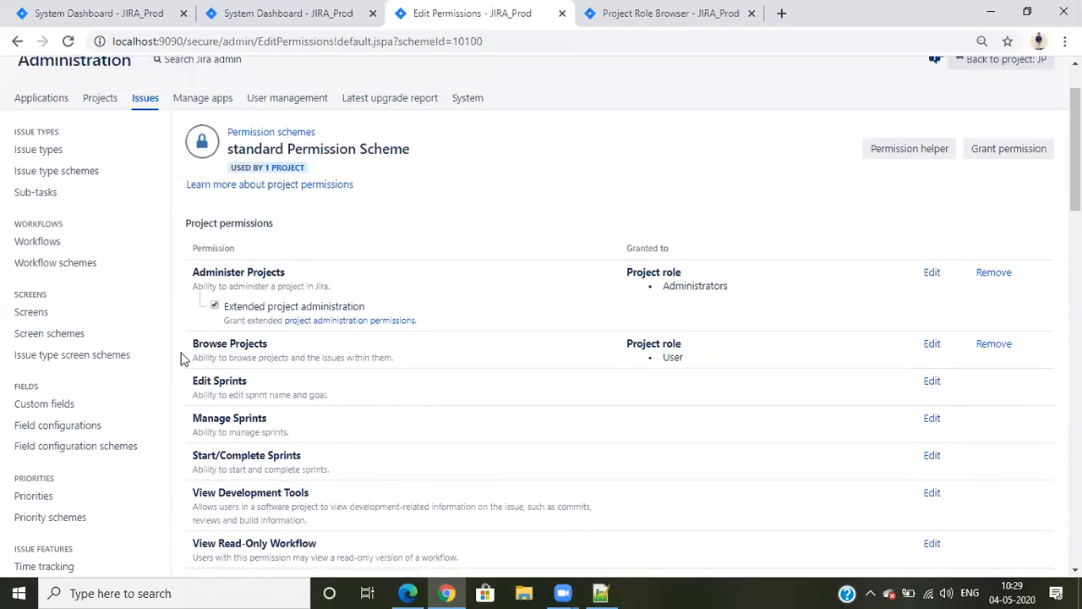
{"action": "left_click_drag", "start_coordinate": [194, 343], "coordinate": [293, 346]}
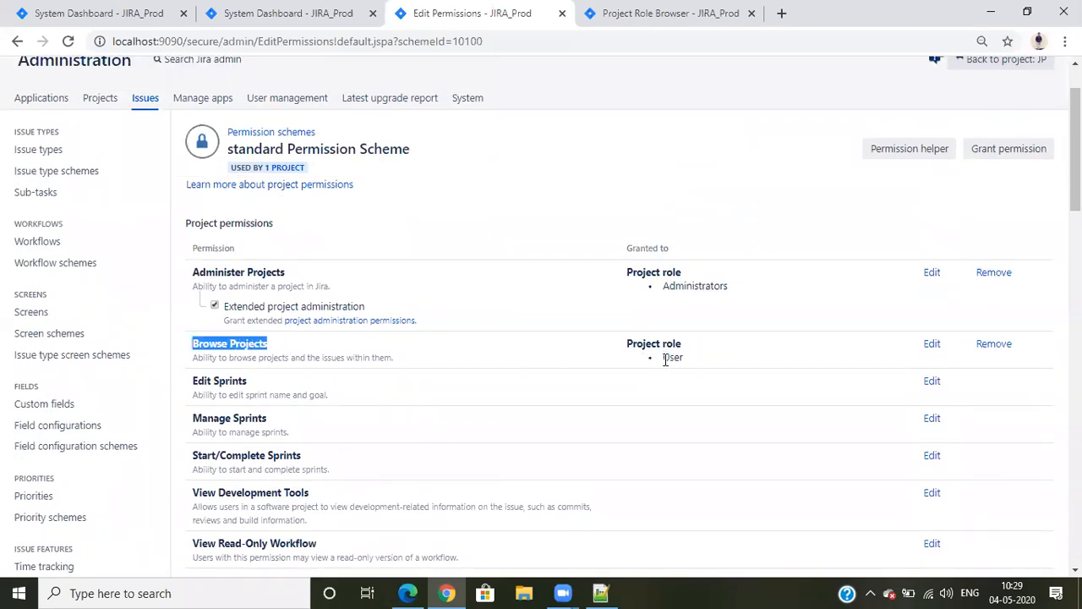
{"action": "left_click_drag", "start_coordinate": [665, 359], "coordinate": [693, 363]}
{"action": "left_click", "coordinate": [688, 286]}
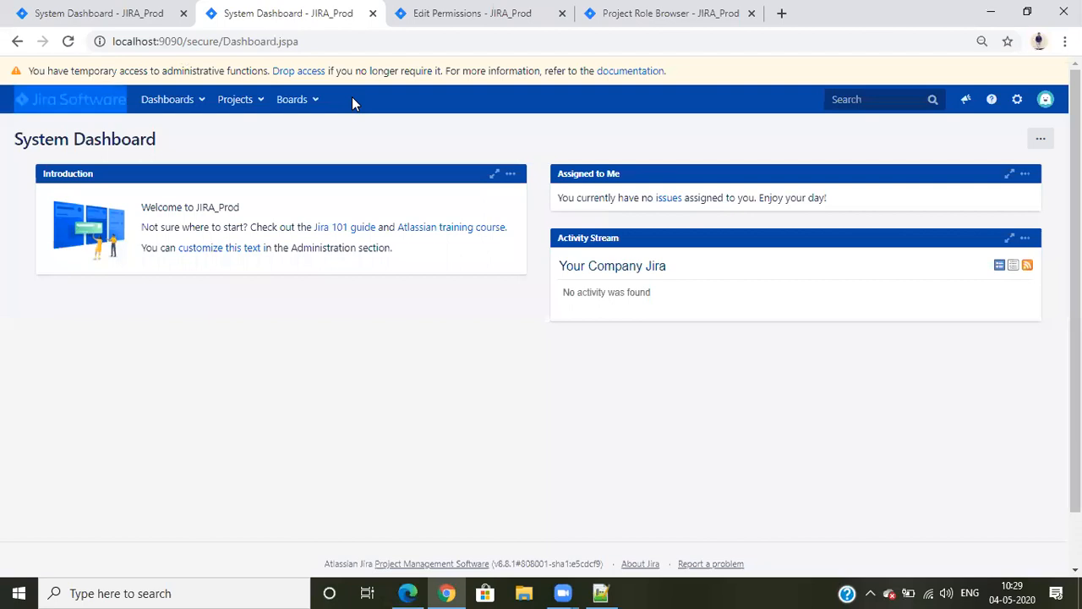
Browse the software projects as the administrator to check project access, and display the Jira administration options
{"action": "left_click", "coordinate": [247, 101]}
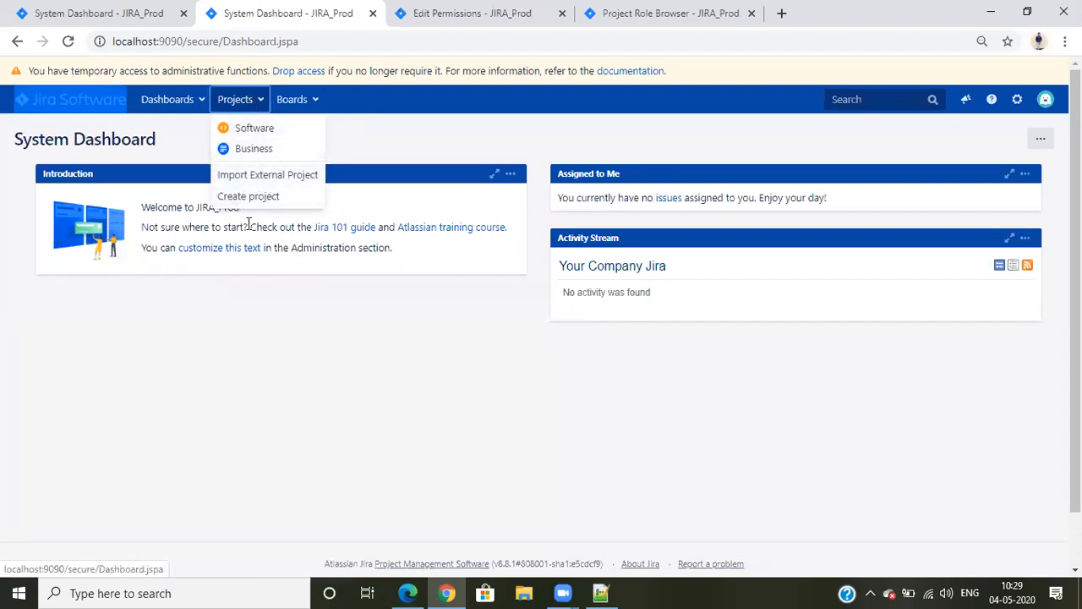
{"action": "left_click", "coordinate": [259, 130]}
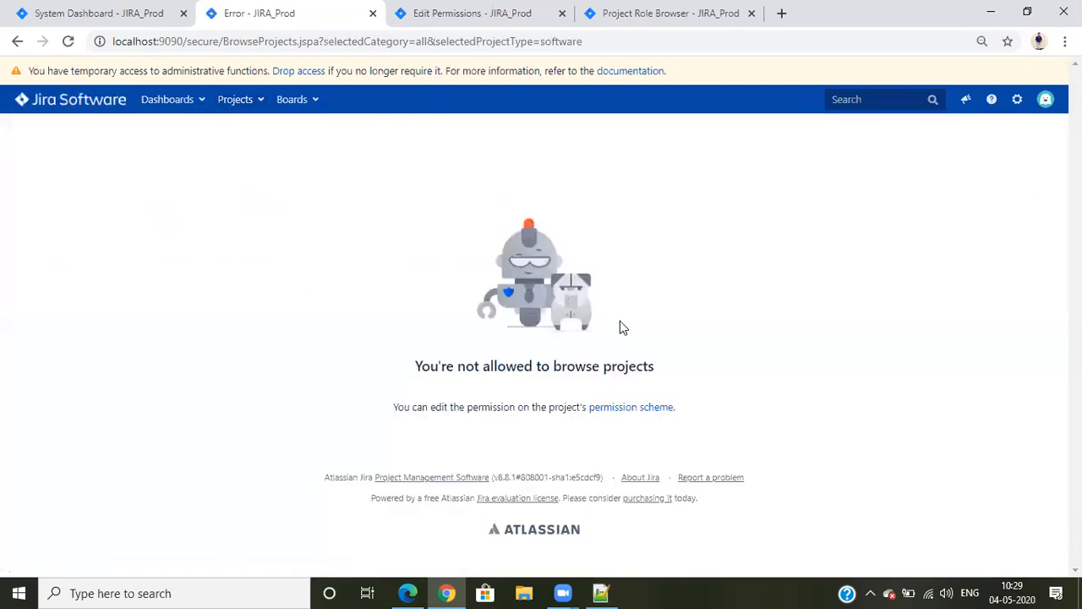
{"action": "left_click", "coordinate": [1018, 100]}
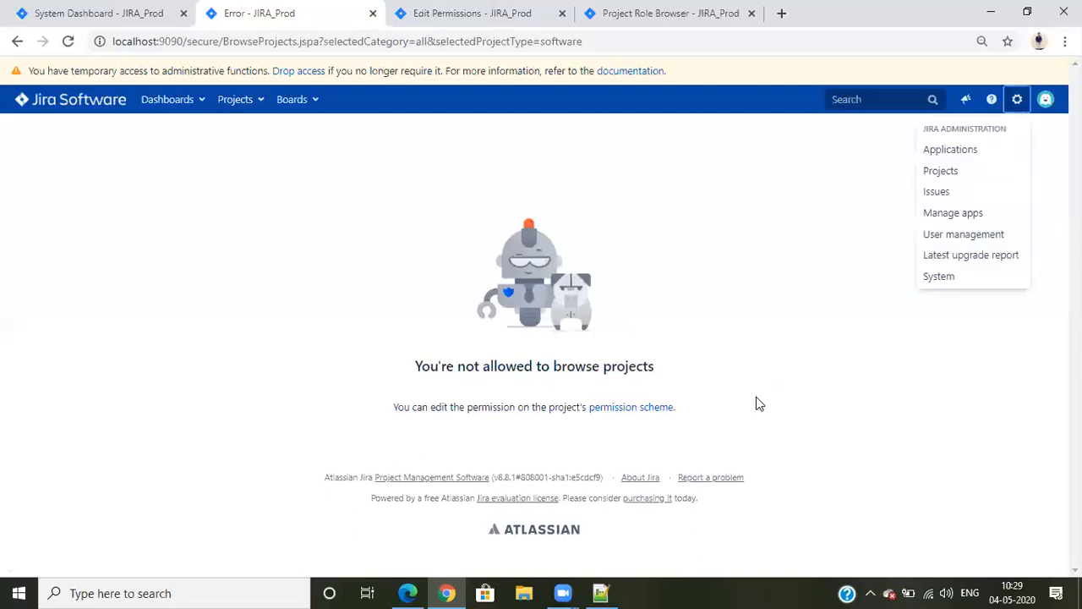
Compare the standard Permission Scheme's Browse Projects grant to the User project role with the administrator's project browsing page
{"action": "left_click", "coordinate": [412, 6]}
{"action": "left_click_drag", "start_coordinate": [190, 423], "coordinate": [279, 423]}
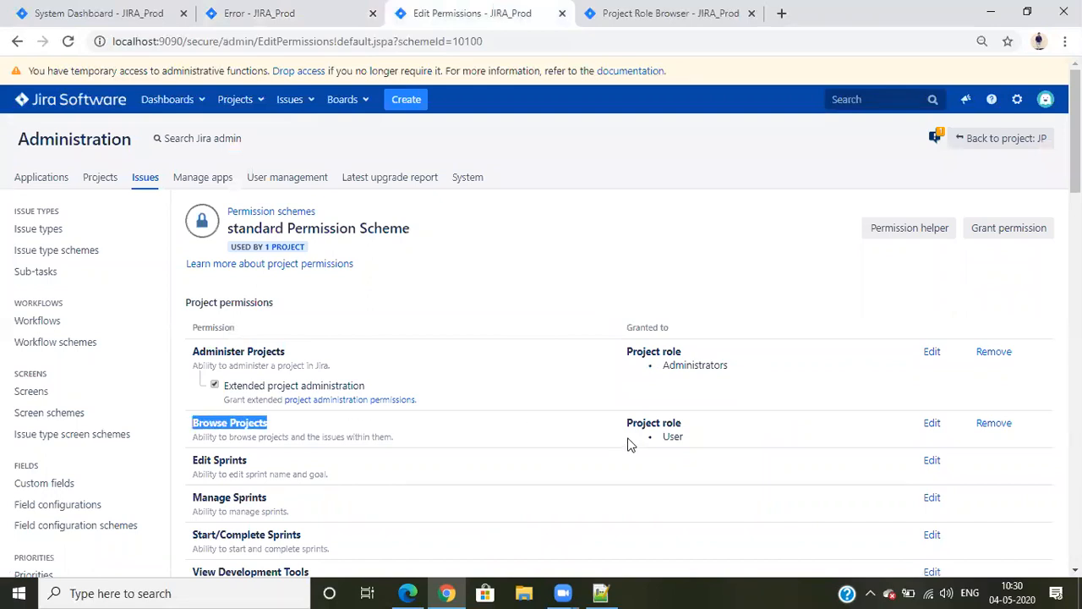
{"action": "left_click_drag", "start_coordinate": [665, 438], "coordinate": [694, 445]}
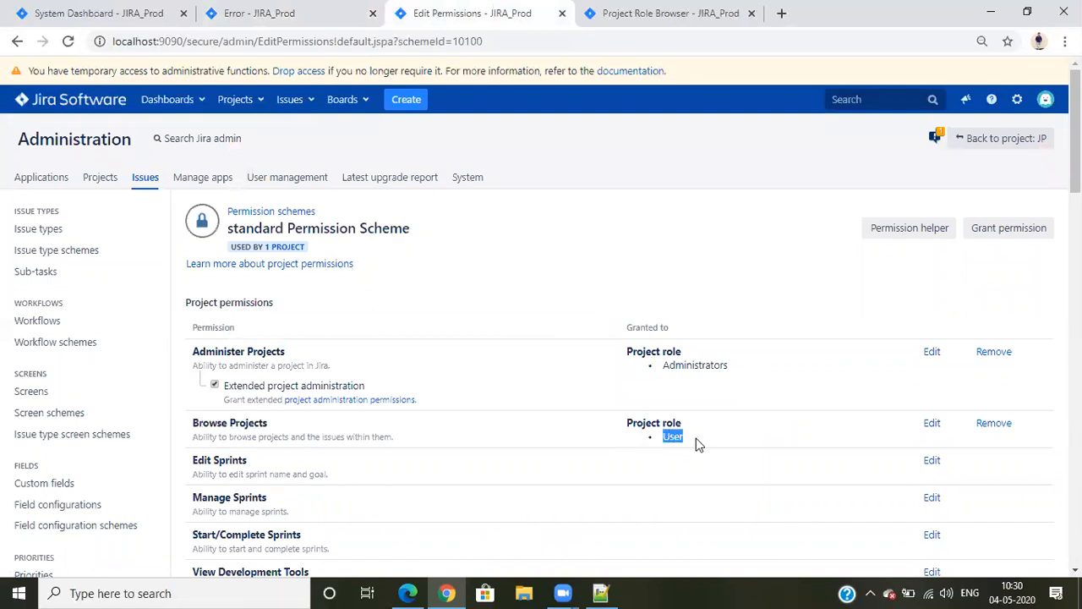
{"action": "left_click", "coordinate": [710, 448]}
{"action": "scroll", "coordinate": [706, 427], "scroll_direction": "down", "scroll_amount": 2}
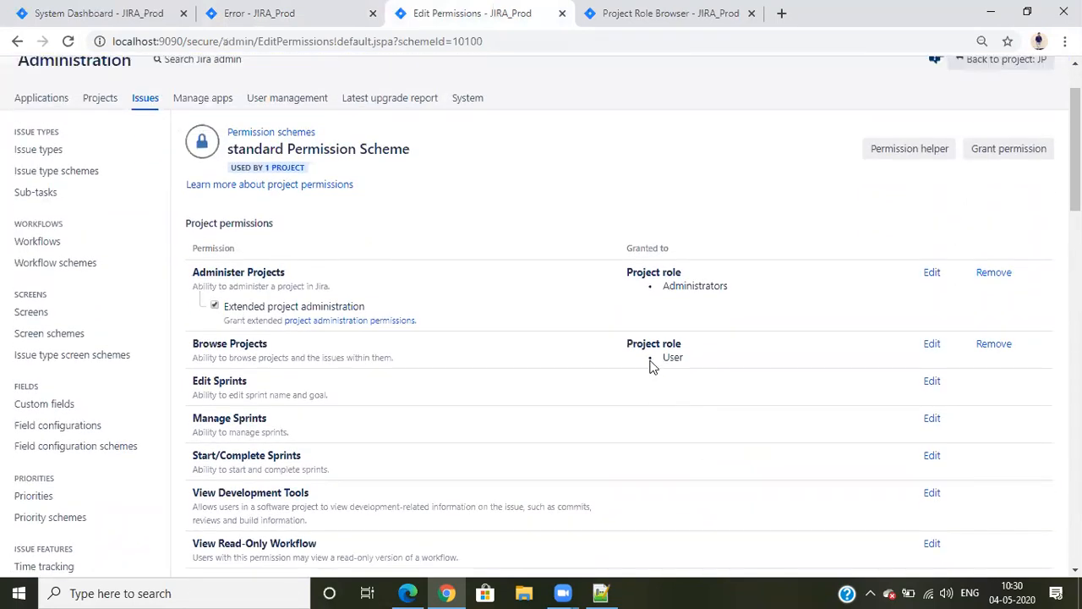
{"action": "scroll", "coordinate": [423, 254], "scroll_direction": "up", "scroll_amount": 2}
{"action": "left_click", "coordinate": [321, 8]}
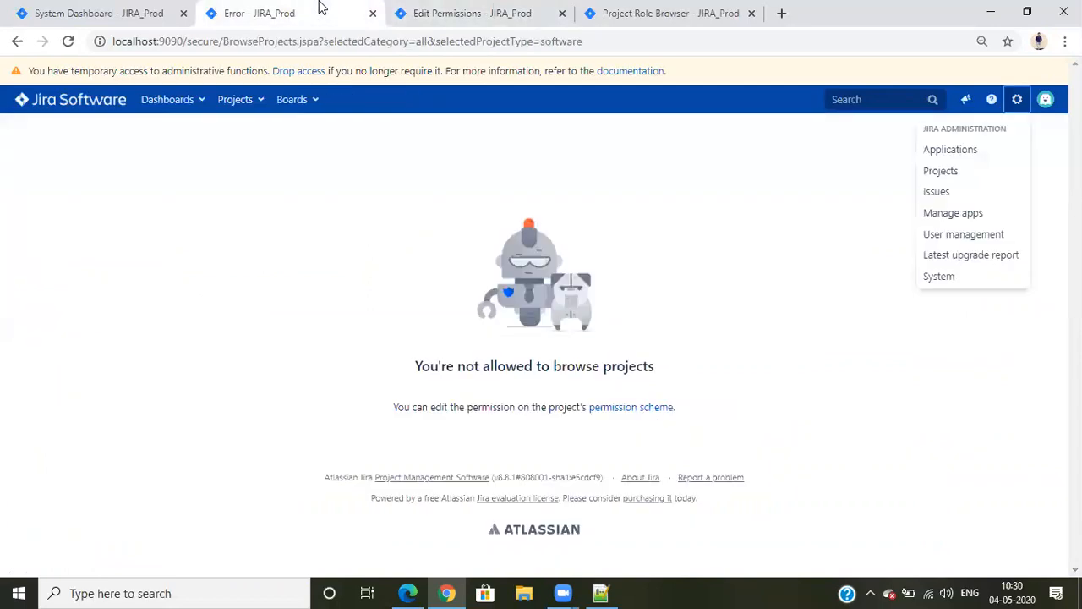
{"action": "left_click", "coordinate": [461, 10]}
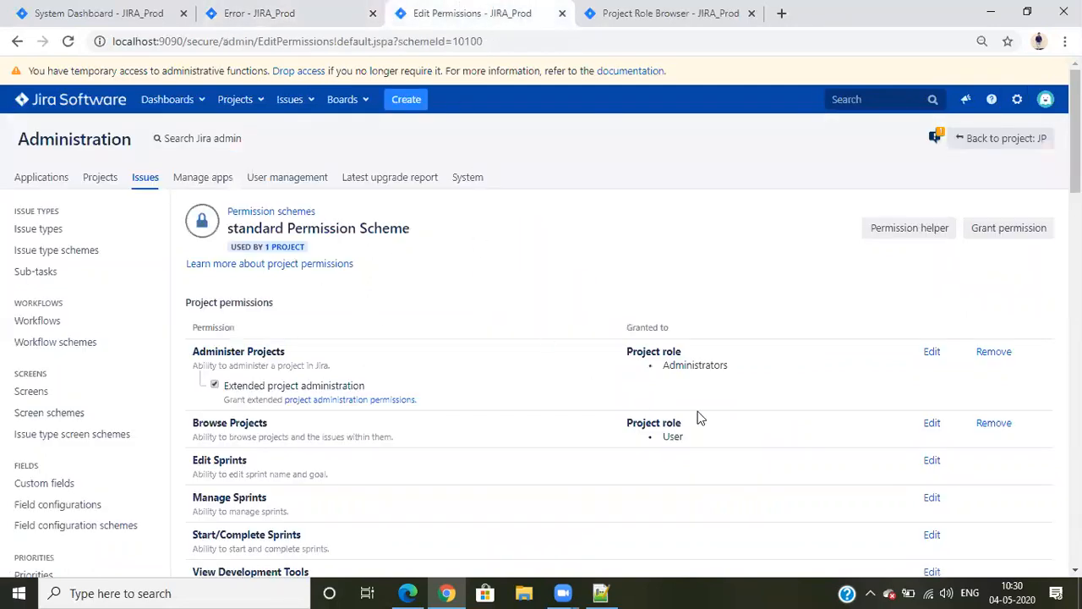
{"action": "scroll", "coordinate": [655, 437], "scroll_direction": "down", "scroll_amount": 2}
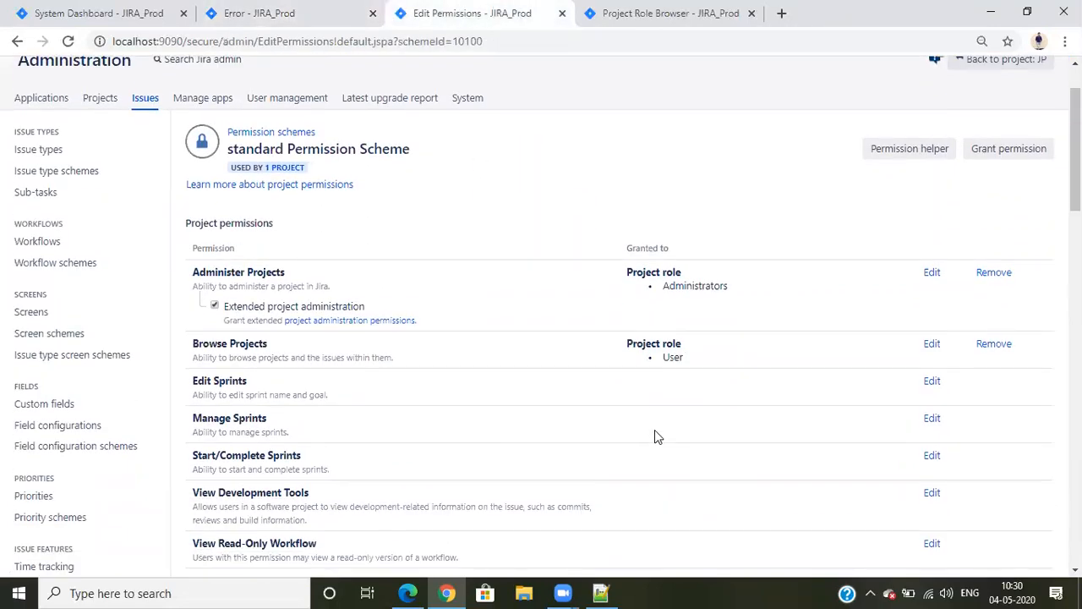
Check the administrator's project browsing page, refresh the standard Permission Scheme, and list the projects that use it
{"action": "left_click", "coordinate": [306, 8]}
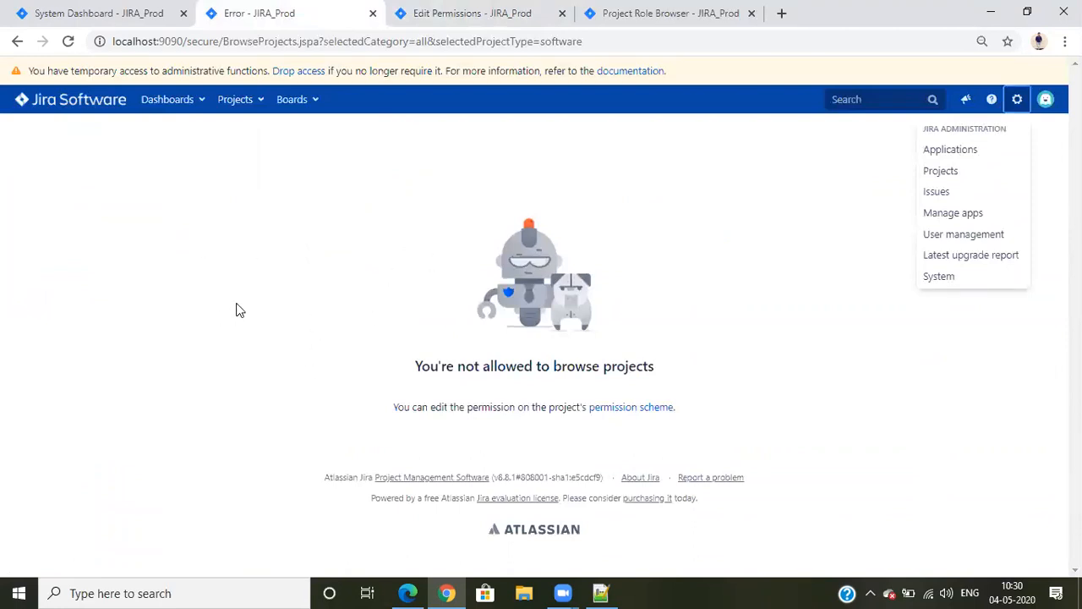
{"action": "left_click", "coordinate": [442, 8]}
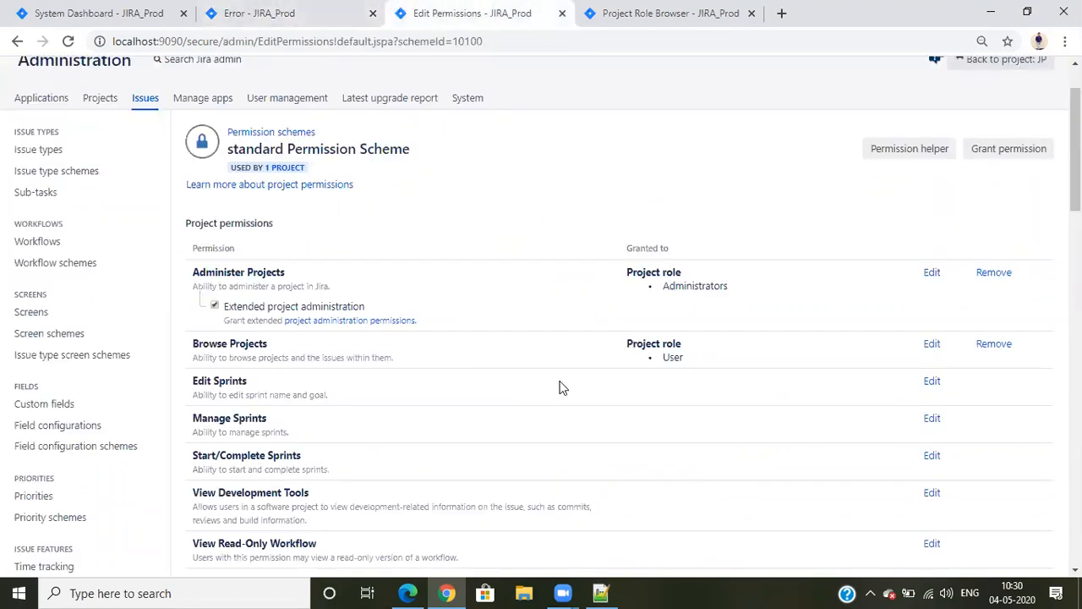
{"action": "scroll", "coordinate": [572, 386], "scroll_direction": "down", "scroll_amount": 1}
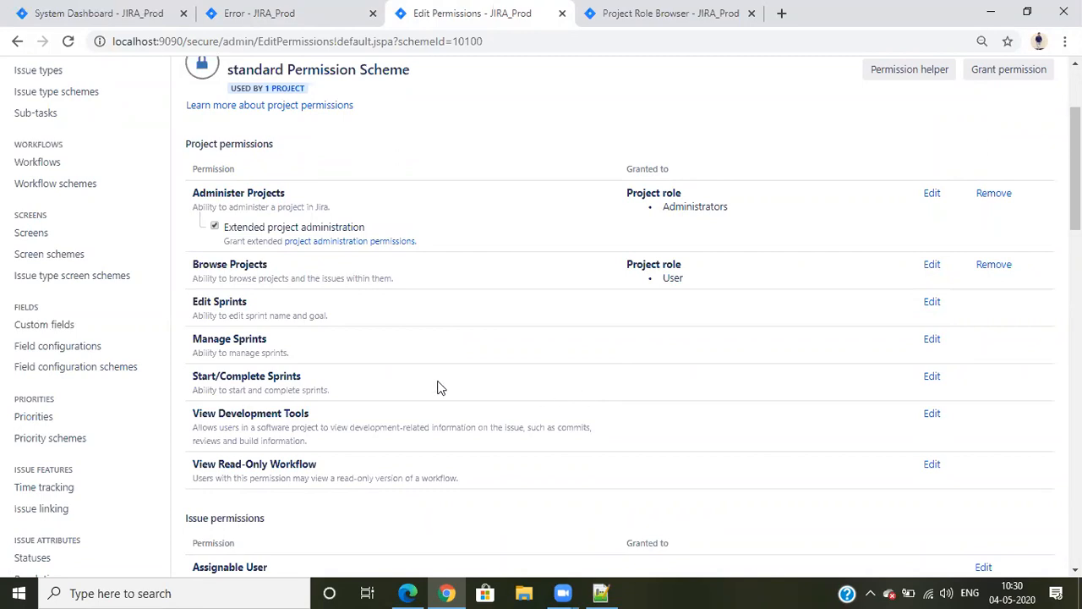
{"action": "left_click", "coordinate": [69, 40]}
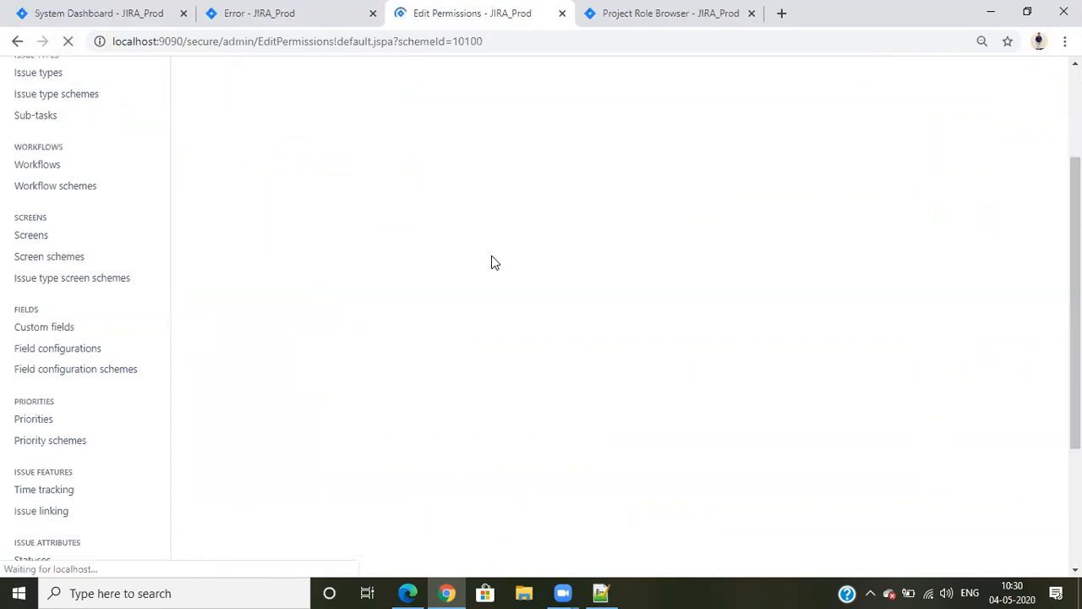
{"action": "left_click", "coordinate": [296, 95]}
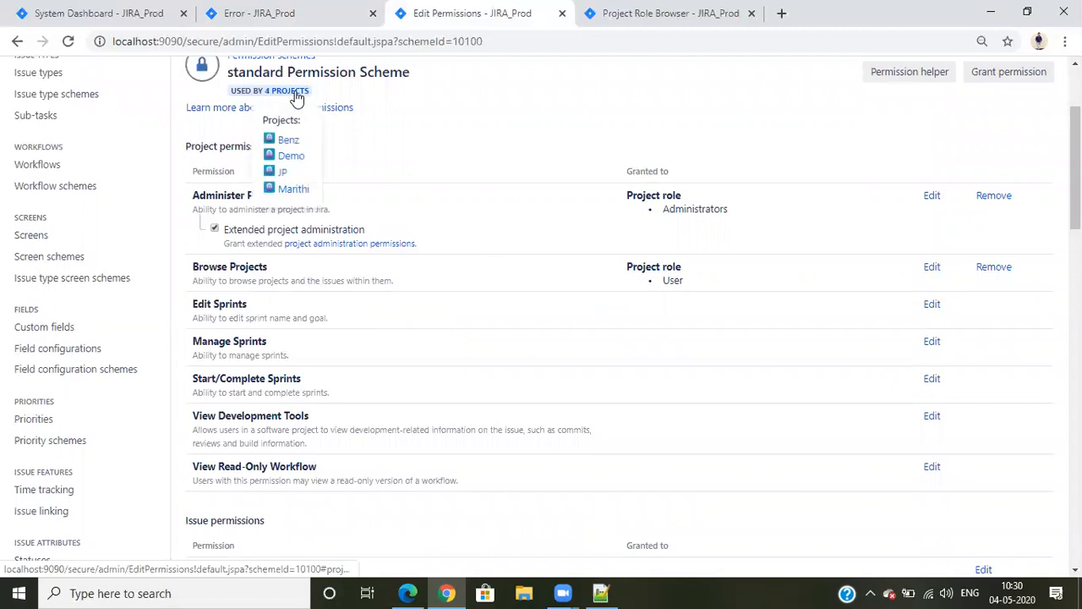
Open the Benz, Demo, JP and Marithi projects from the standard Permission Scheme's project list in separate browser tabs
{"action": "right_click", "coordinate": [300, 144]}
{"action": "left_click", "coordinate": [305, 153]}
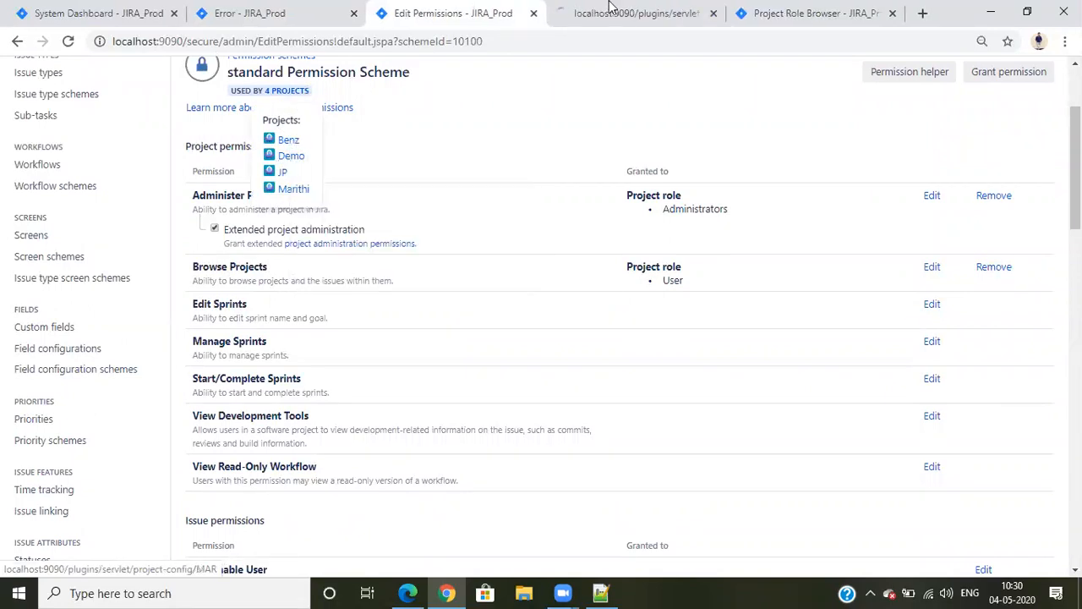
{"action": "left_click", "coordinate": [604, 13]}
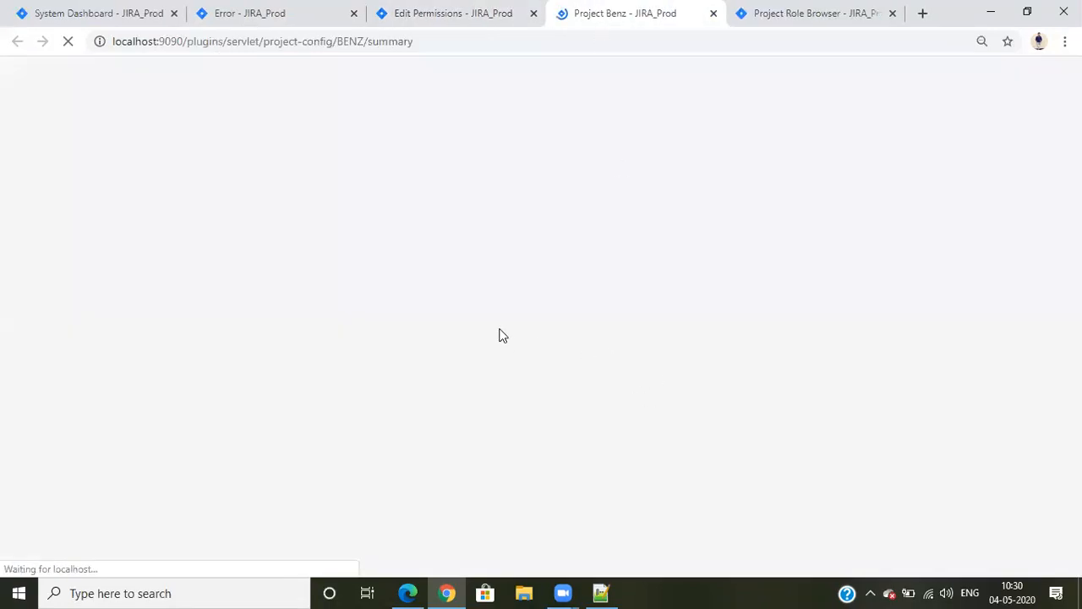
{"action": "left_click", "coordinate": [457, 11]}
{"action": "right_click", "coordinate": [308, 159]}
{"action": "left_click", "coordinate": [311, 166]}
{"action": "right_click", "coordinate": [291, 175]}
{"action": "left_click", "coordinate": [293, 180]}
{"action": "right_click", "coordinate": [292, 192]}
{"action": "left_click", "coordinate": [347, 201]}
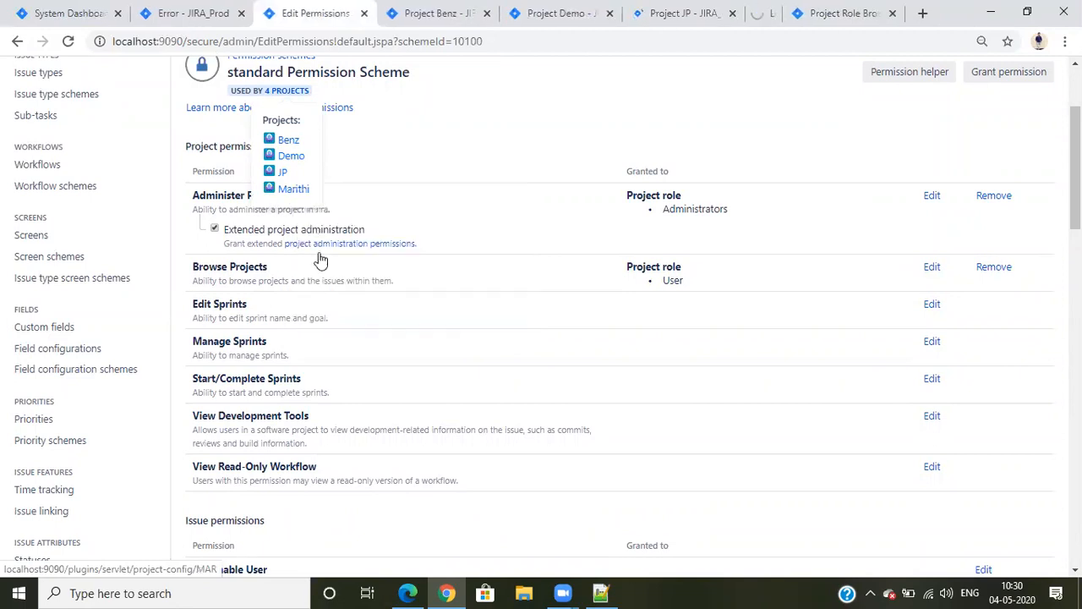
Examine the Roles and Permissions sections of the Benz project summary against the standard Permission Scheme's grants
{"action": "left_click", "coordinate": [418, 14]}
{"action": "left_click", "coordinate": [305, 10]}
{"action": "left_click", "coordinate": [394, 7]}
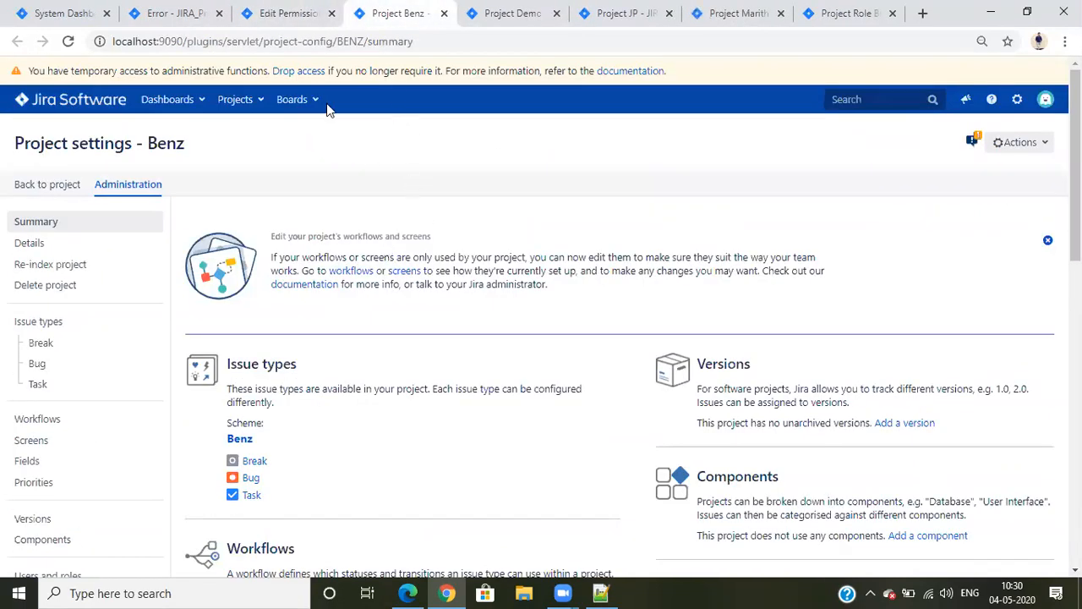
{"action": "scroll", "coordinate": [483, 249], "scroll_direction": "down", "scroll_amount": 5}
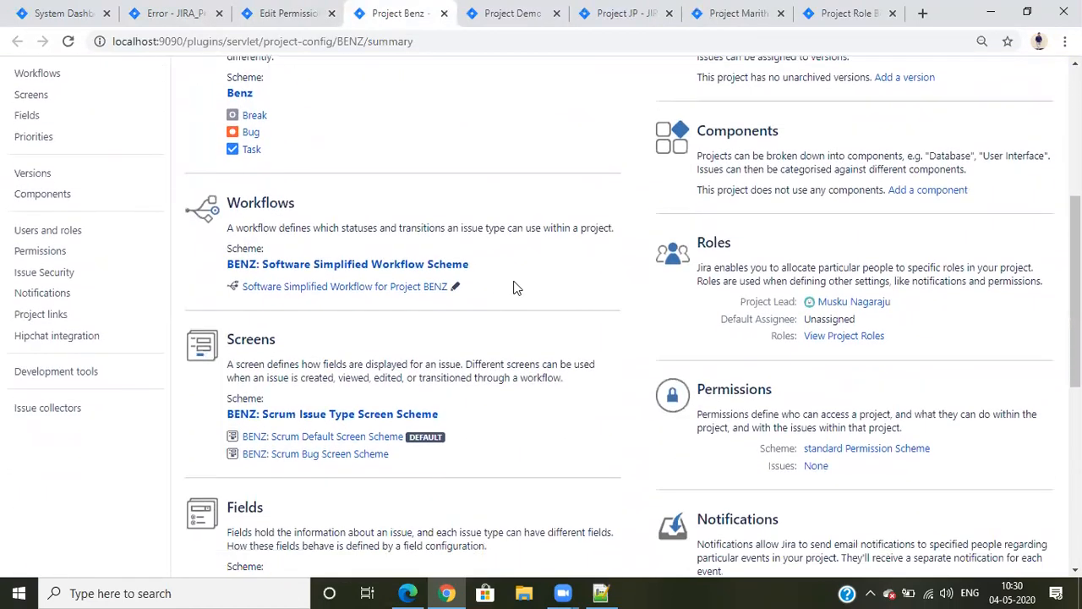
{"action": "left_click_drag", "start_coordinate": [696, 193], "coordinate": [739, 198]}
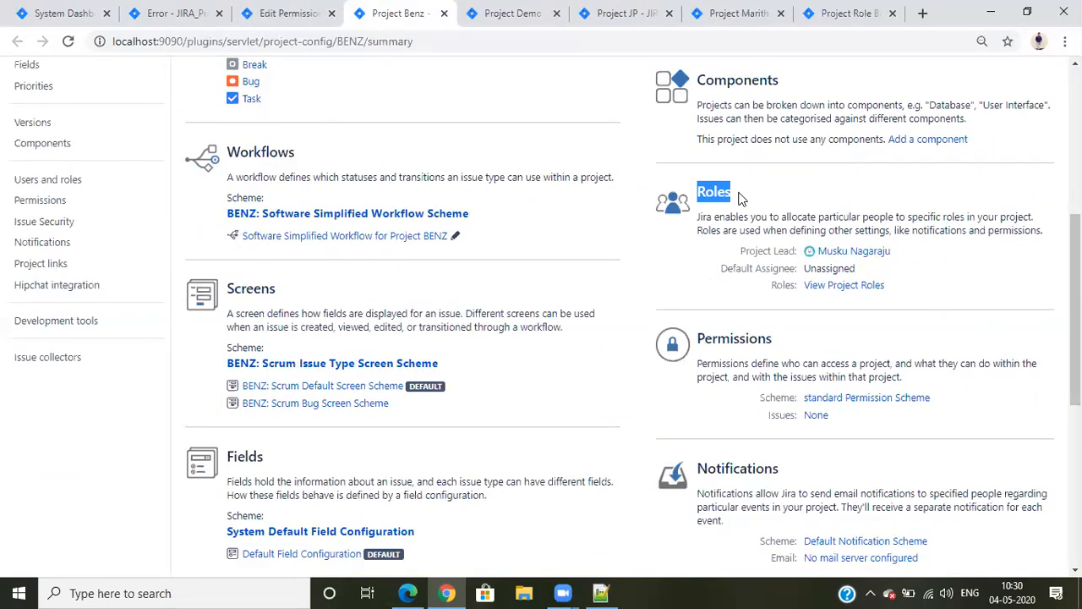
{"action": "left_click", "coordinate": [739, 198]}
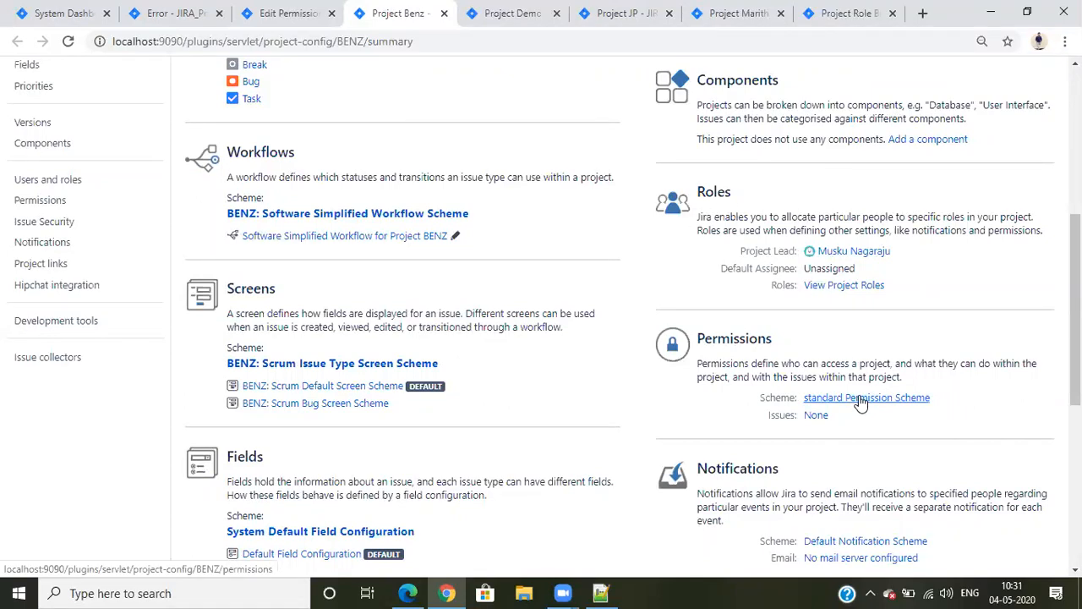
{"action": "left_click", "coordinate": [287, 12]}
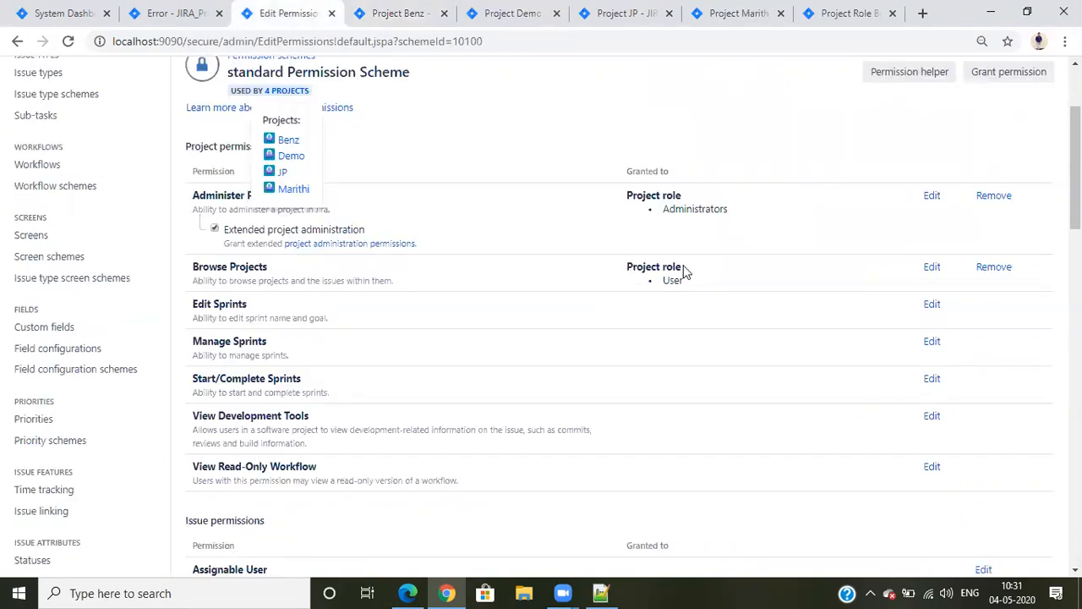
{"action": "left_click", "coordinate": [404, 14]}
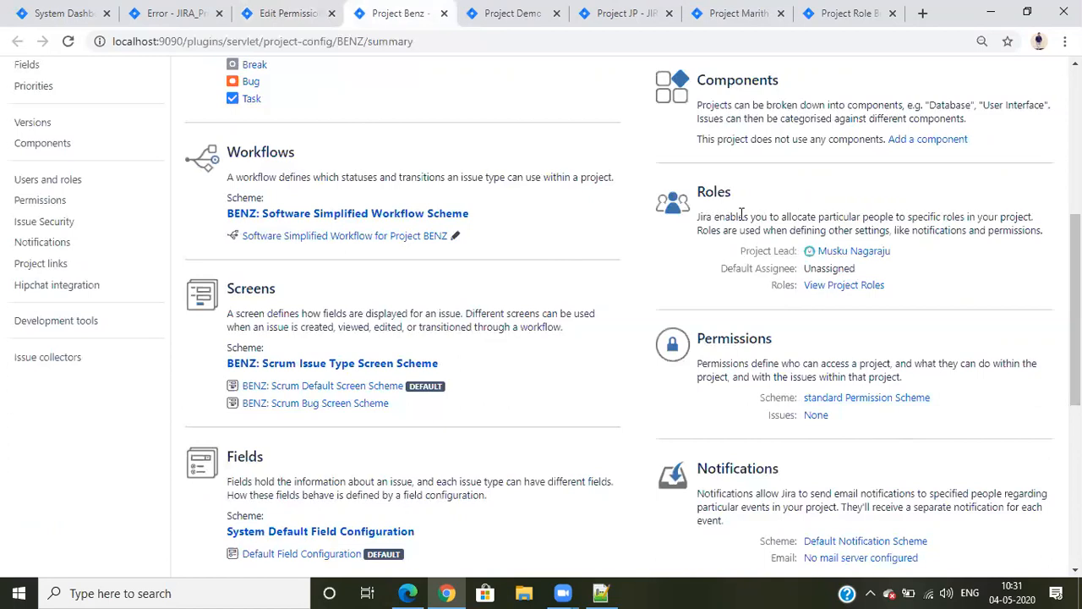
Display the Benz project's users and roles and examine which groups or users hold each role
{"action": "left_click", "coordinate": [841, 290]}
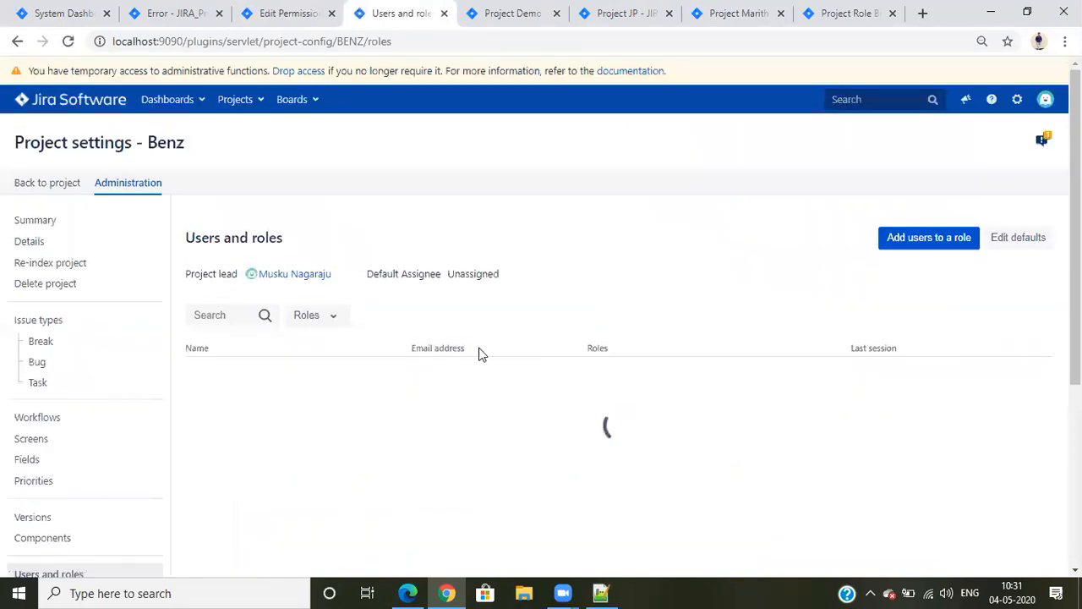
{"action": "scroll", "coordinate": [304, 178], "scroll_direction": "down", "scroll_amount": 2}
{"action": "left_click_drag", "start_coordinate": [192, 78], "coordinate": [282, 81]}
{"action": "left_click", "coordinate": [263, 87]}
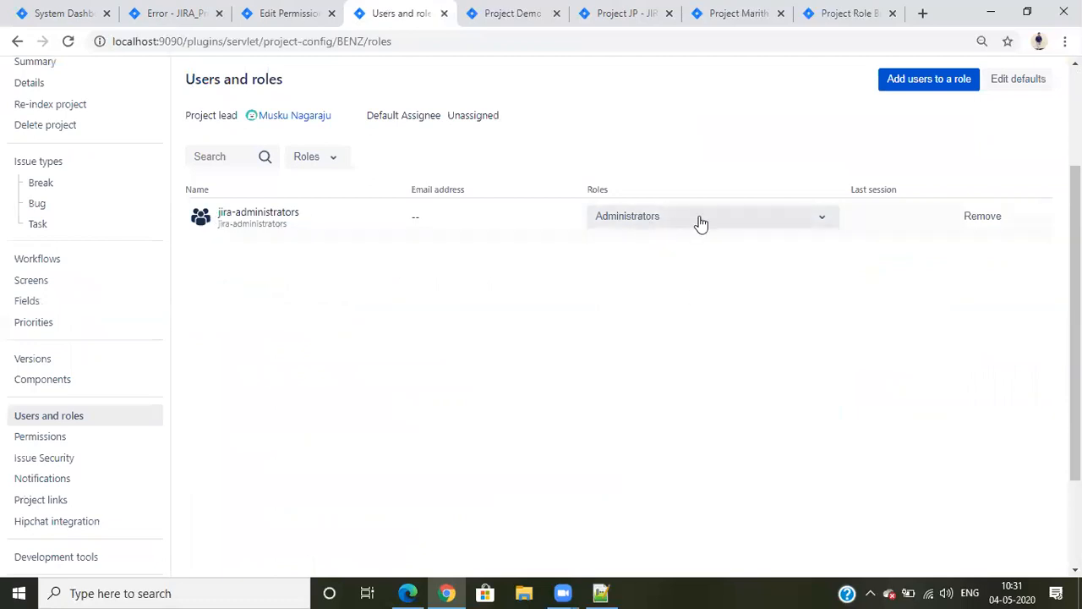
{"action": "scroll", "coordinate": [757, 337], "scroll_direction": "up", "scroll_amount": 1}
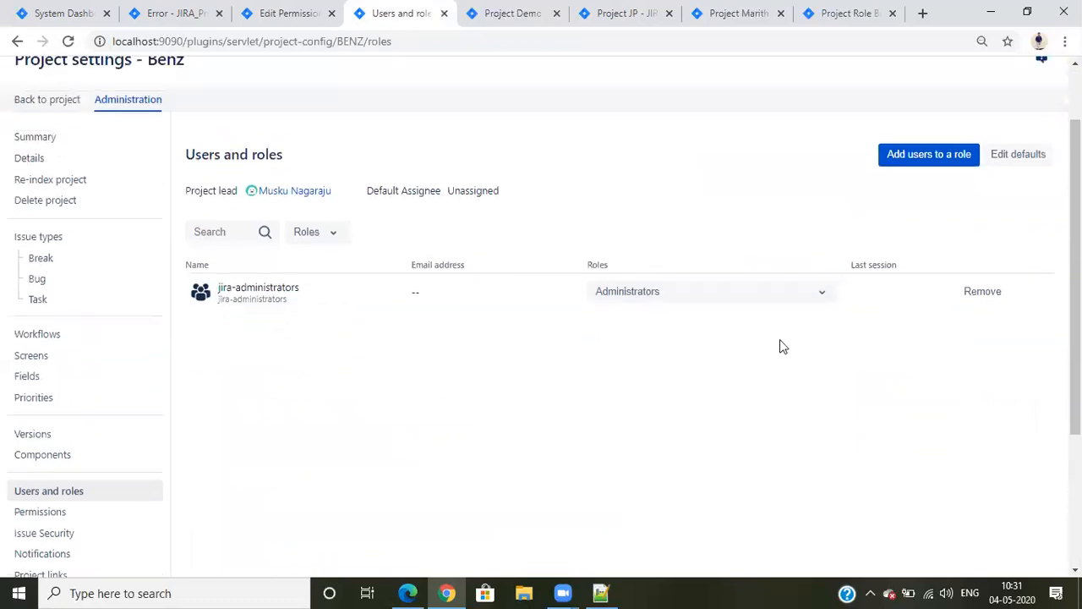
Start adding a user to a Benz project role, search for "adm", and select the administrator's user account
{"action": "left_click", "coordinate": [915, 167]}
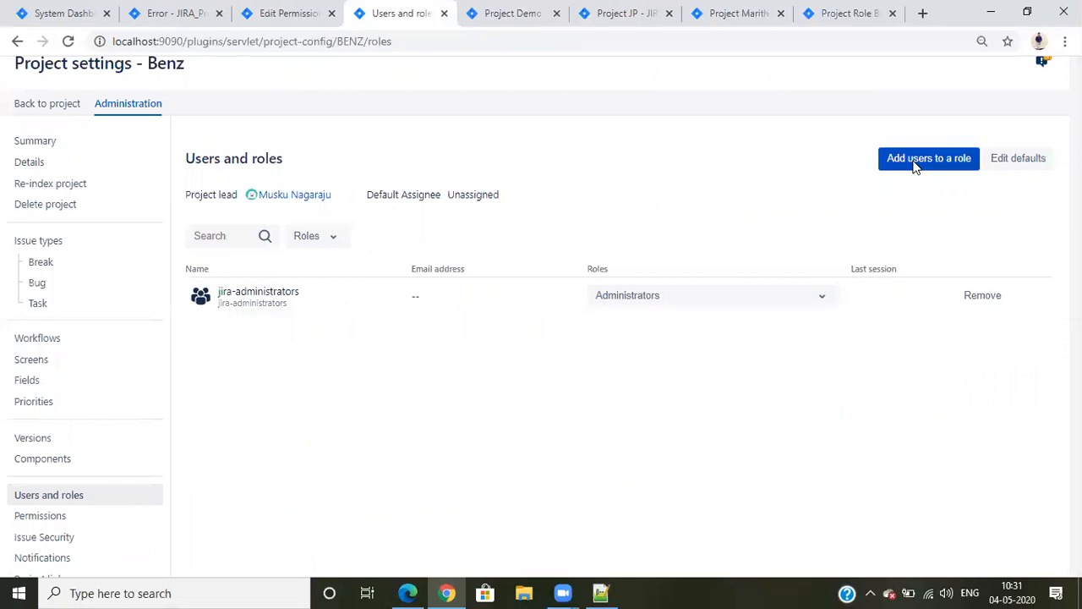
{"action": "left_click", "coordinate": [374, 188]}
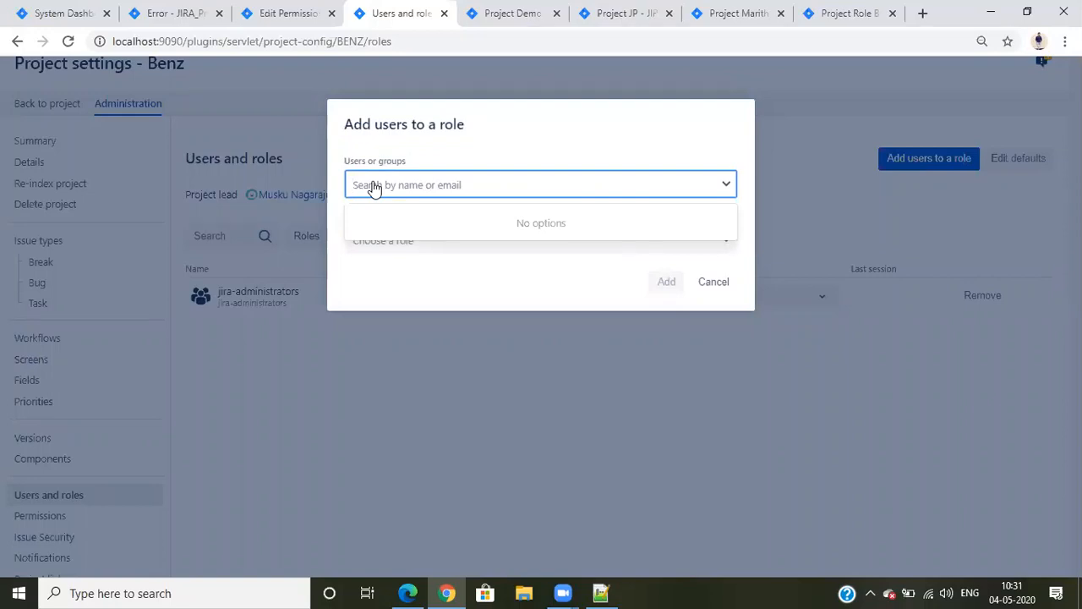
{"action": "type", "text": "na"}
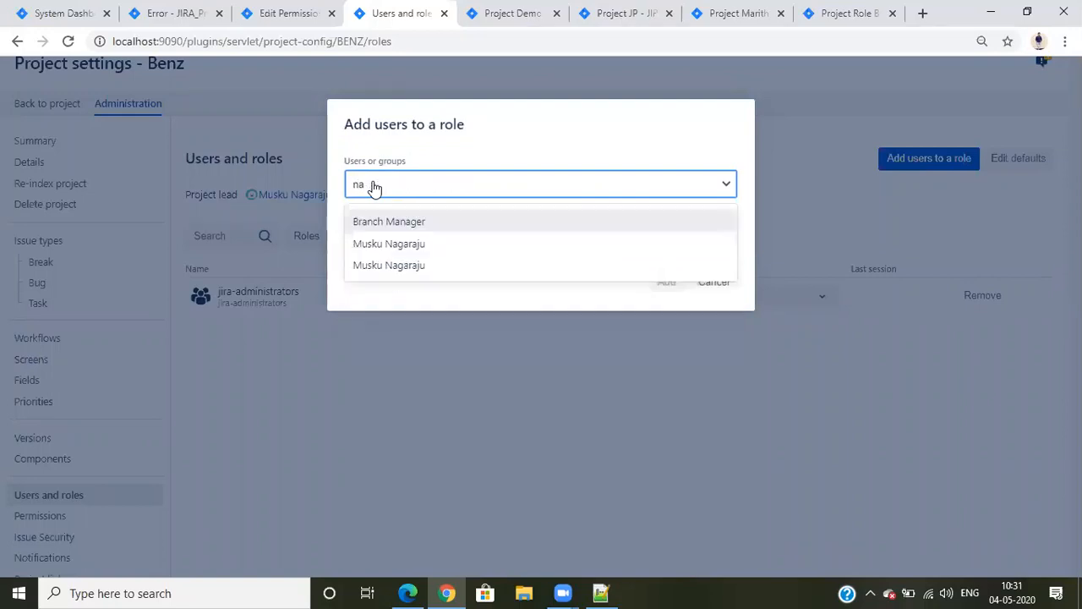
{"action": "key", "text": "BackSpace"}
{"action": "key", "text": "BackSpace"}
{"action": "type", "text": "adm"}
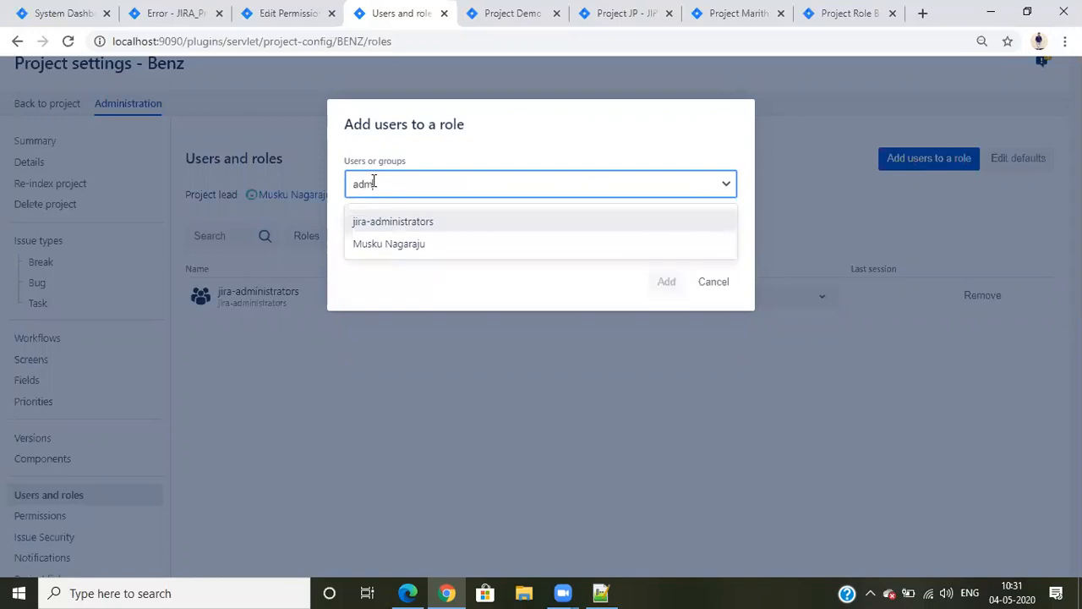
{"action": "left_click", "coordinate": [389, 243]}
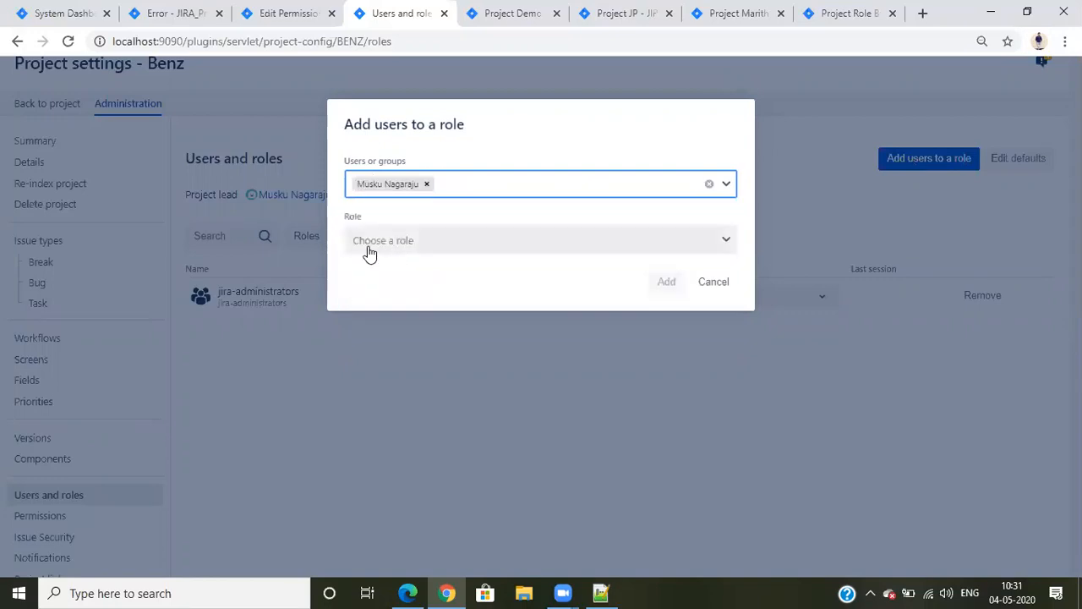
Check the scheme's Browse Projects role, choose the User role for the selected administrator, and add the assignment to Benz
{"action": "left_click", "coordinate": [395, 244]}
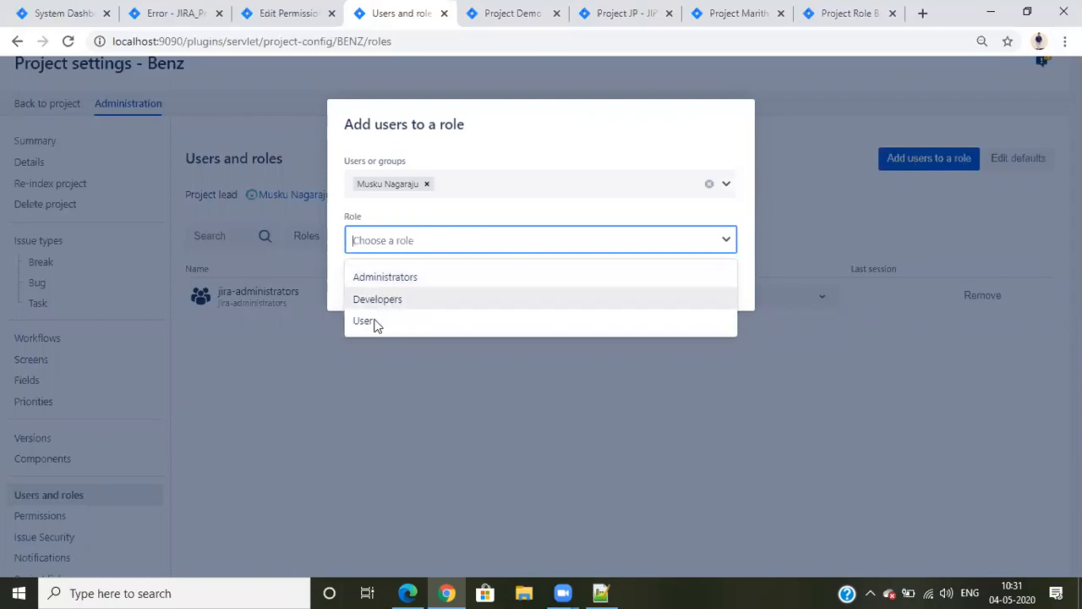
{"action": "left_click", "coordinate": [275, 10]}
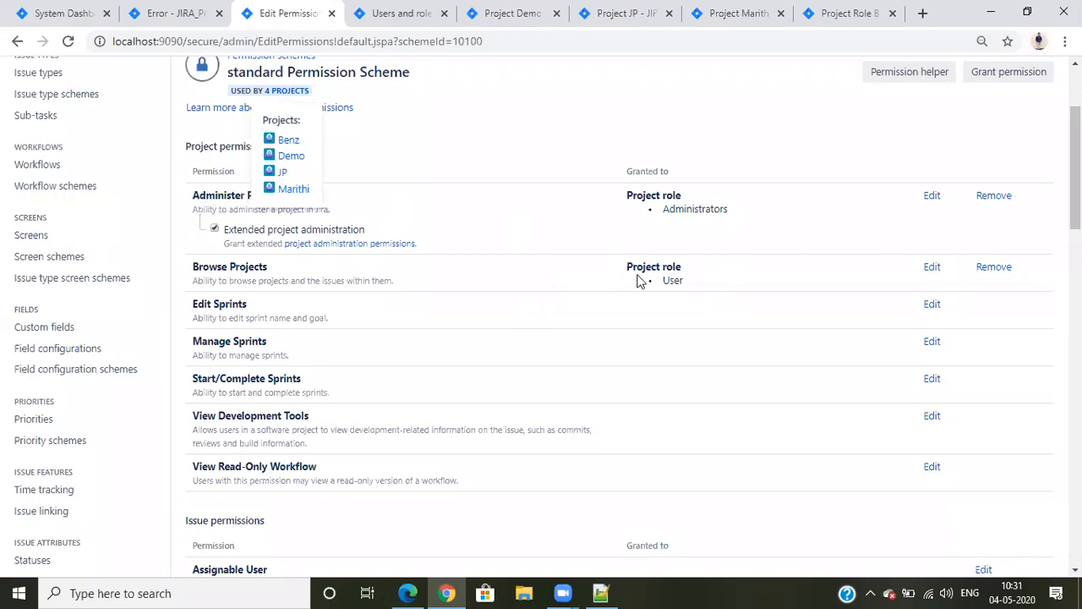
{"action": "left_click", "coordinate": [372, 14]}
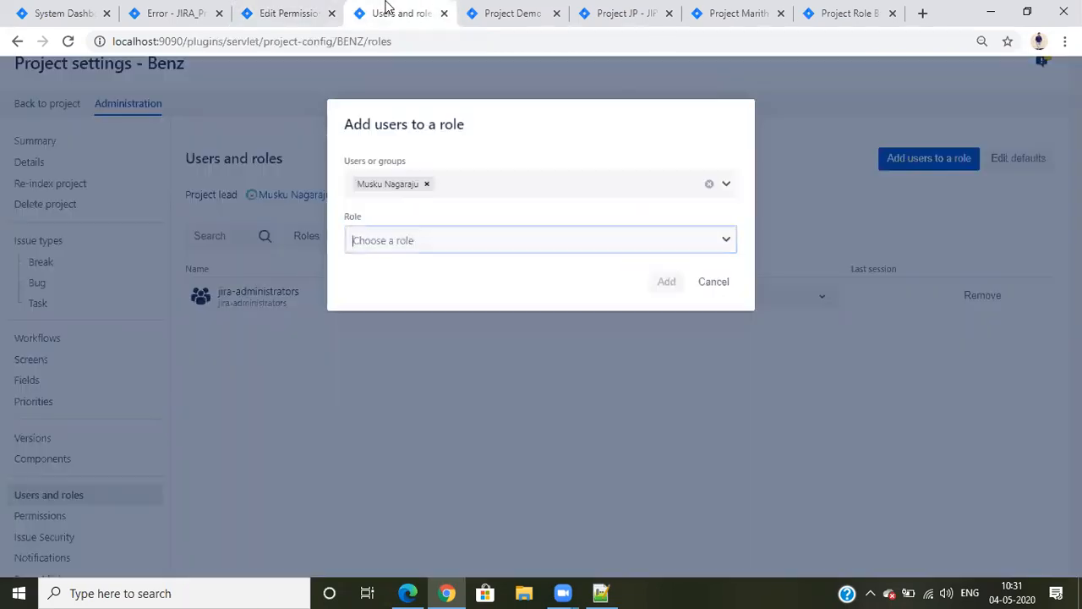
{"action": "left_click", "coordinate": [394, 244]}
{"action": "left_click", "coordinate": [385, 325]}
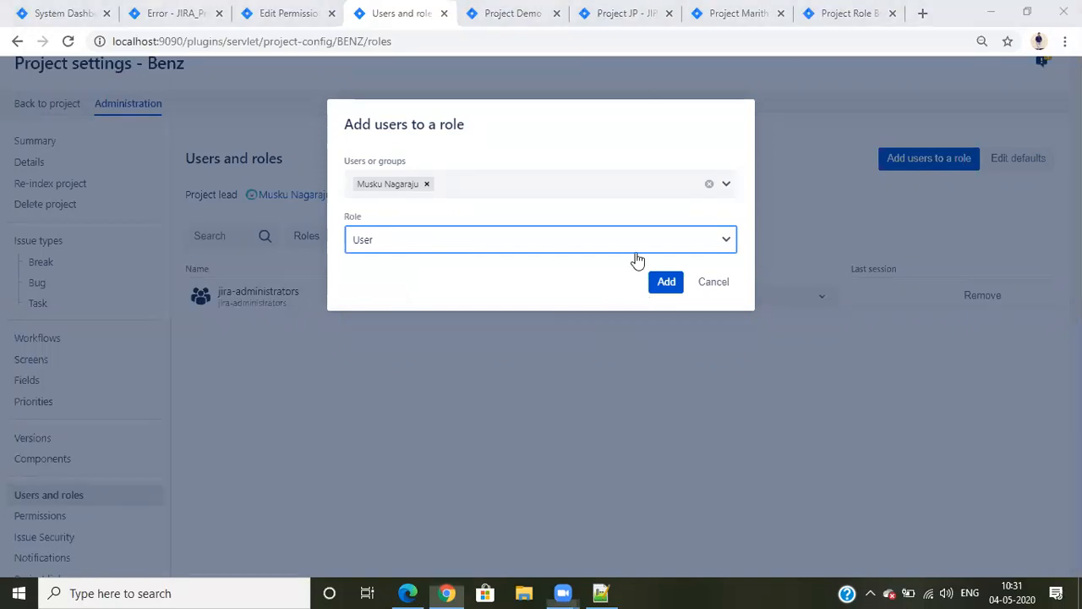
{"action": "left_click", "coordinate": [655, 283]}
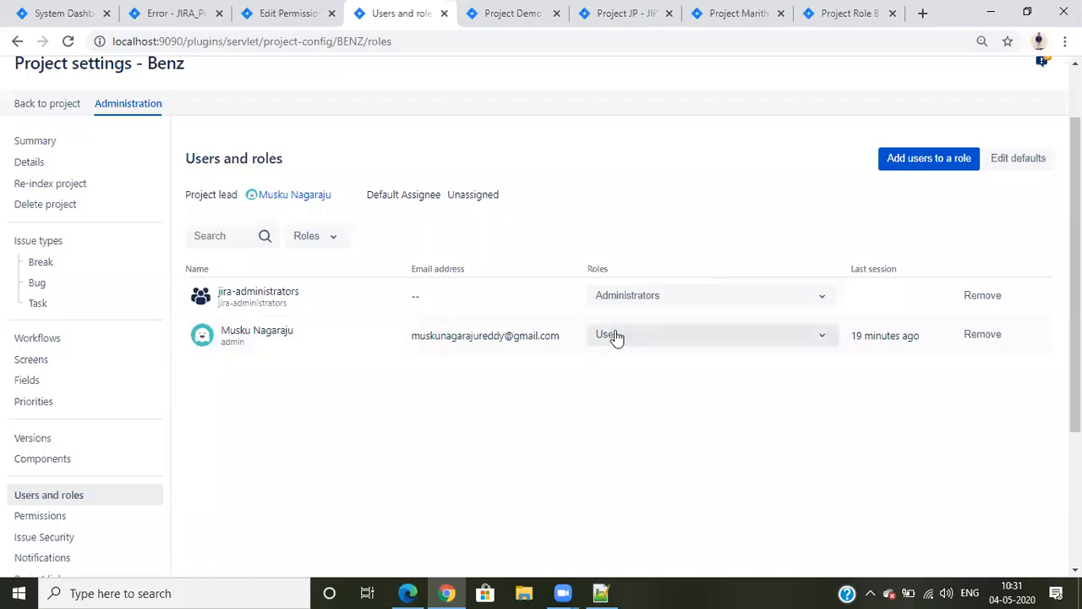
Revisit the standard Permission Scheme and highlight the User role granted for Browse Projects
{"action": "left_click", "coordinate": [501, 11]}
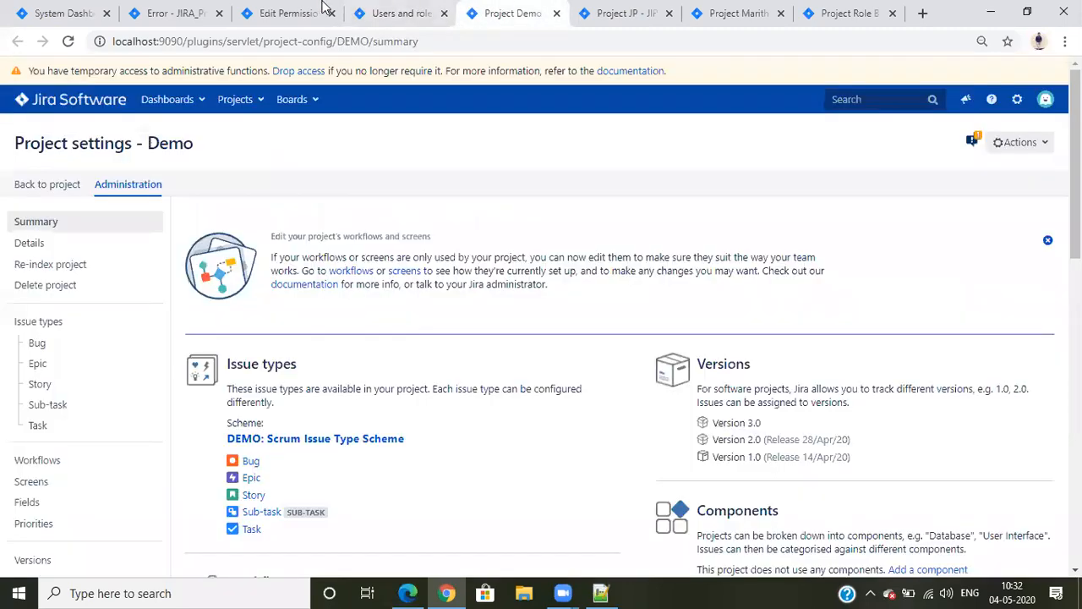
{"action": "left_click", "coordinate": [315, 13]}
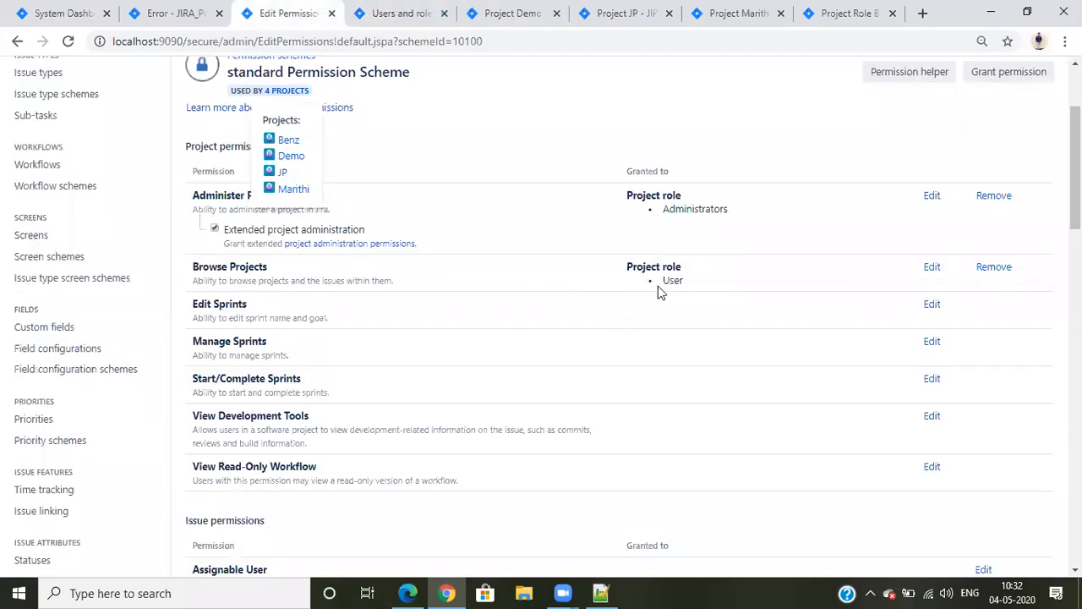
{"action": "left_click_drag", "start_coordinate": [681, 283], "coordinate": [694, 288]}
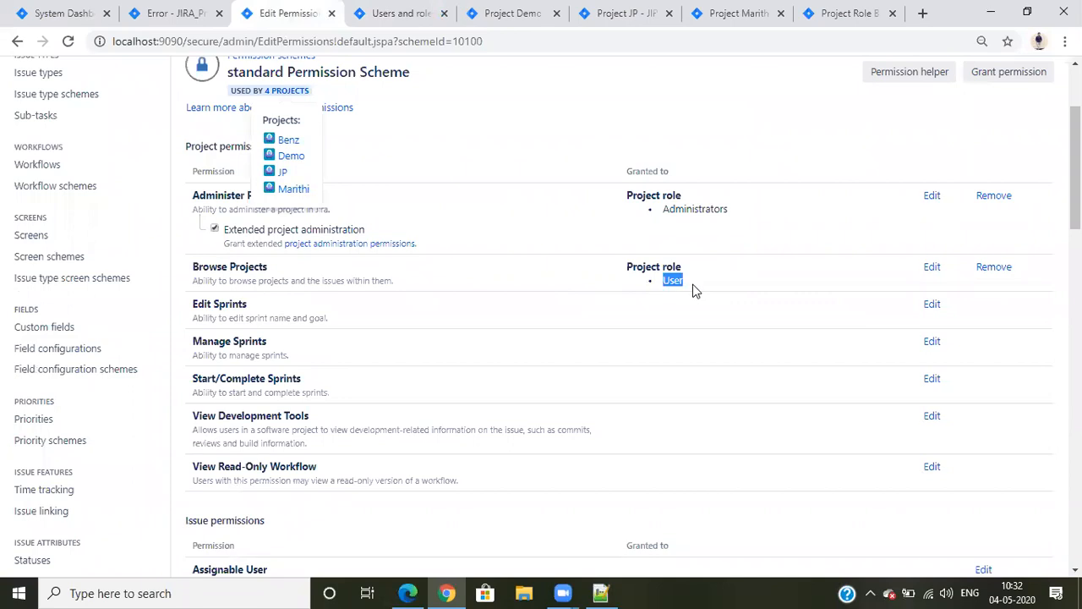
{"action": "left_click_drag", "start_coordinate": [200, 266], "coordinate": [293, 271]}
{"action": "left_click", "coordinate": [304, 268]}
Reload the administrator's software projects page, and switch to Edge to reload the regular user's project browsing page
{"action": "left_click", "coordinate": [177, 13]}
{"action": "left_click", "coordinate": [241, 100]}
{"action": "left_click", "coordinate": [68, 40]}
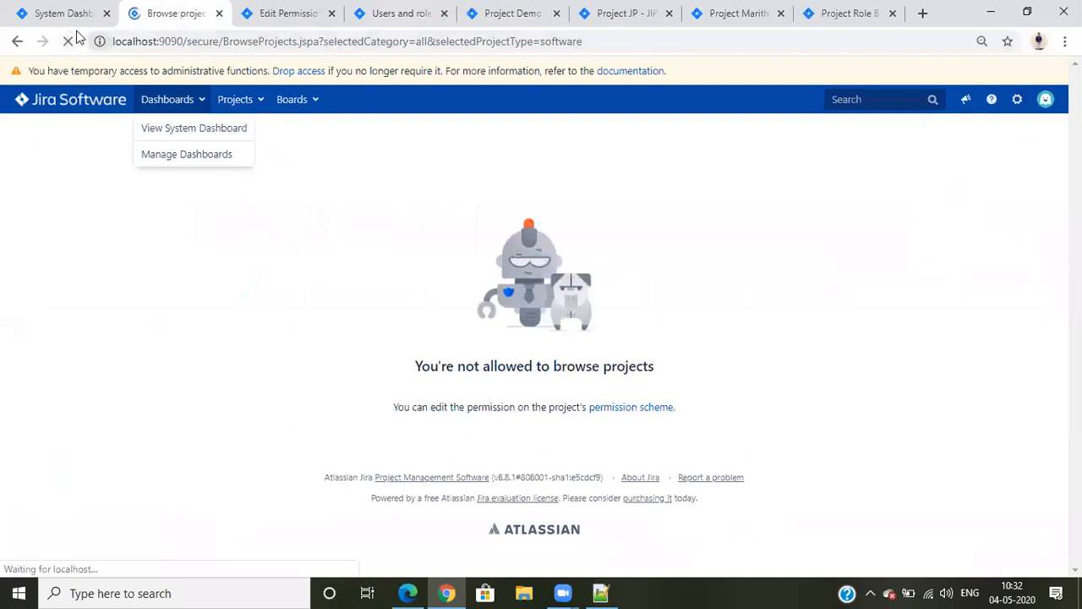
{"action": "left_click_drag", "start_coordinate": [257, 326], "coordinate": [246, 338]}
{"action": "left_click", "coordinate": [246, 338]}
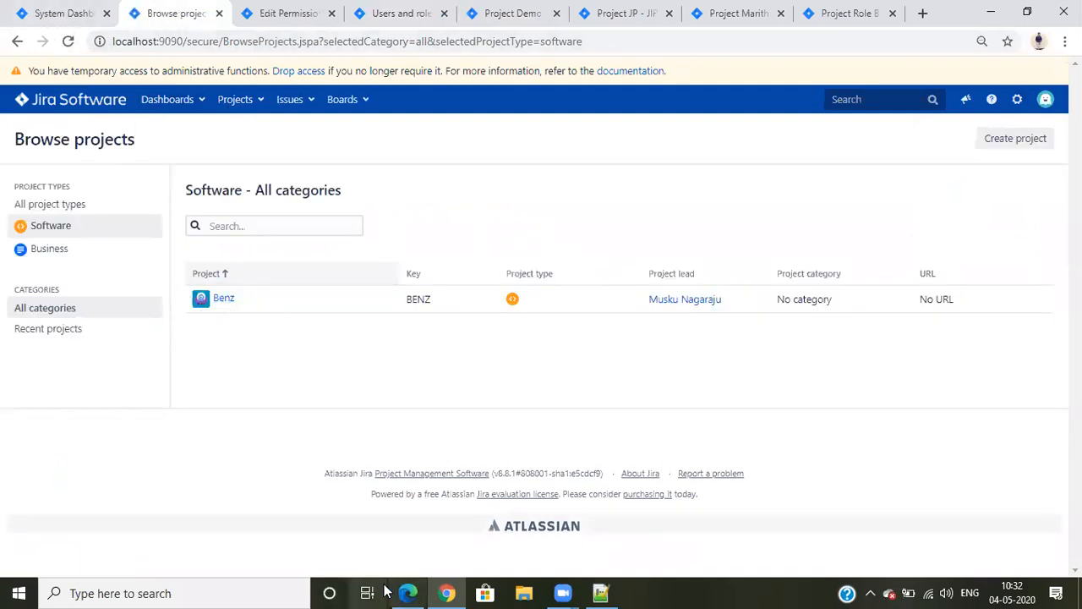
{"action": "left_click", "coordinate": [408, 592]}
{"action": "left_click", "coordinate": [91, 40]}
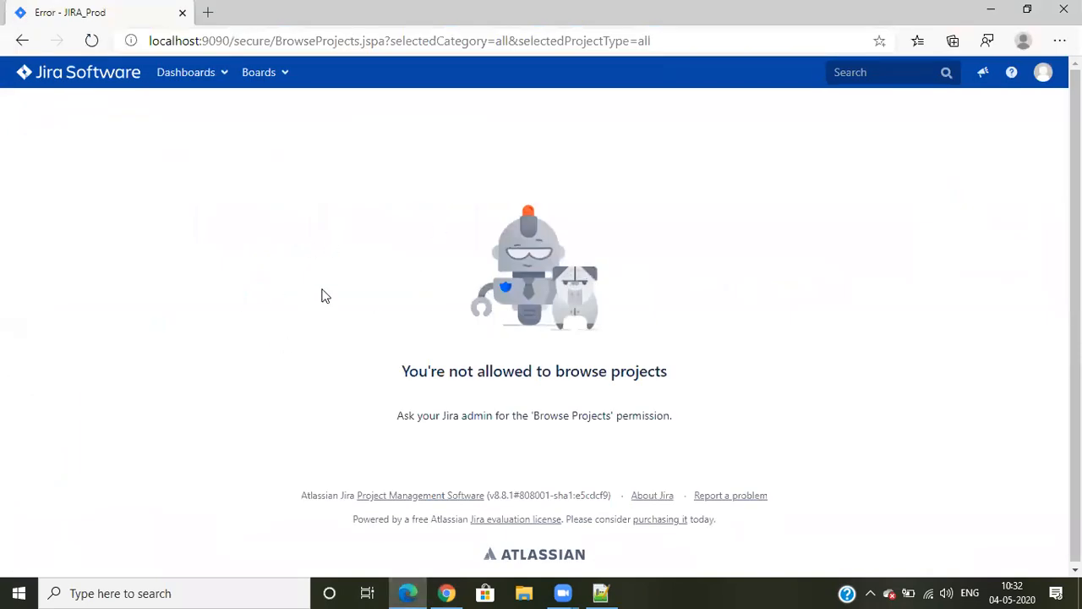
Switch to Chrome, open the JP project's roles, and start adding users to a role
{"action": "left_click", "coordinate": [443, 592]}
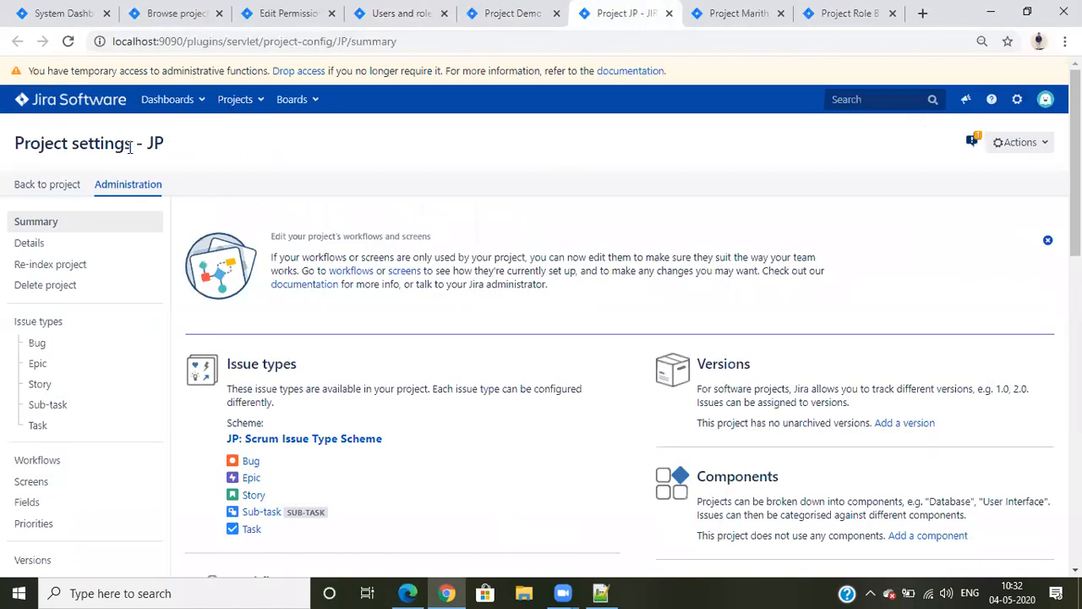
{"action": "scroll", "coordinate": [670, 306], "scroll_direction": "down", "scroll_amount": 3}
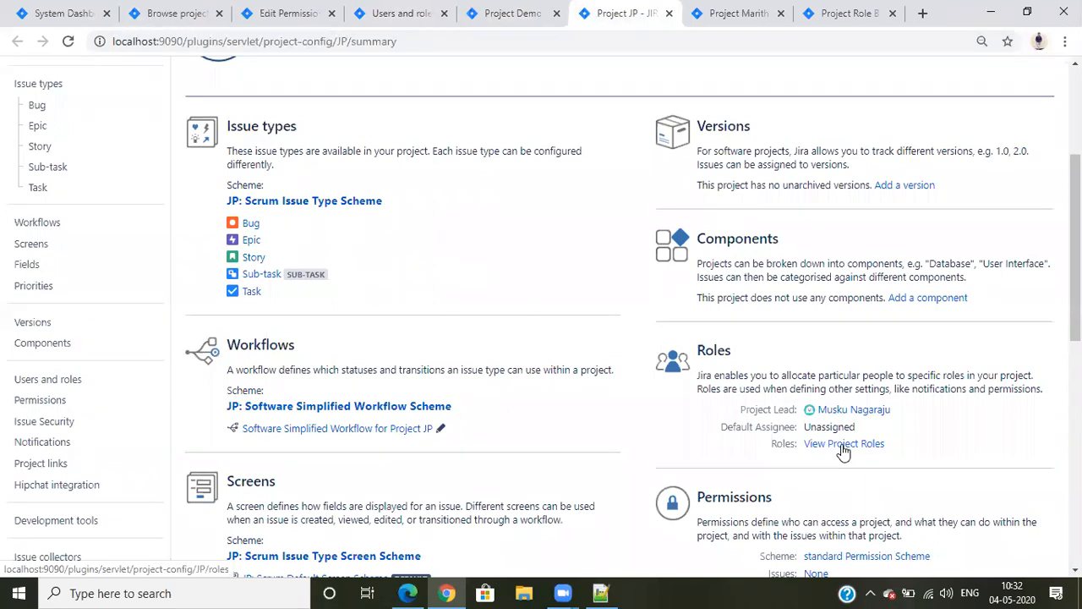
{"action": "left_click", "coordinate": [843, 446]}
{"action": "scroll", "coordinate": [571, 281], "scroll_direction": "down", "scroll_amount": 1}
{"action": "left_click", "coordinate": [933, 161]}
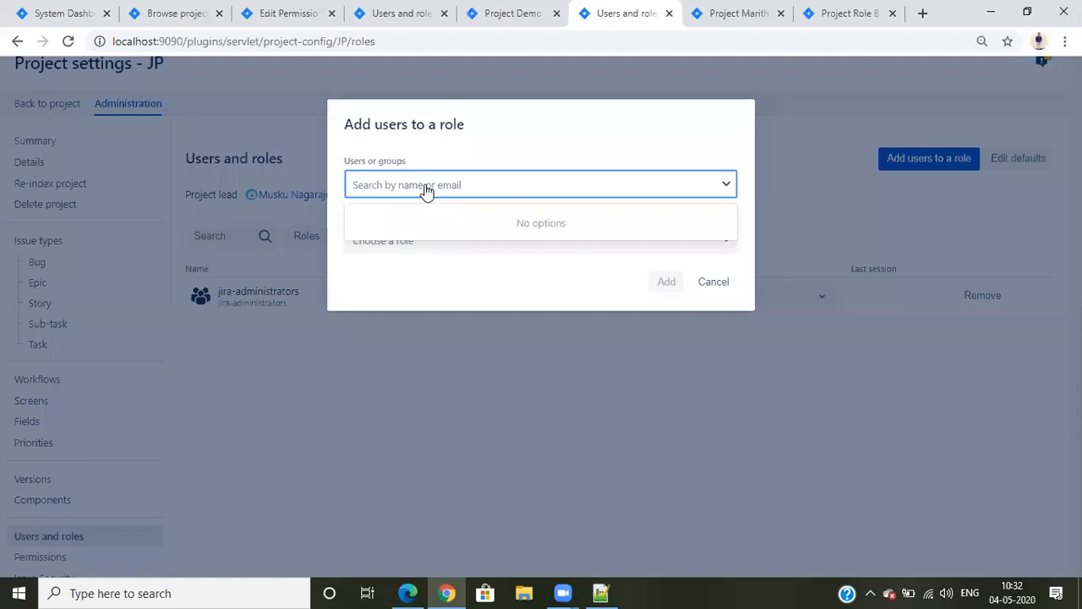
Find and select the regular user's account, choose the User role, and add the assignment to JP
{"action": "type", "text": "bhara"}
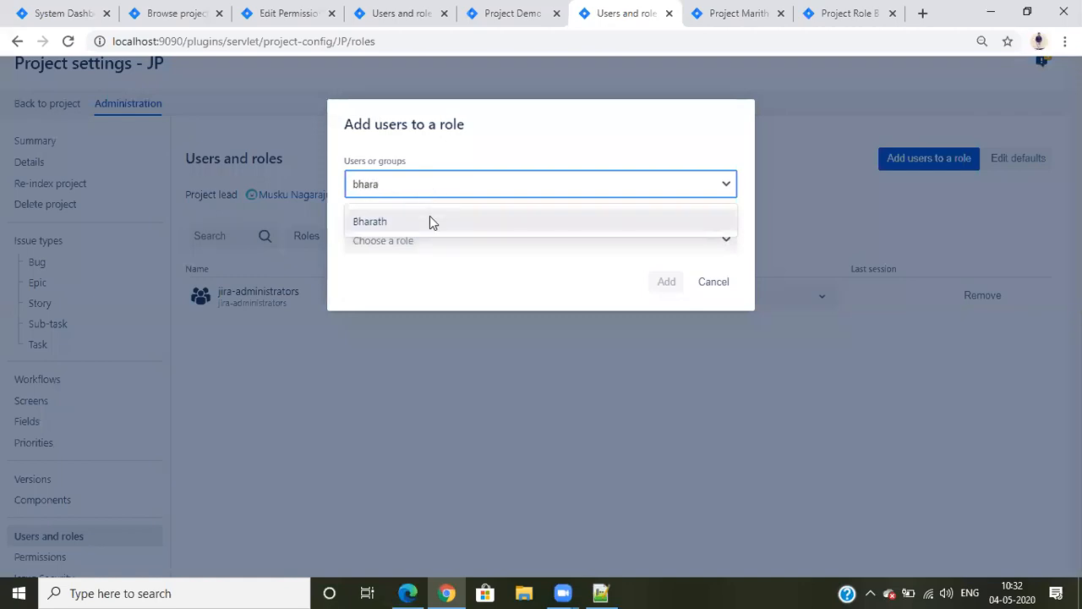
{"action": "left_click", "coordinate": [429, 221]}
{"action": "left_click", "coordinate": [432, 239]}
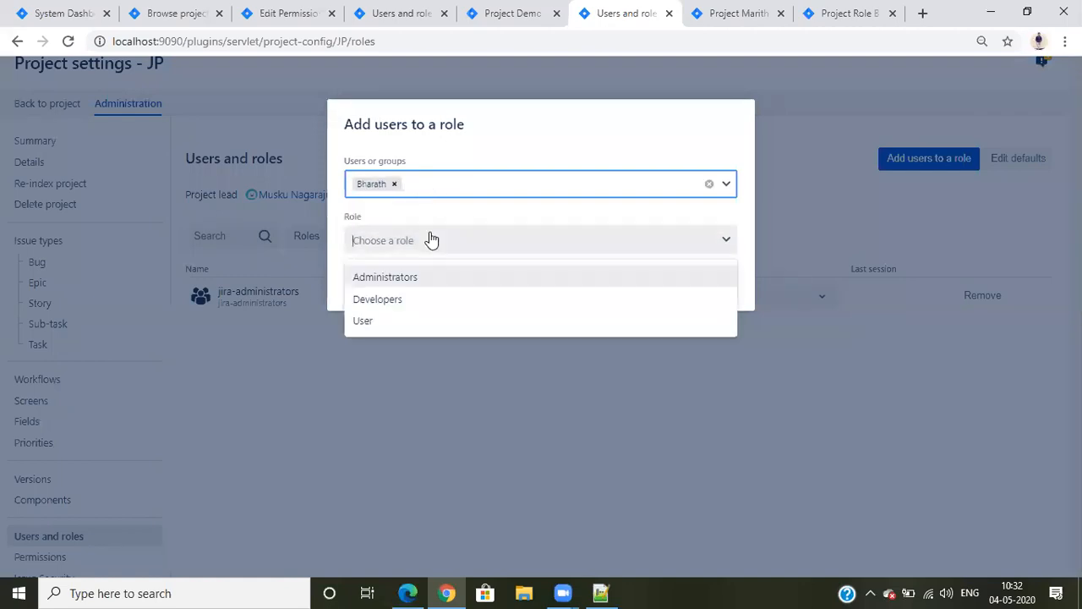
{"action": "left_click", "coordinate": [391, 320]}
{"action": "left_click", "coordinate": [665, 282]}
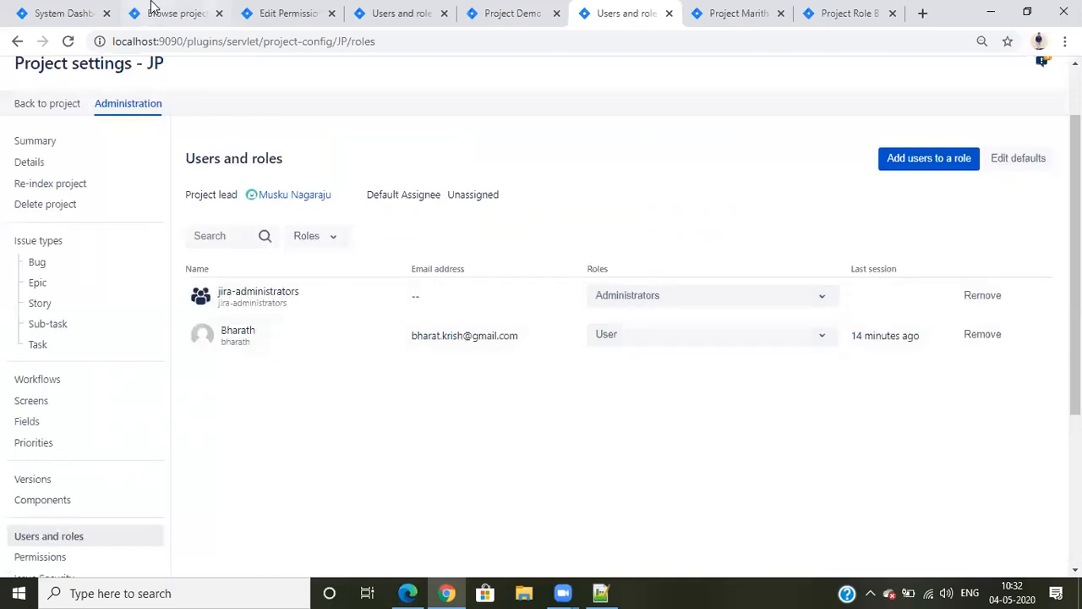
Compare the administrator's software project list in Chrome with the regular user's project list in Edge, and return to Chrome
{"action": "left_click", "coordinate": [169, 13]}
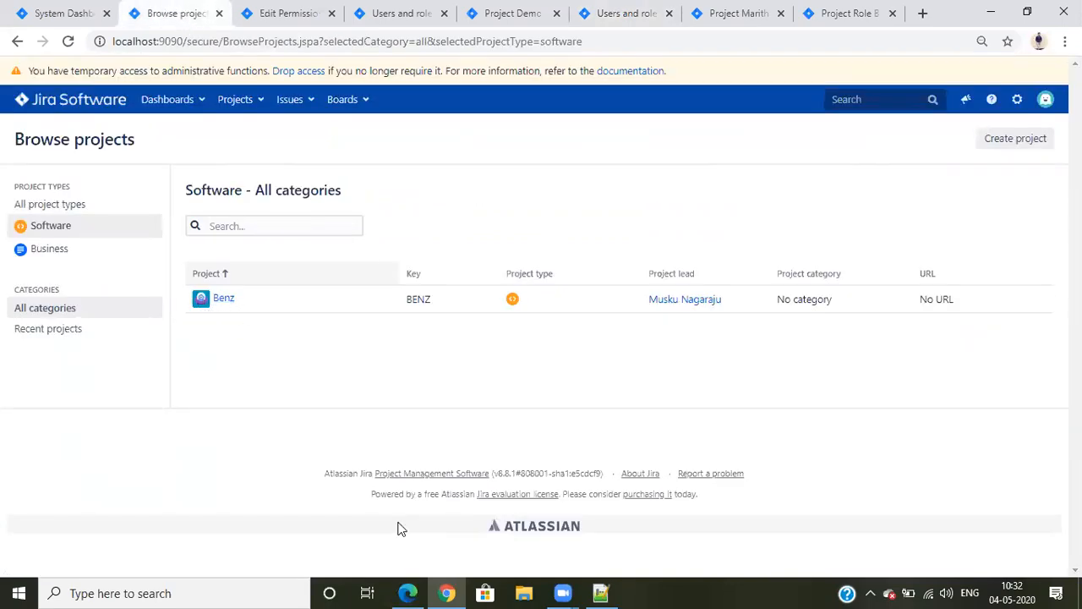
{"action": "key", "text": "alt+Tab"}
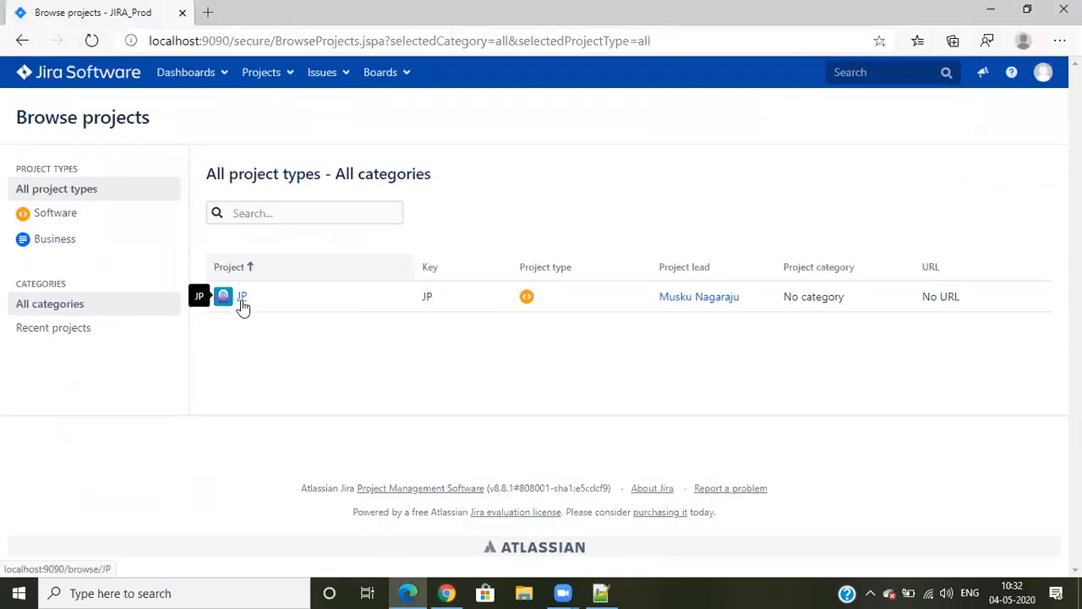
{"action": "left_click", "coordinate": [447, 592]}
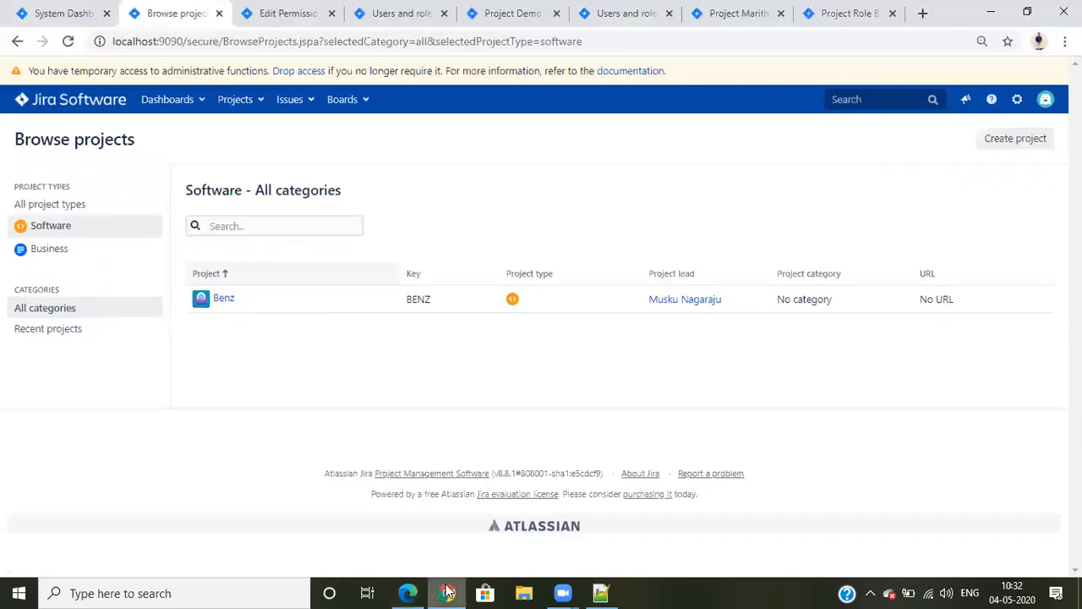
Highlight the Browse Projects permission in the standard Permission Scheme, and show the list of projects using the scheme
{"action": "left_click", "coordinate": [268, 10]}
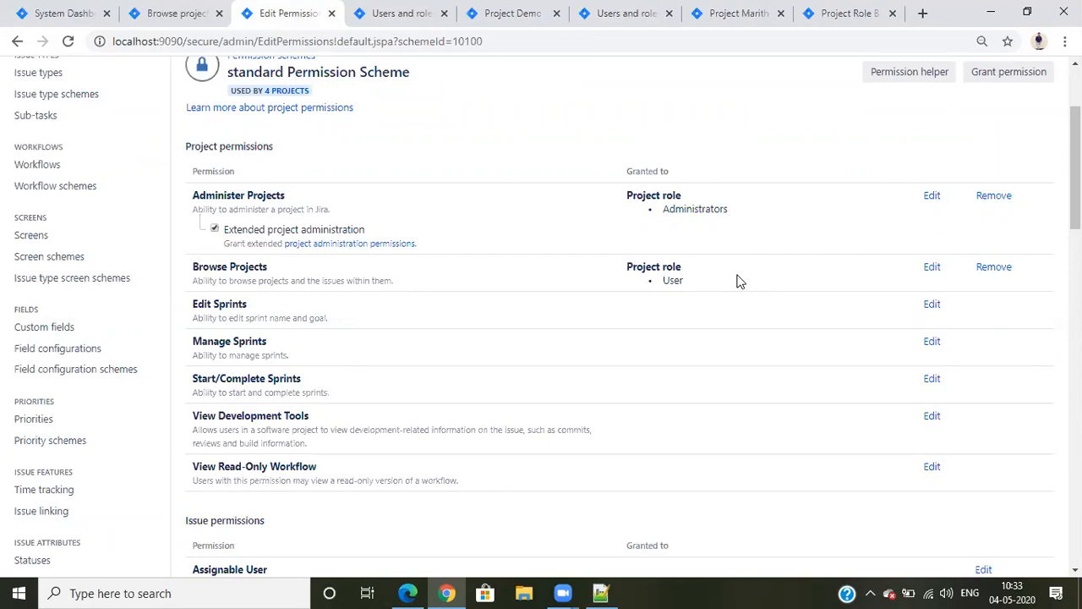
{"action": "left_click_drag", "start_coordinate": [252, 267], "coordinate": [205, 280]}
{"action": "left_click", "coordinate": [363, 273]}
{"action": "left_click", "coordinate": [284, 91]}
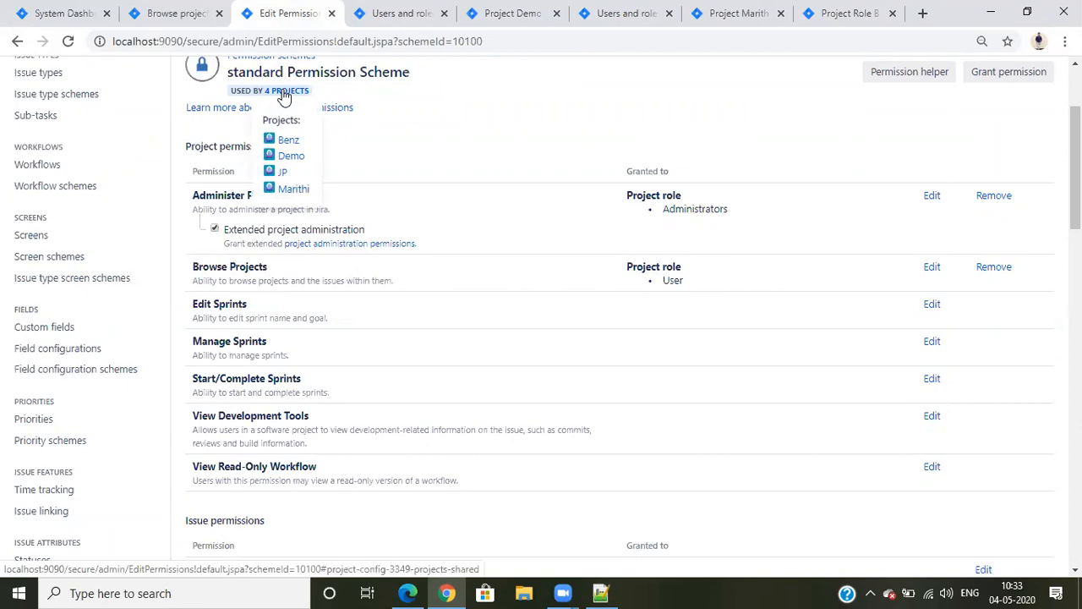
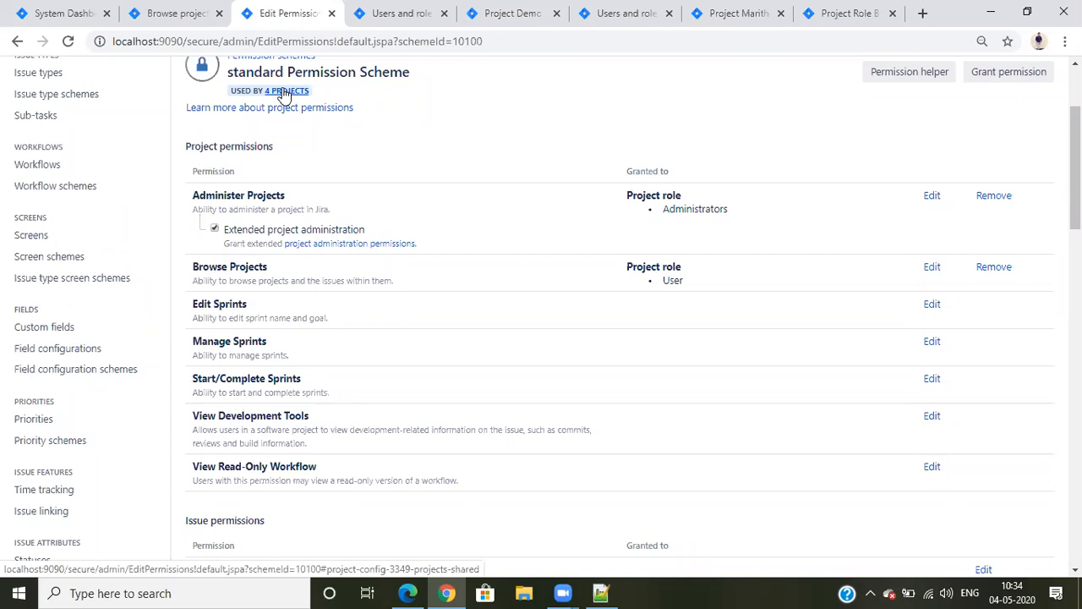
Highlight the Project role grantee of the Browse Projects permission and review the scheme's permission list
{"action": "left_click_drag", "start_coordinate": [700, 282], "coordinate": [632, 267]}
{"action": "left_click", "coordinate": [626, 272]}
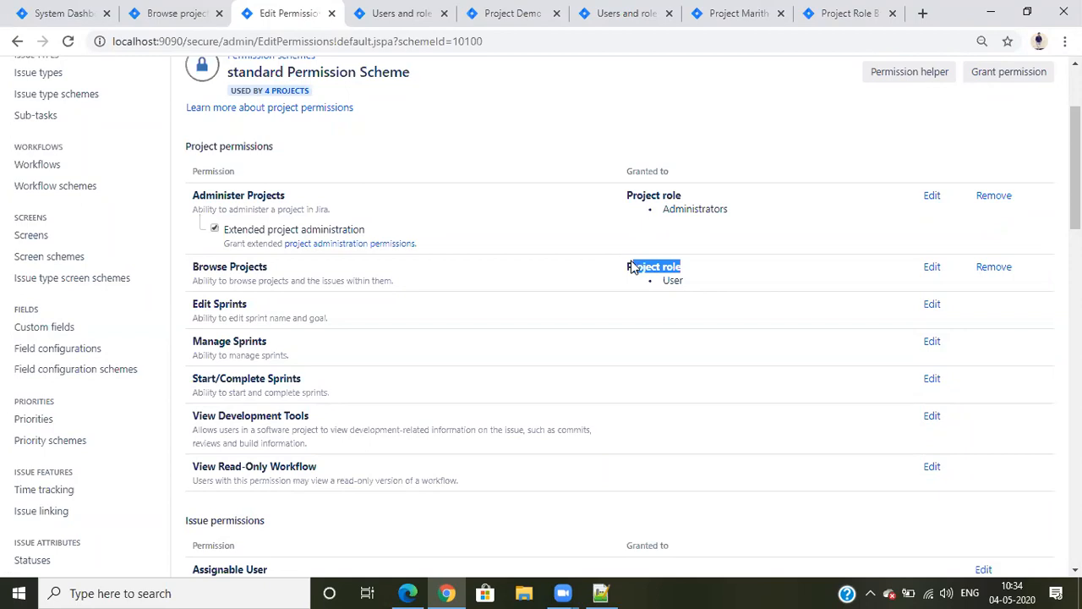
{"action": "left_click", "coordinate": [708, 233]}
{"action": "scroll", "coordinate": [919, 191], "scroll_direction": "up", "scroll_amount": 1}
{"action": "scroll", "coordinate": [919, 191], "scroll_direction": "down", "scroll_amount": 1}
Start a new permission grant and select Add Comments, Assign Issues, Close Issues and Create Issues
{"action": "left_click", "coordinate": [1007, 77]}
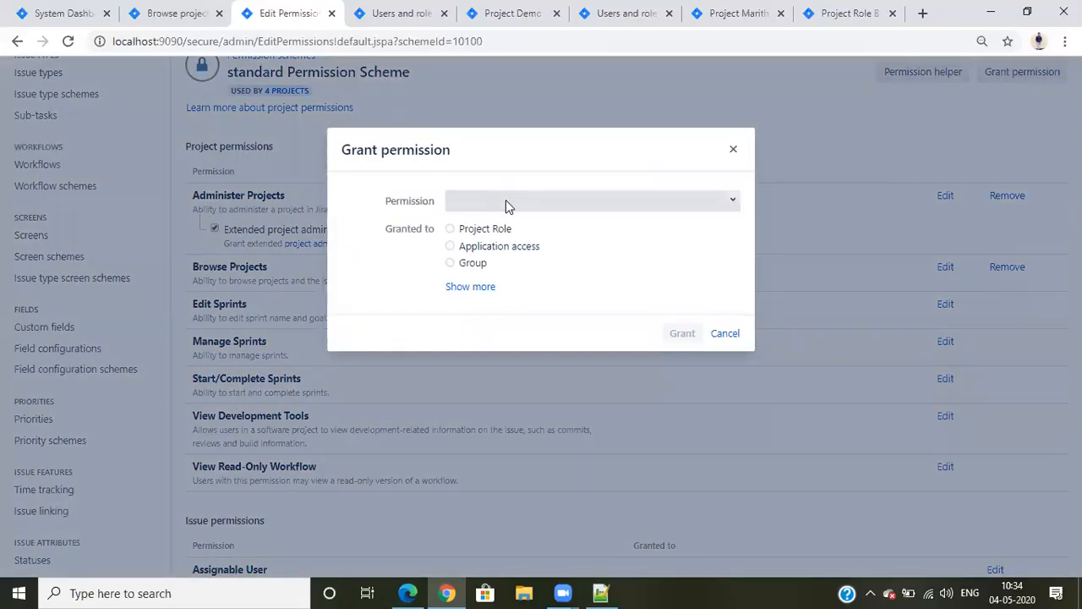
{"action": "left_click", "coordinate": [505, 203]}
{"action": "left_click", "coordinate": [512, 229]}
{"action": "left_click", "coordinate": [588, 203]}
{"action": "left_click", "coordinate": [588, 203]}
{"action": "left_click", "coordinate": [584, 200]}
{"action": "left_click", "coordinate": [512, 270]}
{"action": "left_click", "coordinate": [601, 202]}
{"action": "left_click", "coordinate": [500, 289]}
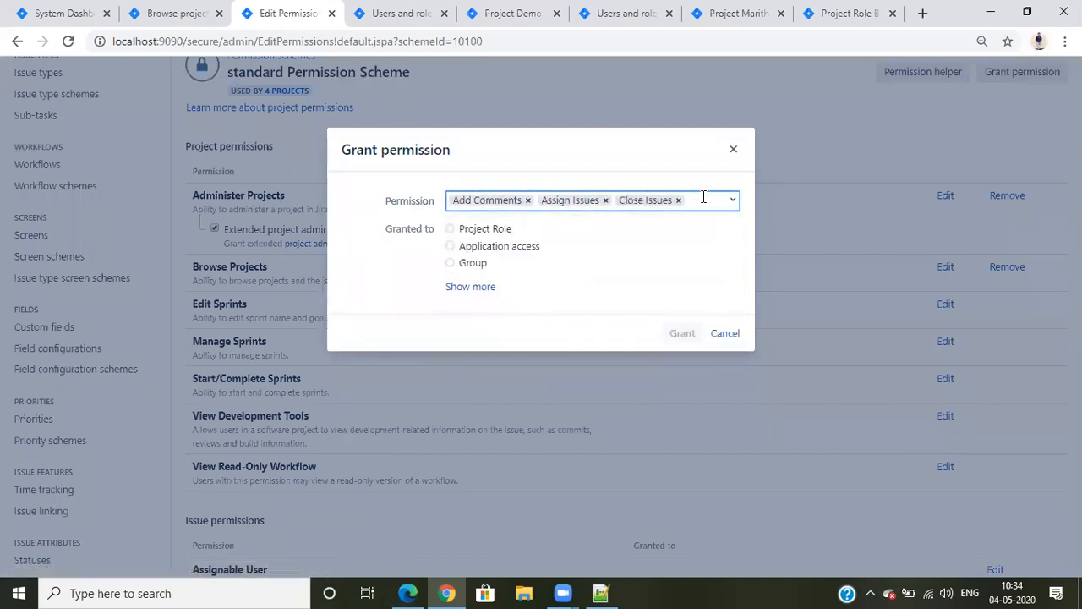
{"action": "left_click", "coordinate": [703, 197]}
{"action": "left_click", "coordinate": [512, 312]}
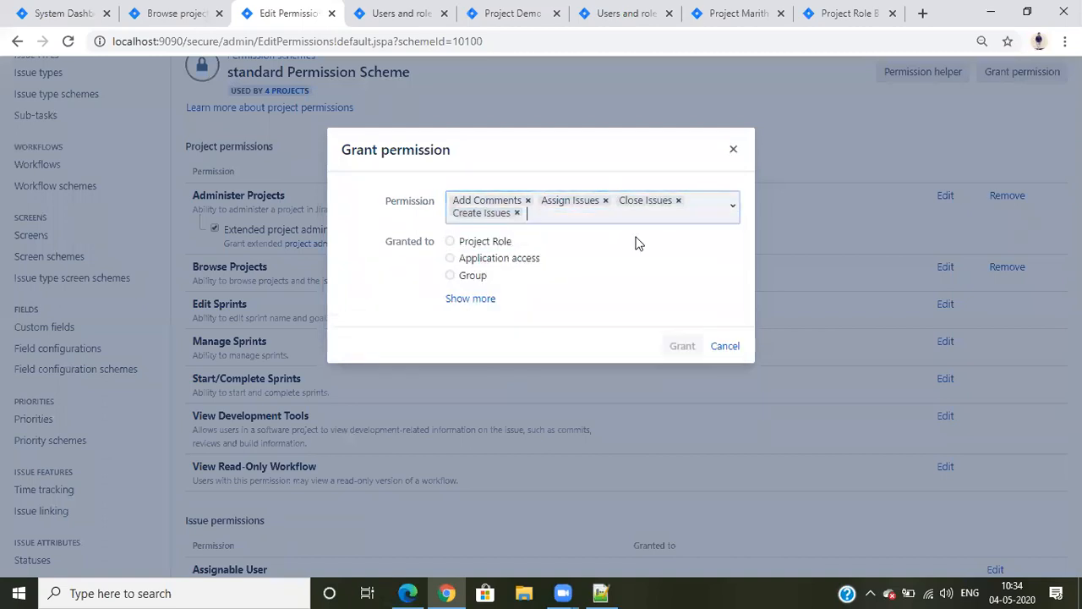
Add Assignable User, Delete All Attachments and Create Attachments to the permissions being granted
{"action": "left_click", "coordinate": [640, 220]}
{"action": "left_click", "coordinate": [538, 251]}
{"action": "left_click", "coordinate": [626, 213]}
{"action": "left_click", "coordinate": [560, 299]}
{"action": "left_click", "coordinate": [647, 230]}
{"action": "left_click", "coordinate": [572, 292]}
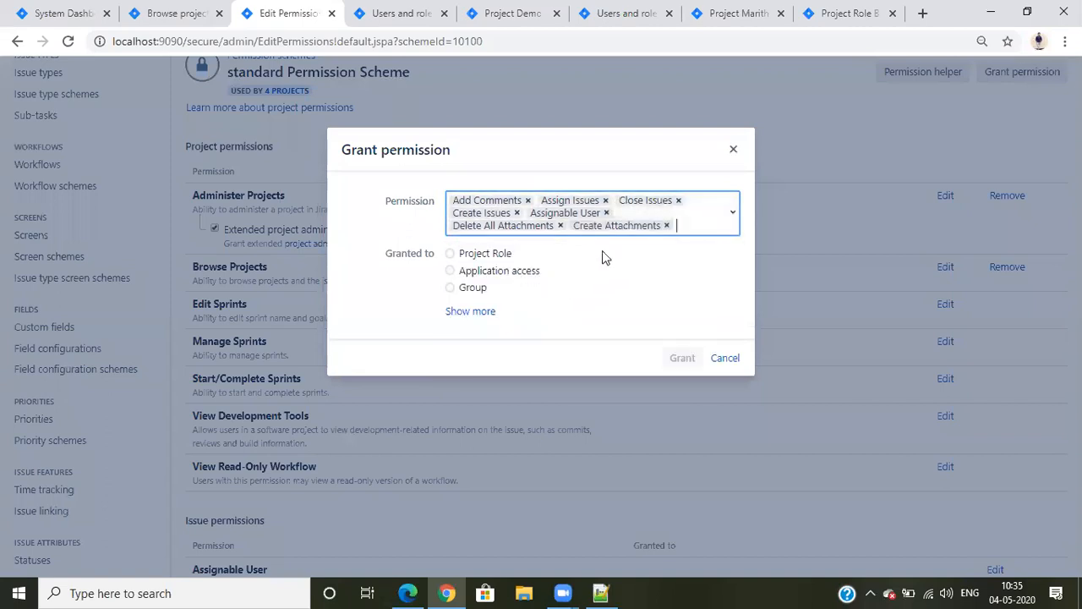
Add Delete All Comments, Delete Issues, Delete Own Attachments and Browse Projects to the permissions being granted
{"action": "left_click", "coordinate": [678, 224]}
{"action": "left_click", "coordinate": [640, 291]}
{"action": "left_click", "coordinate": [687, 239]}
{"action": "left_click", "coordinate": [558, 328]}
{"action": "left_click", "coordinate": [688, 239]}
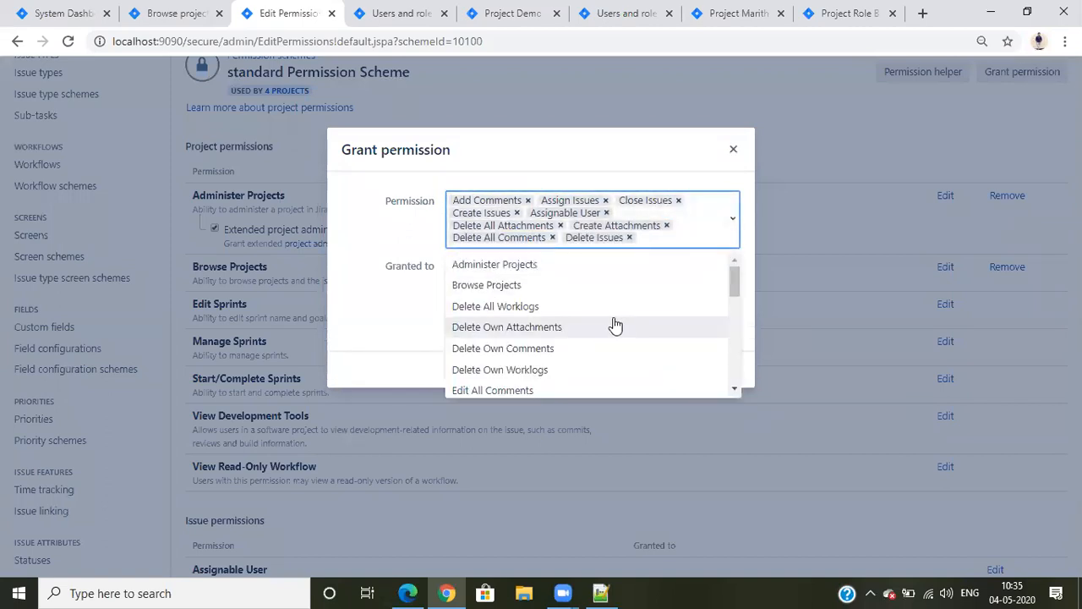
{"action": "left_click", "coordinate": [615, 326]}
{"action": "left_click", "coordinate": [611, 256]}
{"action": "left_click", "coordinate": [577, 301]}
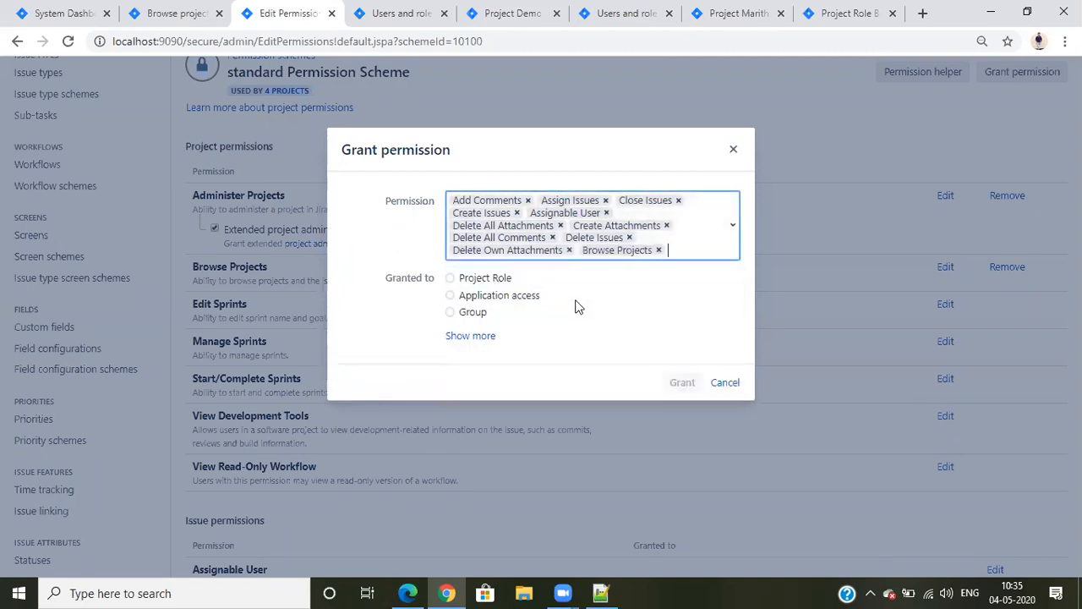
Add all remaining permissions to the grant, from Administer Projects and Delete All Worklogs through View Voters and Watchers and Work On Issues
{"action": "left_click", "coordinate": [684, 243]}
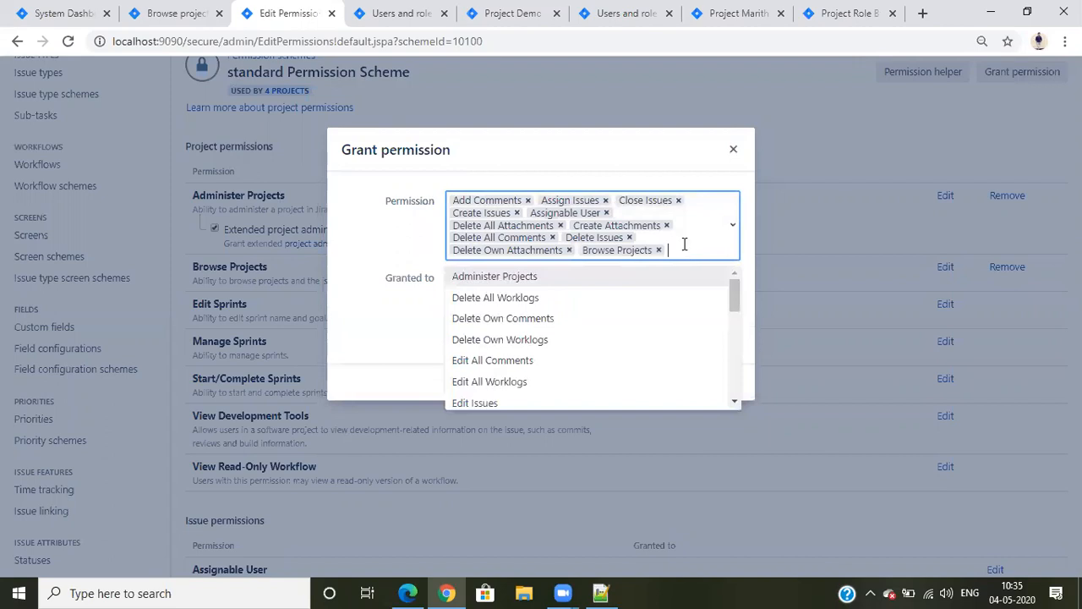
{"action": "key", "text": "Return"}
{"action": "left_click", "coordinate": [684, 243]}
{"action": "key", "text": "Return"}
{"action": "left_click", "coordinate": [684, 244]}
{"action": "key", "text": "Return"}
{"action": "key", "text": "Return"}
{"action": "key", "text": "Return"}
{"action": "key", "text": "Return"}
{"action": "key", "text": "Return"}
{"action": "key", "text": "Return"}
{"action": "key", "text": "Return"}
{"action": "key", "text": "Return"}
{"action": "key", "text": "Return"}
{"action": "key", "text": "Return"}
{"action": "key", "text": "Return"}
{"action": "key", "text": "Return"}
{"action": "key", "text": "Return"}
{"action": "key", "text": "Return"}
{"action": "key", "text": "Return"}
{"action": "key", "text": "Return"}
{"action": "key", "text": "Return"}
{"action": "key", "text": "Return"}
{"action": "key", "text": "Return"}
{"action": "key", "text": "Return"}
{"action": "key", "text": "Return"}
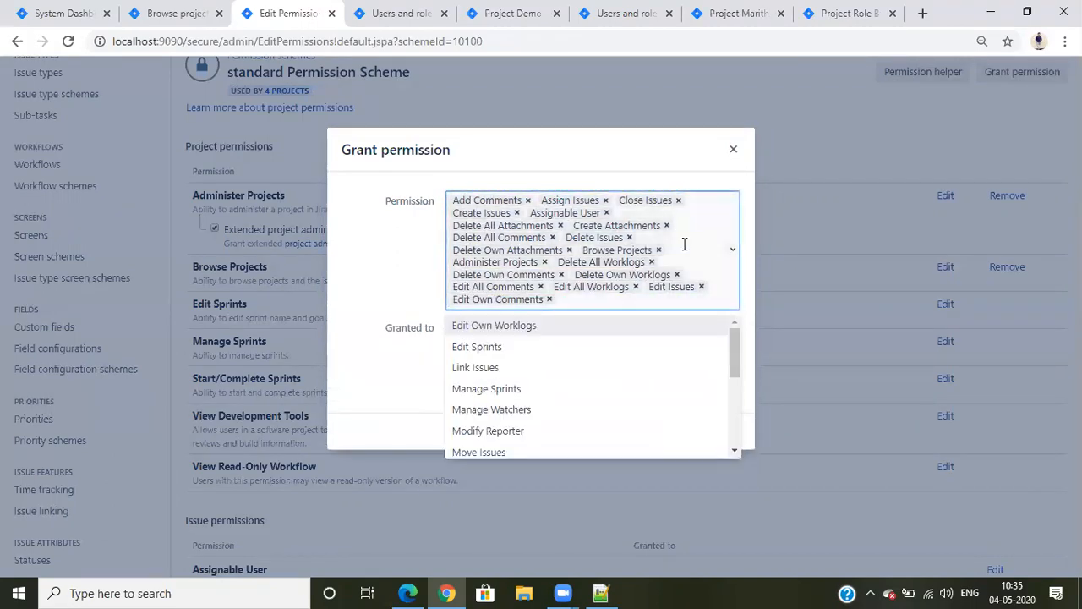
{"action": "key", "text": "Return"}
{"action": "key", "text": "Return"}
{"action": "key", "text": "Return"}
{"action": "key", "text": "Return"}
{"action": "key", "text": "Return"}
{"action": "key", "text": "Return"}
{"action": "key", "text": "Return"}
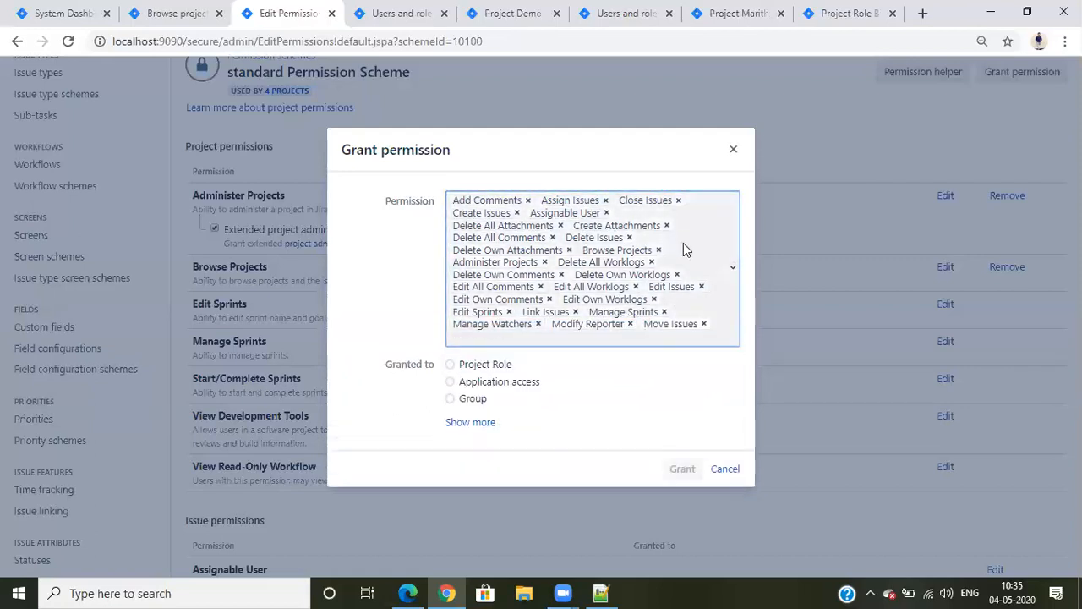
{"action": "key", "text": "Return"}
{"action": "key", "text": "Return"}
{"action": "key", "text": "Return"}
{"action": "key", "text": "Return"}
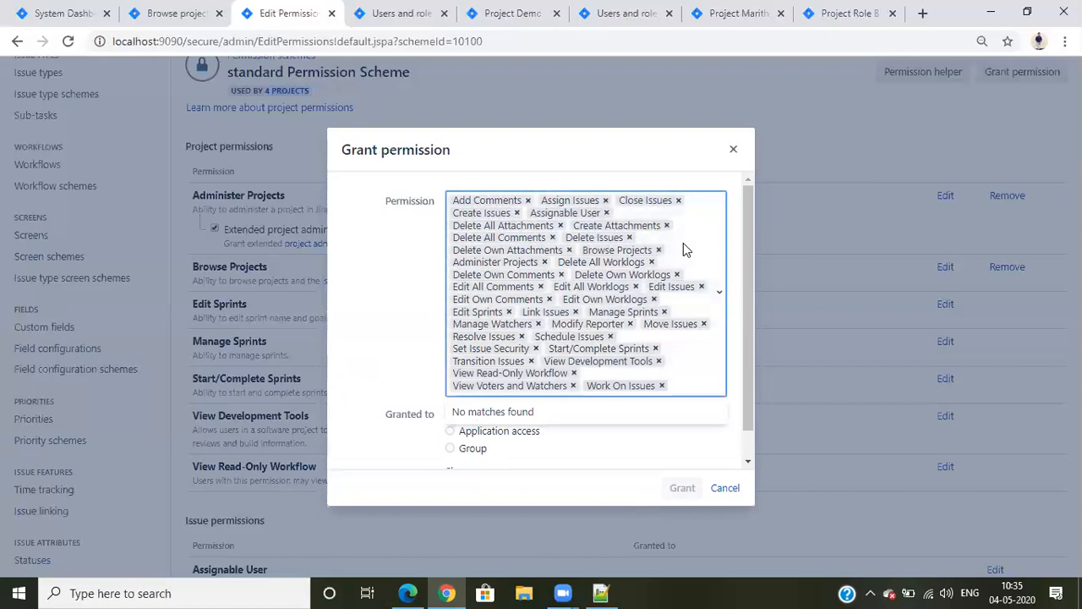
Grant the selected permissions to the User project role
{"action": "left_click", "coordinate": [427, 331]}
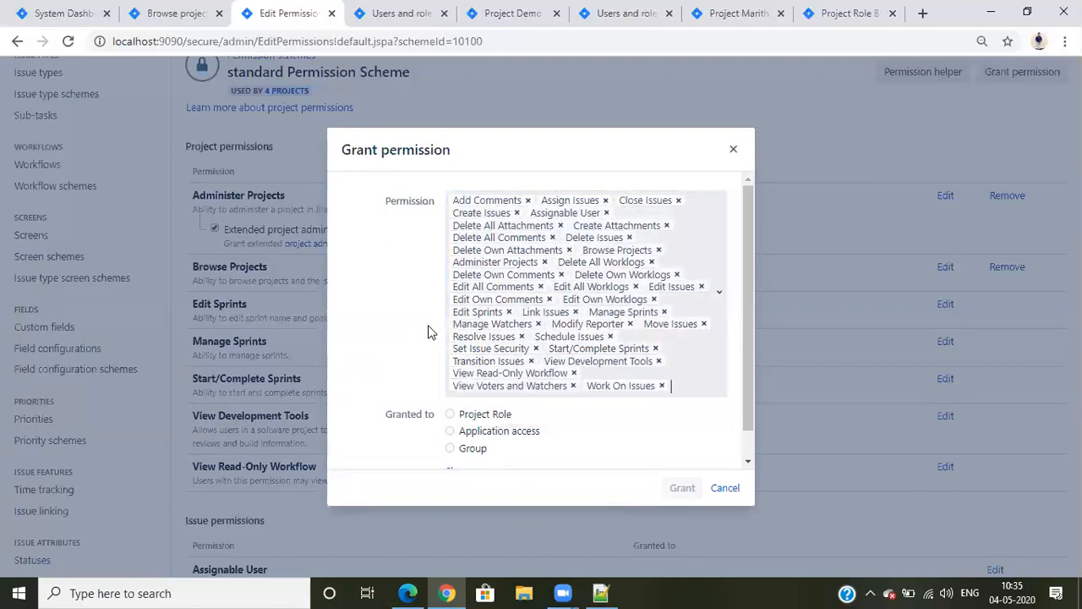
{"action": "left_click", "coordinate": [449, 415]}
{"action": "left_click", "coordinate": [451, 414]}
{"action": "left_click", "coordinate": [587, 437]}
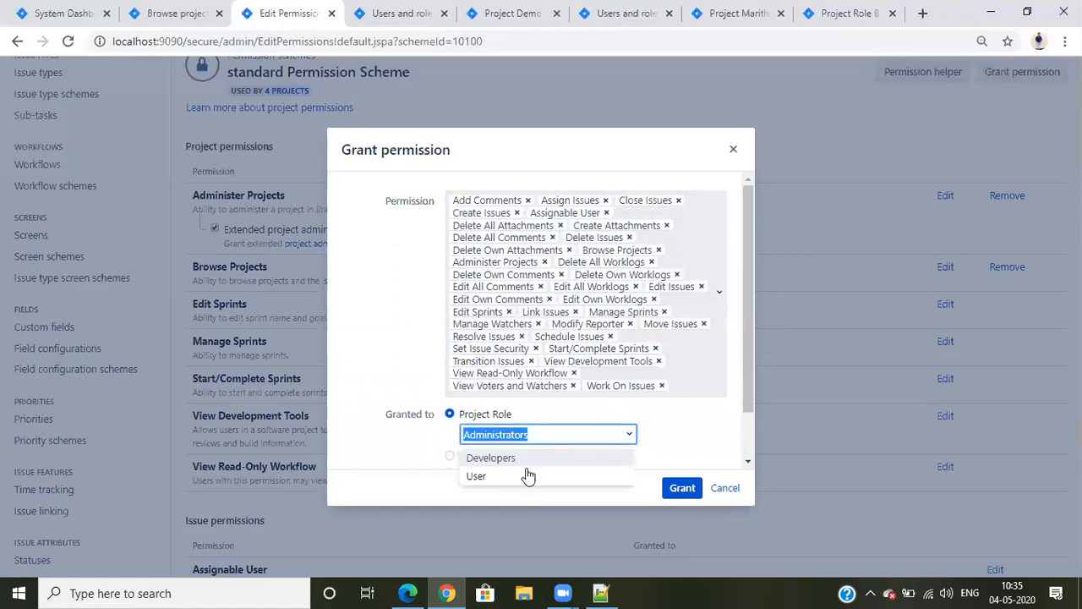
{"action": "left_click", "coordinate": [512, 481]}
{"action": "left_click", "coordinate": [681, 488]}
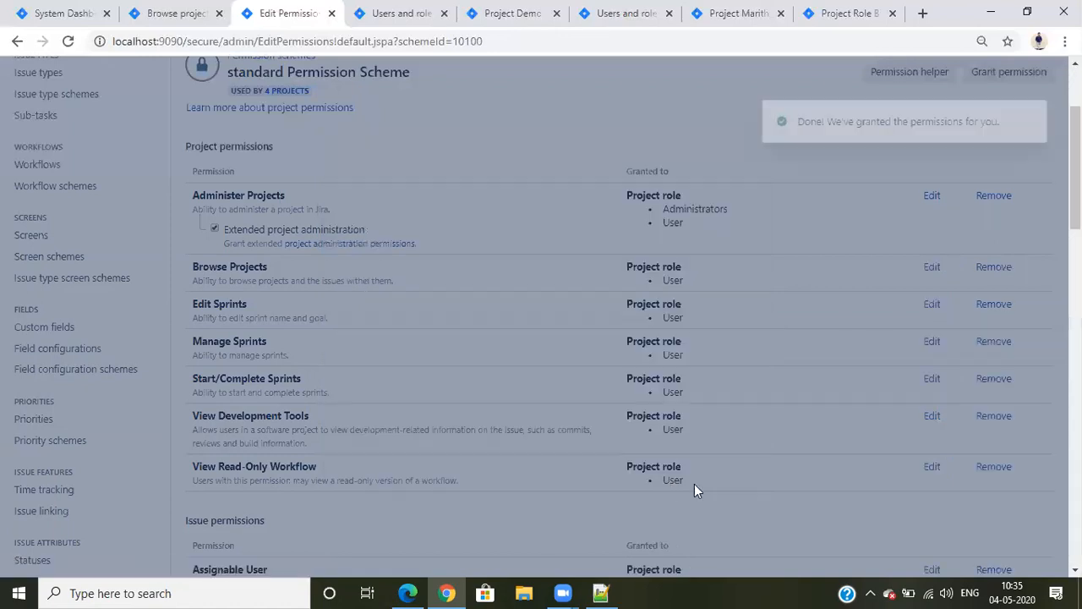
Review the granted permissions and remove the User project role from Administer Projects
{"action": "scroll", "coordinate": [784, 489], "scroll_direction": "down", "scroll_amount": 20}
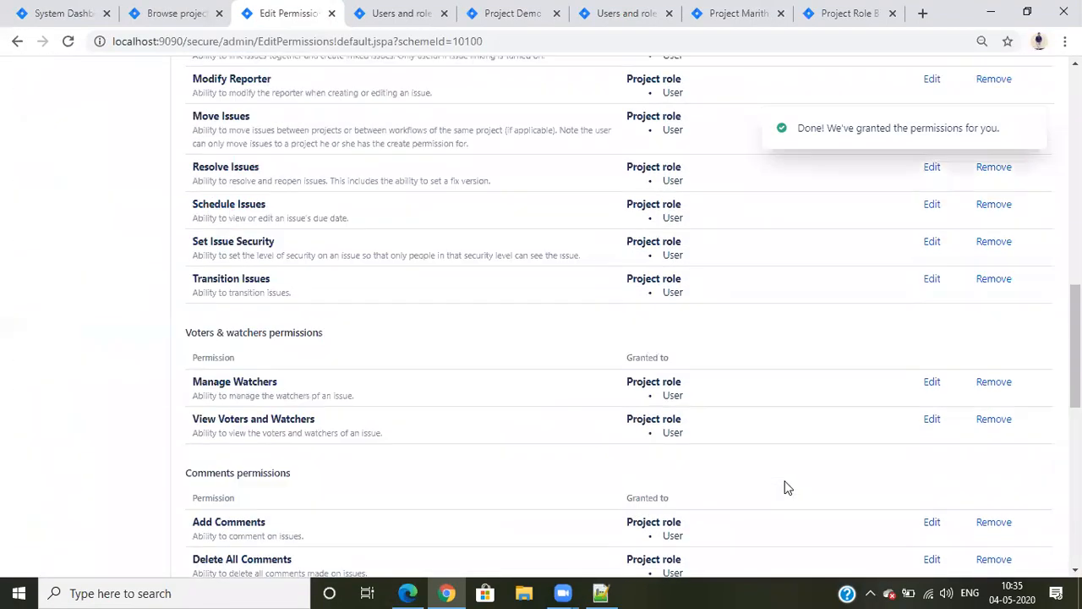
{"action": "scroll", "coordinate": [785, 486], "scroll_direction": "up", "scroll_amount": 20}
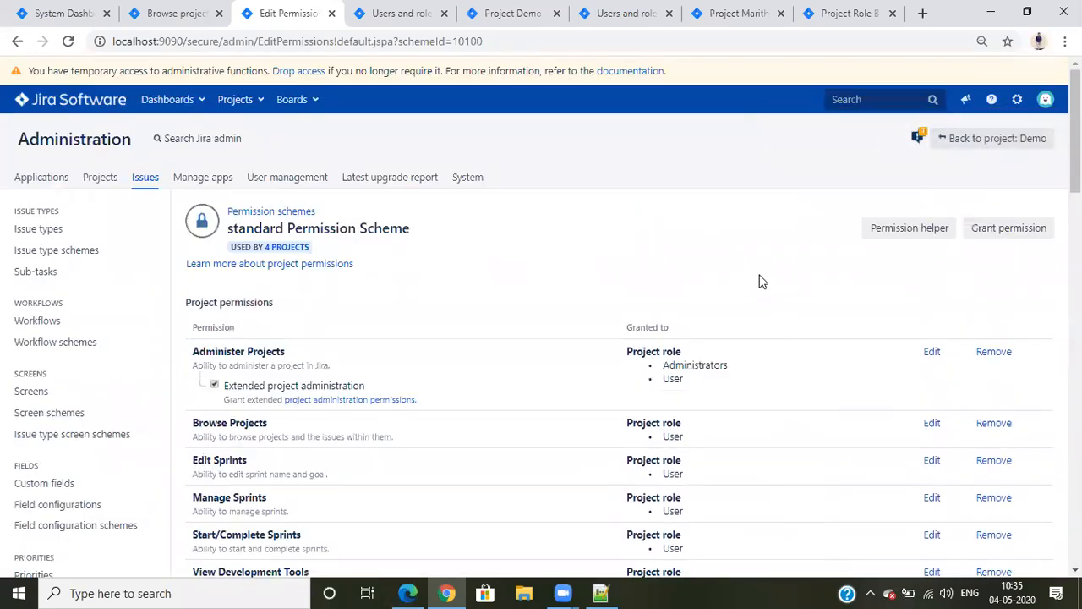
{"action": "scroll", "coordinate": [759, 281], "scroll_direction": "down", "scroll_amount": 1}
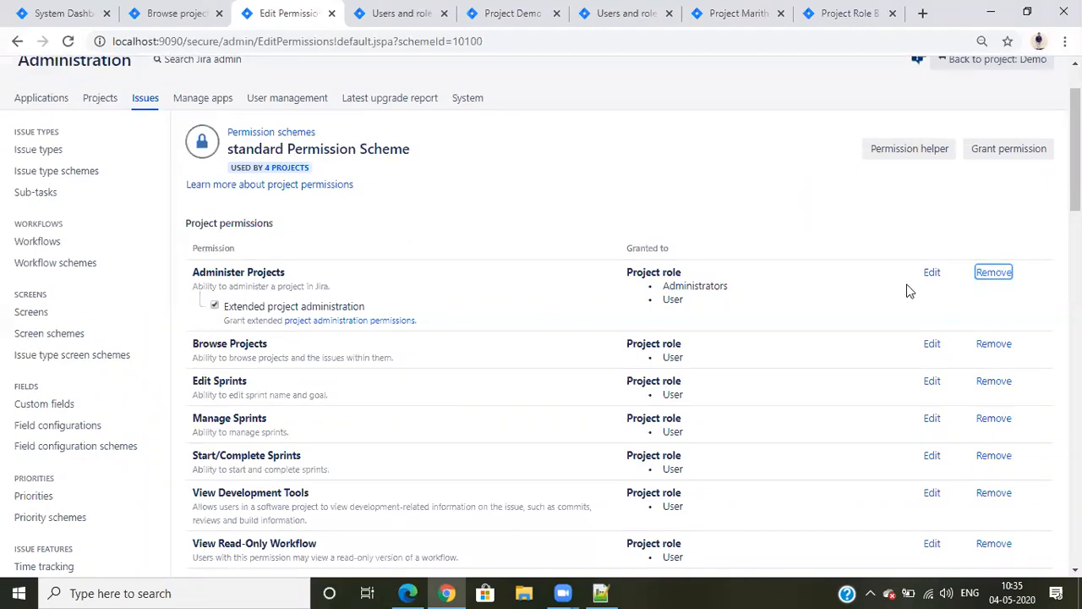
{"action": "left_click", "coordinate": [1006, 272]}
{"action": "left_click", "coordinate": [450, 236]}
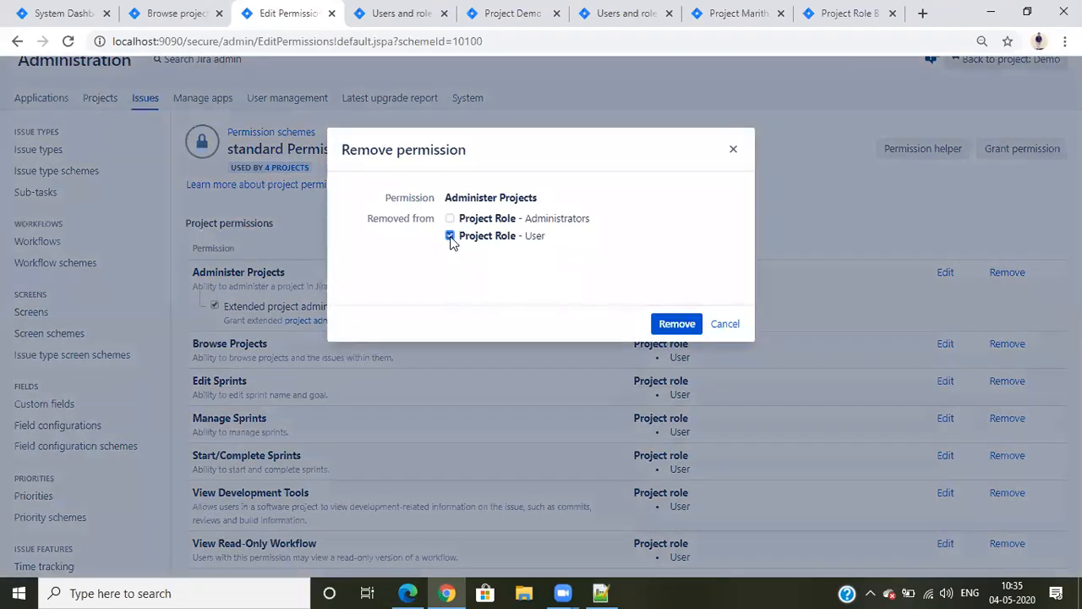
{"action": "left_click", "coordinate": [684, 325]}
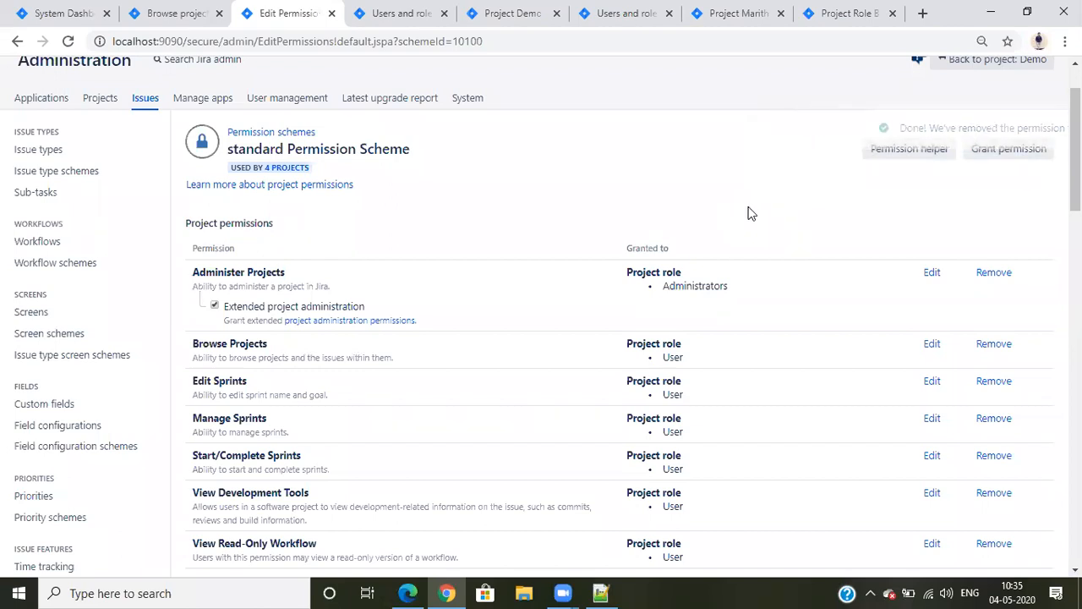
Start another permission grant and select Administer Projects
{"action": "left_click", "coordinate": [1001, 158]}
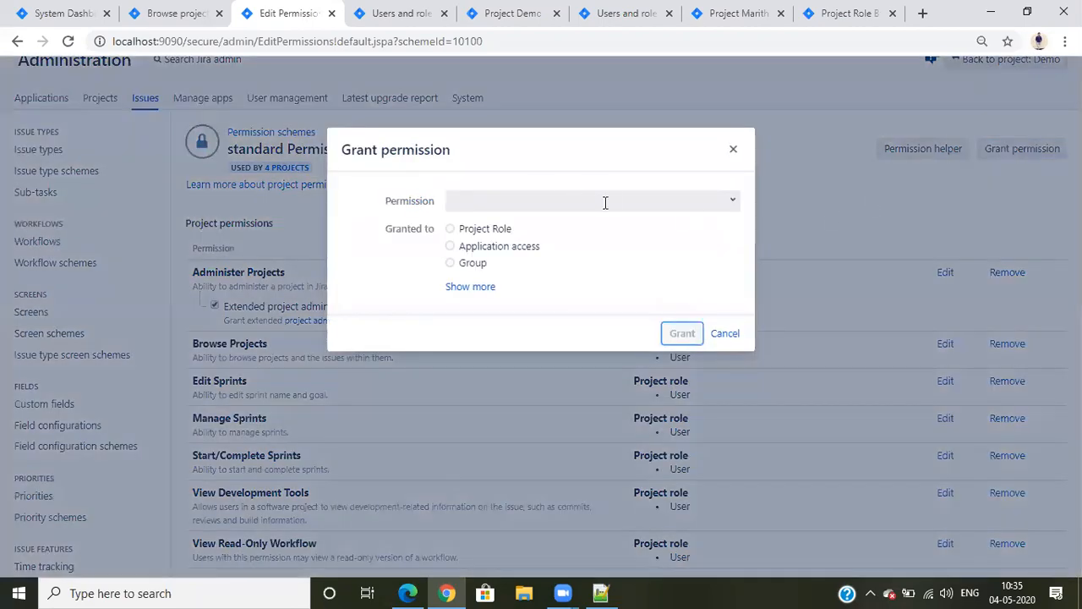
{"action": "left_click", "coordinate": [609, 203]}
{"action": "key", "text": "Down"}
{"action": "key", "text": "Return"}
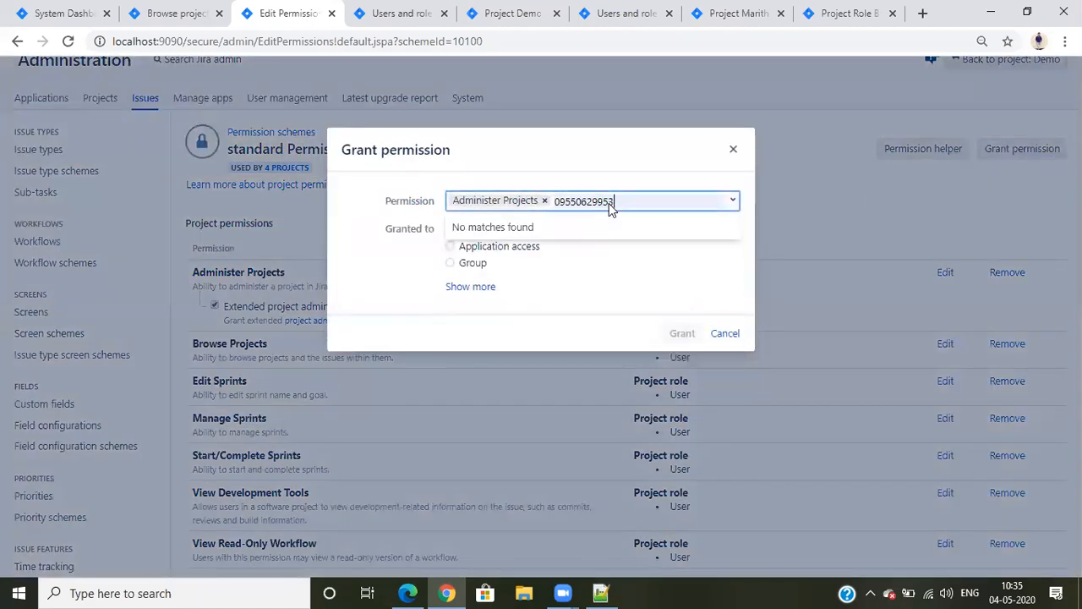
Clear the autofilled phone number from the permission entry and add Add Comments and Assign Issues
{"action": "key", "text": "BackSpace"}
{"action": "key", "text": "BackSpace"}
{"action": "key", "text": "BackSpace"}
{"action": "key", "text": "BackSpace"}
{"action": "key", "text": "BackSpace"}
{"action": "key", "text": "BackSpace"}
{"action": "key", "text": "BackSpace"}
{"action": "key", "text": "BackSpace"}
{"action": "key", "text": "BackSpace"}
{"action": "key", "text": "BackSpace"}
{"action": "key", "text": "BackSpace"}
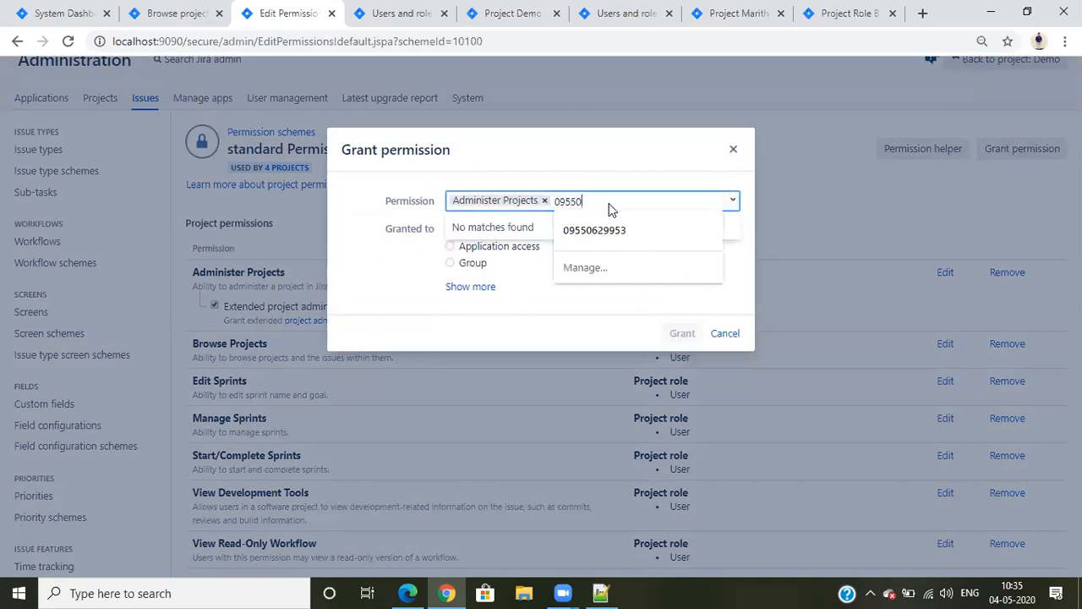
{"action": "key", "text": "Return"}
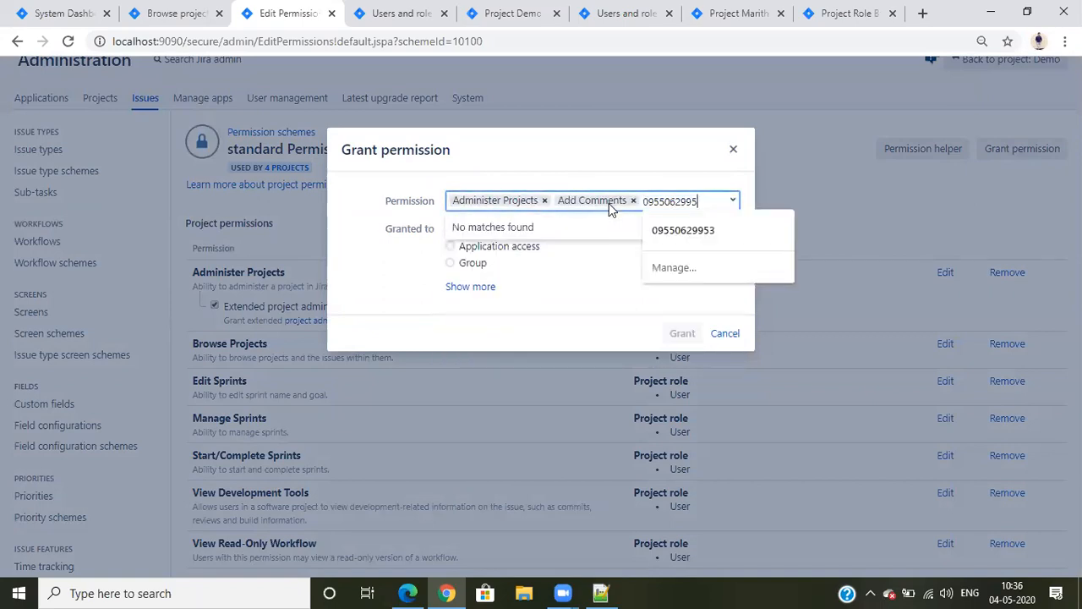
{"action": "key", "text": "BackSpace"}
{"action": "key", "text": "BackSpace"}
{"action": "key", "text": "BackSpace"}
{"action": "key", "text": "BackSpace"}
{"action": "key", "text": "BackSpace"}
{"action": "key", "text": "BackSpace"}
{"action": "key", "text": "BackSpace"}
{"action": "key", "text": "BackSpace"}
{"action": "key", "text": "BackSpace"}
{"action": "key", "text": "BackSpace"}
{"action": "key", "text": "BackSpace"}
{"action": "key", "text": "Return"}
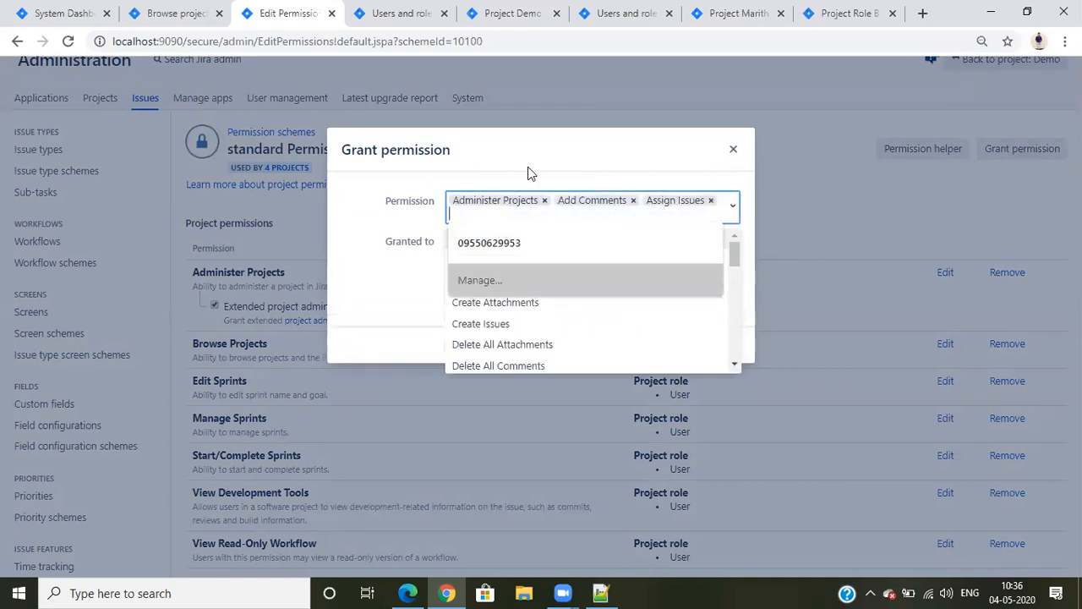
Add Assignable User, Close Issues and Browse Projects to the permissions in the new grant
{"action": "left_click", "coordinate": [524, 206]}
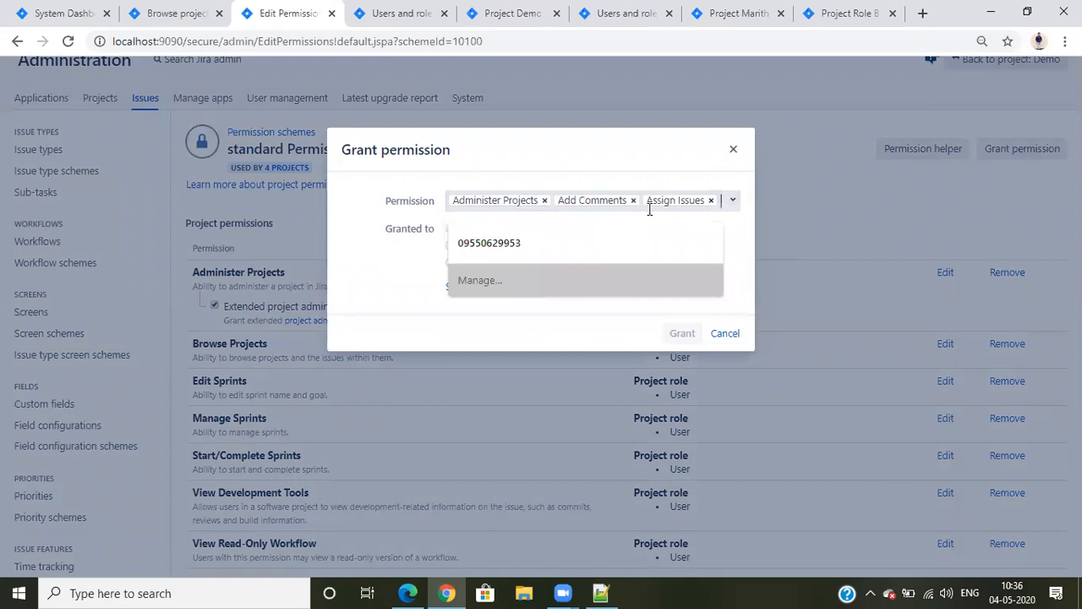
{"action": "left_click", "coordinate": [731, 201]}
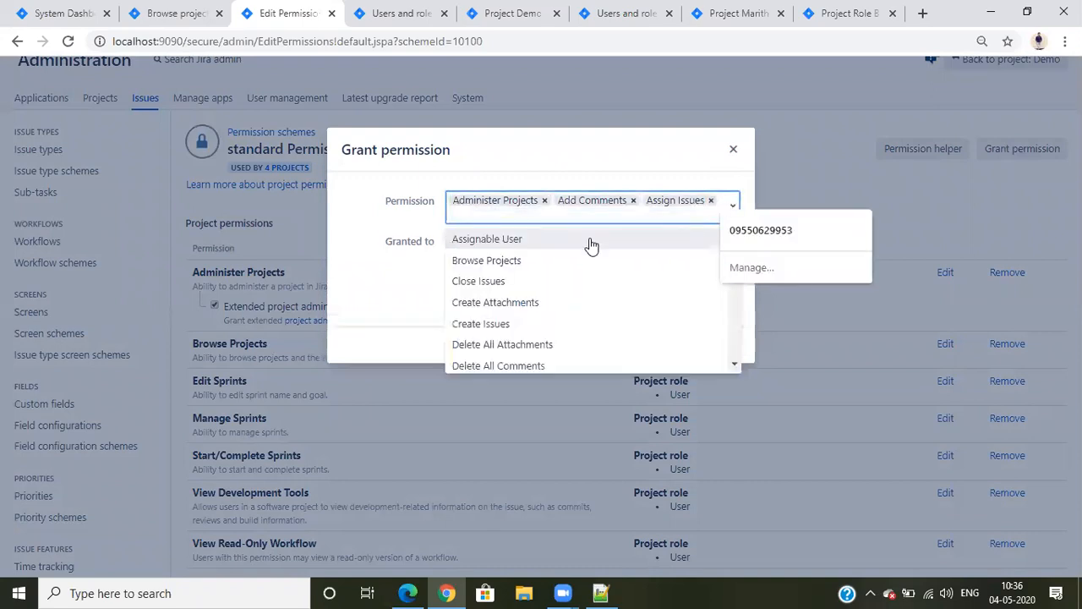
{"action": "left_click", "coordinate": [591, 241]}
{"action": "left_click", "coordinate": [654, 219]}
{"action": "left_click", "coordinate": [592, 255]}
{"action": "left_click", "coordinate": [626, 208]}
{"action": "left_click", "coordinate": [614, 241]}
{"action": "left_click", "coordinate": [711, 218]}
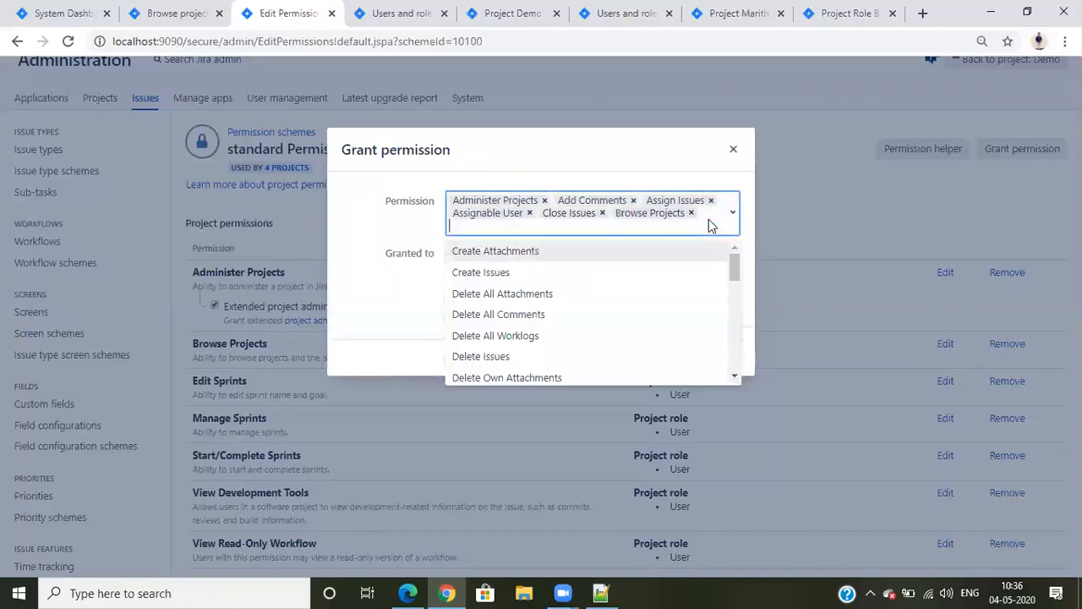
Add Create Attachments and Create Issues to the new grant, clearing the autofilled phone number
{"action": "key", "text": "Return"}
{"action": "key", "text": "Down"}
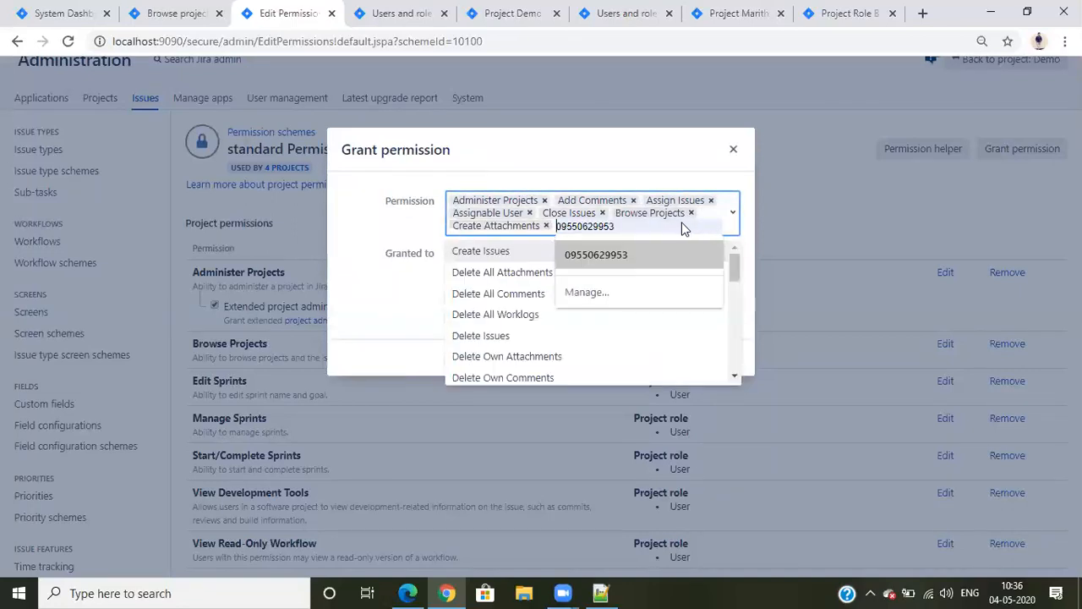
{"action": "left_click", "coordinate": [684, 228]}
{"action": "left_click", "coordinate": [609, 229]}
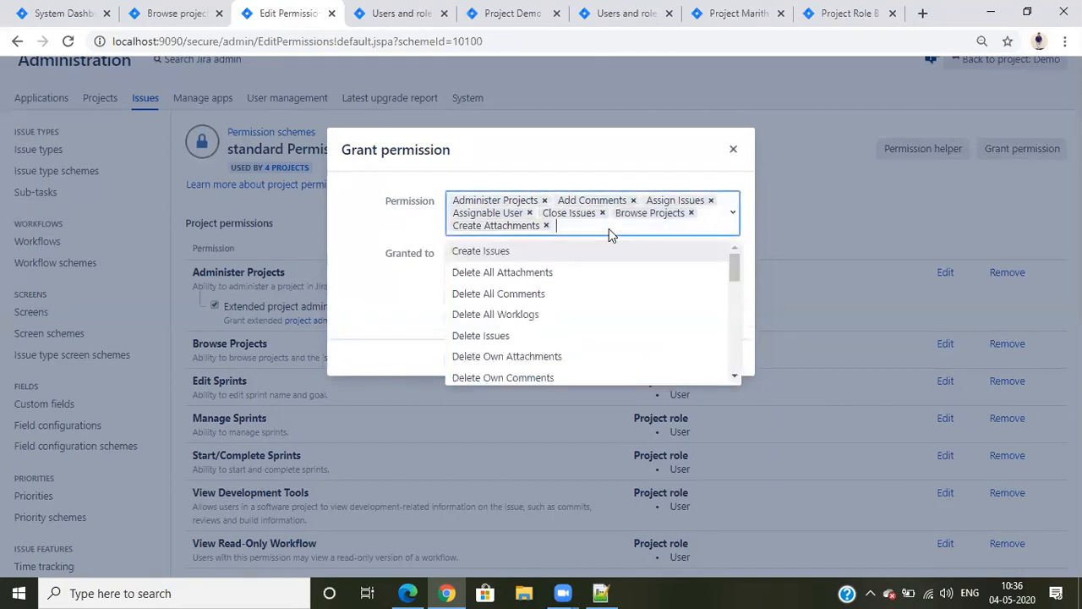
{"action": "left_click", "coordinate": [600, 253]}
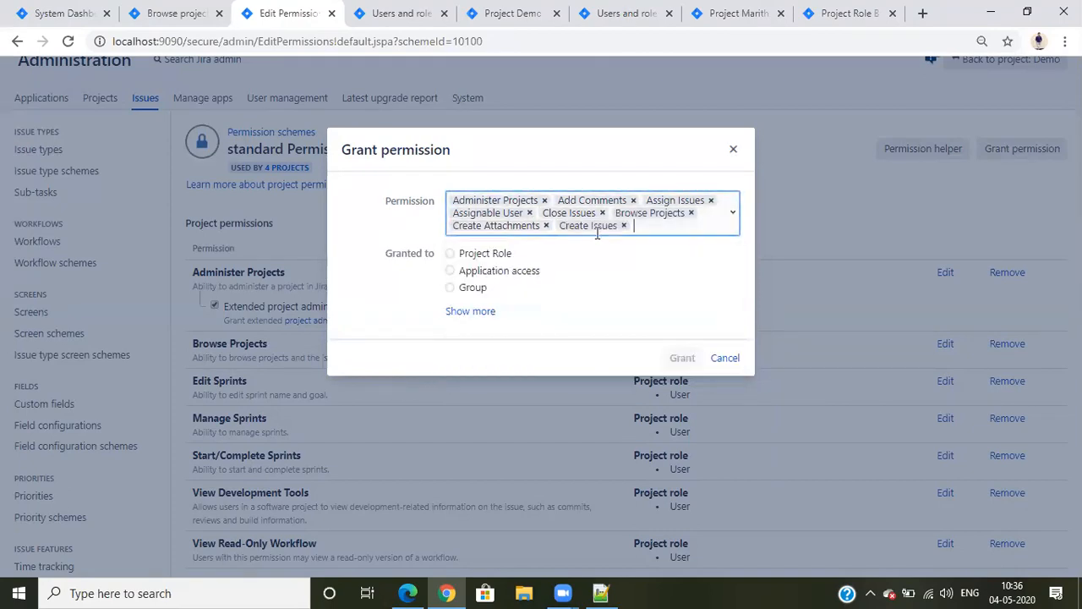
Add Delete All Comments, Delete Issues, Delete Own Attachments and Delete All Worklogs to the new grant
{"action": "left_click", "coordinate": [654, 232]}
{"action": "left_click", "coordinate": [634, 272]}
{"action": "left_click", "coordinate": [652, 230]}
{"action": "left_click", "coordinate": [614, 304]}
{"action": "left_click", "coordinate": [643, 235]}
{"action": "left_click", "coordinate": [620, 303]}
{"action": "left_click", "coordinate": [641, 245]}
{"action": "left_click", "coordinate": [630, 297]}
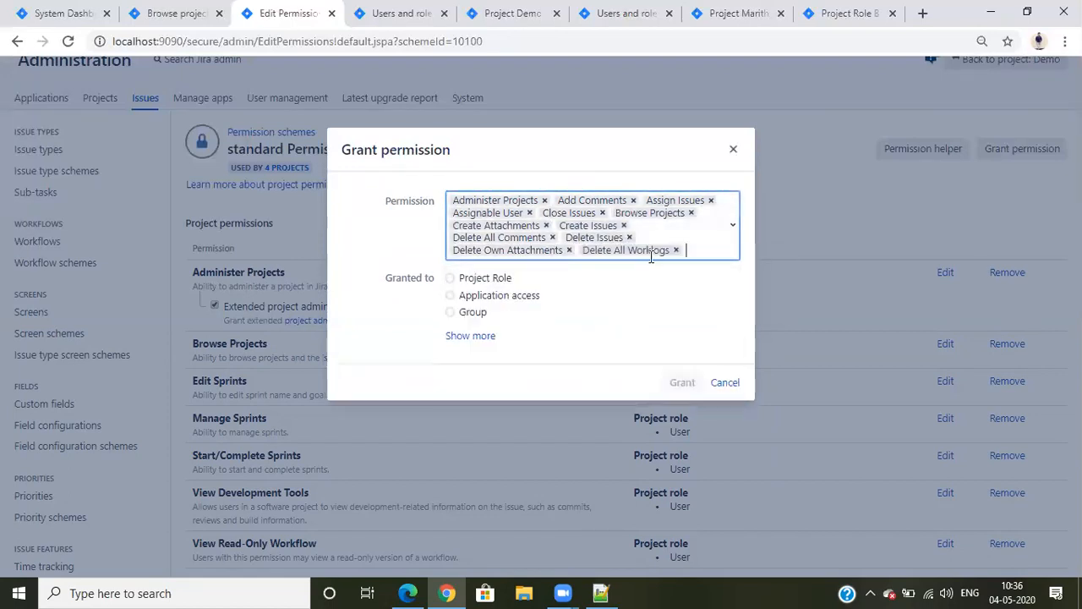
Add Delete Own Worklogs and Delete Own Comments to the new grant
{"action": "left_click", "coordinate": [686, 244]}
{"action": "left_click", "coordinate": [594, 317]}
{"action": "left_click", "coordinate": [644, 264]}
{"action": "left_click", "coordinate": [596, 292]}
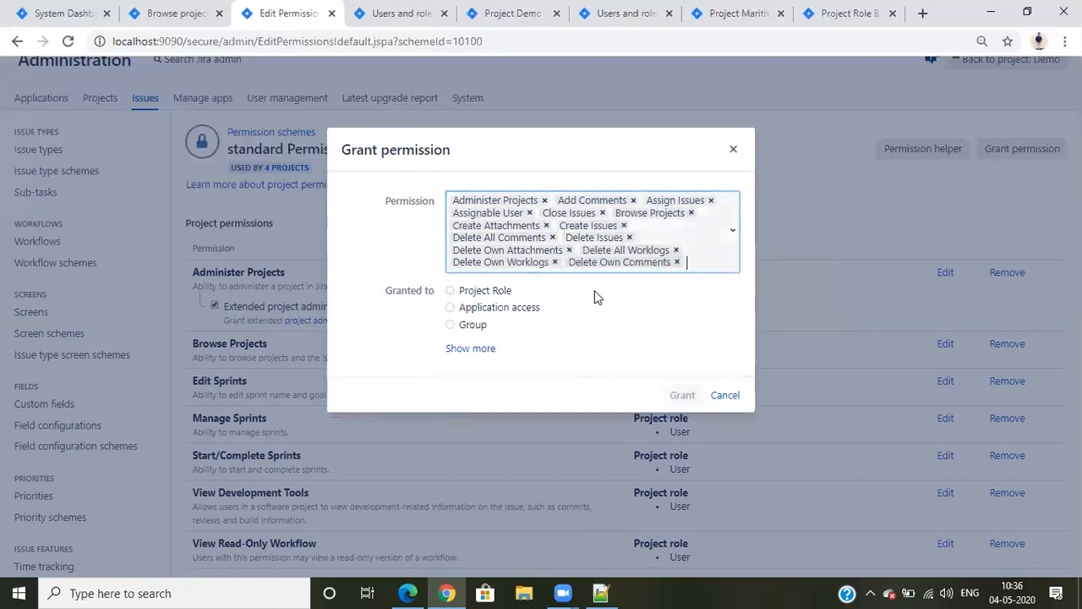
Add Edit Issues, Edit All Worklogs and Edit Own Comments to the new grant
{"action": "left_click", "coordinate": [691, 261]}
{"action": "left_click", "coordinate": [654, 296]}
{"action": "left_click", "coordinate": [646, 272]}
{"action": "left_click", "coordinate": [582, 335]}
{"action": "left_click", "coordinate": [651, 273]}
{"action": "left_click", "coordinate": [602, 339]}
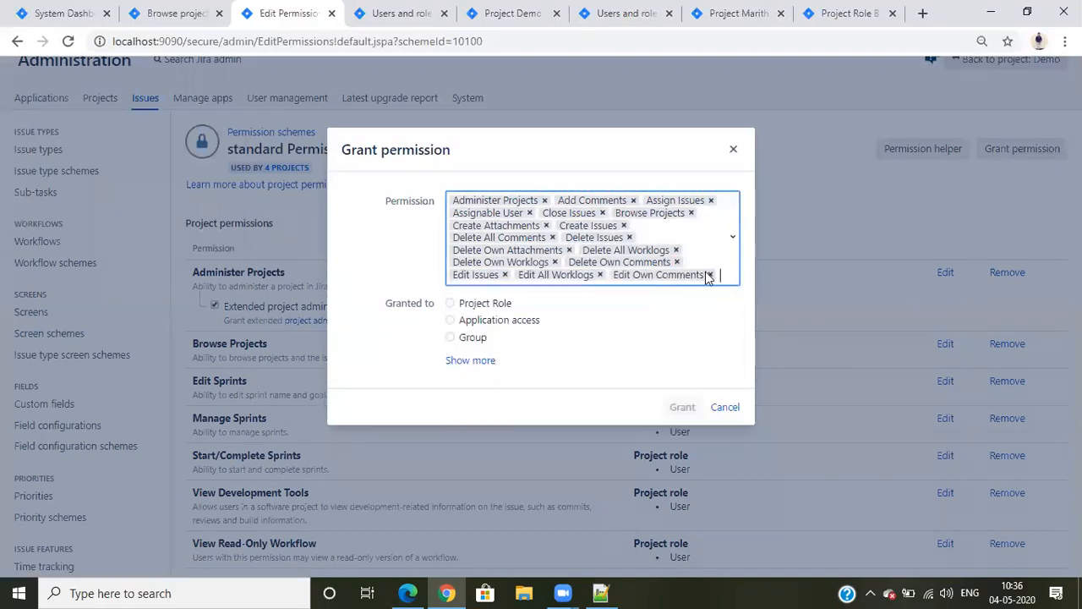
Add Edit All Comments, Edit Sprints and Manage Sprints to the new grant
{"action": "left_click", "coordinate": [718, 269]}
{"action": "left_click", "coordinate": [623, 326]}
{"action": "left_click", "coordinate": [634, 289]}
{"action": "left_click", "coordinate": [569, 347]}
{"action": "left_click", "coordinate": [628, 290]}
{"action": "left_click", "coordinate": [602, 336]}
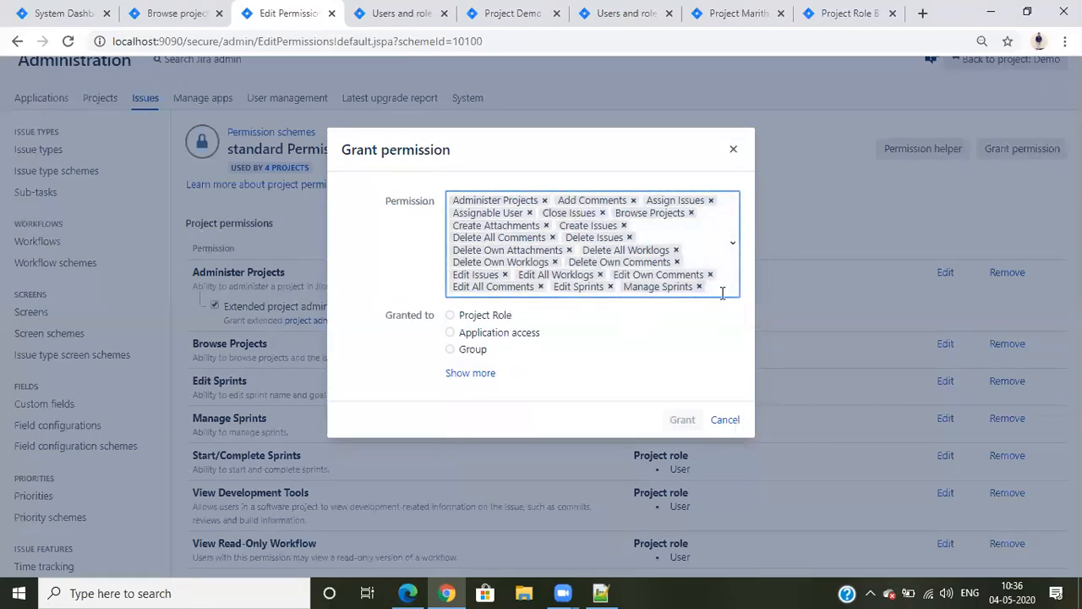
Add Modify Reporter, Link Issues and Manage Watchers to the new grant
{"action": "left_click", "coordinate": [724, 293]}
{"action": "left_click", "coordinate": [512, 426]}
{"action": "left_click", "coordinate": [590, 303]}
{"action": "left_click", "coordinate": [546, 364]}
{"action": "left_click", "coordinate": [629, 299]}
{"action": "left_click", "coordinate": [577, 363]}
Add Resolve Issues, Move Issues and Edit Own Worklogs to the new grant
{"action": "left_click", "coordinate": [714, 304]}
{"action": "left_click", "coordinate": [507, 401]}
{"action": "left_click", "coordinate": [622, 318]}
{"action": "left_click", "coordinate": [532, 381]}
{"action": "left_click", "coordinate": [616, 316]}
{"action": "left_click", "coordinate": [580, 361]}
Add Schedule Issues, Set Issue Security and Transition Issues to the new grant
{"action": "left_click", "coordinate": [718, 317]}
{"action": "left_click", "coordinate": [555, 372]}
{"action": "left_click", "coordinate": [700, 327]}
{"action": "left_click", "coordinate": [571, 370]}
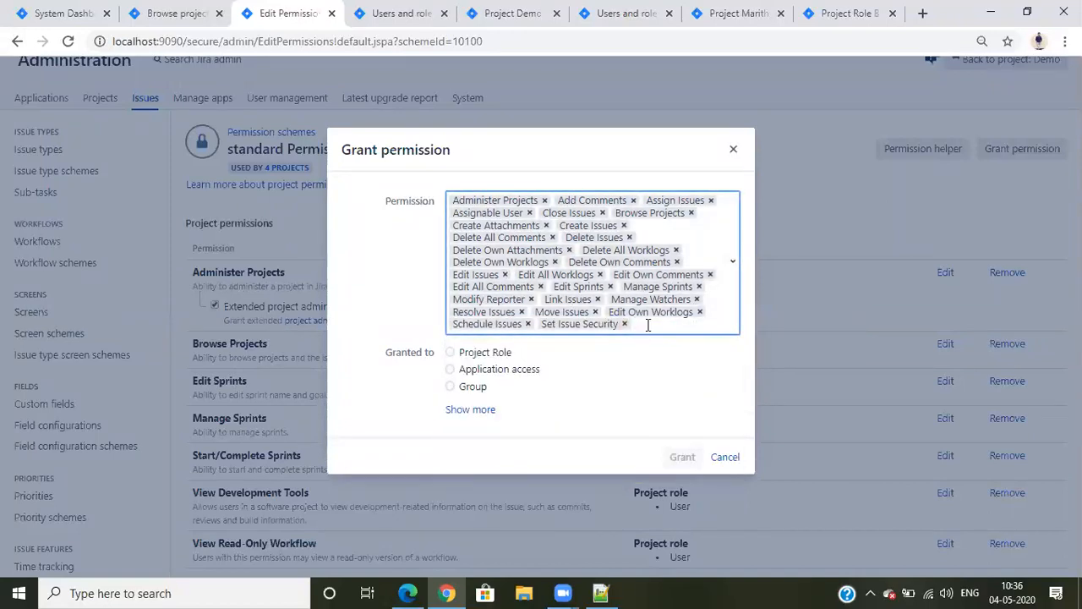
{"action": "left_click", "coordinate": [648, 322]}
{"action": "left_click", "coordinate": [536, 390]}
Add Start/Complete Sprints, View Read-Only Workflow and Delete All Attachments to the new grant
{"action": "left_click", "coordinate": [616, 341]}
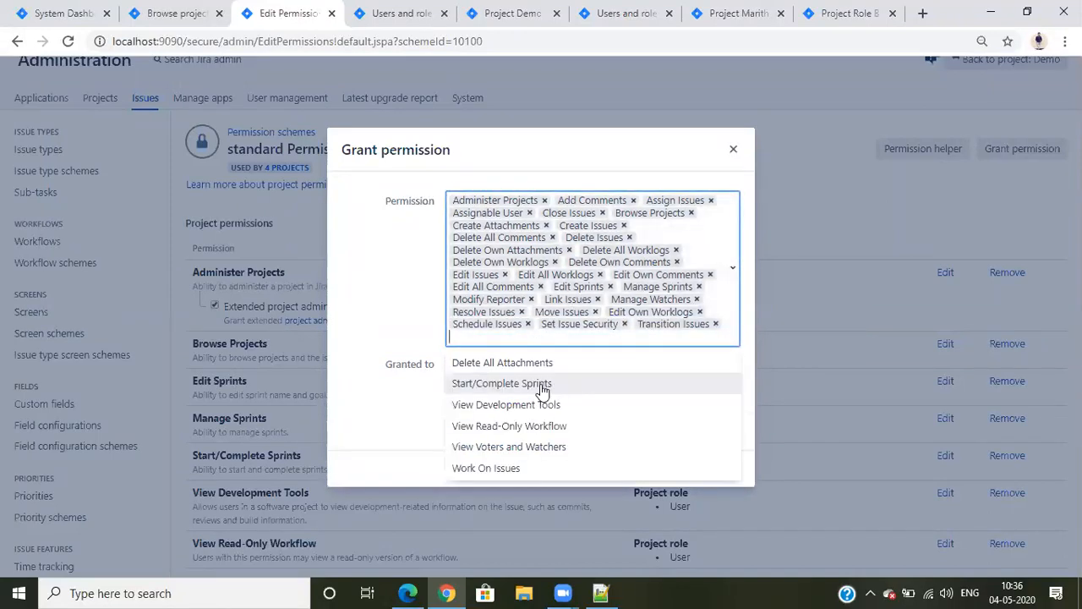
{"action": "left_click", "coordinate": [543, 382]}
{"action": "left_click", "coordinate": [583, 339]}
{"action": "left_click", "coordinate": [558, 399]}
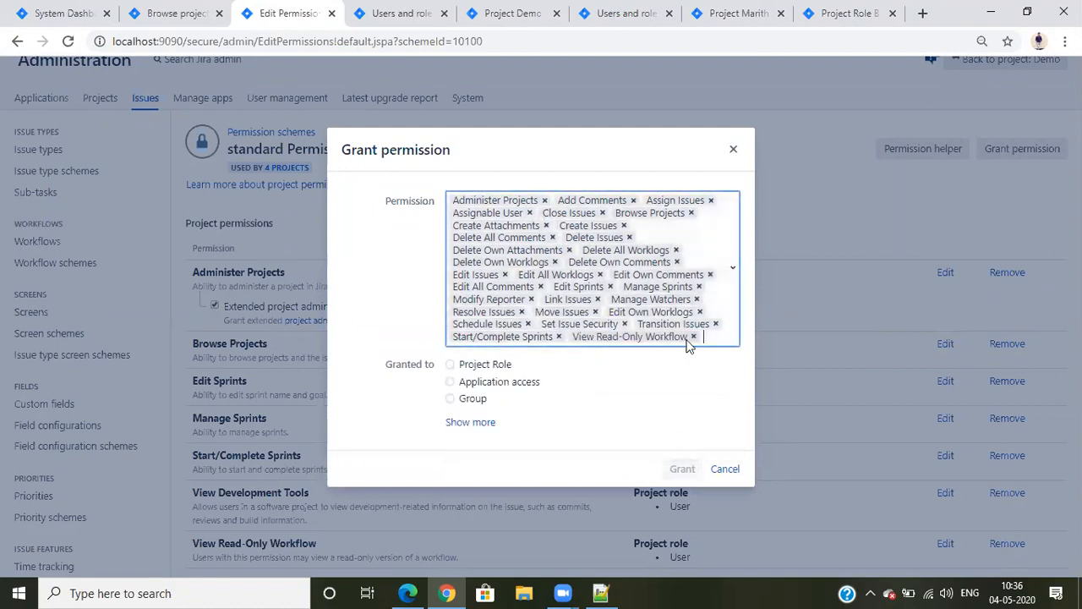
{"action": "left_click", "coordinate": [702, 338]}
{"action": "left_click", "coordinate": [524, 375]}
Add View Development Tools, Work On Issues and View Voters and Watchers to the new grant
{"action": "left_click", "coordinate": [703, 362]}
{"action": "left_click", "coordinate": [615, 375]}
{"action": "left_click", "coordinate": [615, 373]}
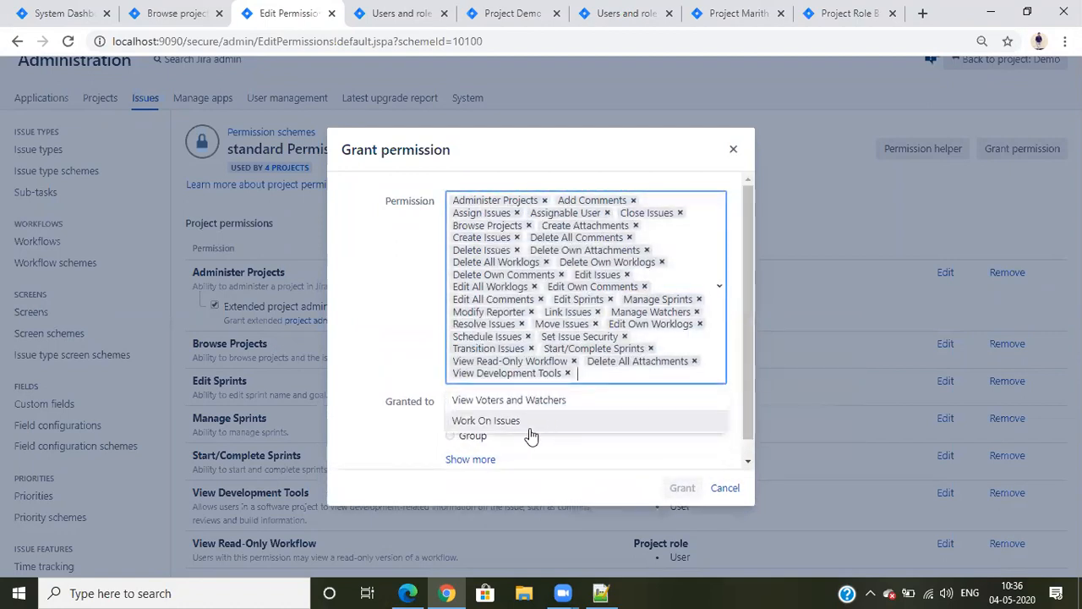
{"action": "left_click", "coordinate": [528, 428]}
{"action": "left_click", "coordinate": [670, 374]}
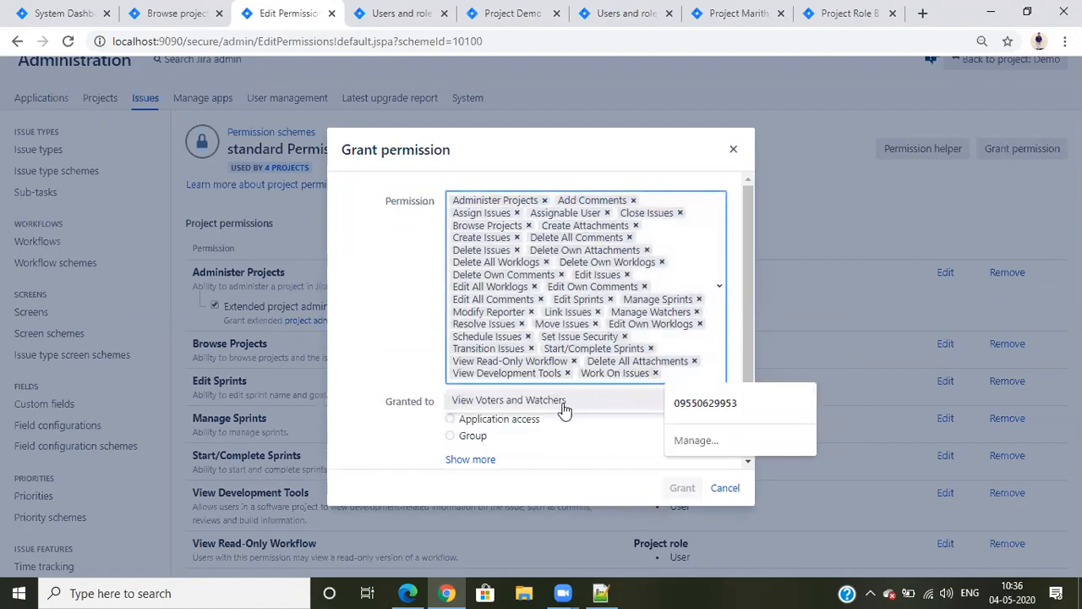
{"action": "left_click", "coordinate": [564, 403]}
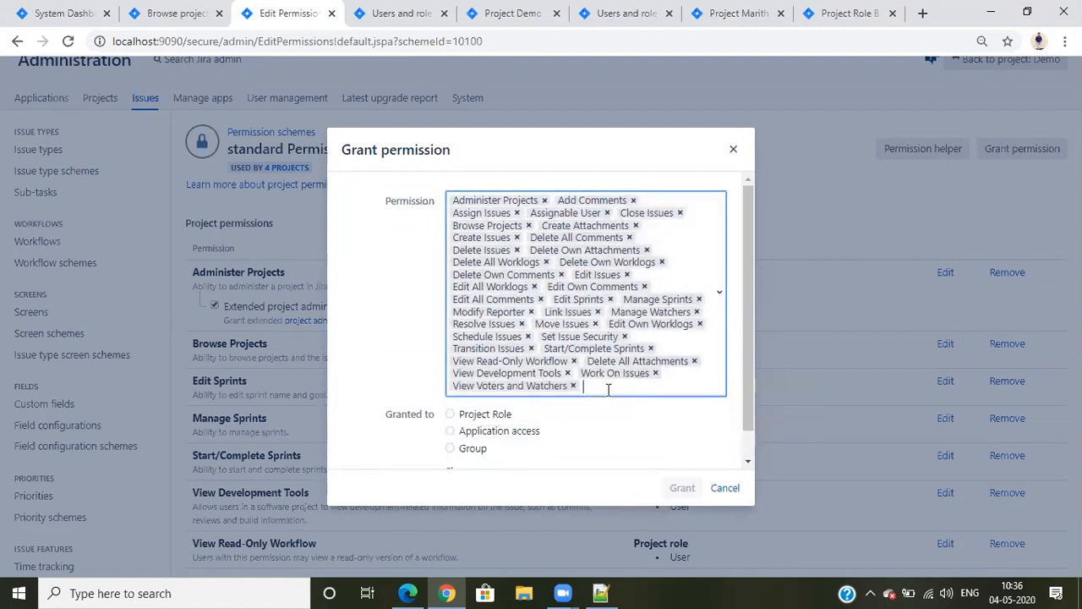
Grant all the selected permissions to the Administrators project role in the standard Permission Scheme
{"action": "left_click", "coordinate": [450, 415]}
{"action": "left_click", "coordinate": [677, 489]}
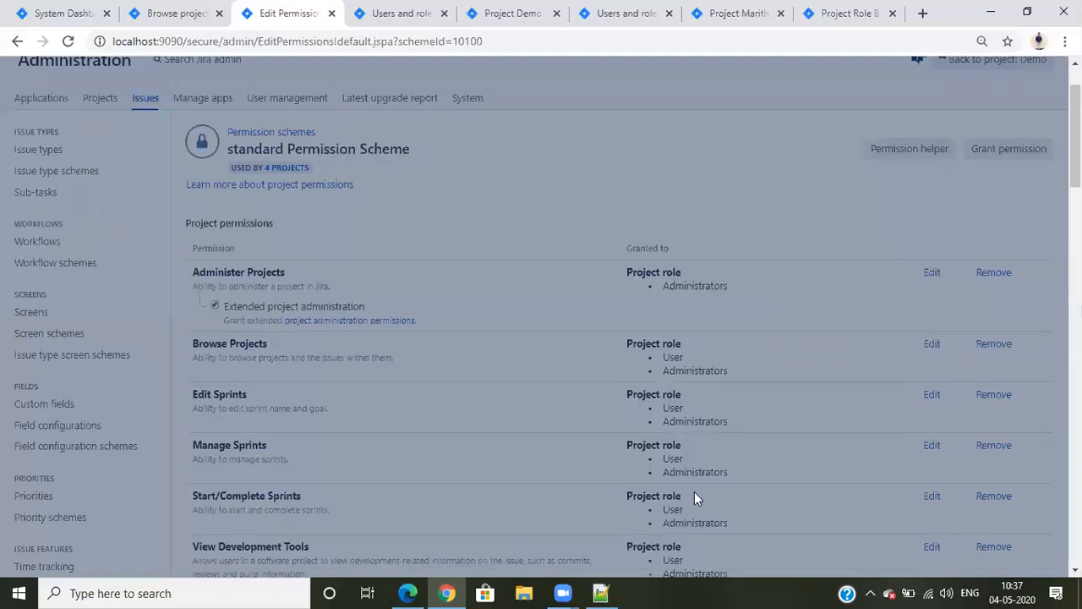
{"action": "scroll", "coordinate": [756, 429], "scroll_direction": "down", "scroll_amount": 20}
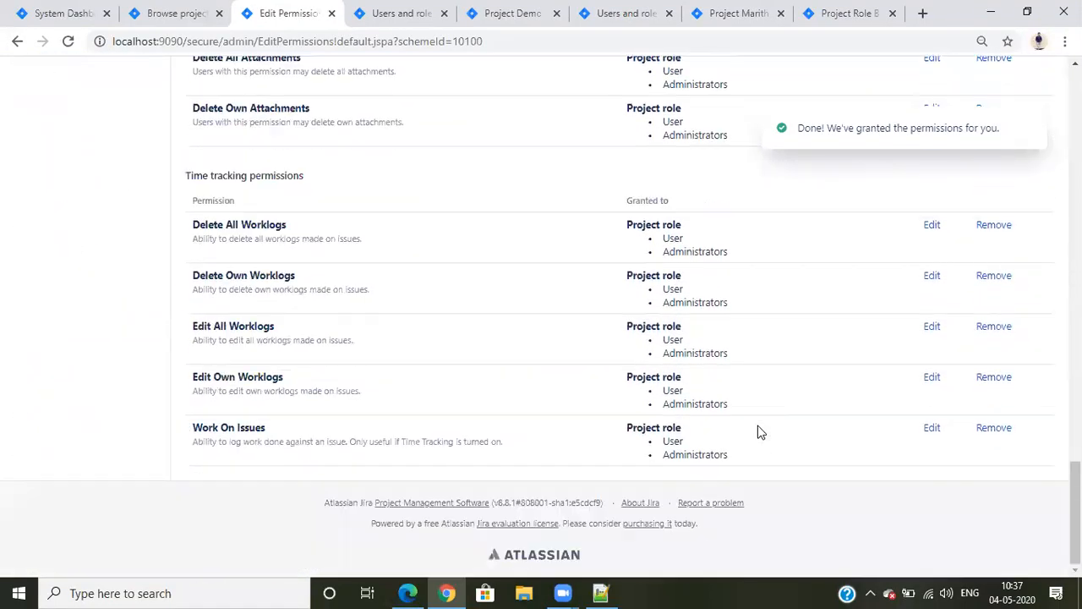
{"action": "scroll", "coordinate": [776, 434], "scroll_direction": "up", "scroll_amount": 20}
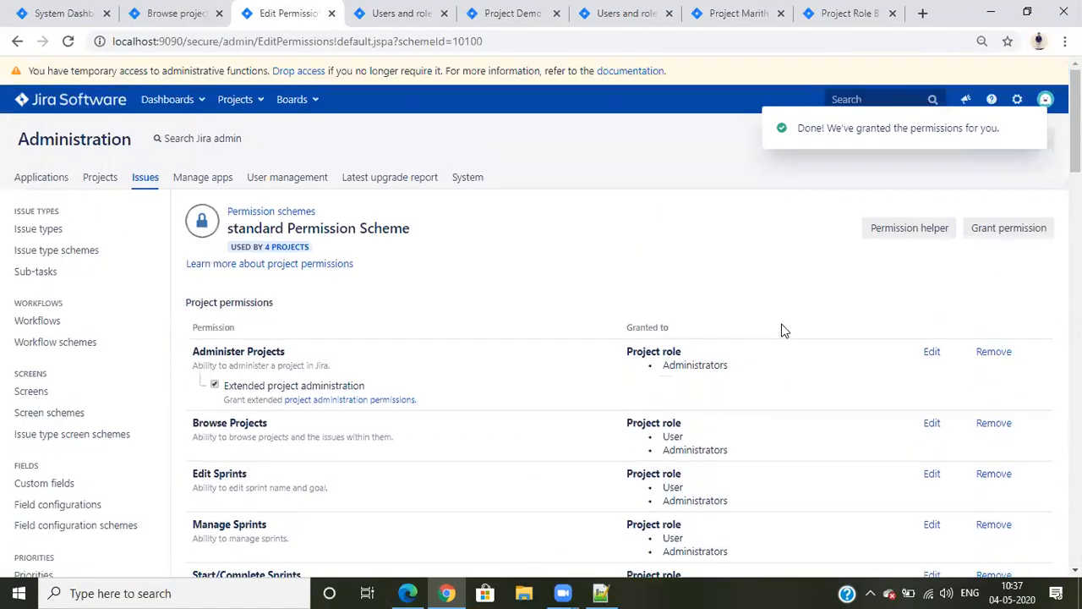
Examine which project roles hold Administer Projects, Browse Projects and the other permissions in the standard Permission Scheme
{"action": "left_click_drag", "start_coordinate": [214, 351], "coordinate": [299, 353]}
{"action": "left_click", "coordinate": [293, 349]}
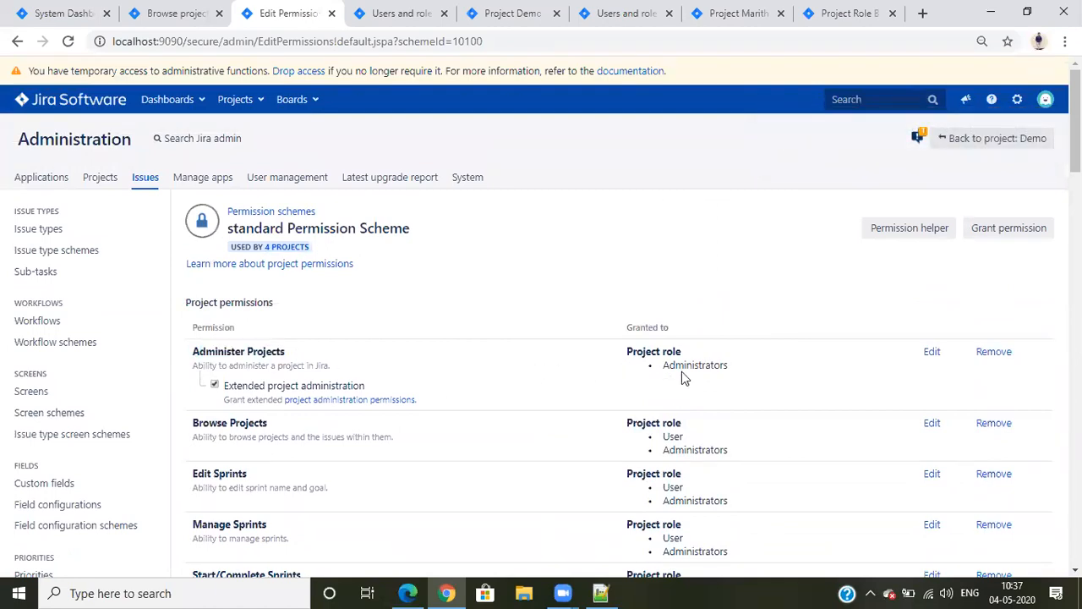
{"action": "scroll", "coordinate": [875, 360], "scroll_direction": "down", "scroll_amount": 1}
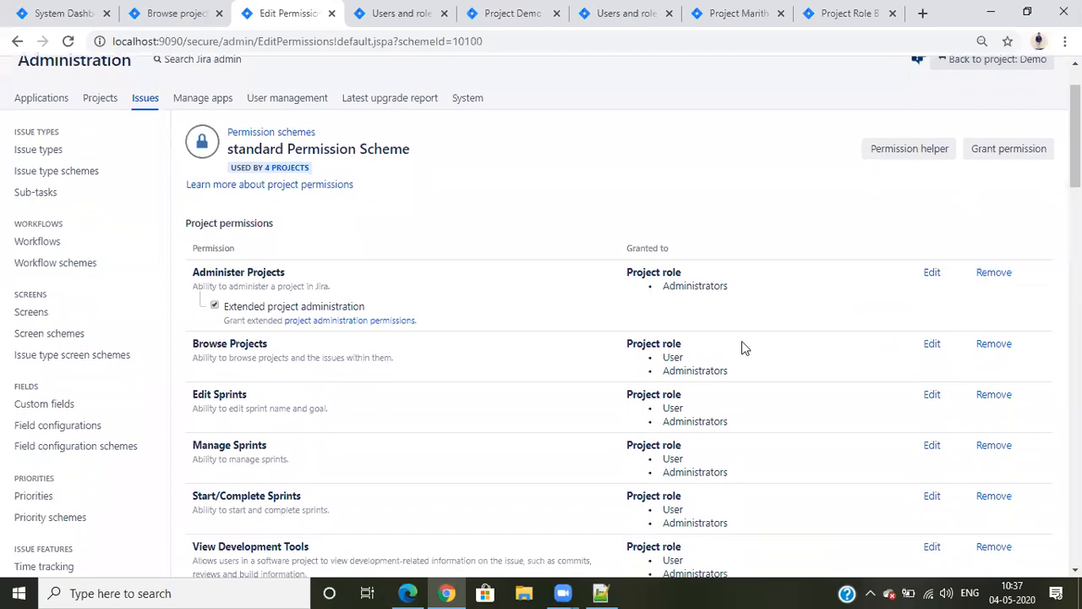
{"action": "scroll", "coordinate": [694, 338], "scroll_direction": "down", "scroll_amount": 20}
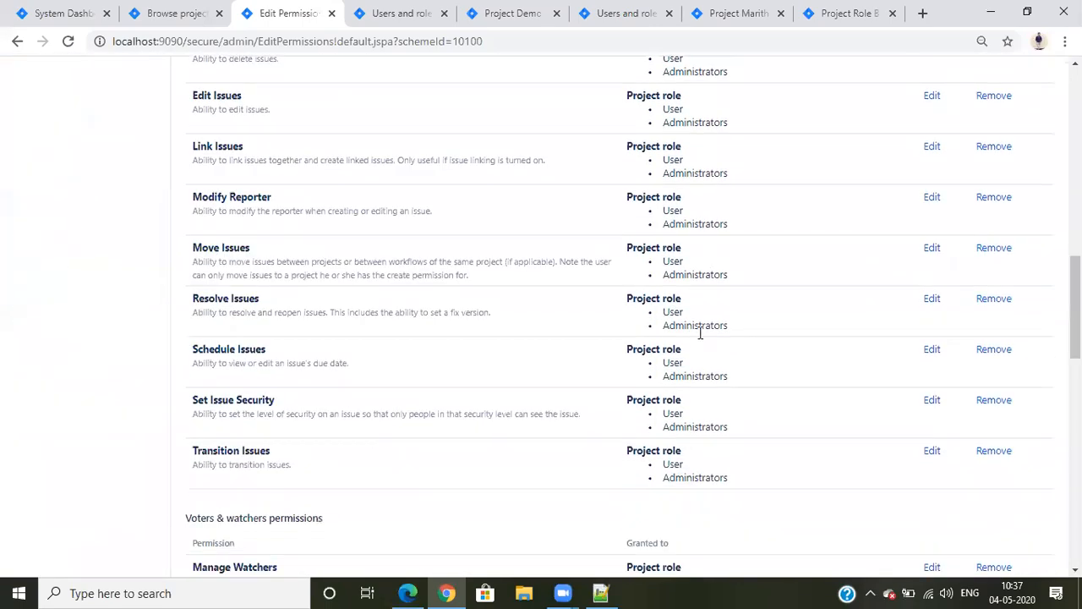
{"action": "scroll", "coordinate": [705, 476], "scroll_direction": "up", "scroll_amount": 20}
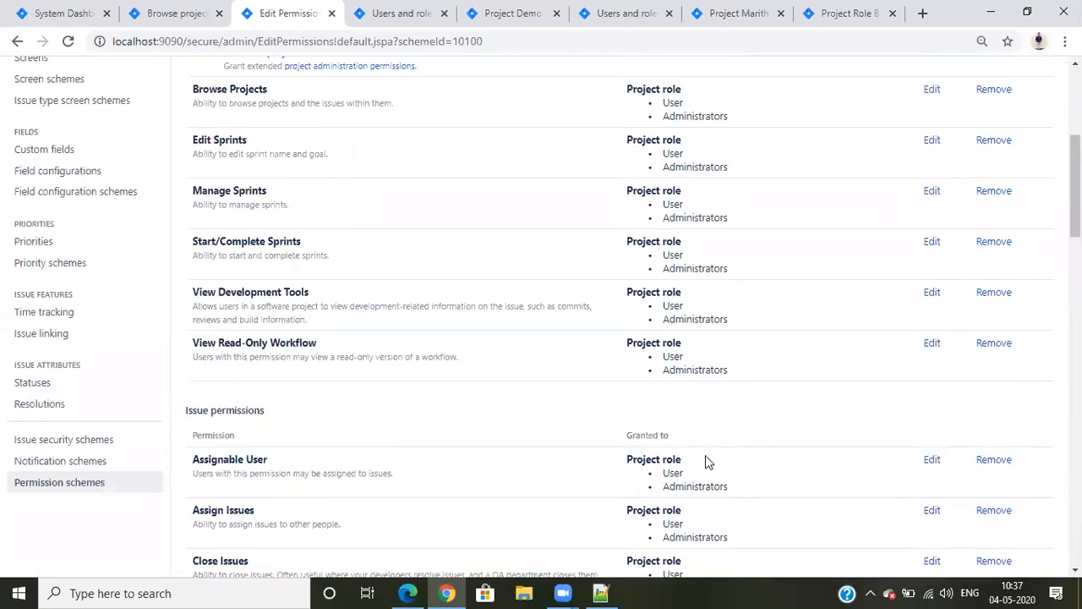
{"action": "scroll", "coordinate": [700, 433], "scroll_direction": "down", "scroll_amount": 3}
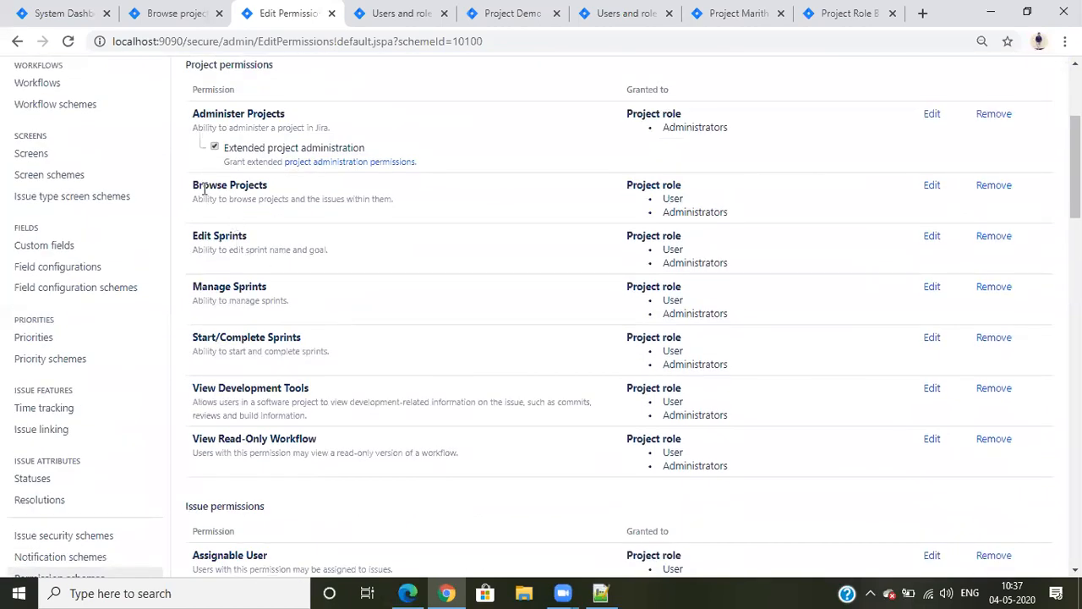
{"action": "left_click_drag", "start_coordinate": [193, 184], "coordinate": [285, 186]}
{"action": "left_click", "coordinate": [288, 188]}
{"action": "left_click_drag", "start_coordinate": [619, 185], "coordinate": [661, 196]}
{"action": "left_click", "coordinate": [493, 189]}
{"action": "scroll", "coordinate": [663, 473], "scroll_direction": "down", "scroll_amount": 4}
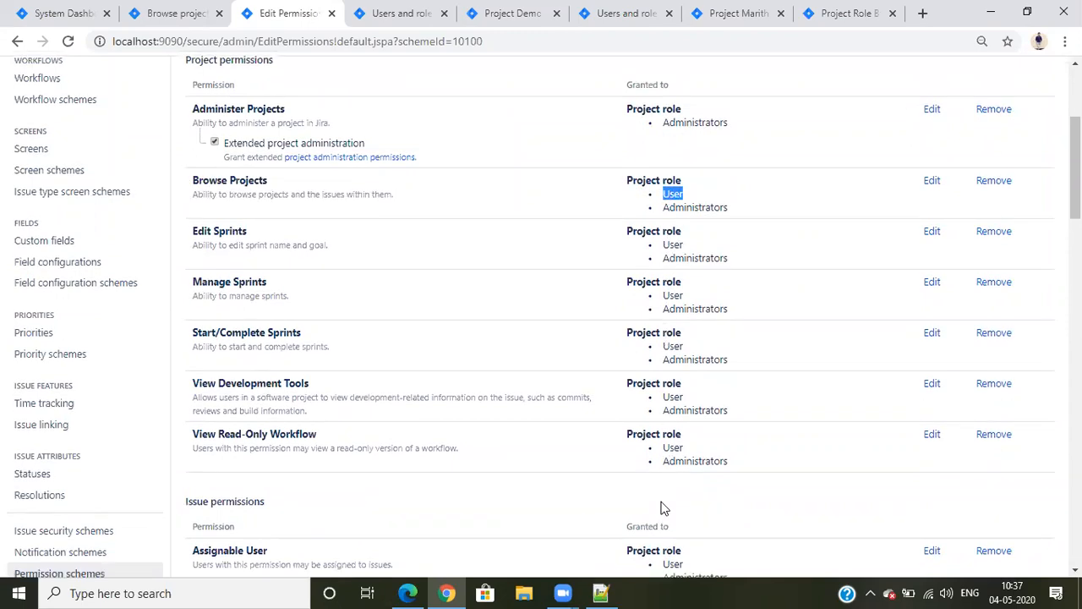
{"action": "scroll", "coordinate": [664, 491], "scroll_direction": "up", "scroll_amount": 7}
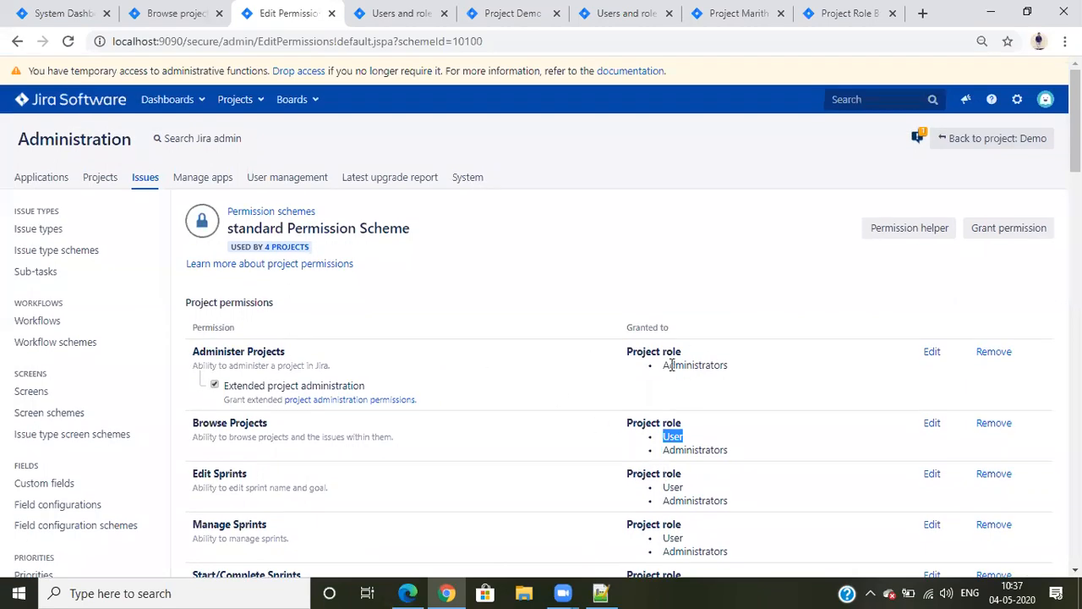
Close the leftover browser tabs showing project settings, users and roles, and the project role browser
{"action": "left_click", "coordinate": [406, 13]}
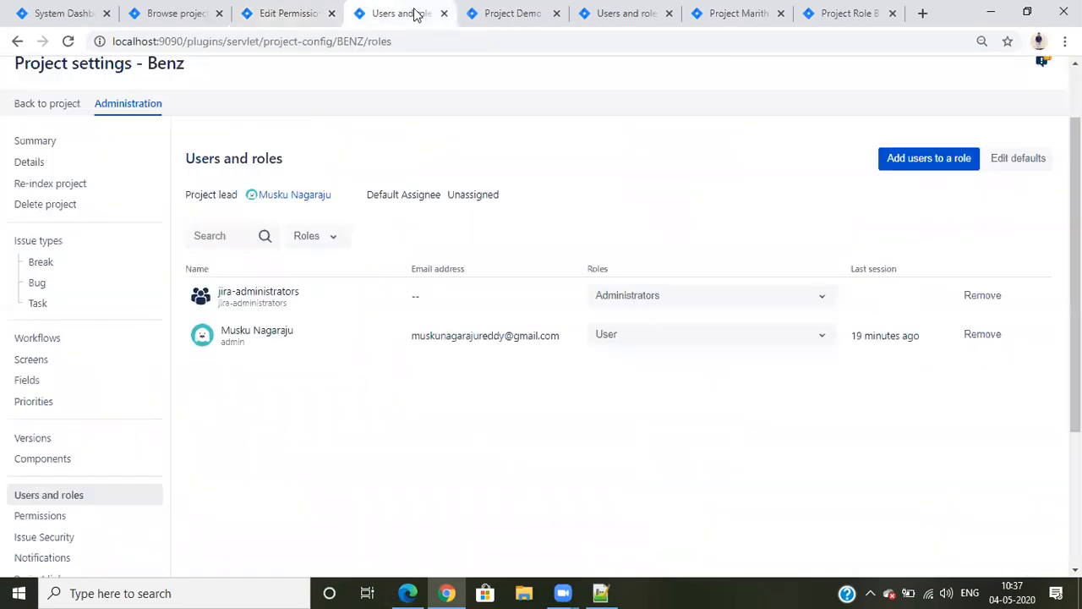
{"action": "left_click", "coordinate": [443, 14]}
{"action": "left_click", "coordinate": [443, 14]}
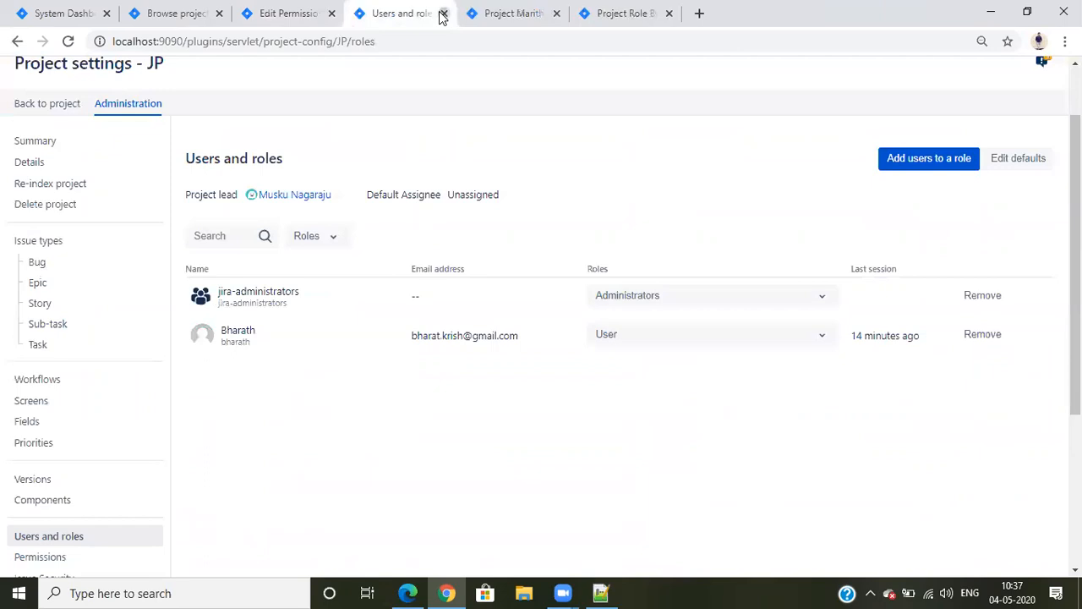
{"action": "left_click", "coordinate": [442, 13]}
{"action": "left_click", "coordinate": [442, 13]}
{"action": "left_click", "coordinate": [441, 14]}
Reload the Browse projects list in the administrator's Chrome session and in the other user's Edge session
{"action": "left_click", "coordinate": [80, 13]}
{"action": "left_click", "coordinate": [230, 10]}
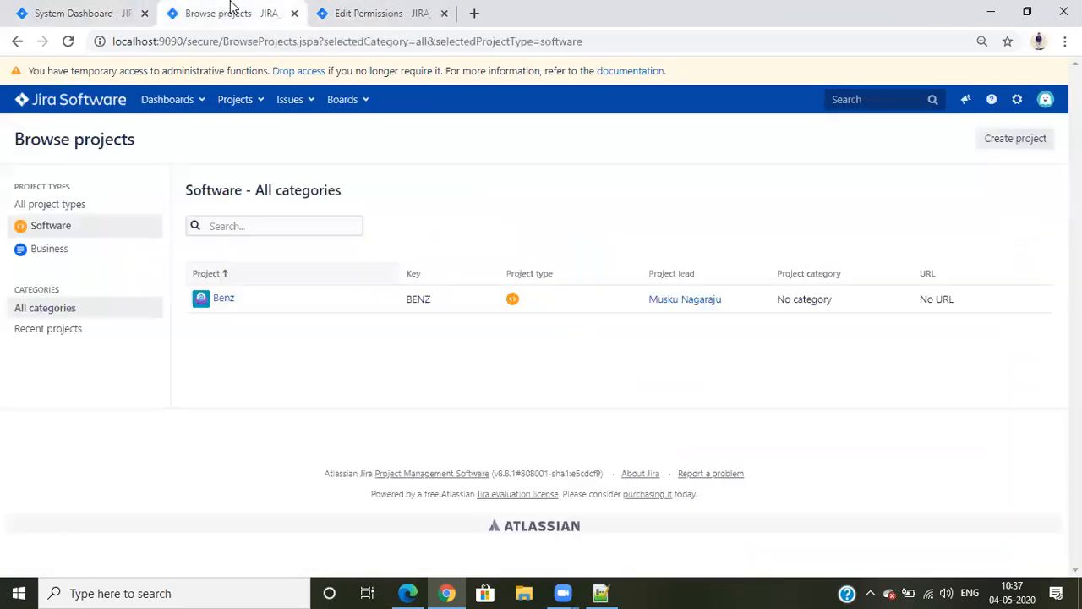
{"action": "left_click", "coordinate": [69, 42]}
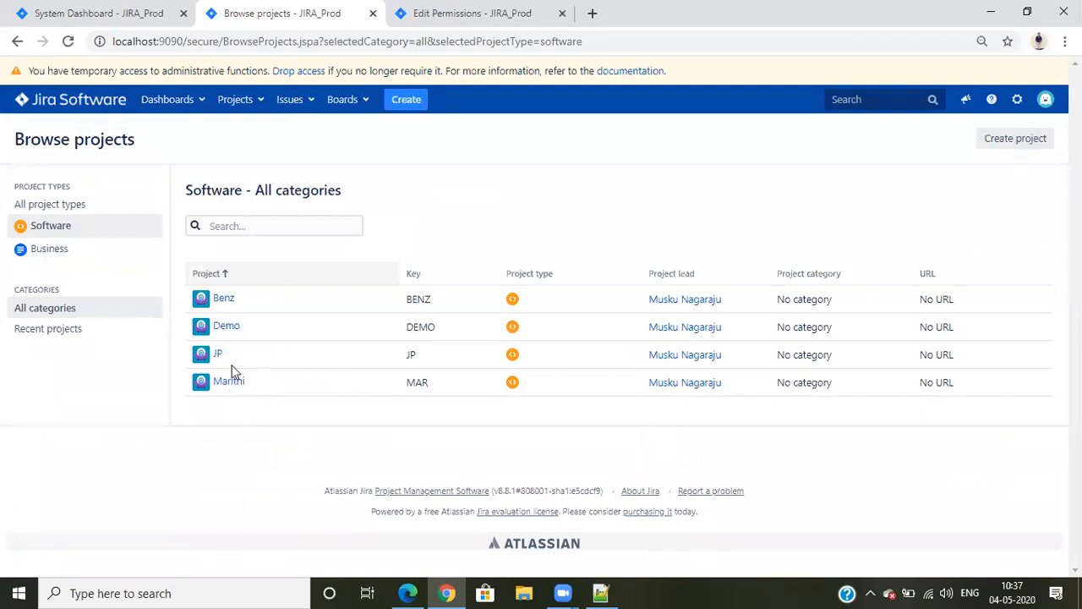
{"action": "left_click", "coordinate": [408, 592]}
{"action": "left_click", "coordinate": [92, 41]}
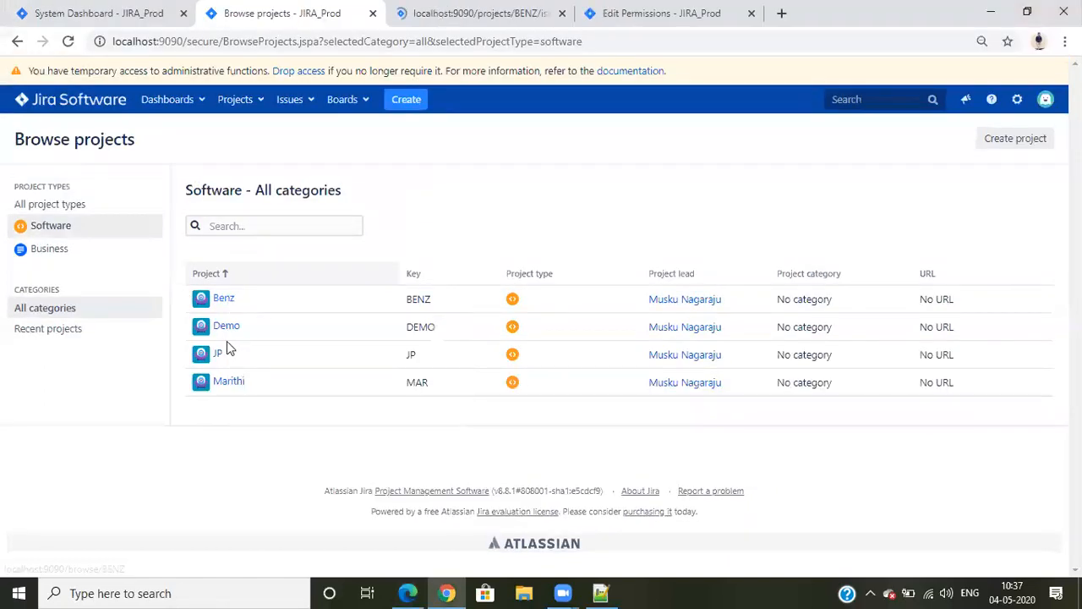
Open the JP project in a new tab in Chrome and display its project roles from the project settings
{"action": "right_click", "coordinate": [218, 355]}
{"action": "left_click", "coordinate": [273, 363]}
{"action": "left_click", "coordinate": [438, 10]}
{"action": "left_click", "coordinate": [632, 10]}
{"action": "left_click", "coordinate": [519, 11]}
{"action": "left_click", "coordinate": [532, 14]}
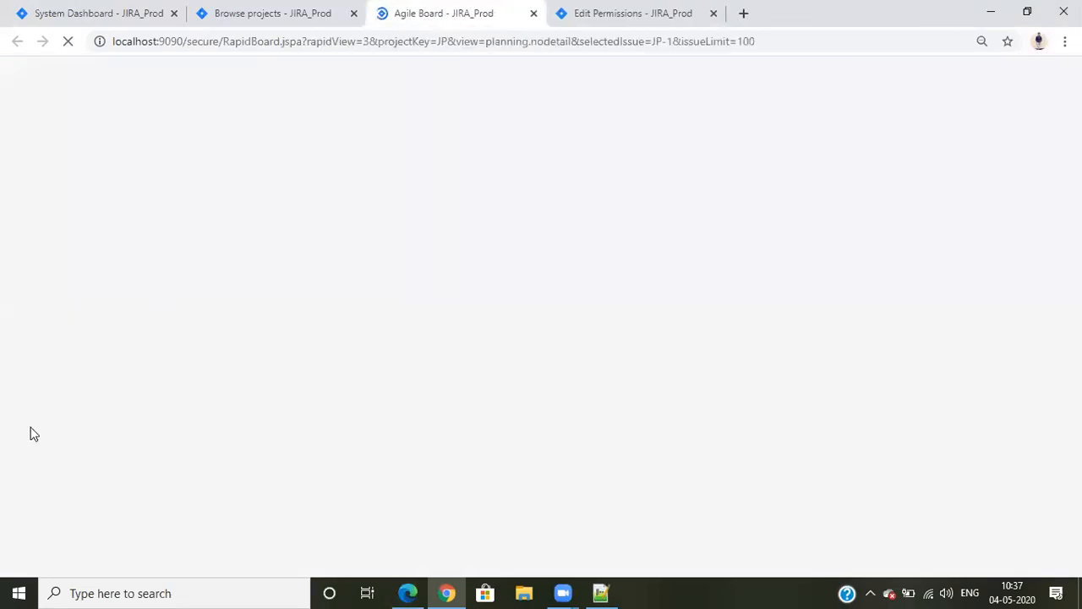
{"action": "left_click", "coordinate": [14, 531]}
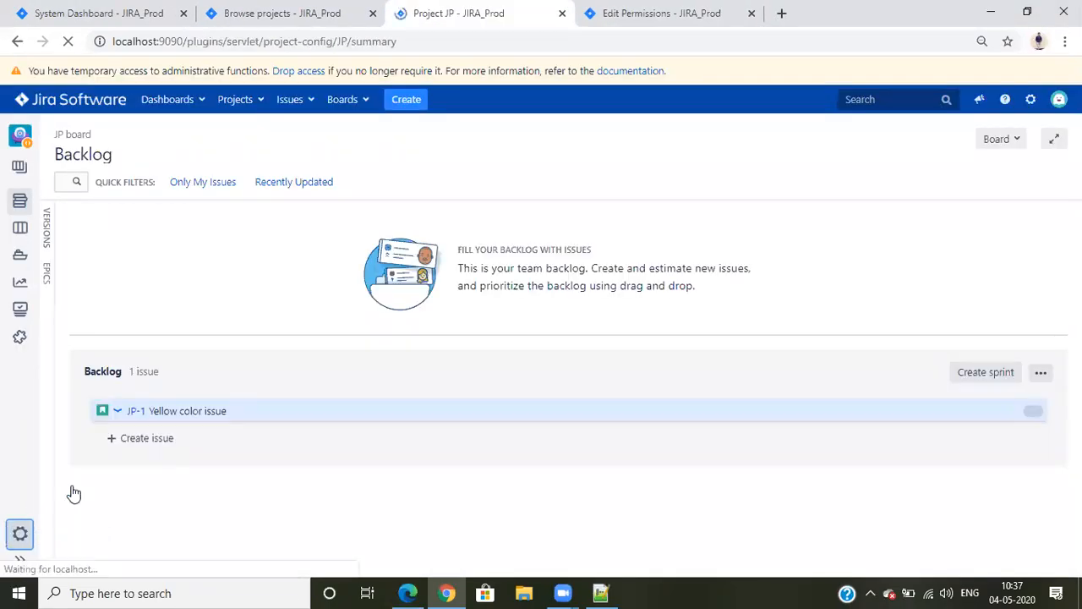
{"action": "scroll", "coordinate": [853, 359], "scroll_direction": "down", "scroll_amount": 5}
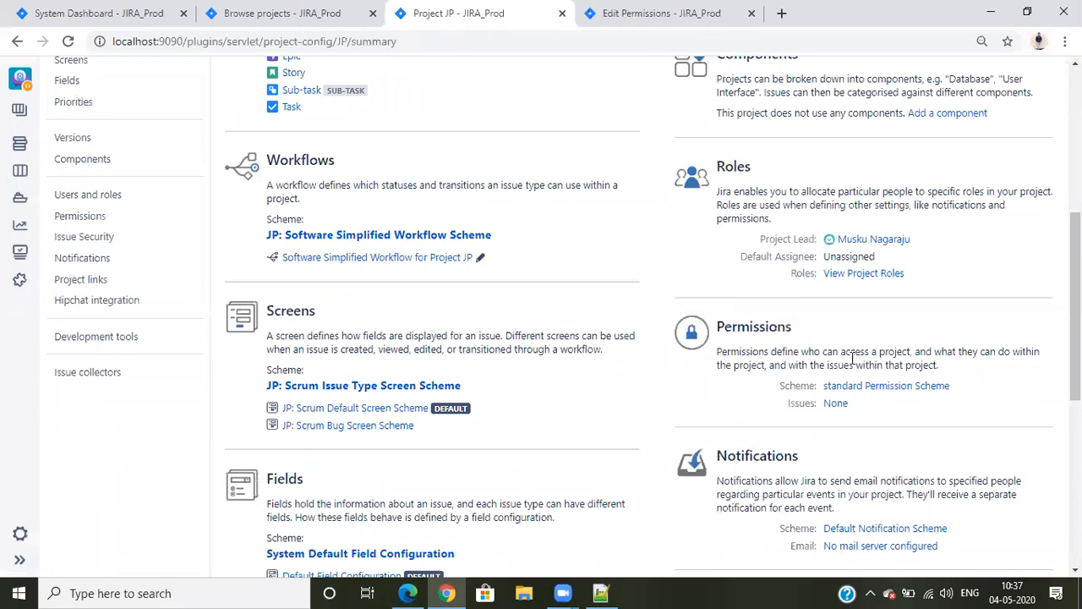
{"action": "left_click", "coordinate": [837, 275]}
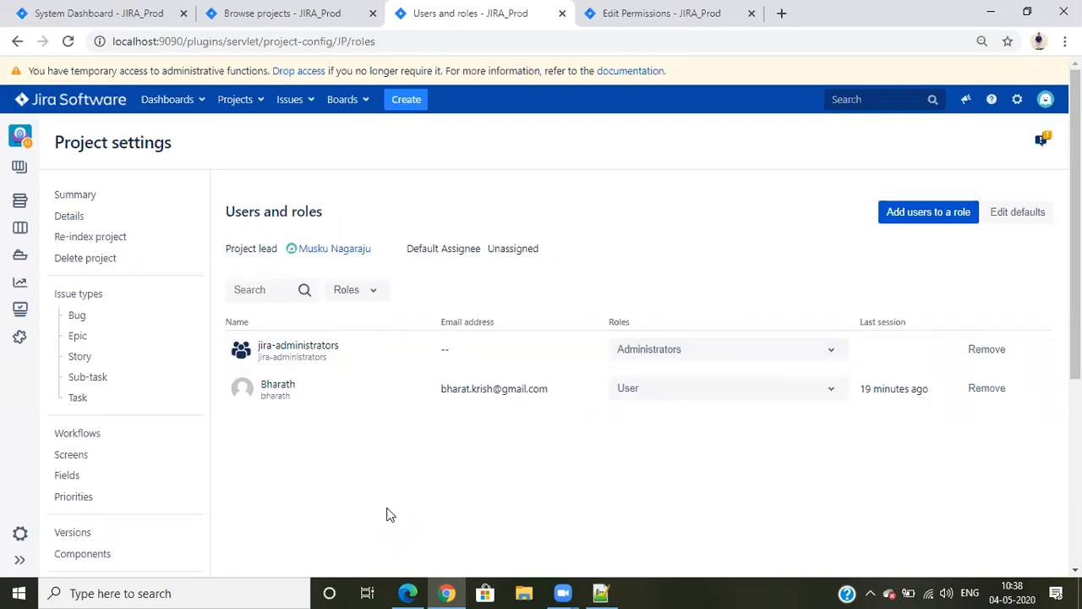
Switch to Edge, reload the project list there and check which user is logged in
{"action": "key", "text": "alt+Tab"}
{"action": "left_click", "coordinate": [87, 37]}
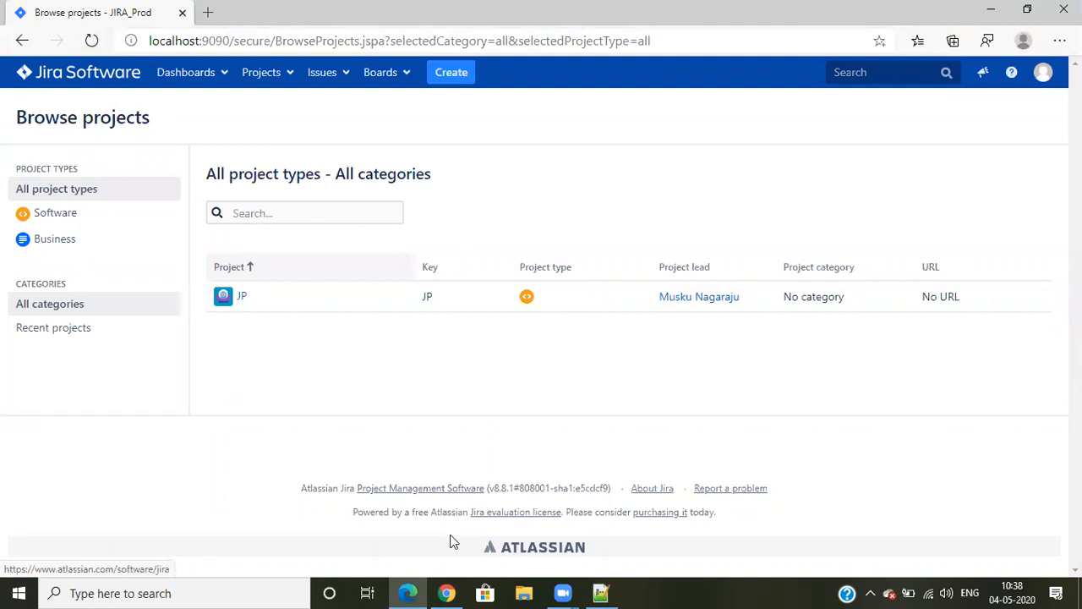
{"action": "left_click", "coordinate": [1043, 73]}
{"action": "left_click", "coordinate": [662, 190]}
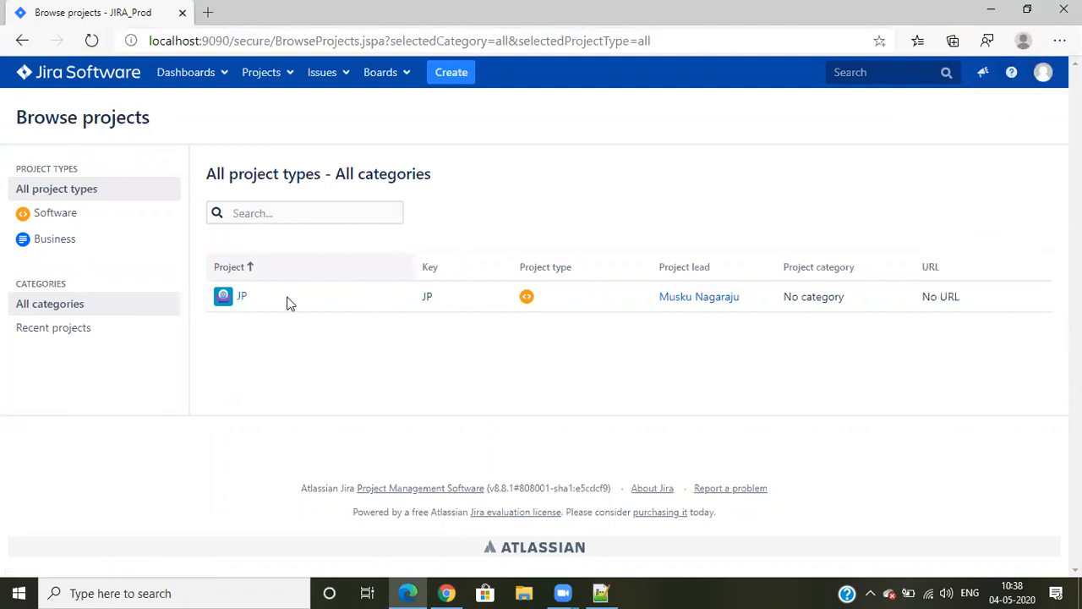
Remove the member holding the User role from the JP project in Chrome and reload the project list in Edge
{"action": "left_click", "coordinate": [446, 592]}
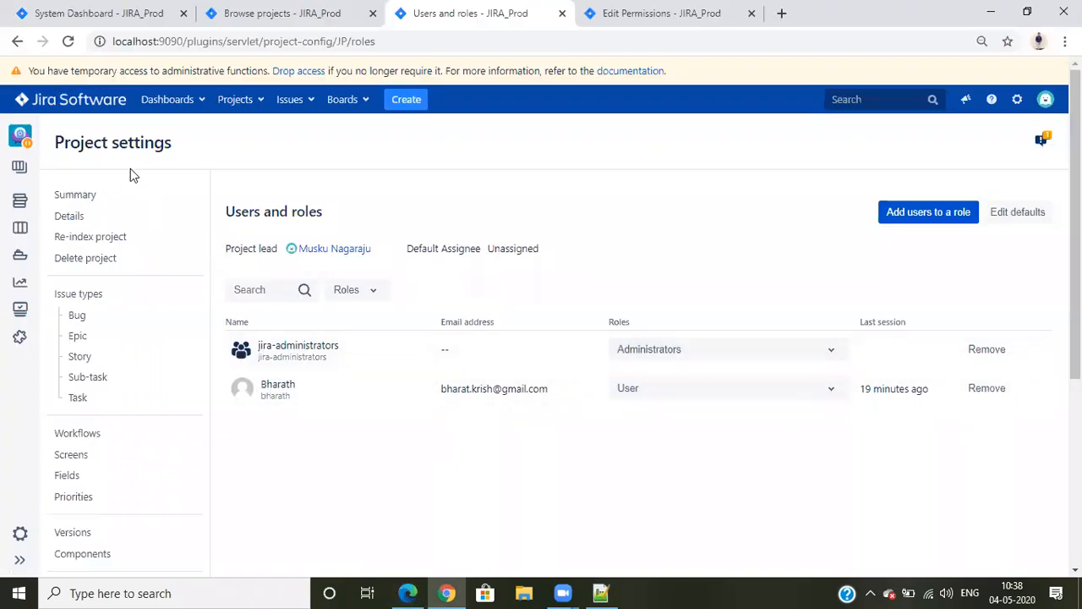
{"action": "left_click", "coordinate": [980, 390]}
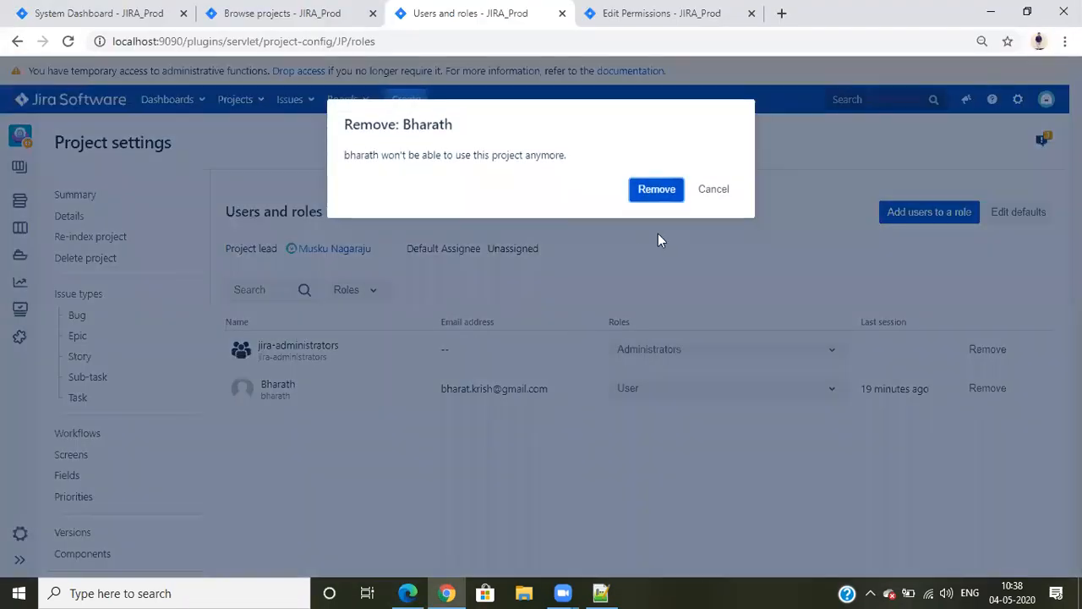
{"action": "left_click", "coordinate": [656, 189]}
{"action": "left_click", "coordinate": [457, 593]}
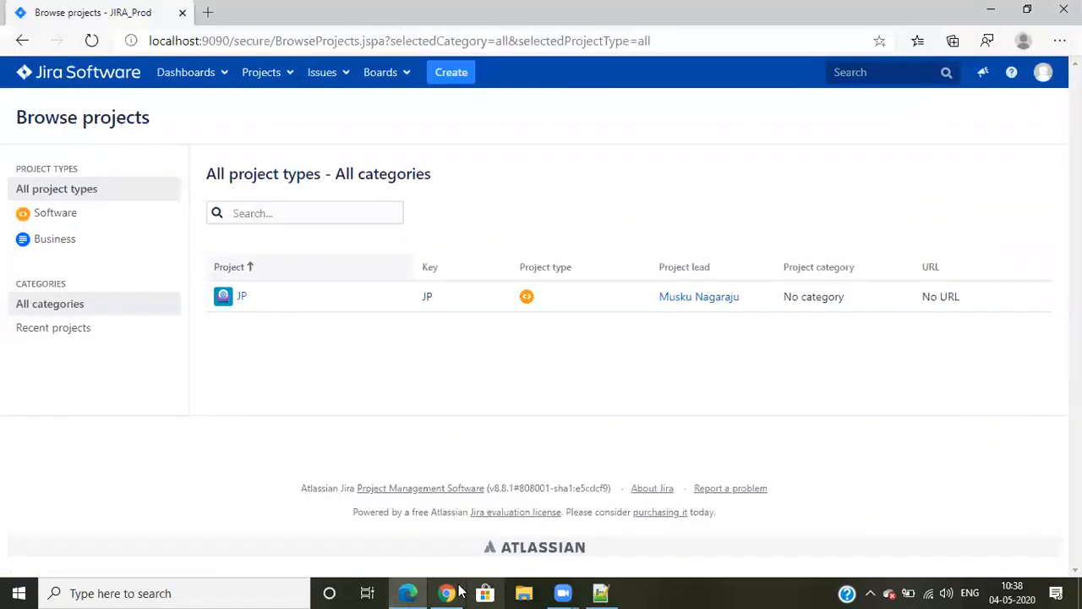
{"action": "key", "text": "F5"}
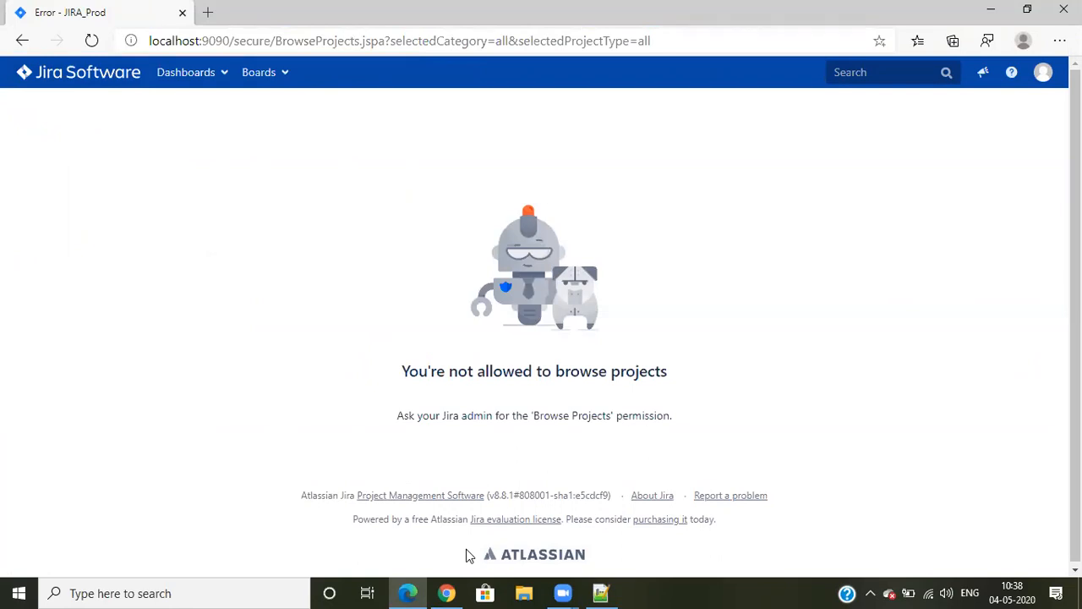
Open the Marithi project's settings in Chrome and view its permission scheme's grants in a new tab
{"action": "left_click", "coordinate": [447, 593]}
{"action": "left_click", "coordinate": [249, 219]}
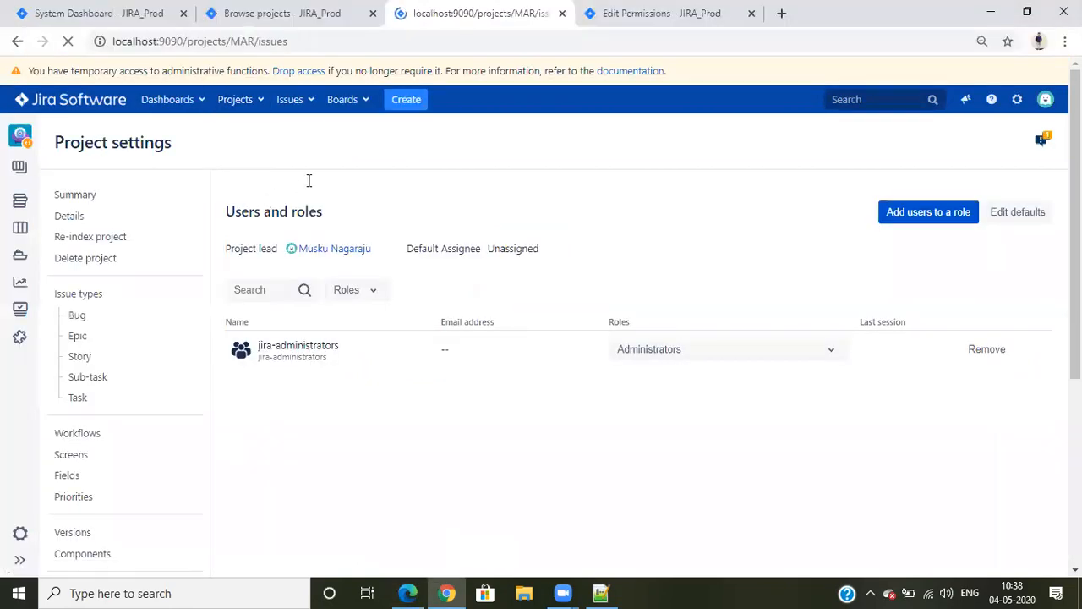
{"action": "left_click", "coordinate": [19, 534]}
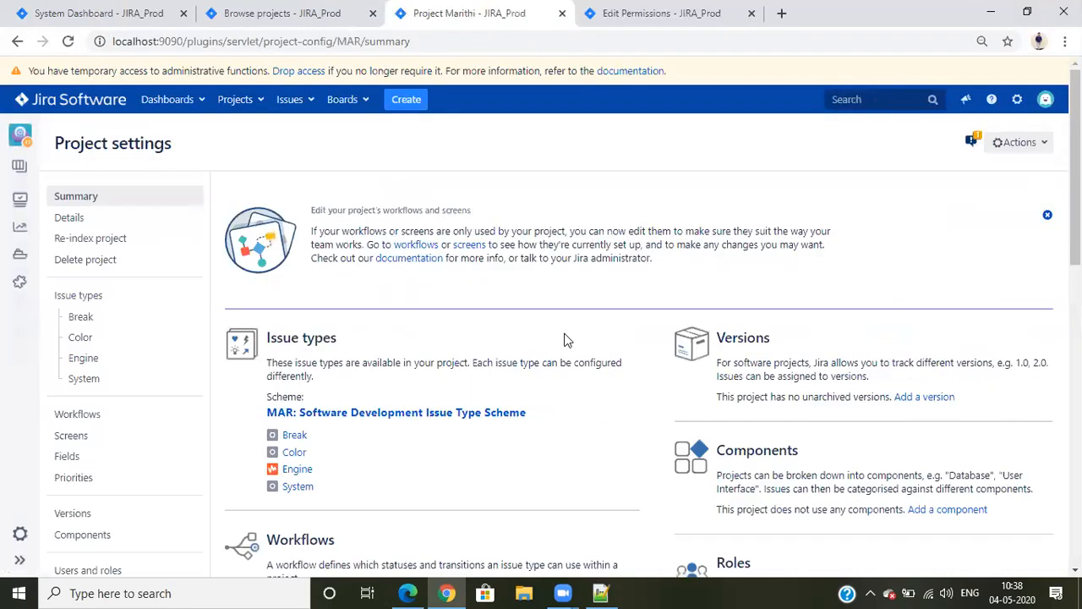
{"action": "scroll", "coordinate": [662, 357], "scroll_direction": "down", "scroll_amount": 5}
{"action": "right_click", "coordinate": [863, 306]}
{"action": "left_click", "coordinate": [876, 318]}
{"action": "left_click", "coordinate": [655, 13]}
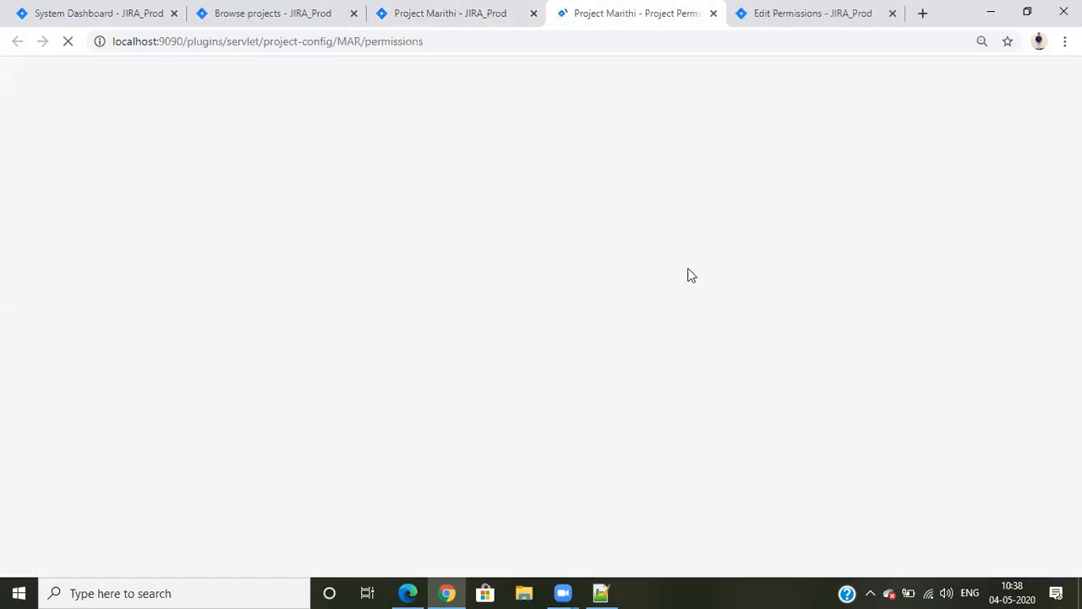
{"action": "scroll", "coordinate": [691, 269], "scroll_direction": "down", "scroll_amount": 3}
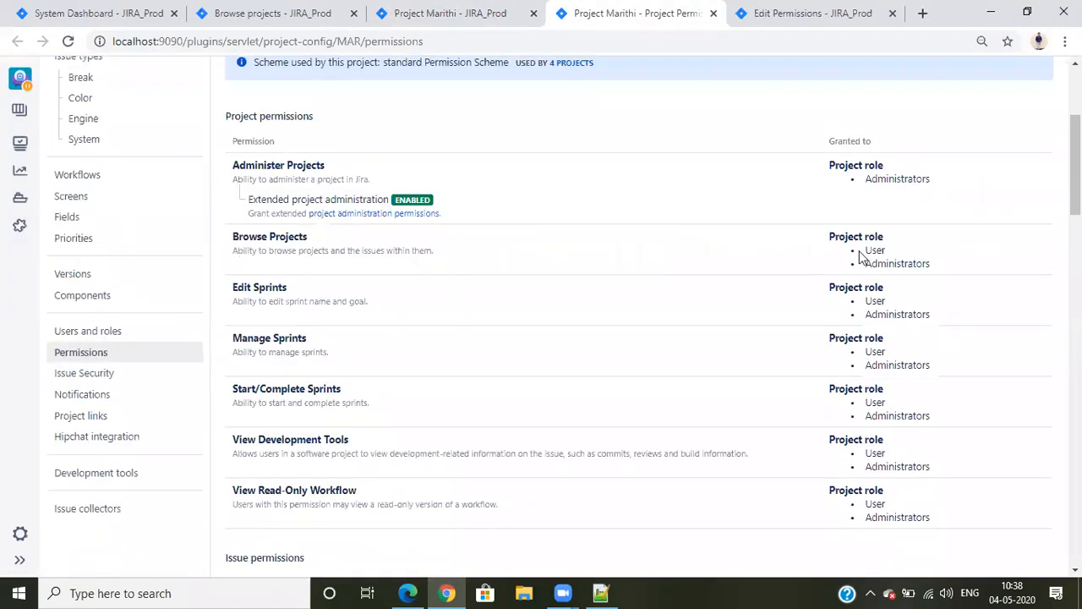
Review which project roles are granted the Administer Projects and Browse Projects permissions in the Marithi project's permission scheme
{"action": "double_click", "coordinate": [869, 180]}
{"action": "scroll", "coordinate": [906, 305], "scroll_direction": "down", "scroll_amount": 6}
{"action": "scroll", "coordinate": [896, 342], "scroll_direction": "up", "scroll_amount": 5}
{"action": "scroll", "coordinate": [890, 342], "scroll_direction": "up", "scroll_amount": 4}
{"action": "scroll", "coordinate": [845, 364], "scroll_direction": "down", "scroll_amount": 2}
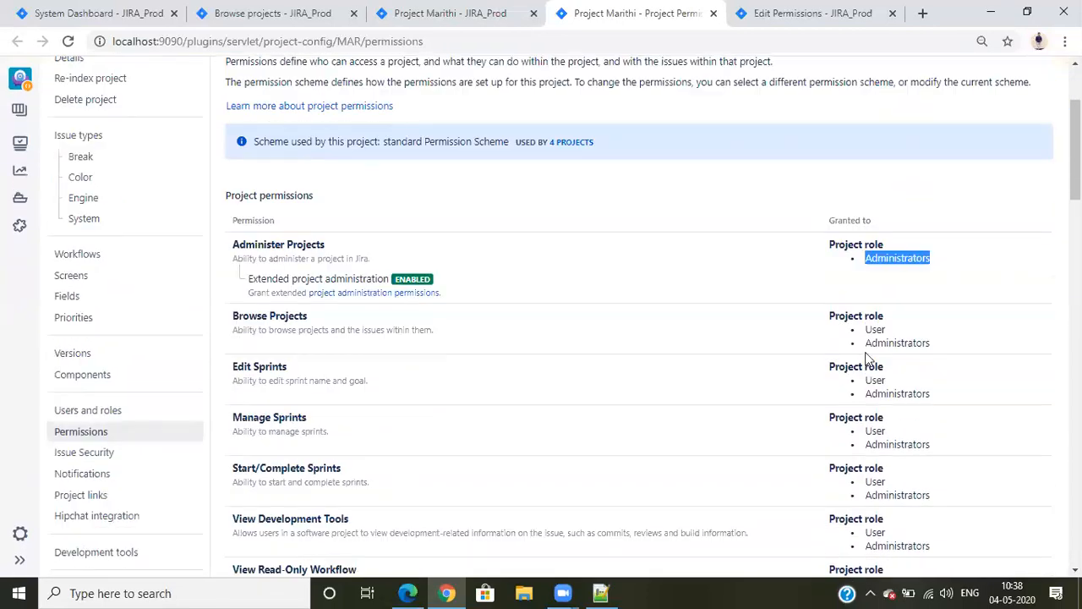
{"action": "left_click_drag", "start_coordinate": [886, 329], "coordinate": [810, 334]}
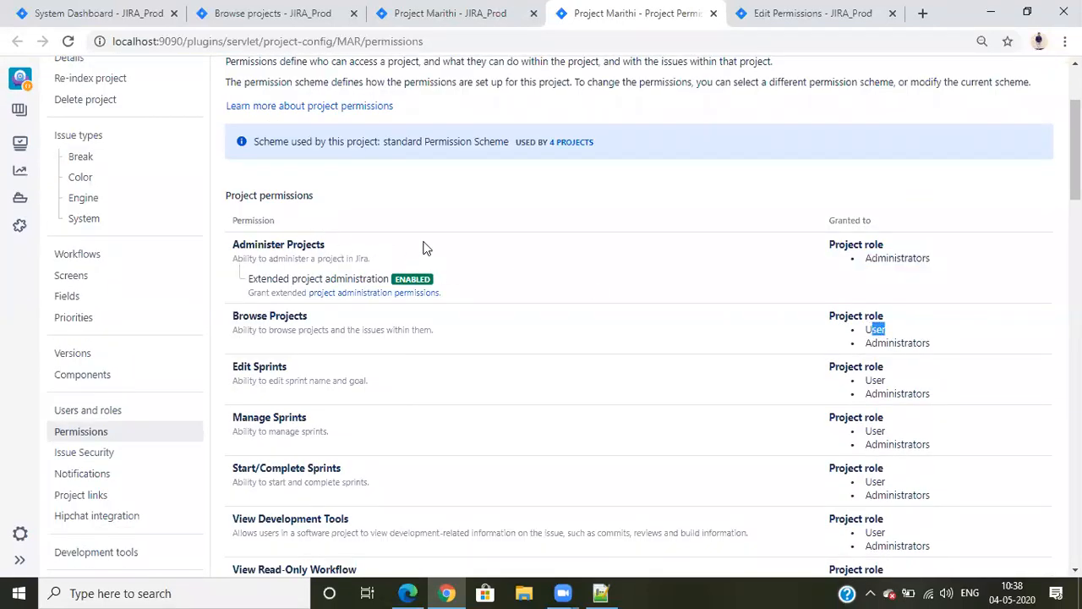
{"action": "left_click_drag", "start_coordinate": [233, 251], "coordinate": [565, 253]}
{"action": "left_click", "coordinate": [566, 254]}
Return to the Marithi project's settings summary and display its project roles
{"action": "left_click", "coordinate": [475, 8]}
{"action": "scroll", "coordinate": [758, 296], "scroll_direction": "down", "scroll_amount": 1}
{"action": "scroll", "coordinate": [727, 161], "scroll_direction": "up", "scroll_amount": 1}
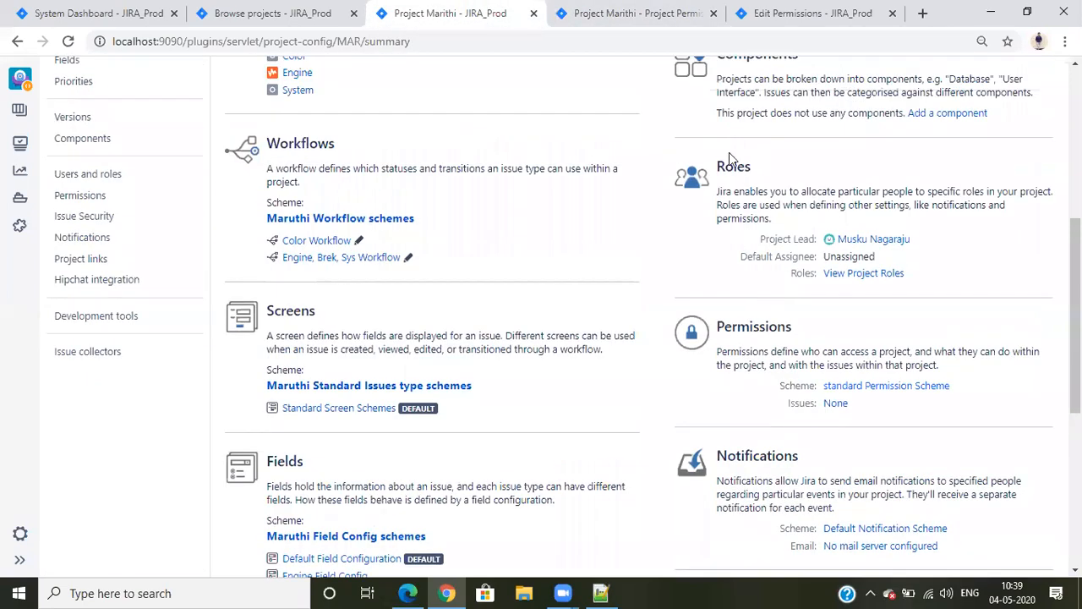
{"action": "scroll", "coordinate": [565, 217], "scroll_direction": "up", "scroll_amount": 2}
{"action": "scroll", "coordinate": [560, 216], "scroll_direction": "up", "scroll_amount": 4}
{"action": "scroll", "coordinate": [425, 297], "scroll_direction": "down", "scroll_amount": 4}
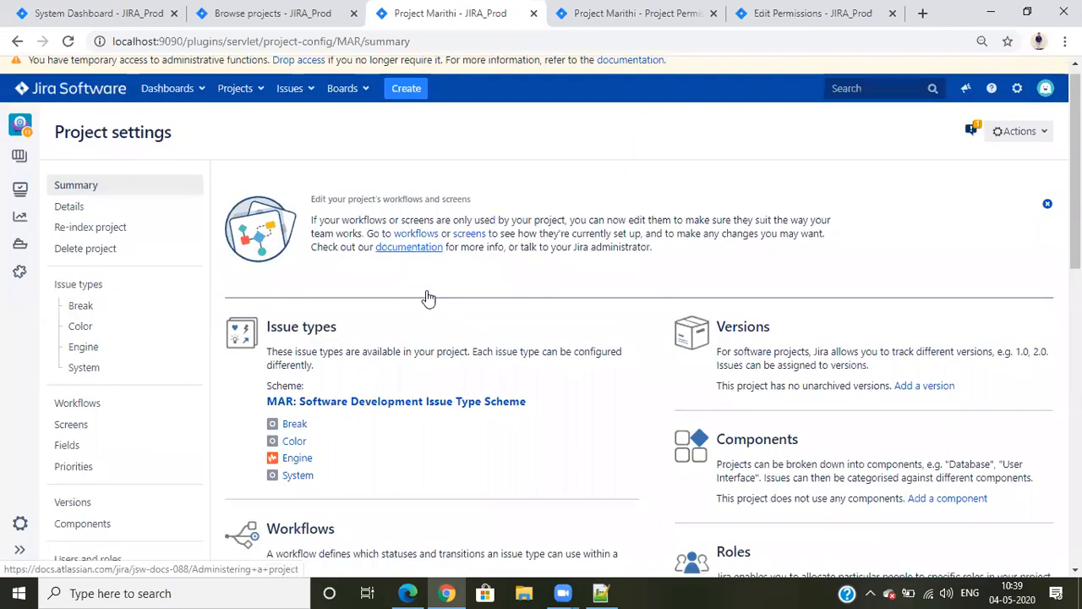
{"action": "scroll", "coordinate": [367, 200], "scroll_direction": "up", "scroll_amount": 3}
{"action": "scroll", "coordinate": [583, 334], "scroll_direction": "down", "scroll_amount": 4}
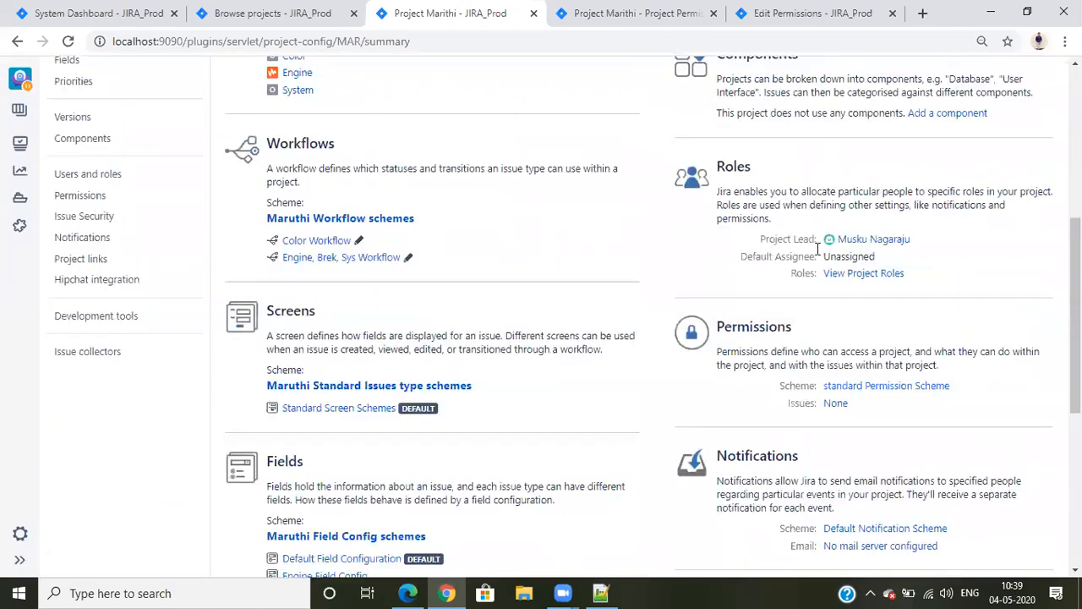
{"action": "left_click", "coordinate": [857, 273]}
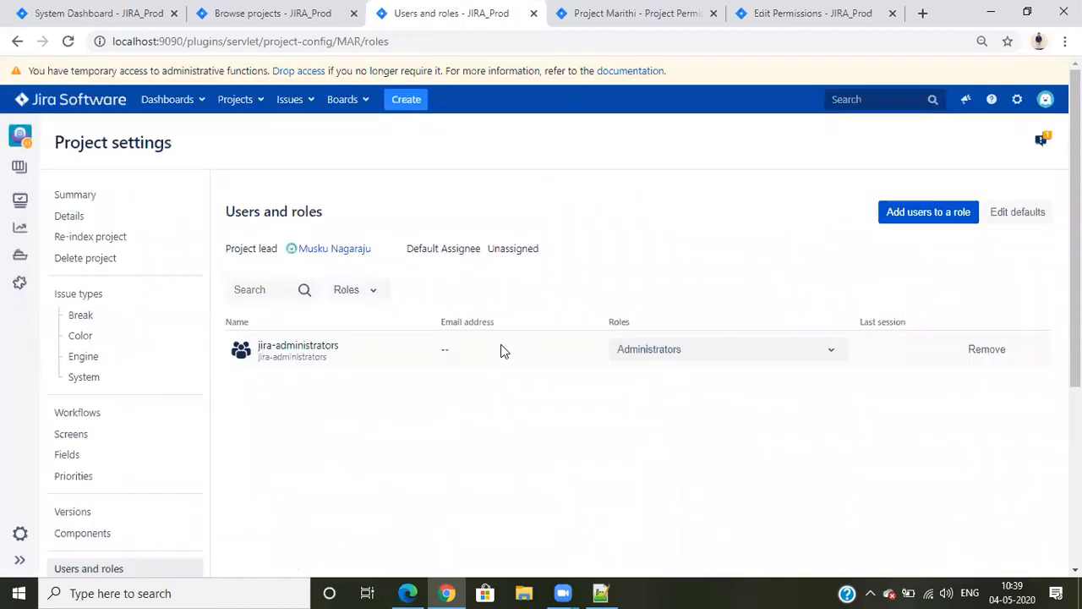
Add the test member to the User role of the Marithi project and reload the project list in Edge
{"action": "scroll", "coordinate": [503, 343], "scroll_direction": "down", "scroll_amount": 1}
{"action": "left_click", "coordinate": [930, 132]}
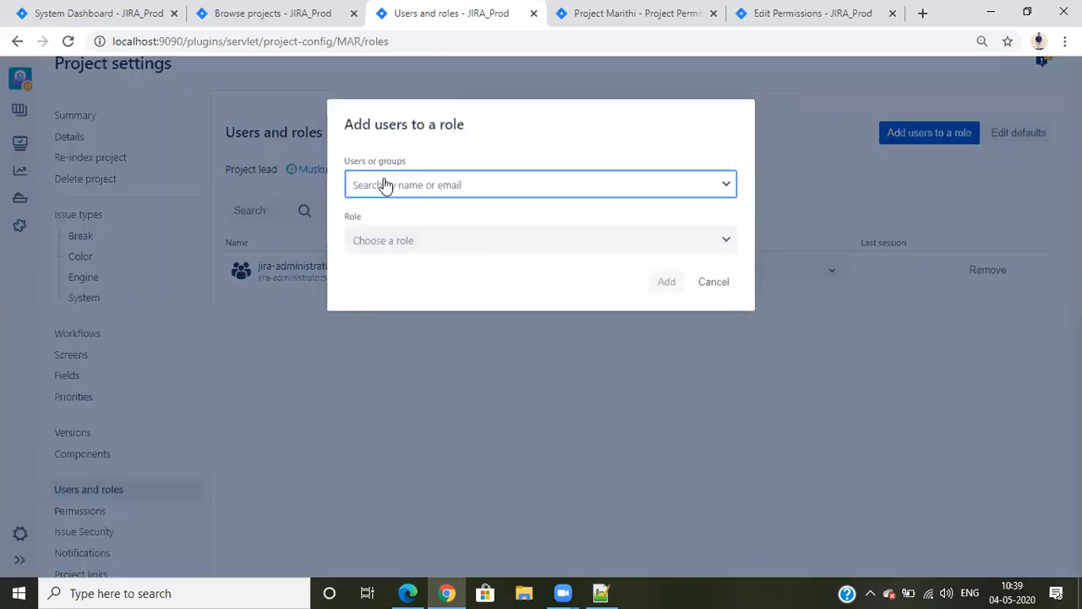
{"action": "left_click", "coordinate": [384, 185]}
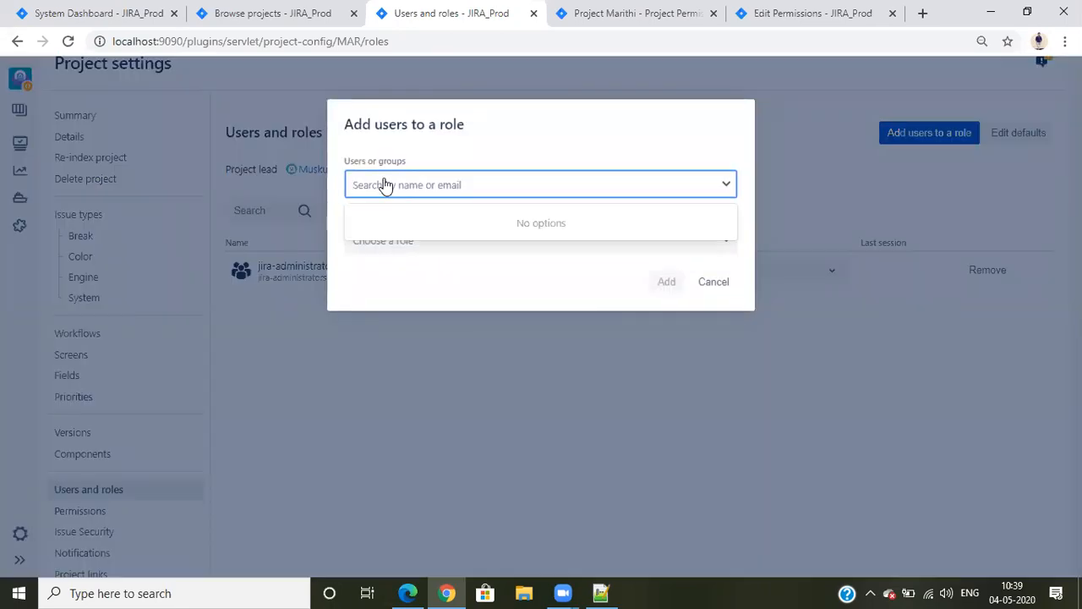
{"action": "type", "text": "bha"}
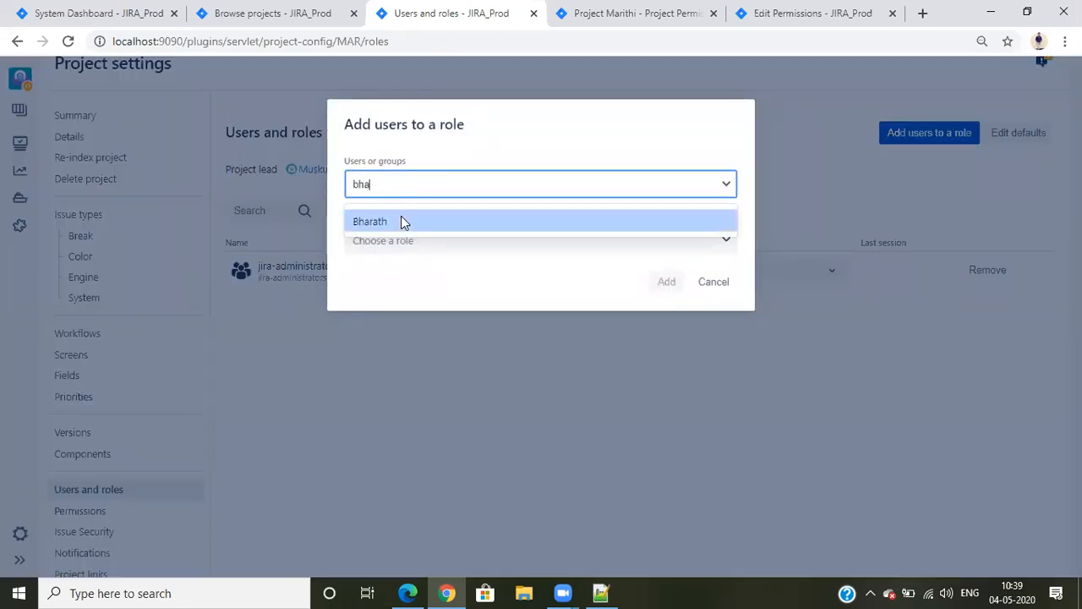
{"action": "left_click", "coordinate": [401, 218]}
{"action": "left_click", "coordinate": [407, 242]}
{"action": "left_click", "coordinate": [395, 319]}
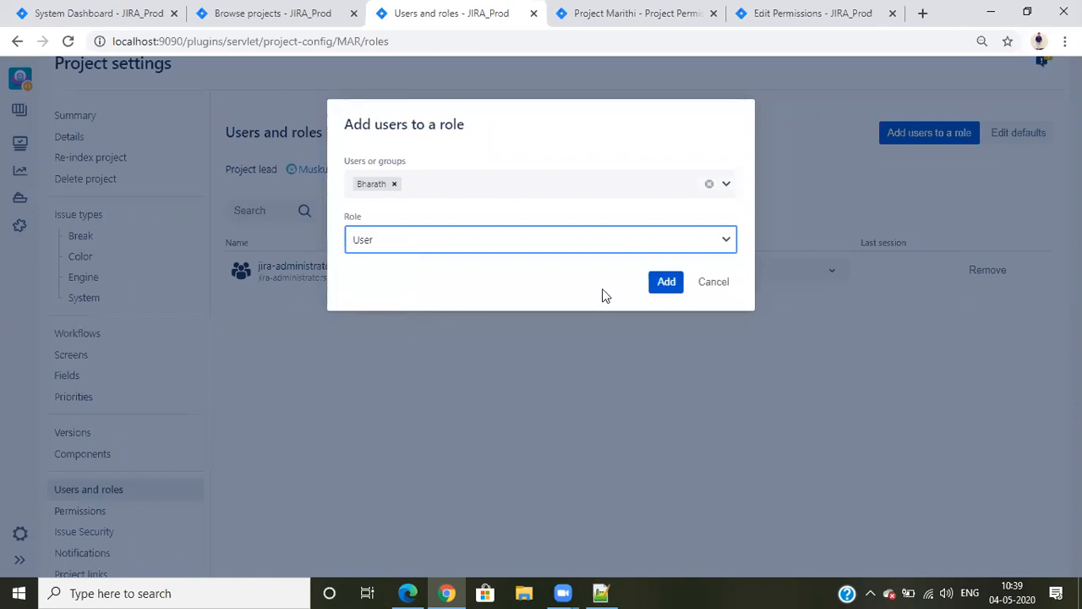
{"action": "left_click", "coordinate": [658, 284]}
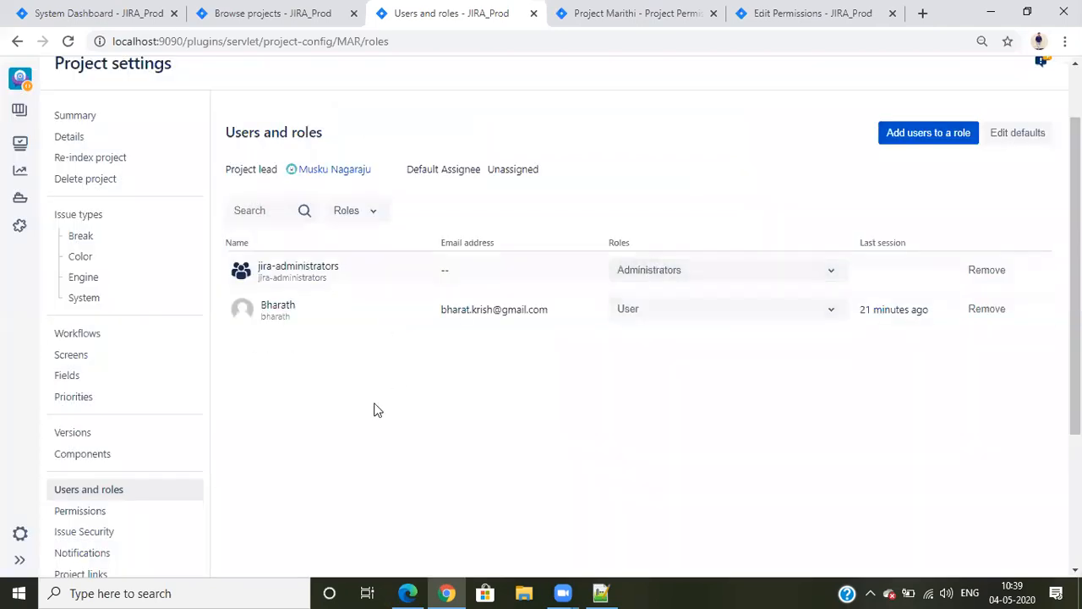
{"action": "left_click", "coordinate": [407, 593]}
{"action": "left_click", "coordinate": [91, 40]}
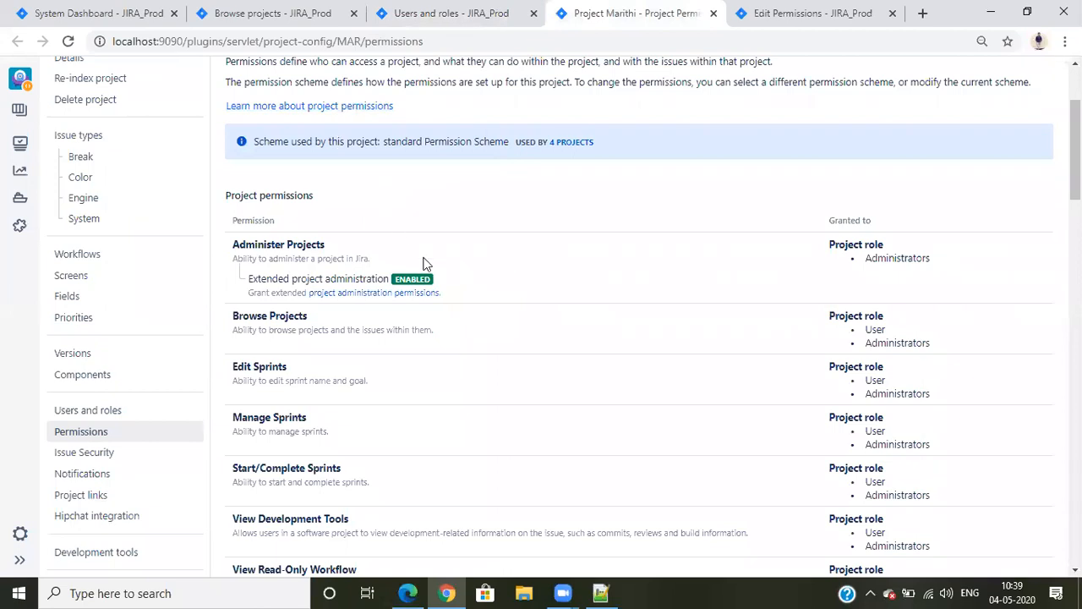
Compare the User role's Browse Projects grant in Marithi's permission scheme in Chrome with the project's role members
{"action": "scroll", "coordinate": [575, 267], "scroll_direction": "up", "scroll_amount": 2}
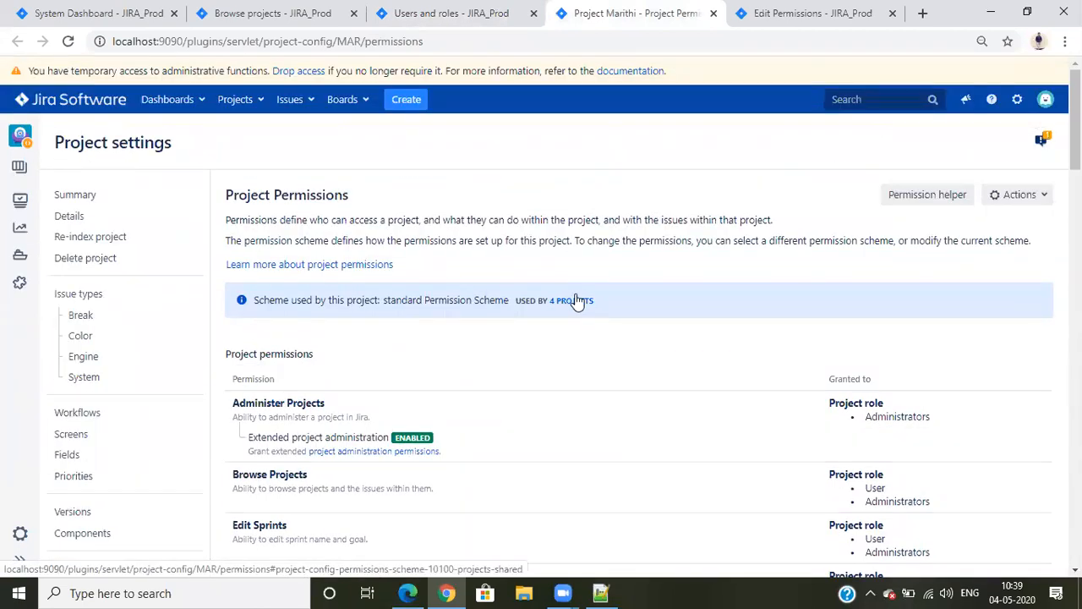
{"action": "scroll", "coordinate": [545, 381], "scroll_direction": "down", "scroll_amount": 3}
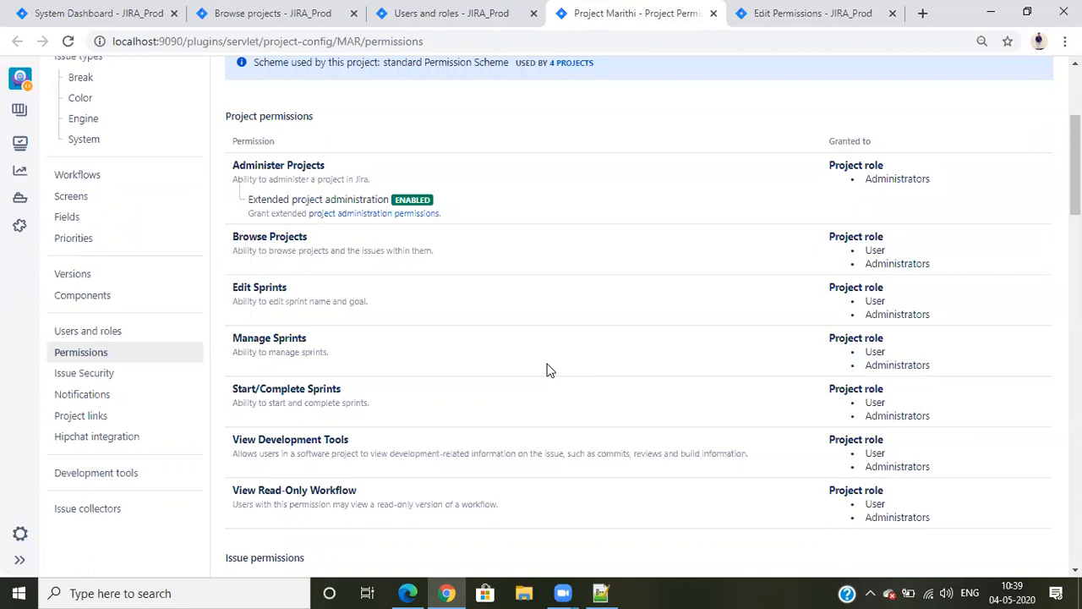
{"action": "left_click_drag", "start_coordinate": [233, 237], "coordinate": [350, 251]}
{"action": "left_click", "coordinate": [862, 237]}
{"action": "double_click", "coordinate": [868, 250]}
{"action": "left_click", "coordinate": [428, 10]}
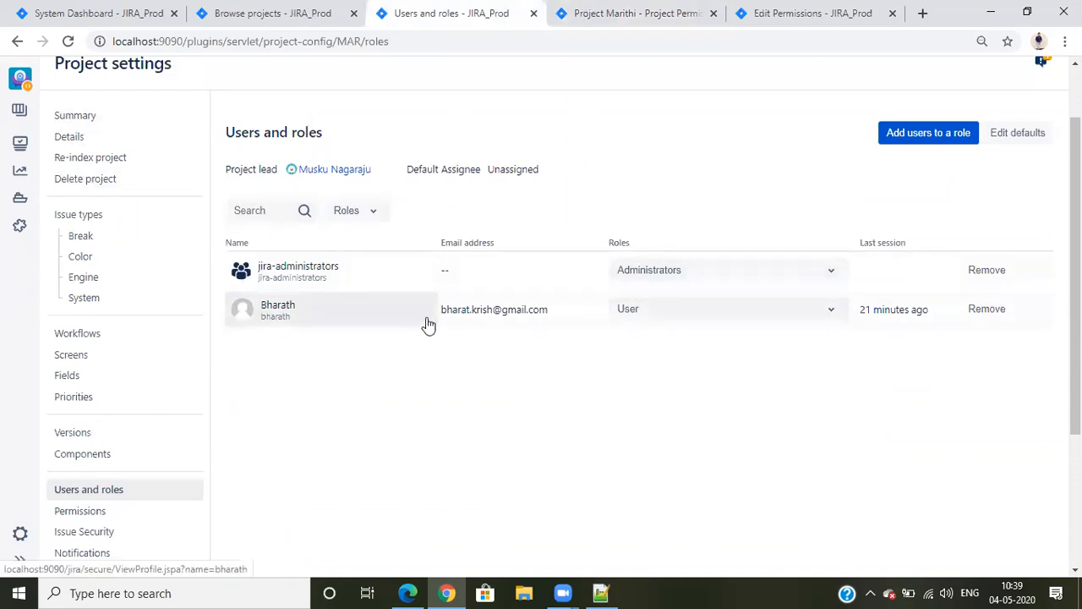
Open the JP project in a new tab and display its project roles from the project settings
{"action": "scroll", "coordinate": [406, 342], "scroll_direction": "up", "scroll_amount": 2}
{"action": "left_click", "coordinate": [254, 104]}
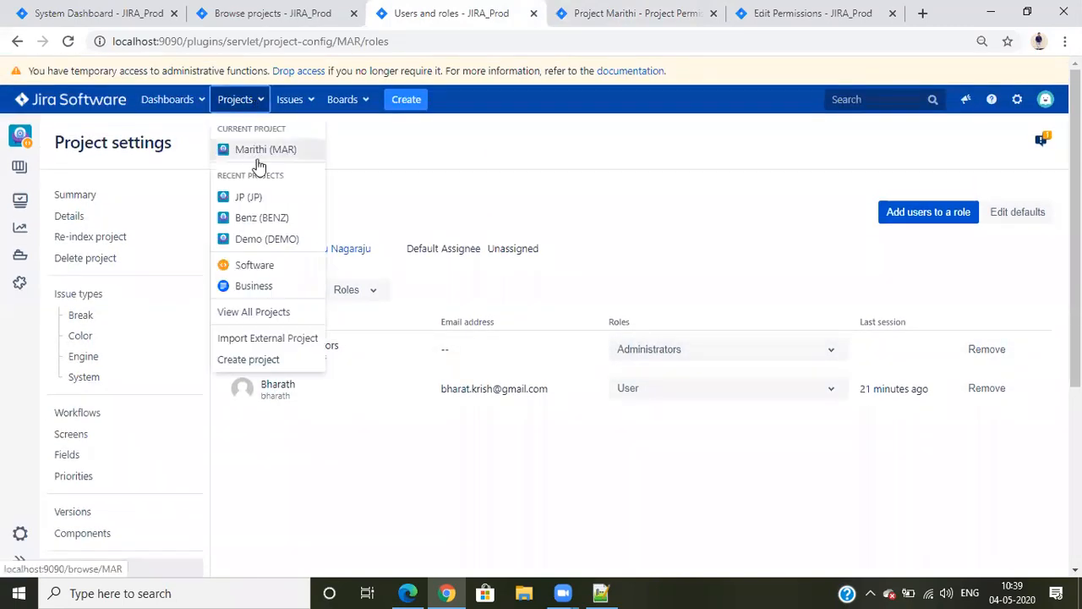
{"action": "right_click", "coordinate": [253, 200]}
{"action": "left_click", "coordinate": [279, 211]}
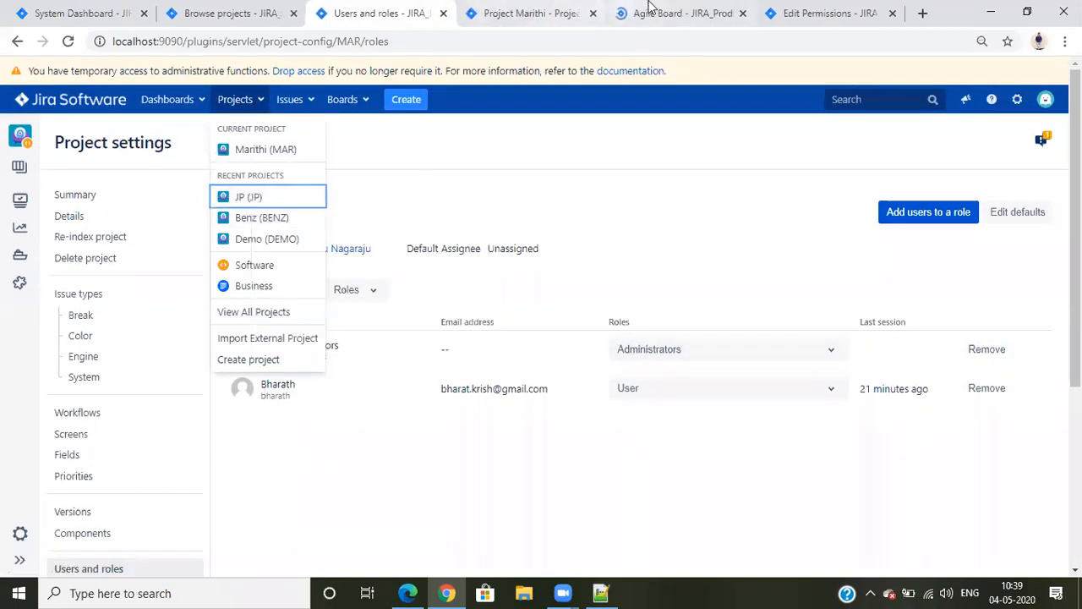
{"action": "left_click", "coordinate": [643, 12]}
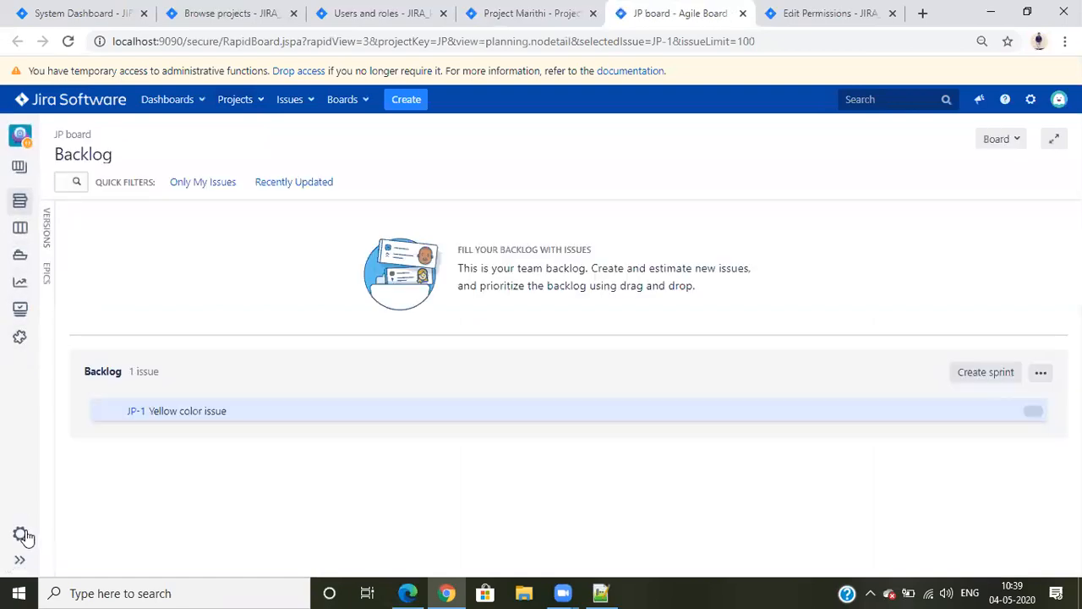
{"action": "left_click", "coordinate": [20, 533]}
{"action": "scroll", "coordinate": [722, 365], "scroll_direction": "down", "scroll_amount": 5}
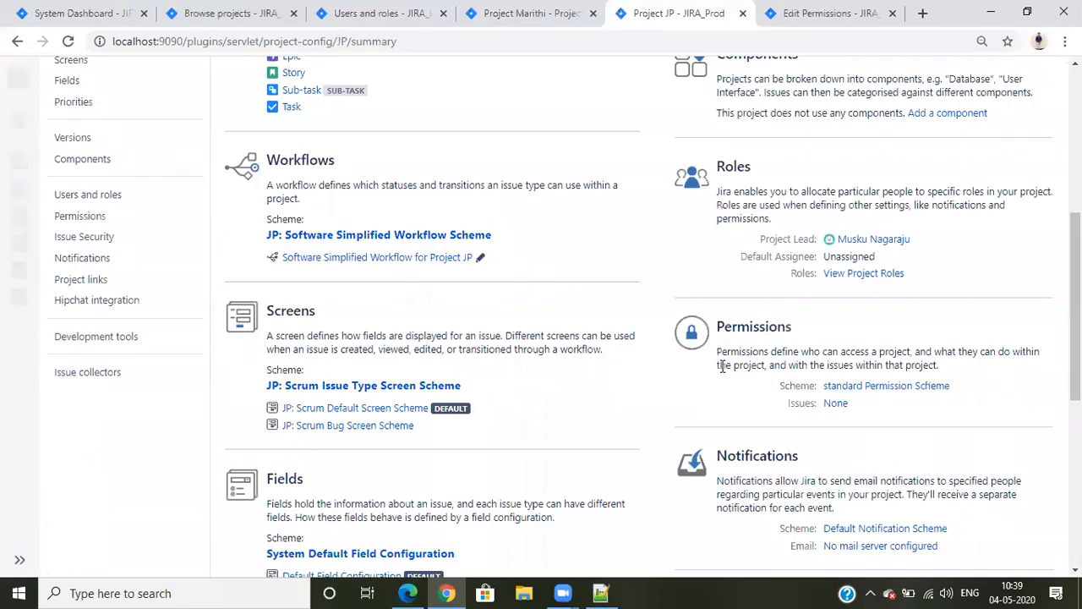
{"action": "left_click", "coordinate": [856, 272]}
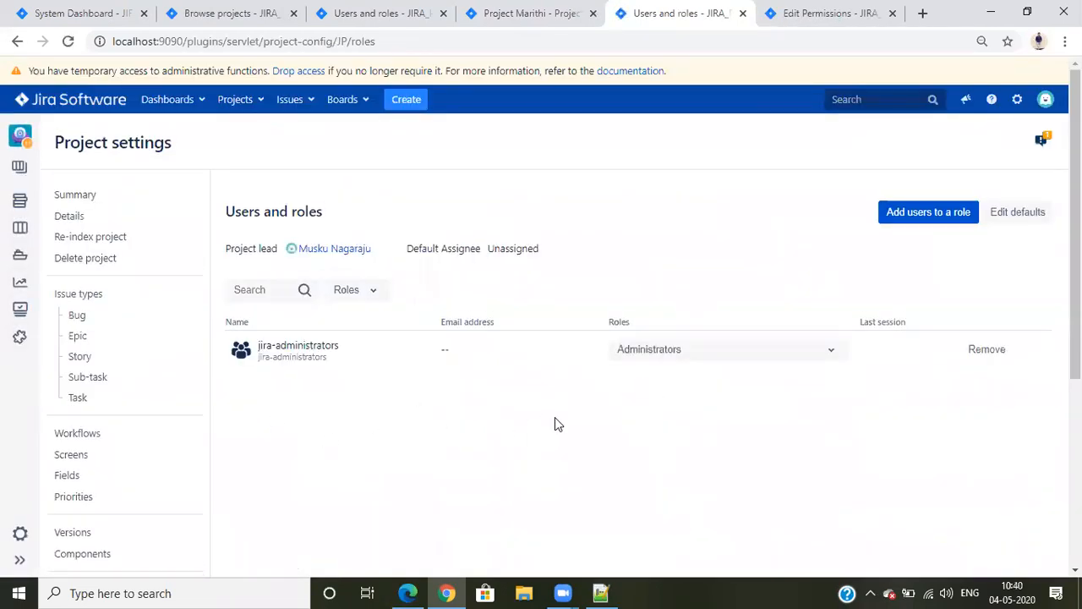
Return to Marithi's role members, open the Marithi project in Edge, and open and cancel the edit form of issue MAR-6
{"action": "left_click", "coordinate": [404, 10]}
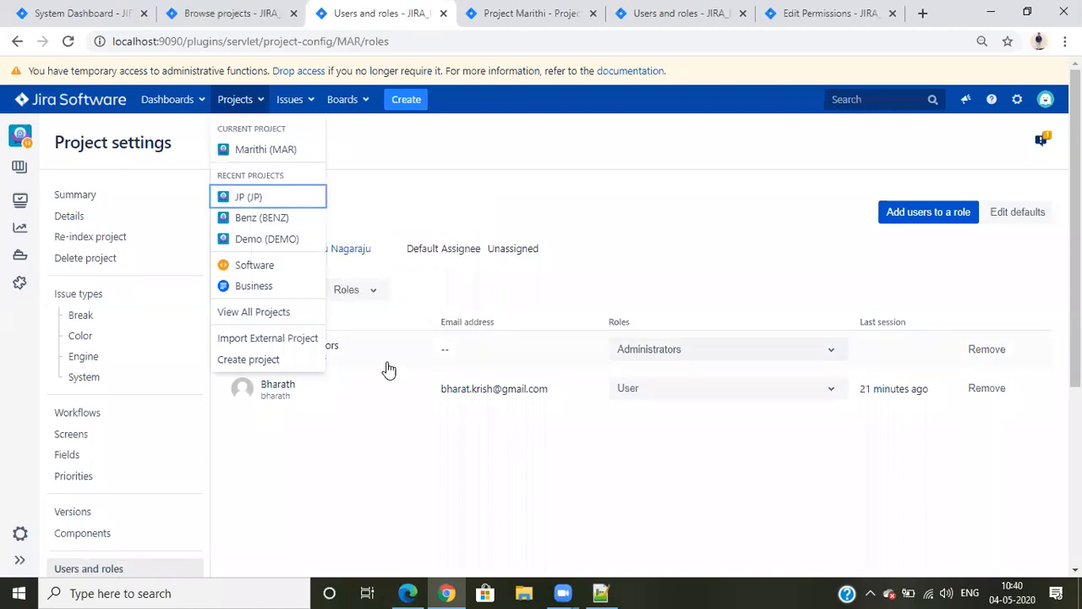
{"action": "left_click", "coordinate": [377, 464]}
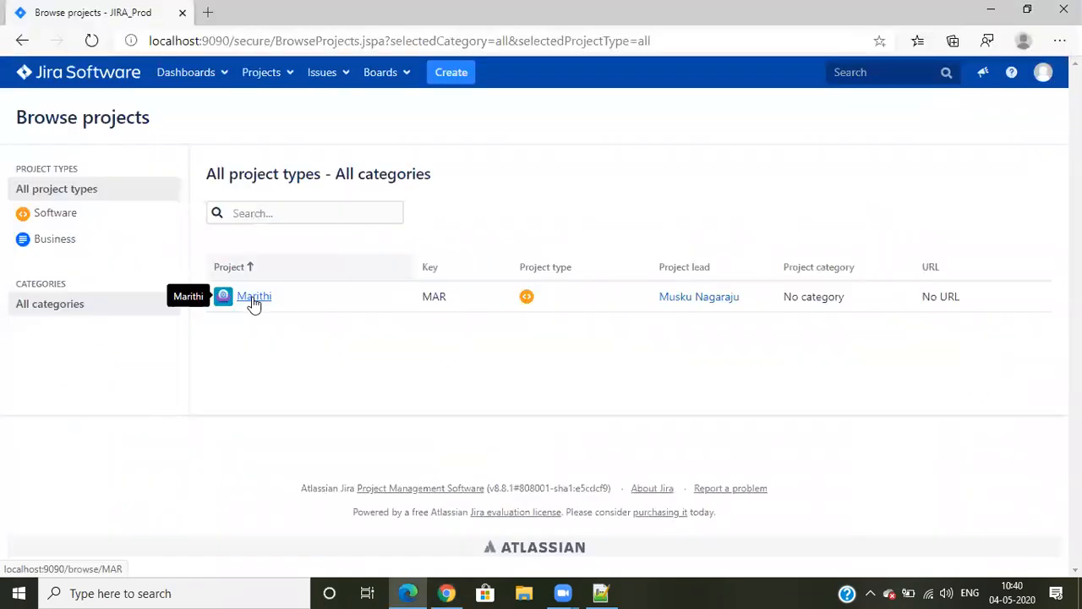
{"action": "left_click", "coordinate": [253, 301]}
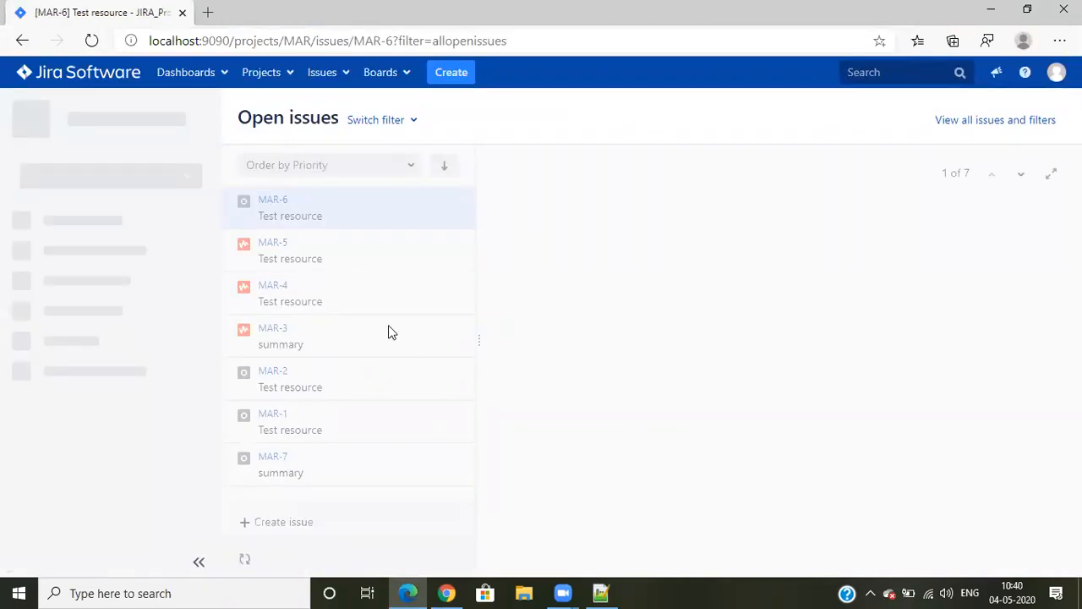
{"action": "left_click", "coordinate": [513, 230]}
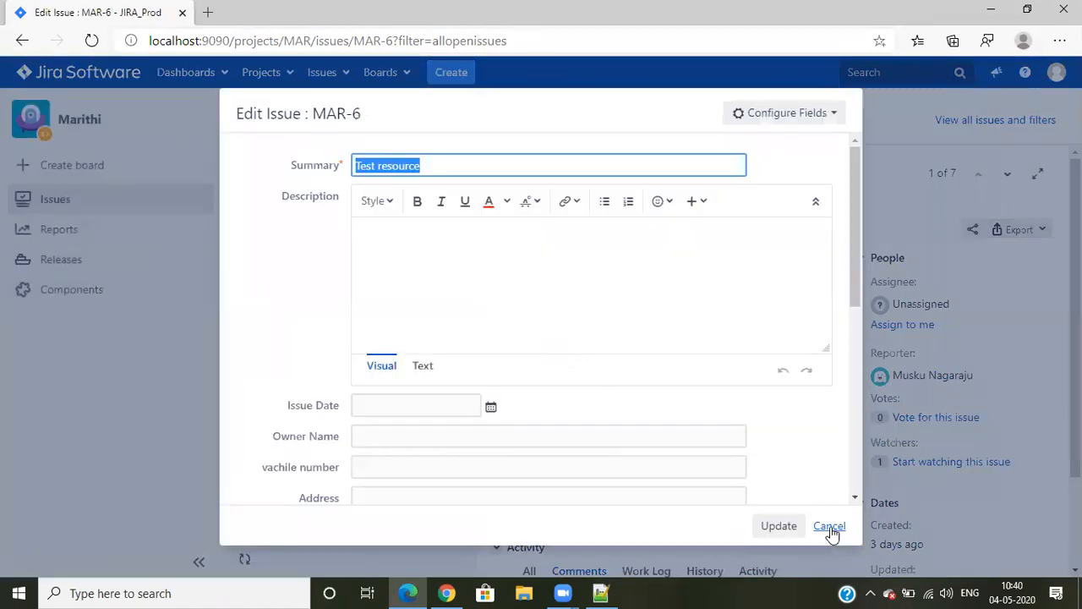
{"action": "left_click", "coordinate": [828, 523]}
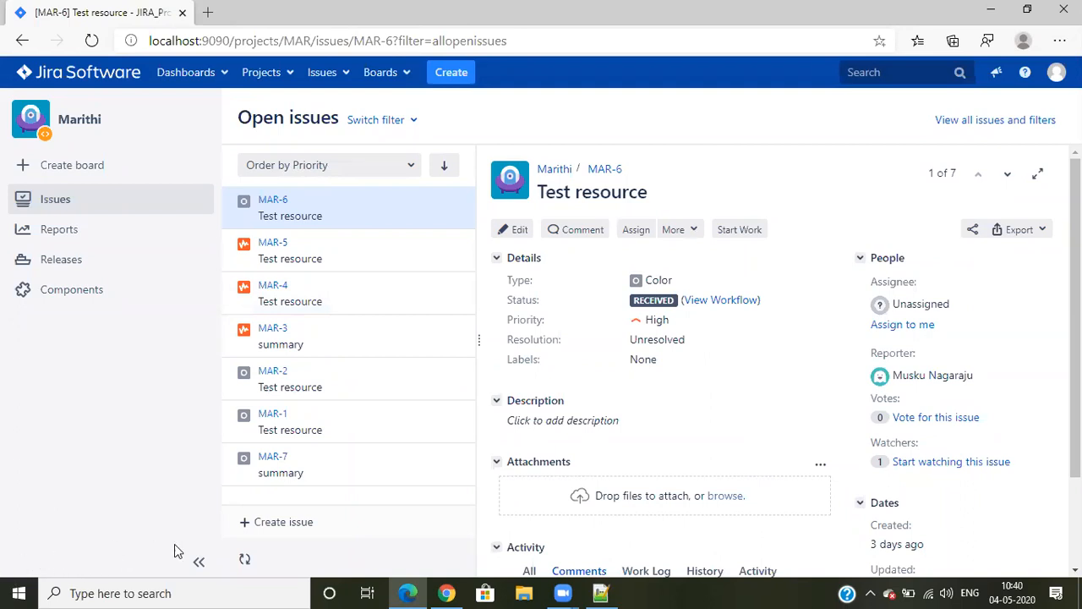
Switch to Chrome and change the added member's role in the Marithi project from User to Administrators
{"action": "left_click", "coordinate": [447, 592]}
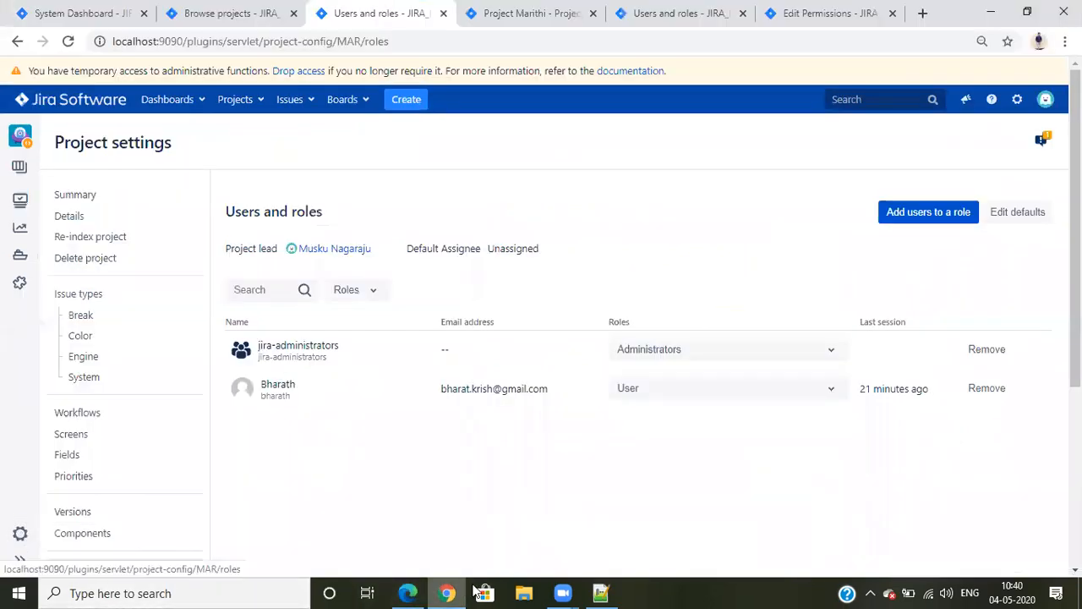
{"action": "key", "text": "ctrl+Tab"}
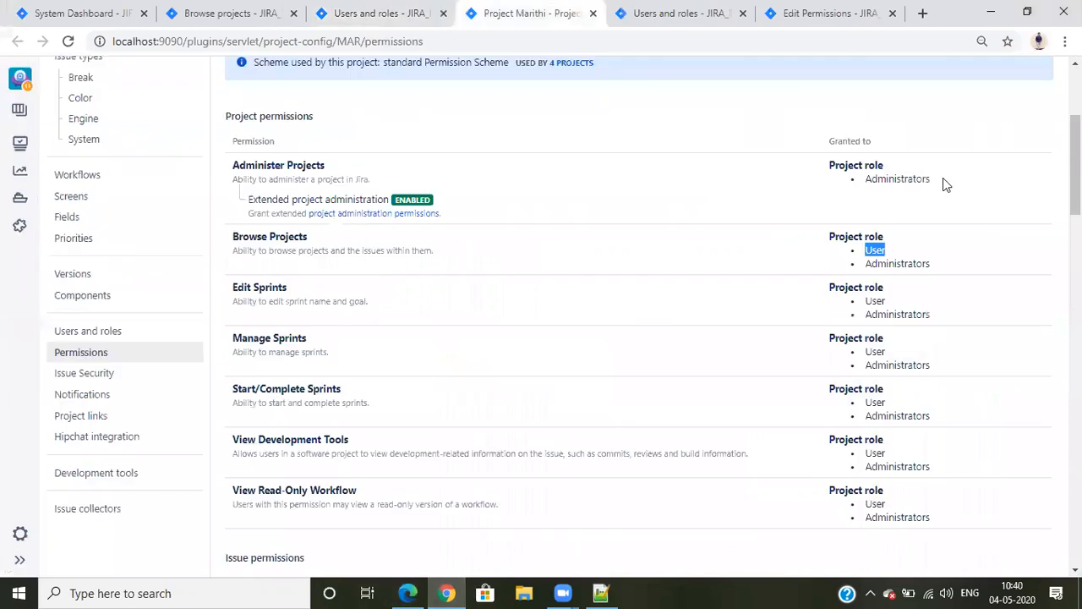
{"action": "left_click", "coordinate": [369, 10]}
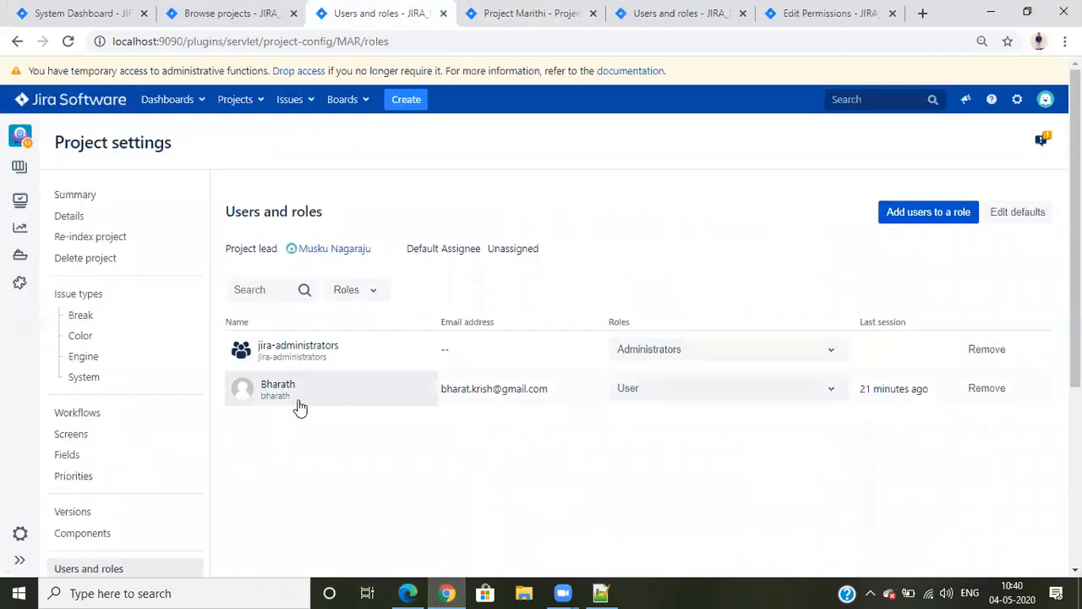
{"action": "left_click", "coordinate": [744, 389]}
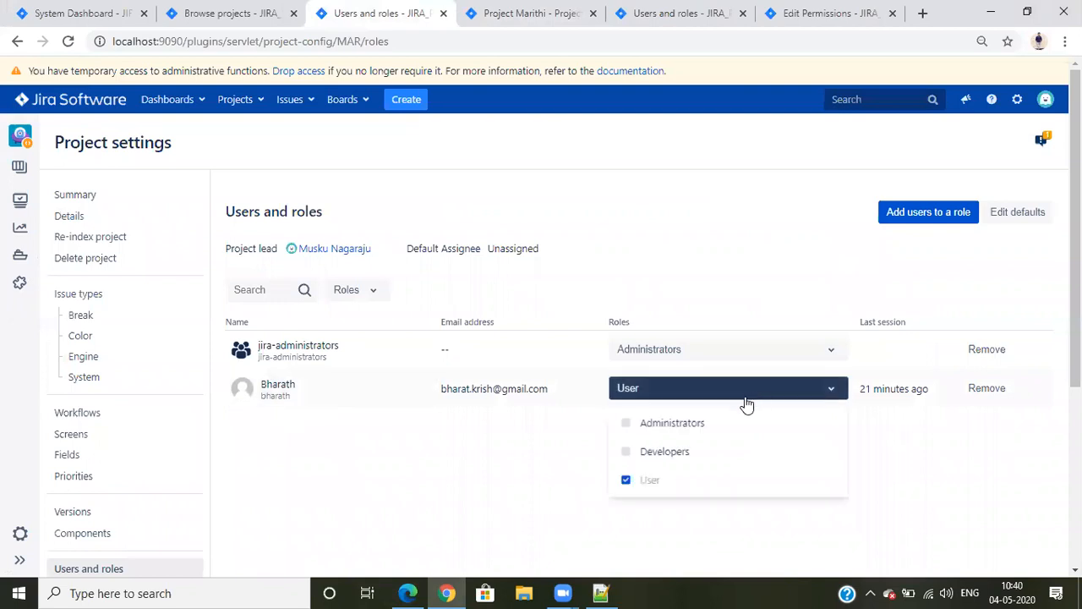
{"action": "left_click", "coordinate": [698, 425]}
{"action": "left_click", "coordinate": [637, 487]}
{"action": "left_click", "coordinate": [656, 395]}
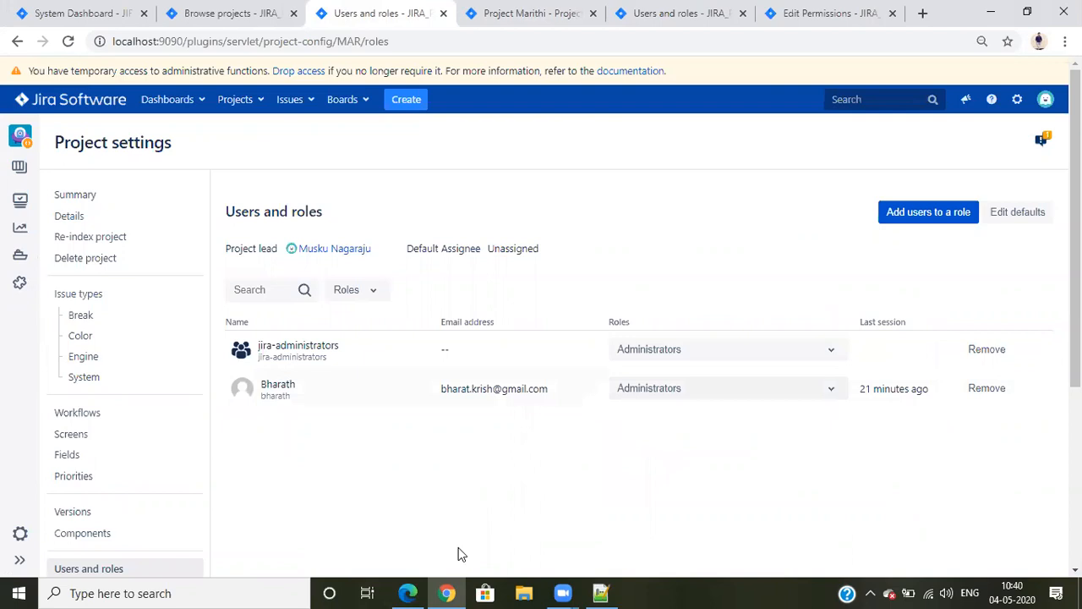
Reload Marithi's open issues page in Edge and open its project settings
{"action": "left_click", "coordinate": [97, 39]}
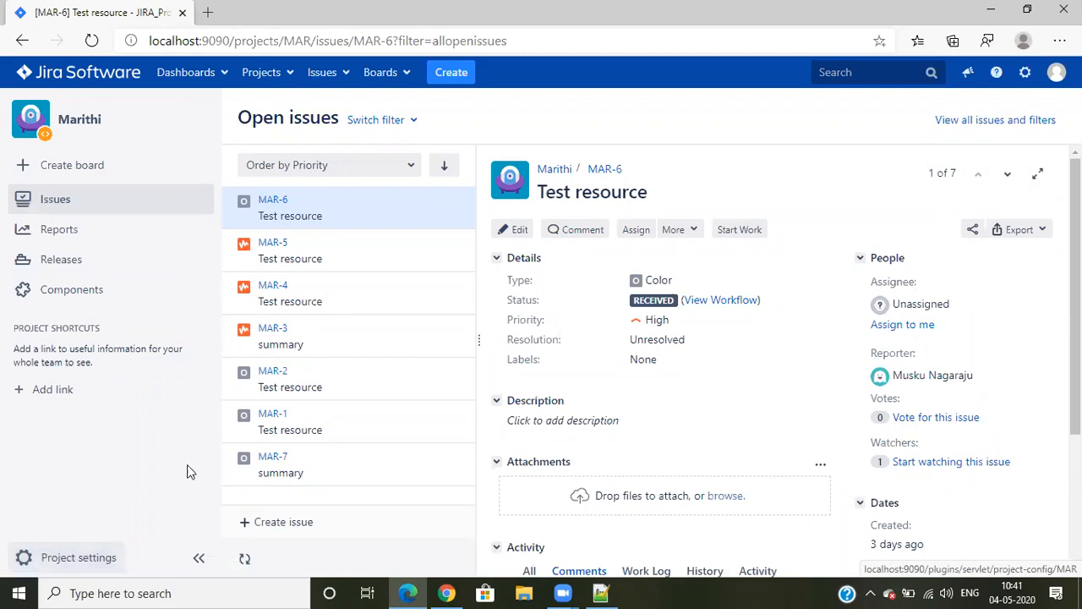
{"action": "left_click", "coordinate": [26, 568]}
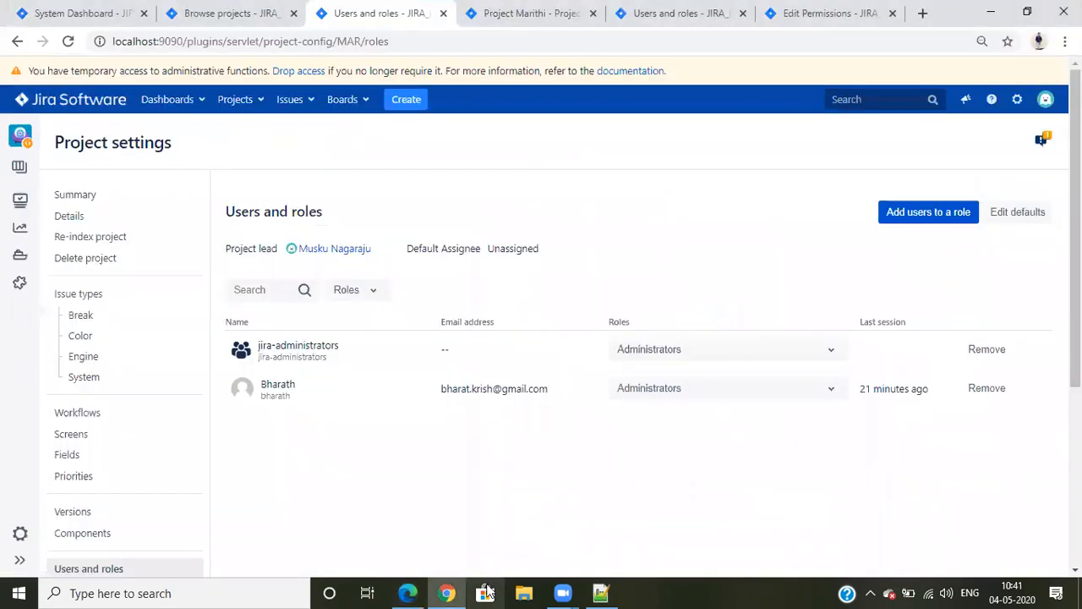
Highlight the Administer Projects permission in Marithi's scheme in Chrome and return to the Browse projects list
{"action": "left_click", "coordinate": [531, 12]}
{"action": "left_click", "coordinate": [276, 181]}
{"action": "left_click_drag", "start_coordinate": [234, 166], "coordinate": [363, 173]}
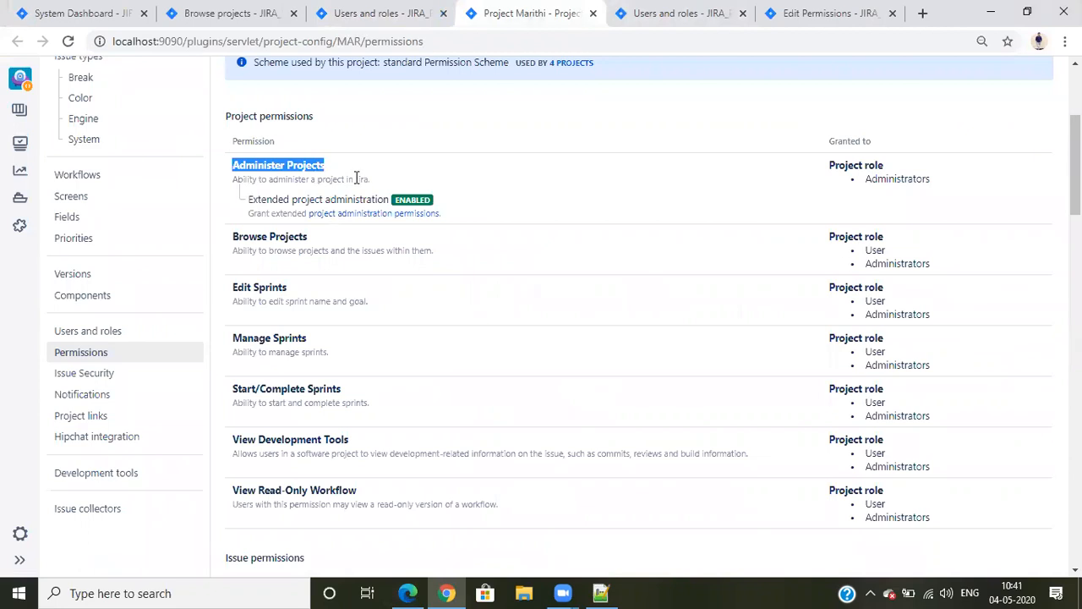
{"action": "left_click", "coordinate": [224, 13]}
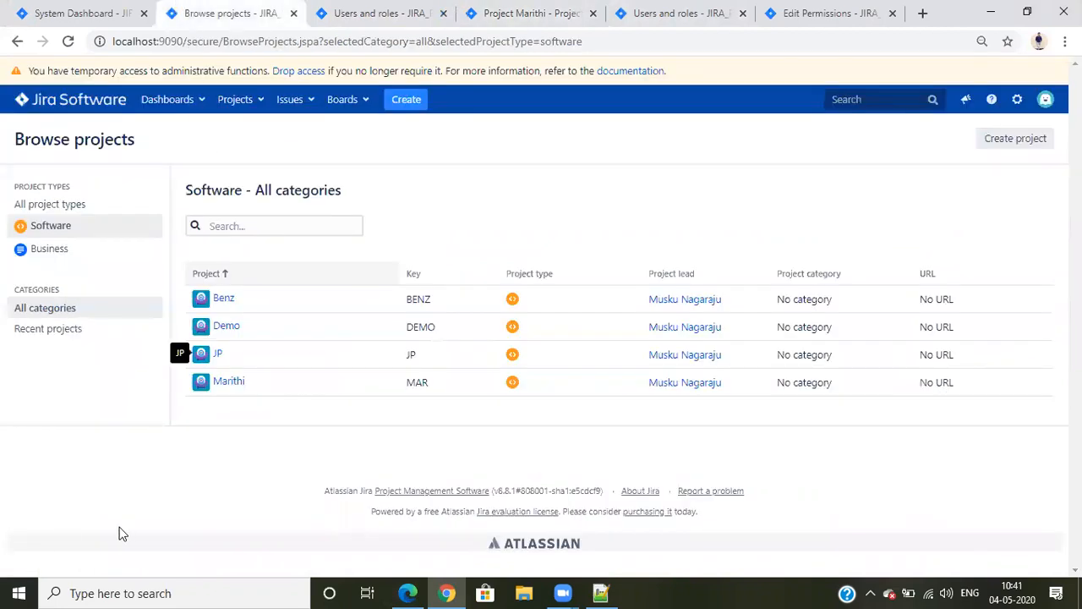
Switch to Edge, review the schemes on Marithi's project settings summary, and open the project's permissions page
{"action": "left_click", "coordinate": [407, 593]}
{"action": "scroll", "coordinate": [690, 389], "scroll_direction": "down", "scroll_amount": 5}
{"action": "scroll", "coordinate": [682, 403], "scroll_direction": "up", "scroll_amount": 5}
{"action": "scroll", "coordinate": [667, 382], "scroll_direction": "down", "scroll_amount": 10}
{"action": "scroll", "coordinate": [689, 350], "scroll_direction": "up", "scroll_amount": 5}
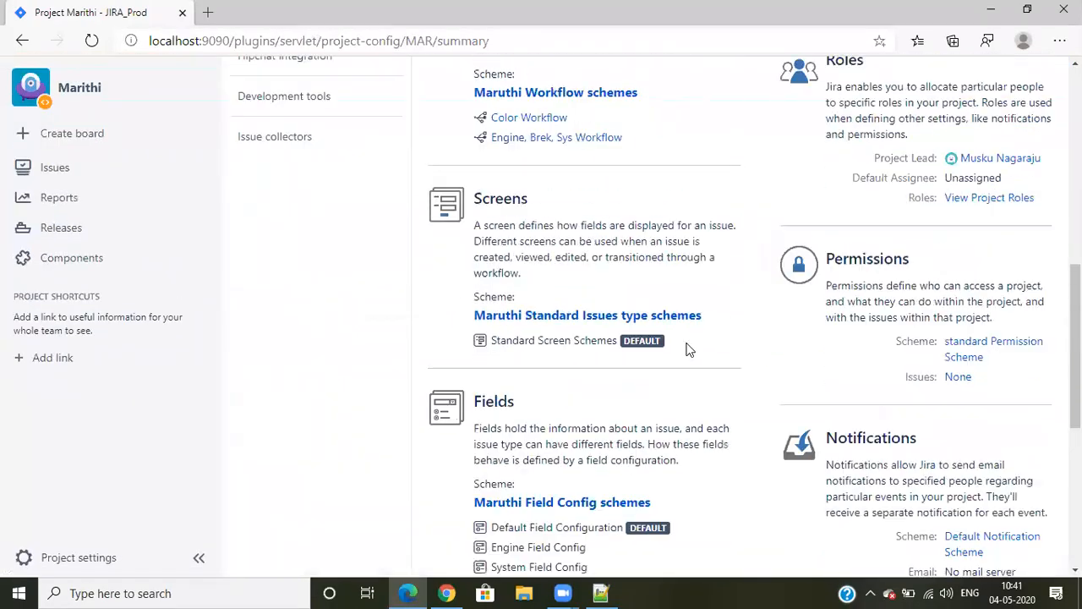
{"action": "scroll", "coordinate": [686, 350], "scroll_direction": "up", "scroll_amount": 5}
{"action": "scroll", "coordinate": [688, 350], "scroll_direction": "down", "scroll_amount": 1}
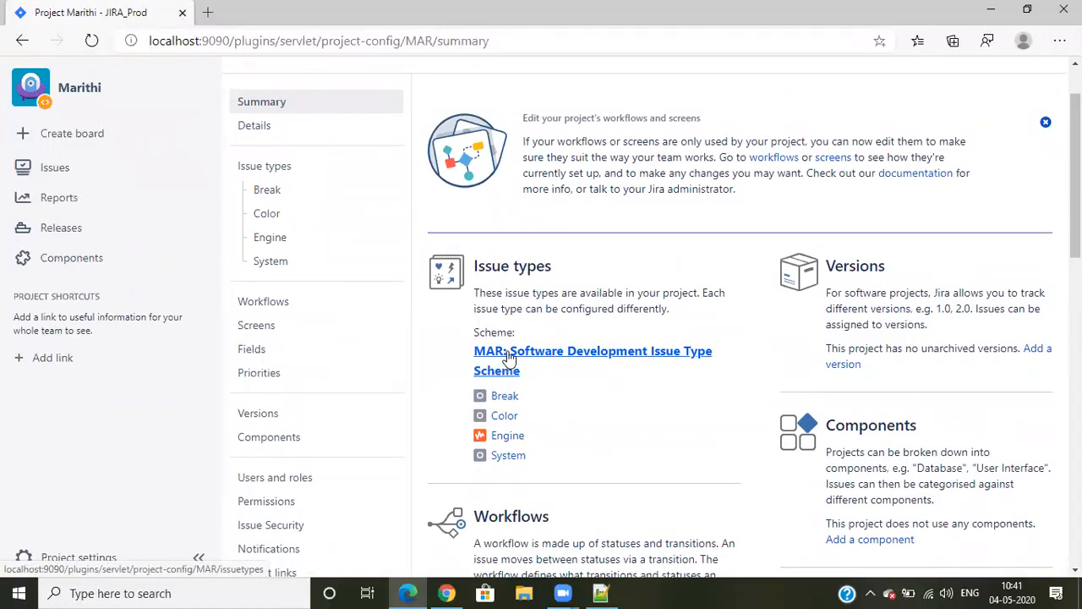
{"action": "scroll", "coordinate": [643, 347], "scroll_direction": "down", "scroll_amount": 8}
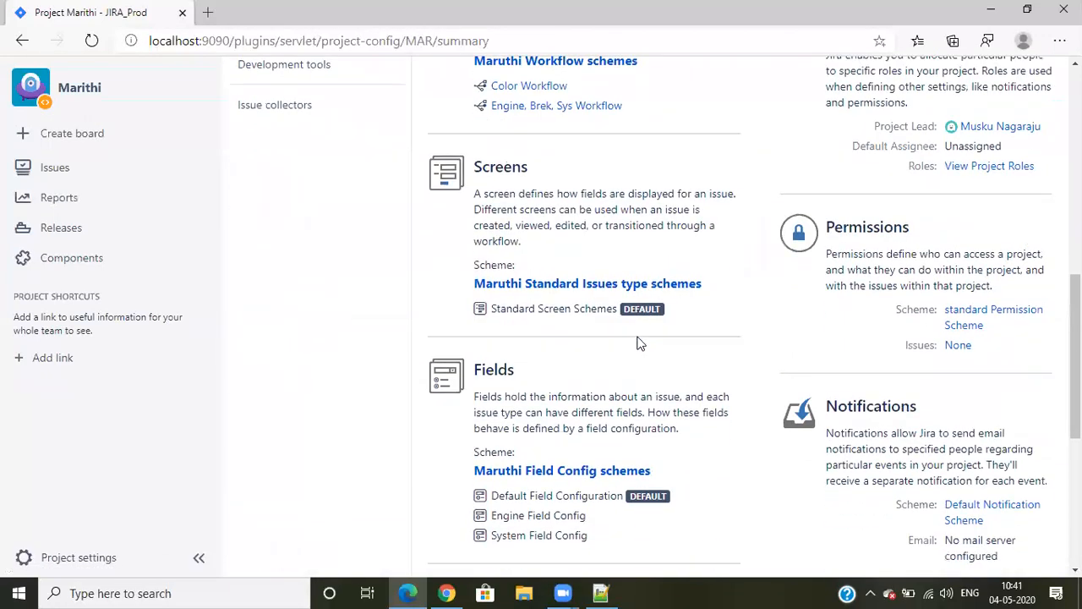
{"action": "left_click", "coordinate": [960, 182]}
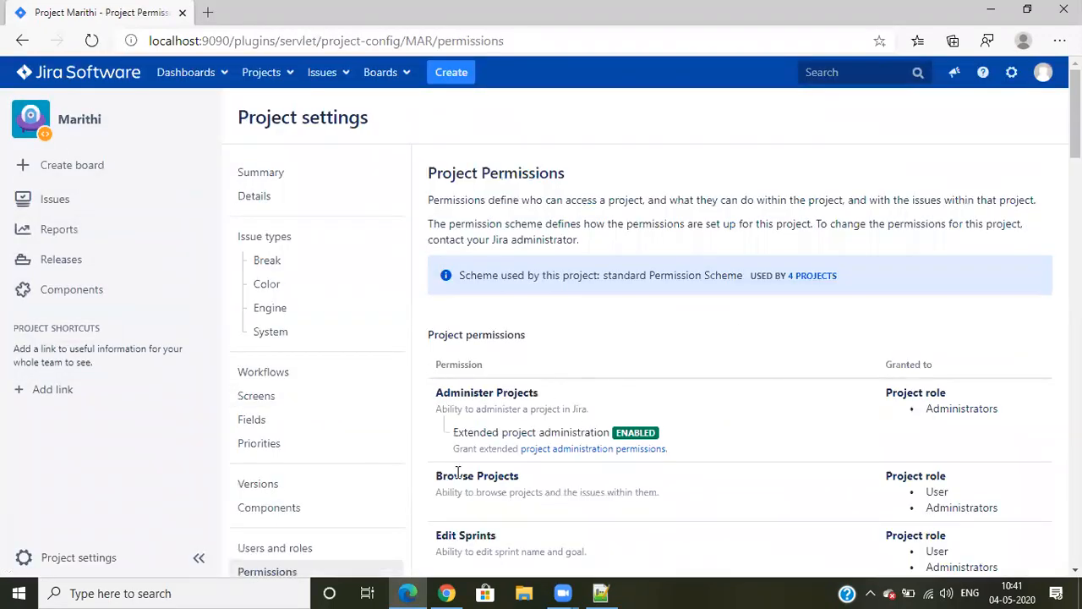
{"action": "triple_click", "coordinate": [1033, 163]}
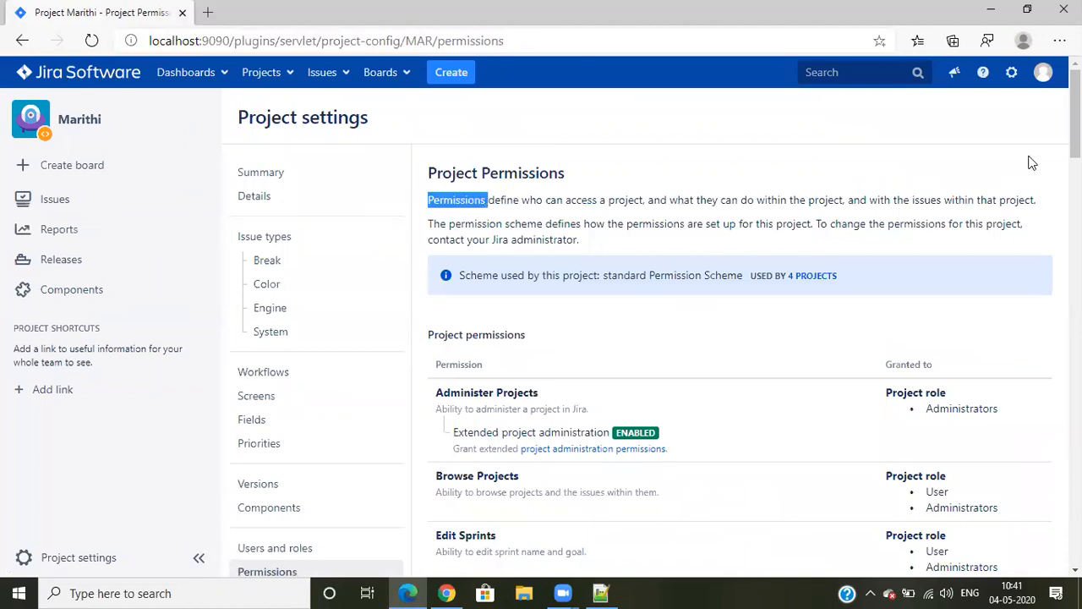
Switch to Chrome and bring up the start of Marithi's Project Permissions page to compare the administrator's available options
{"action": "left_click", "coordinate": [455, 592]}
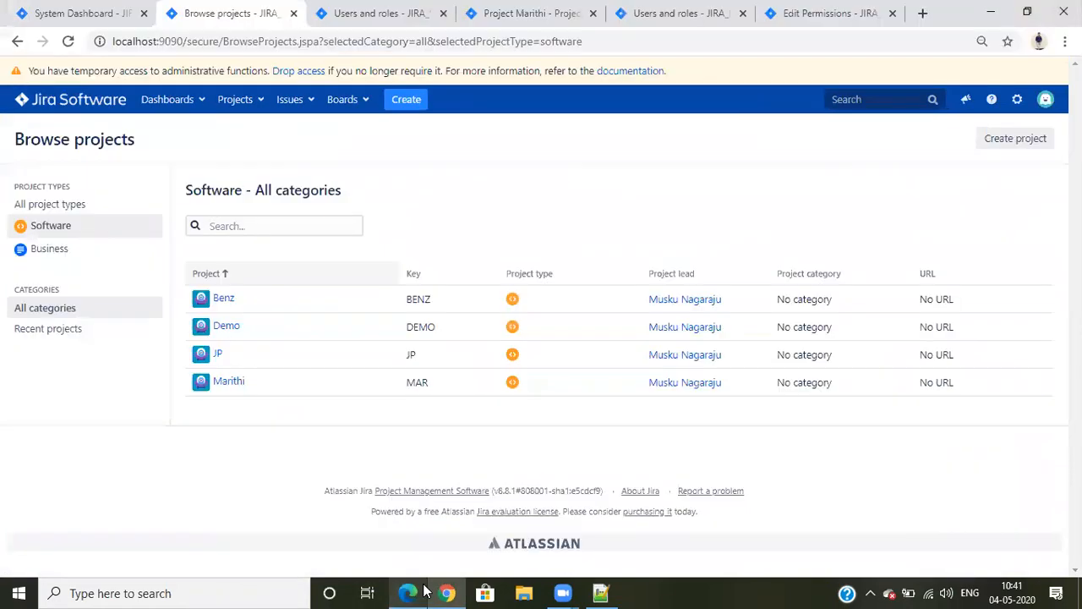
{"action": "left_click", "coordinate": [650, 8]}
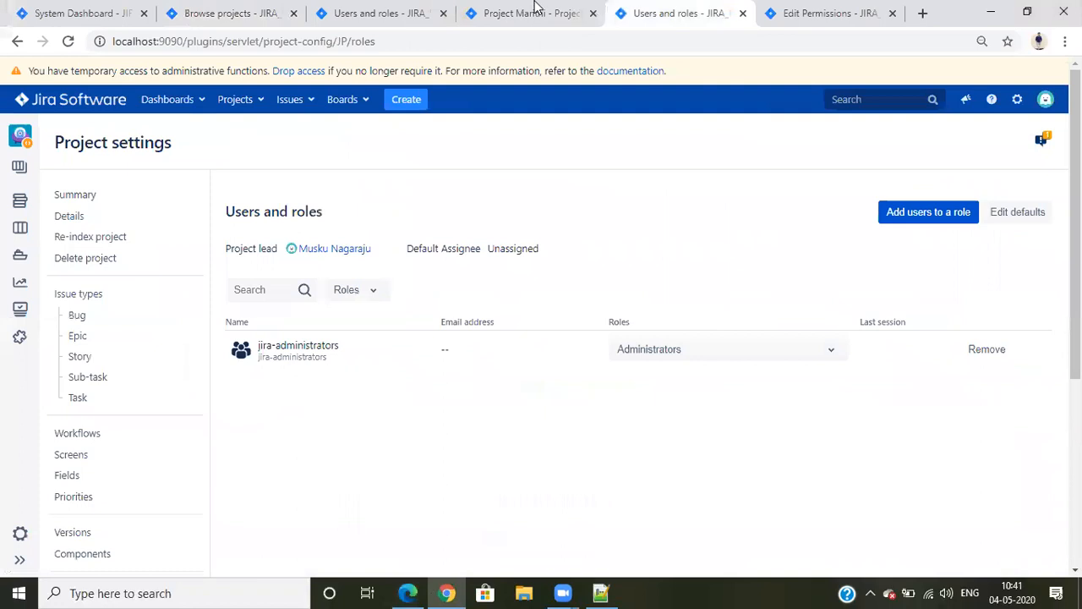
{"action": "left_click", "coordinate": [536, 10]}
{"action": "scroll", "coordinate": [601, 304], "scroll_direction": "up", "scroll_amount": 4}
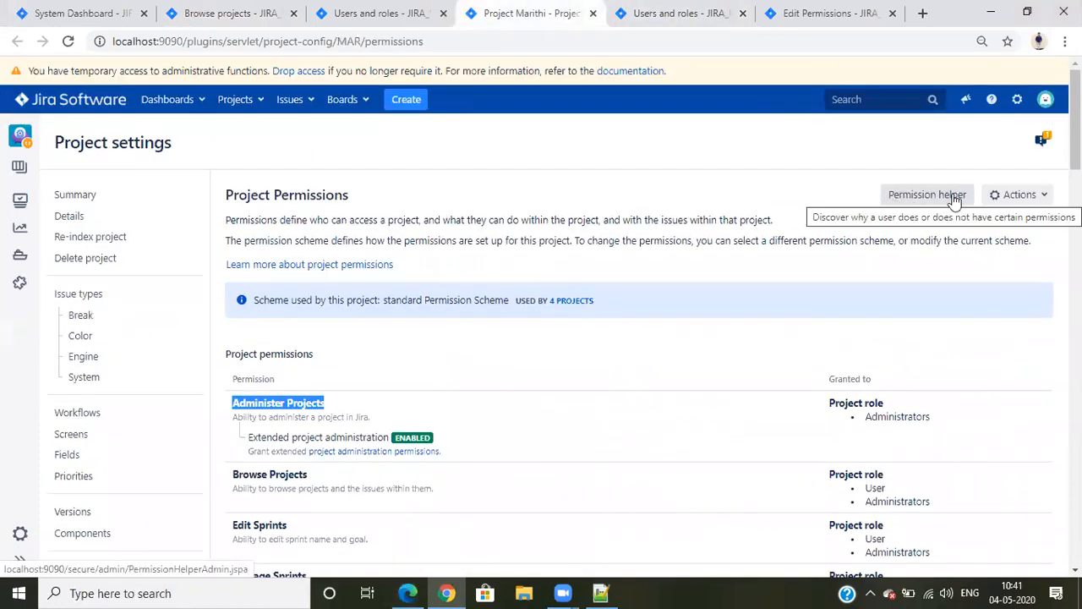